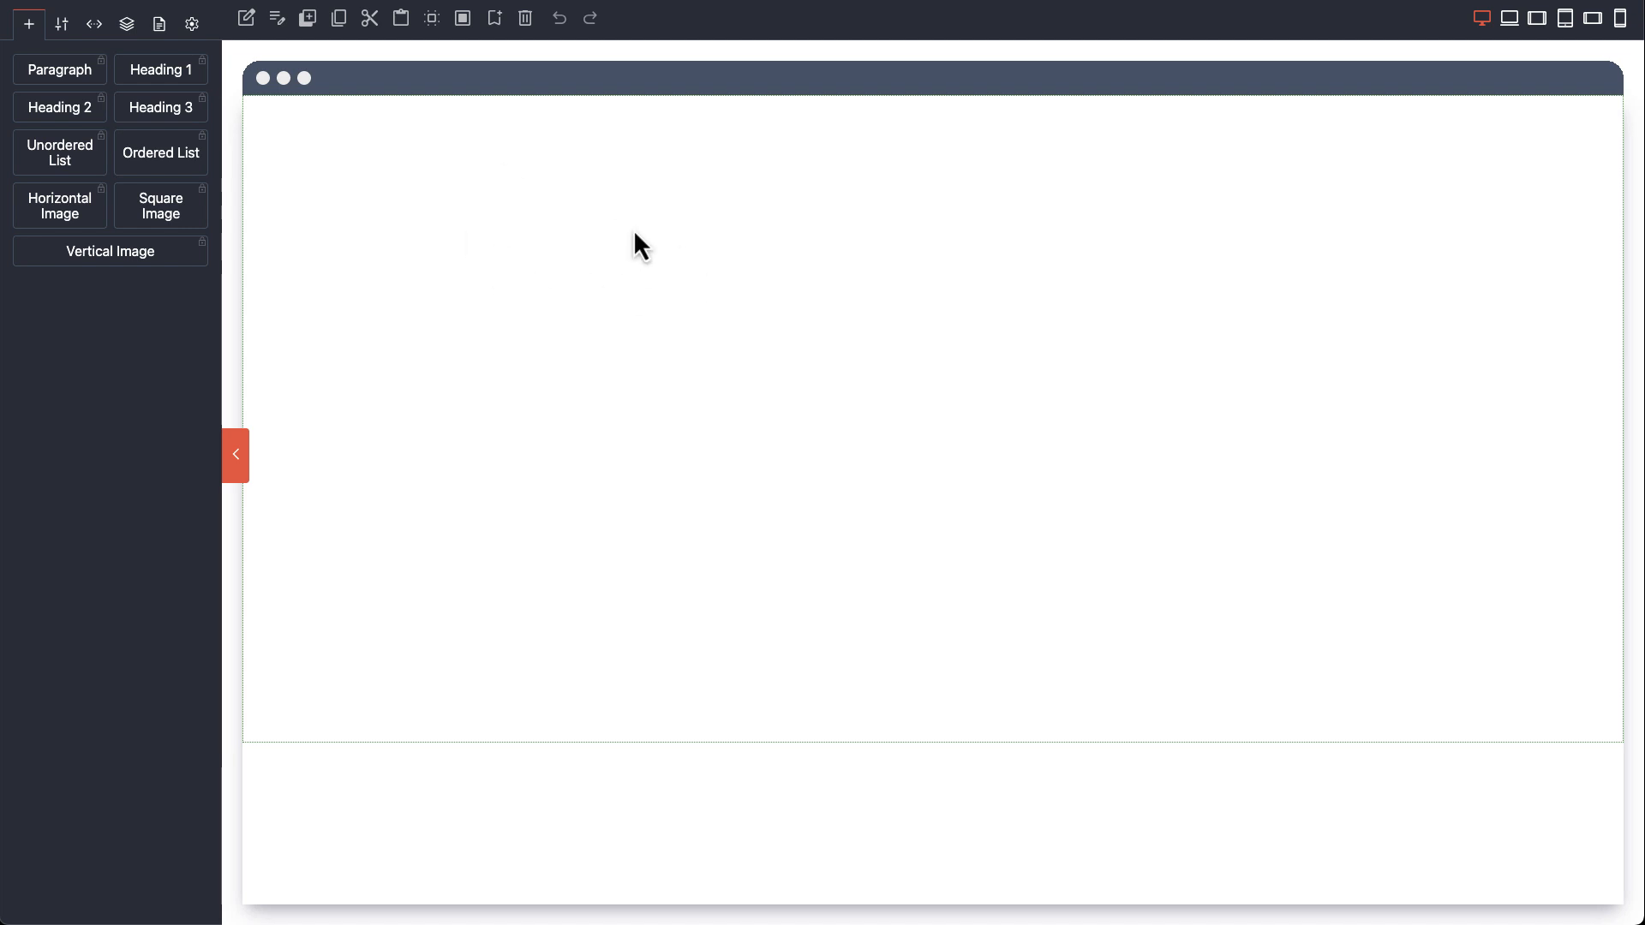
# Step: Preview the blank page at the laptop, tablet and phone sizes, and return to the desktop view
pyautogui.click(1512, 25)
pyautogui.click(1539, 25)
pyautogui.click(1566, 24)
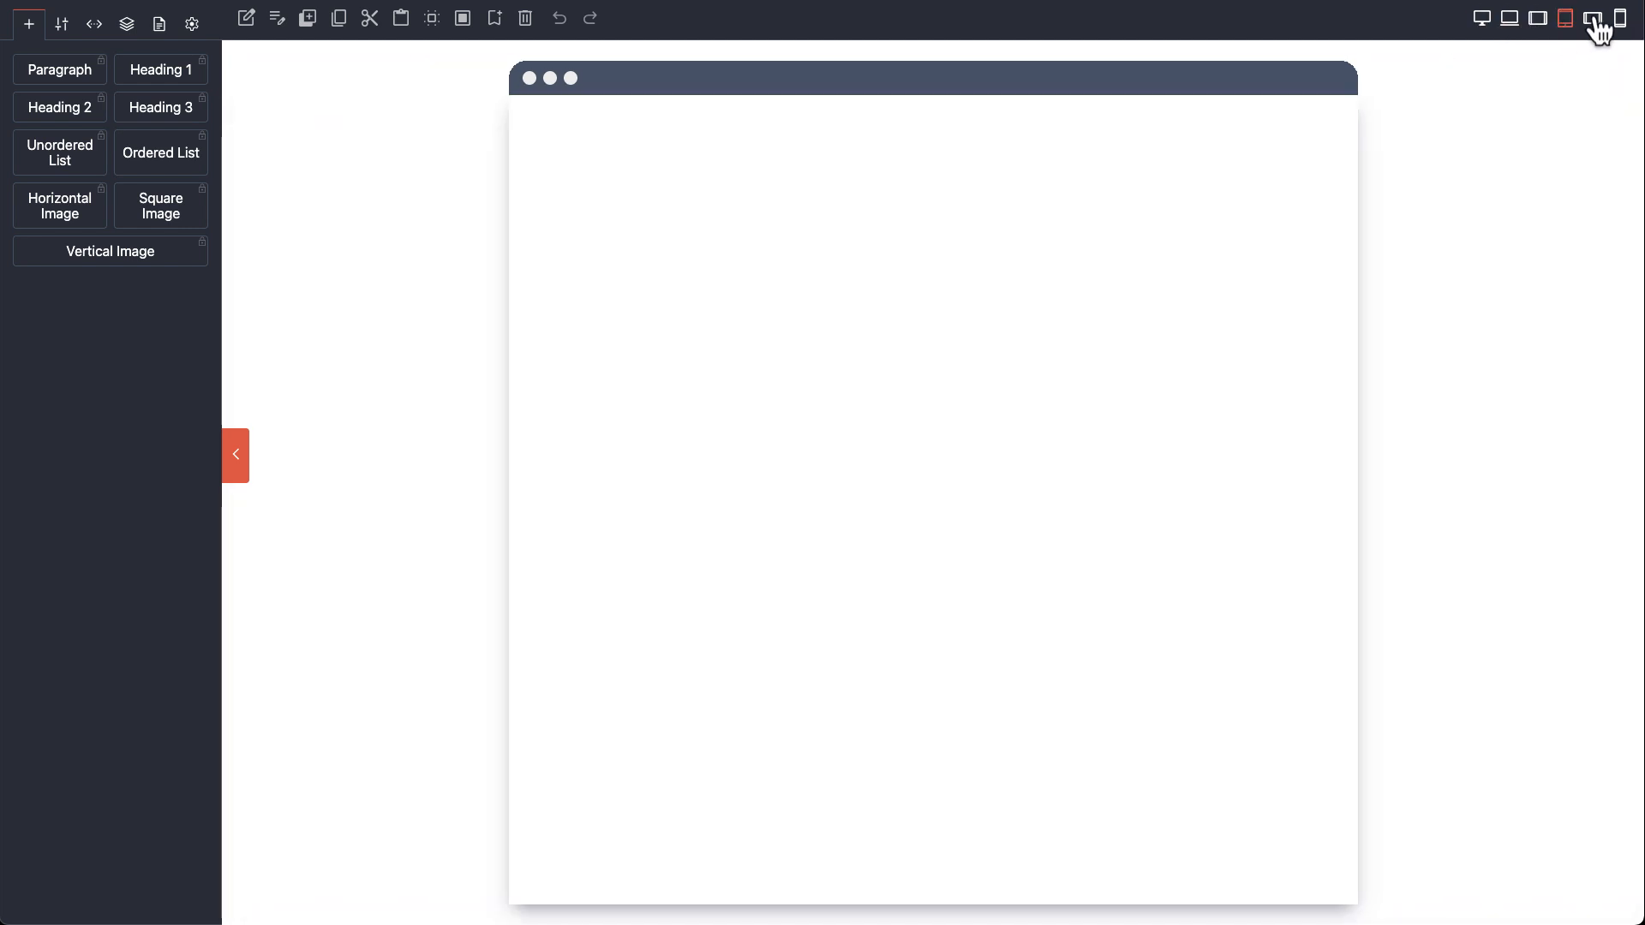
pyautogui.click(1592, 22)
pyautogui.click(1616, 20)
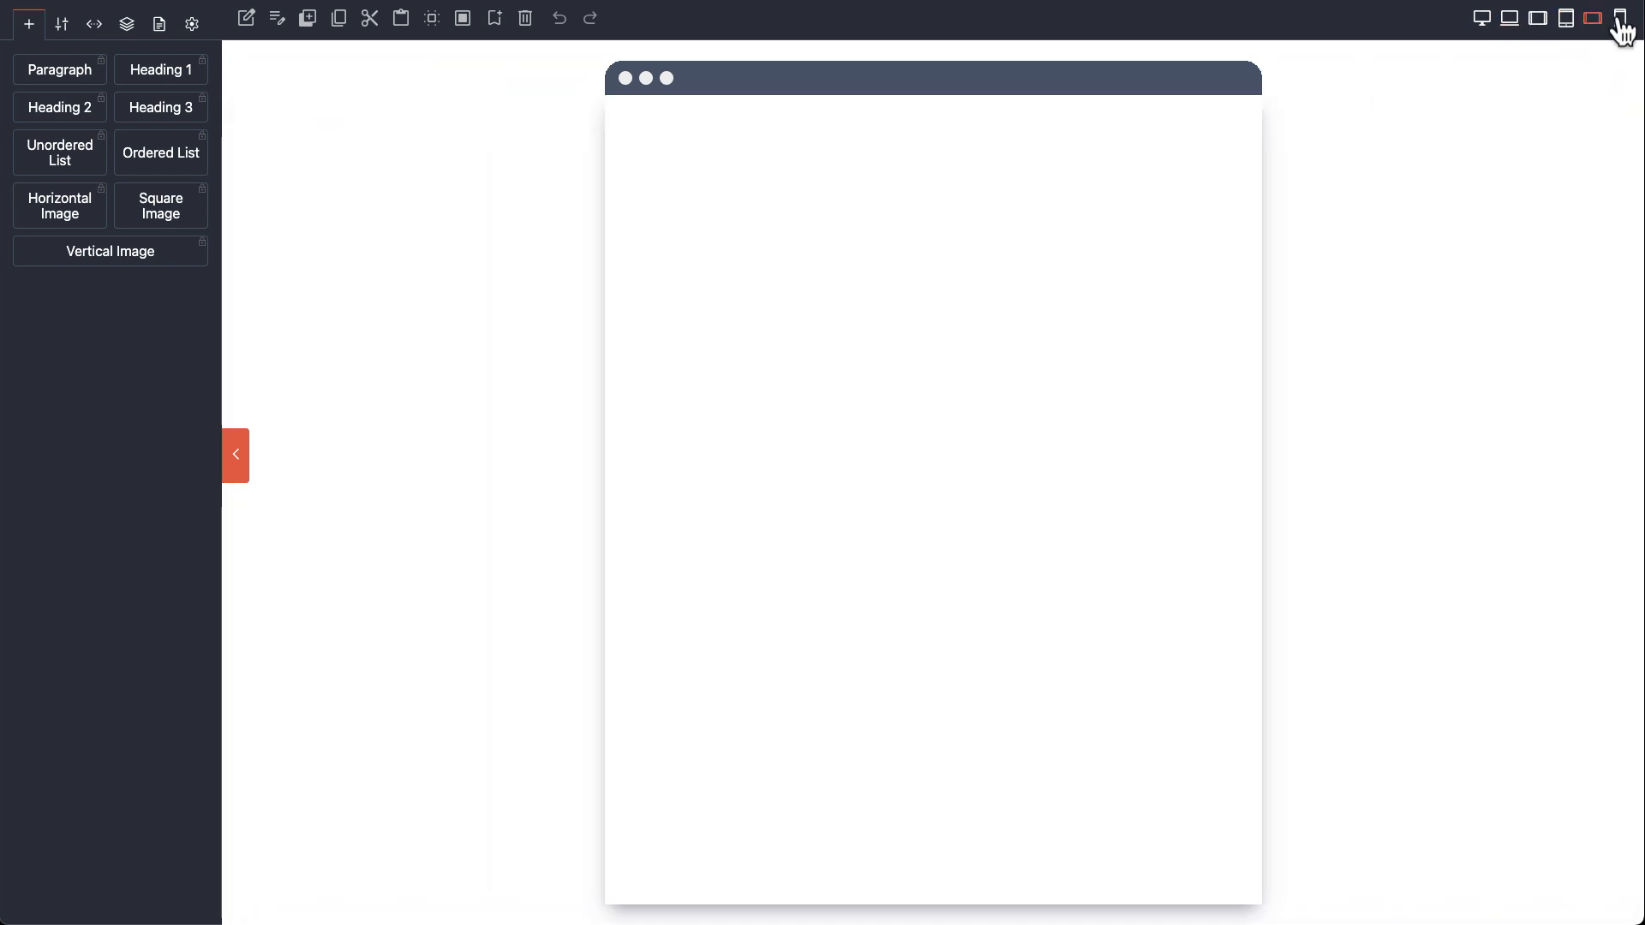
pyautogui.click(1483, 19)
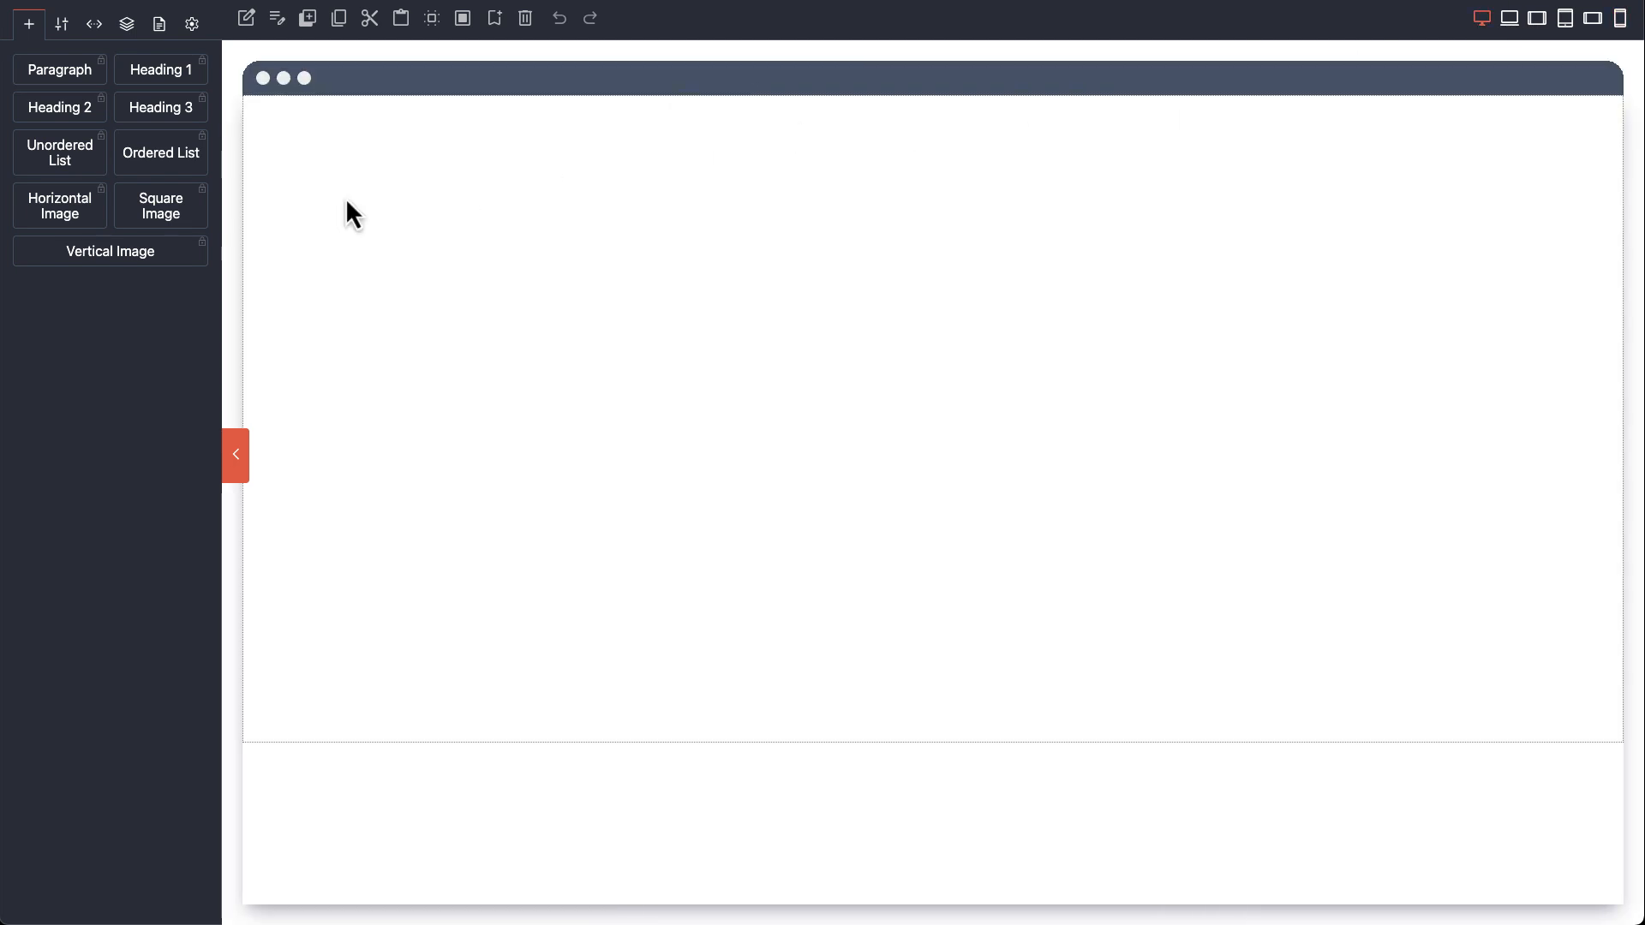
# Step: Add a heading element to the blank page and set its padding to 160px 60px
pyautogui.moveTo(177, 124); pyautogui.dragTo(442, 148)
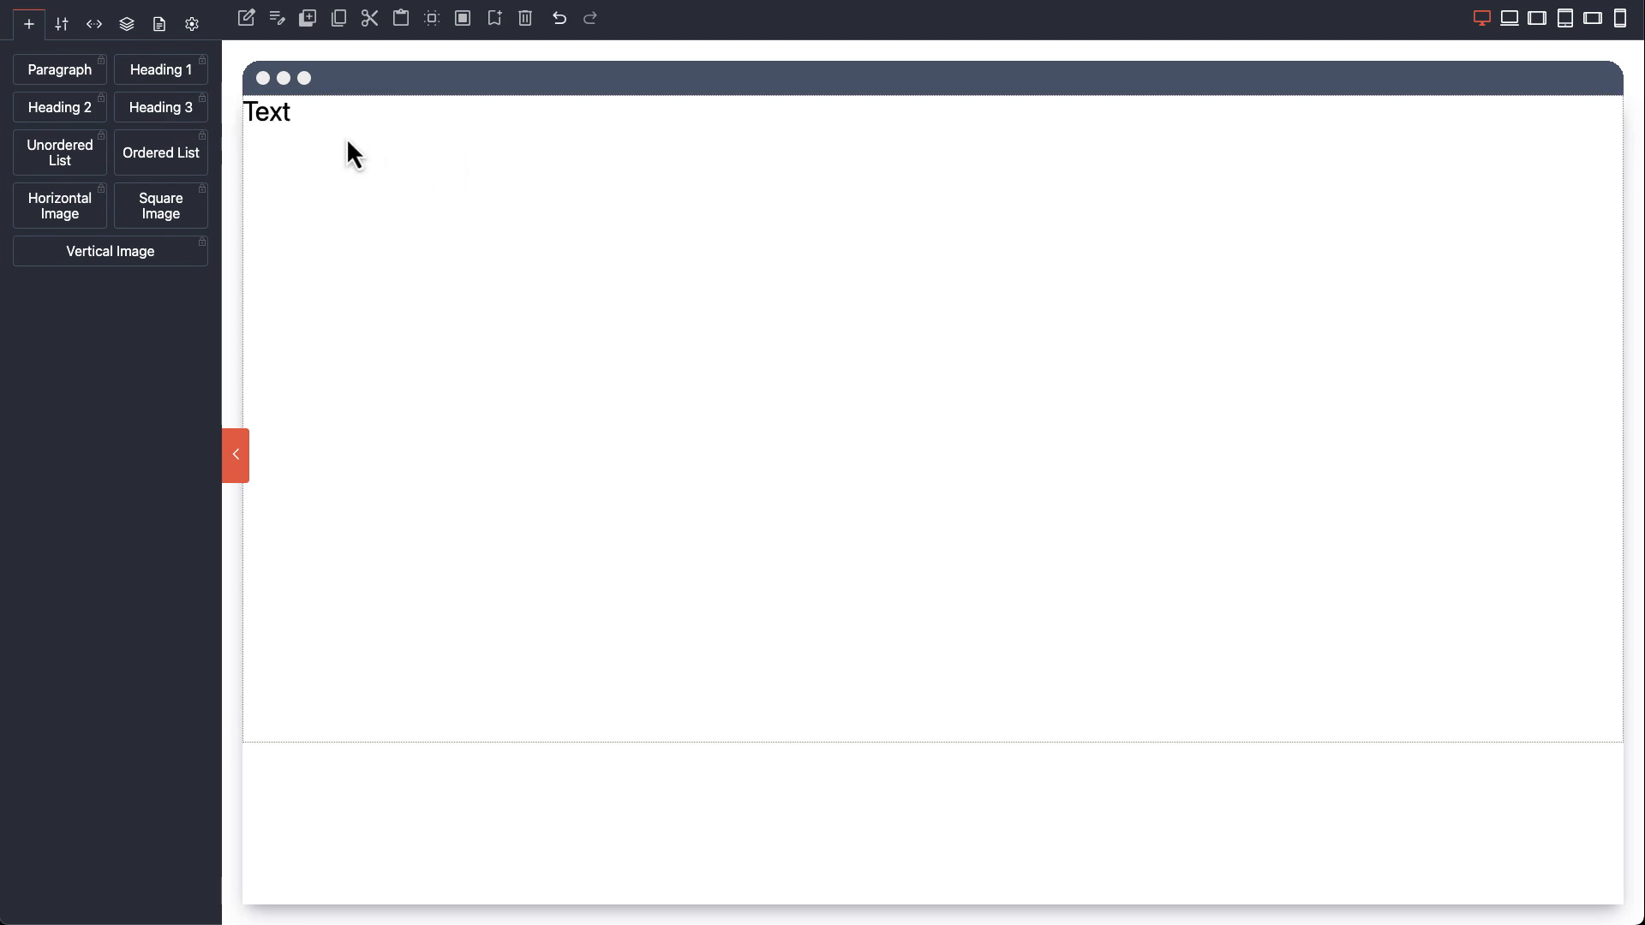
pyautogui.click(67, 25)
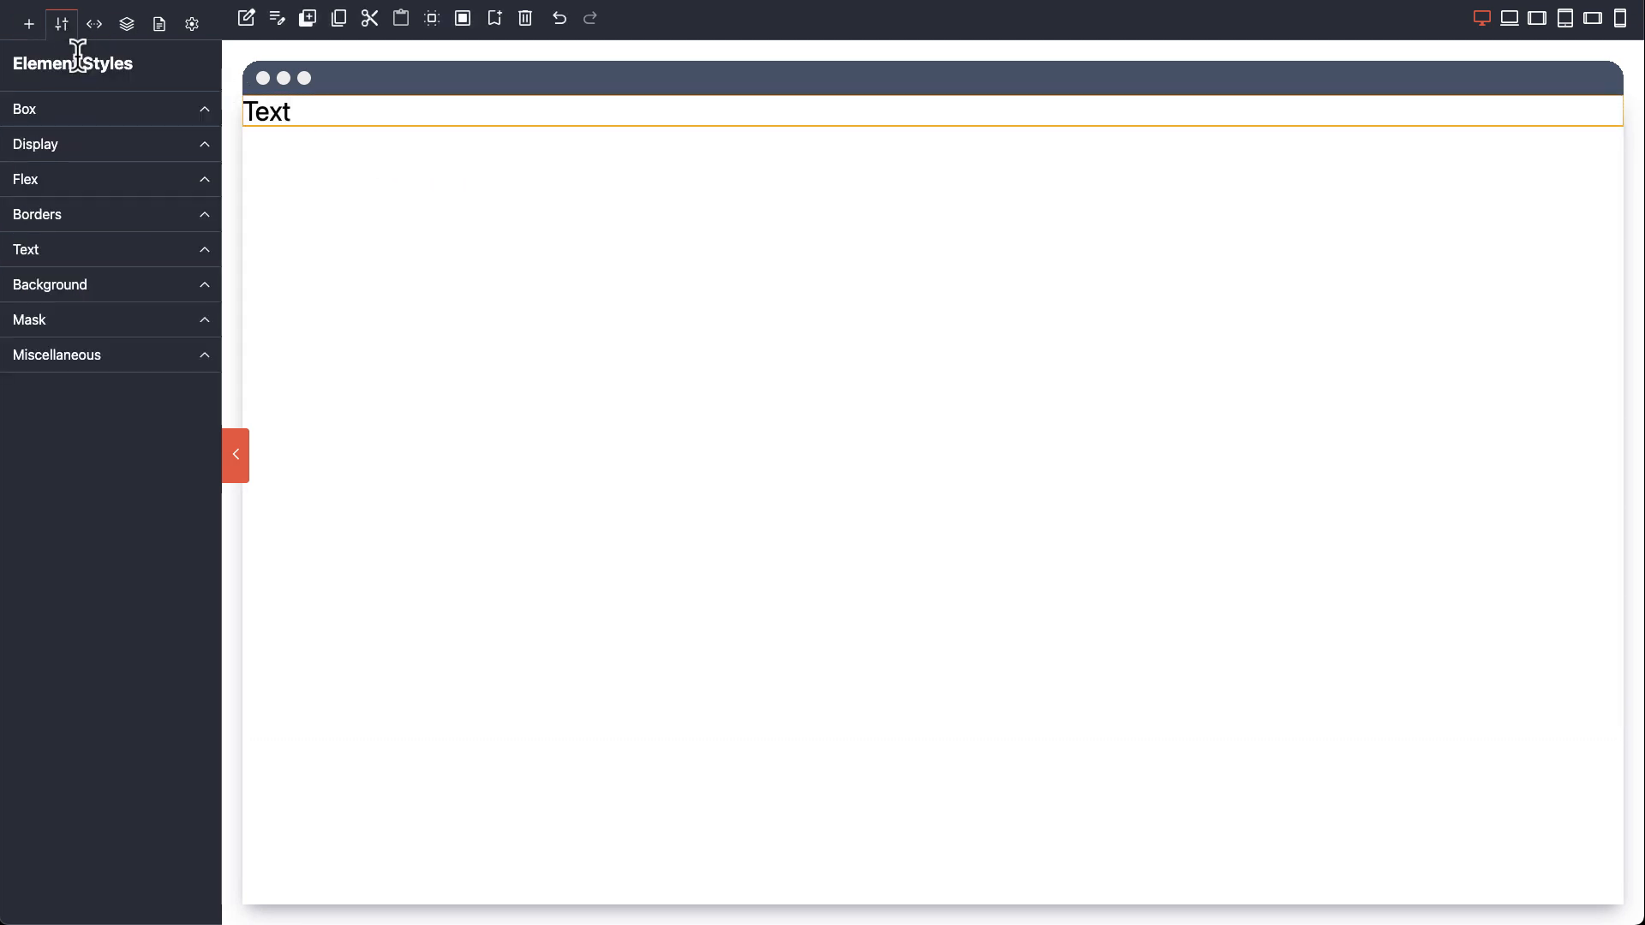
pyautogui.click(94, 109)
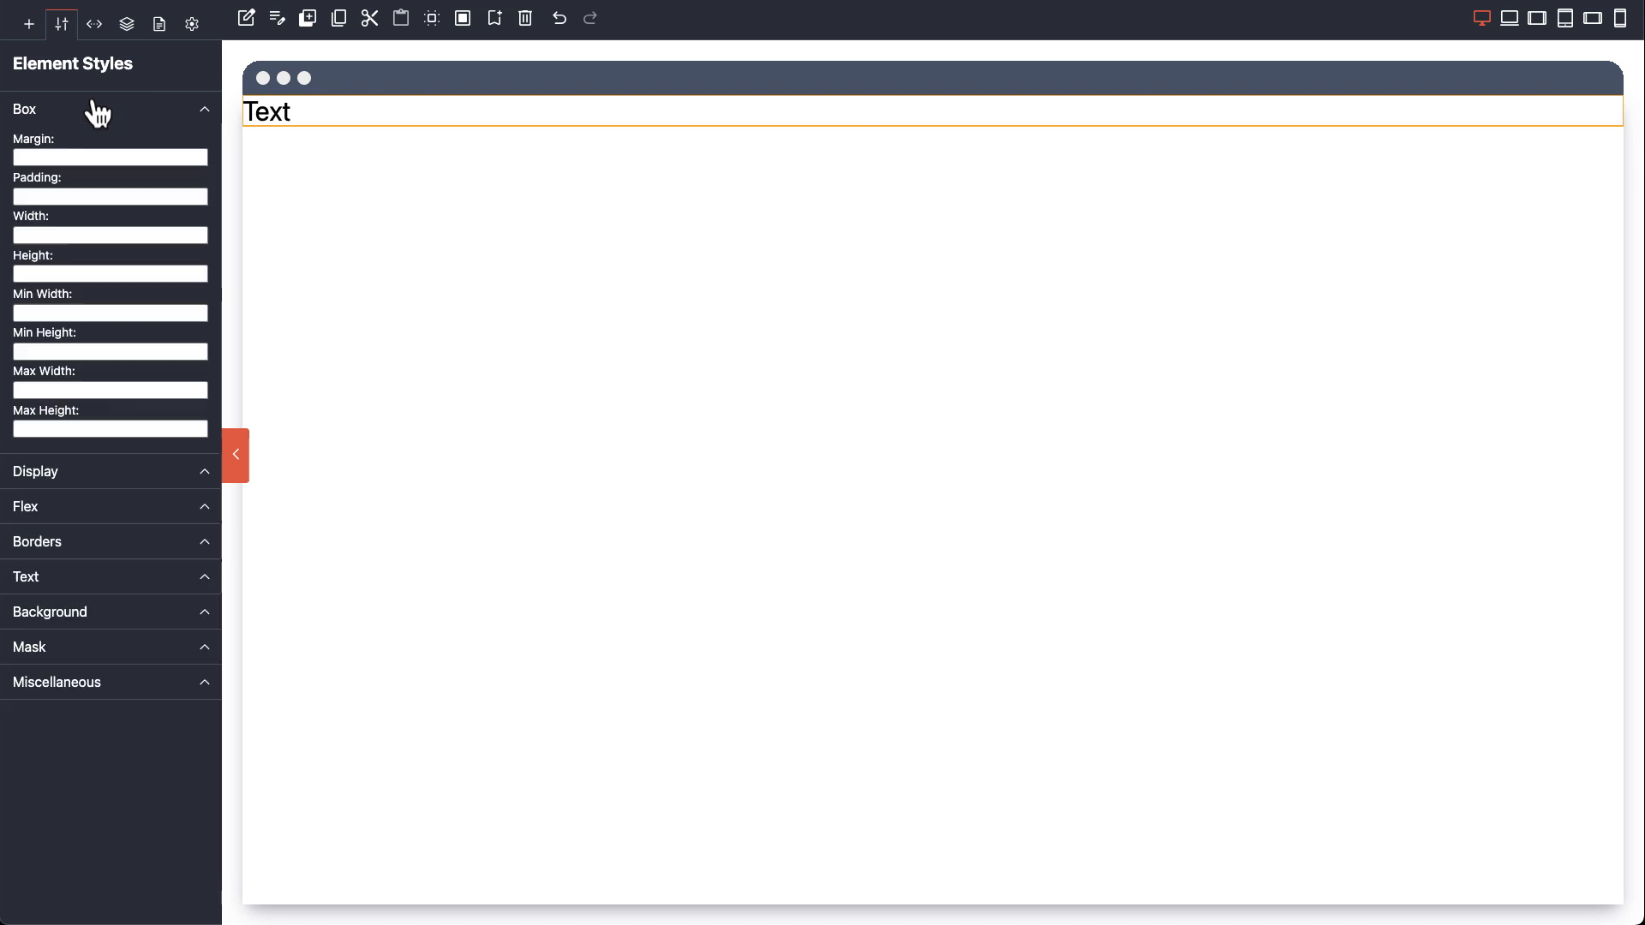
pyautogui.click(73, 196)
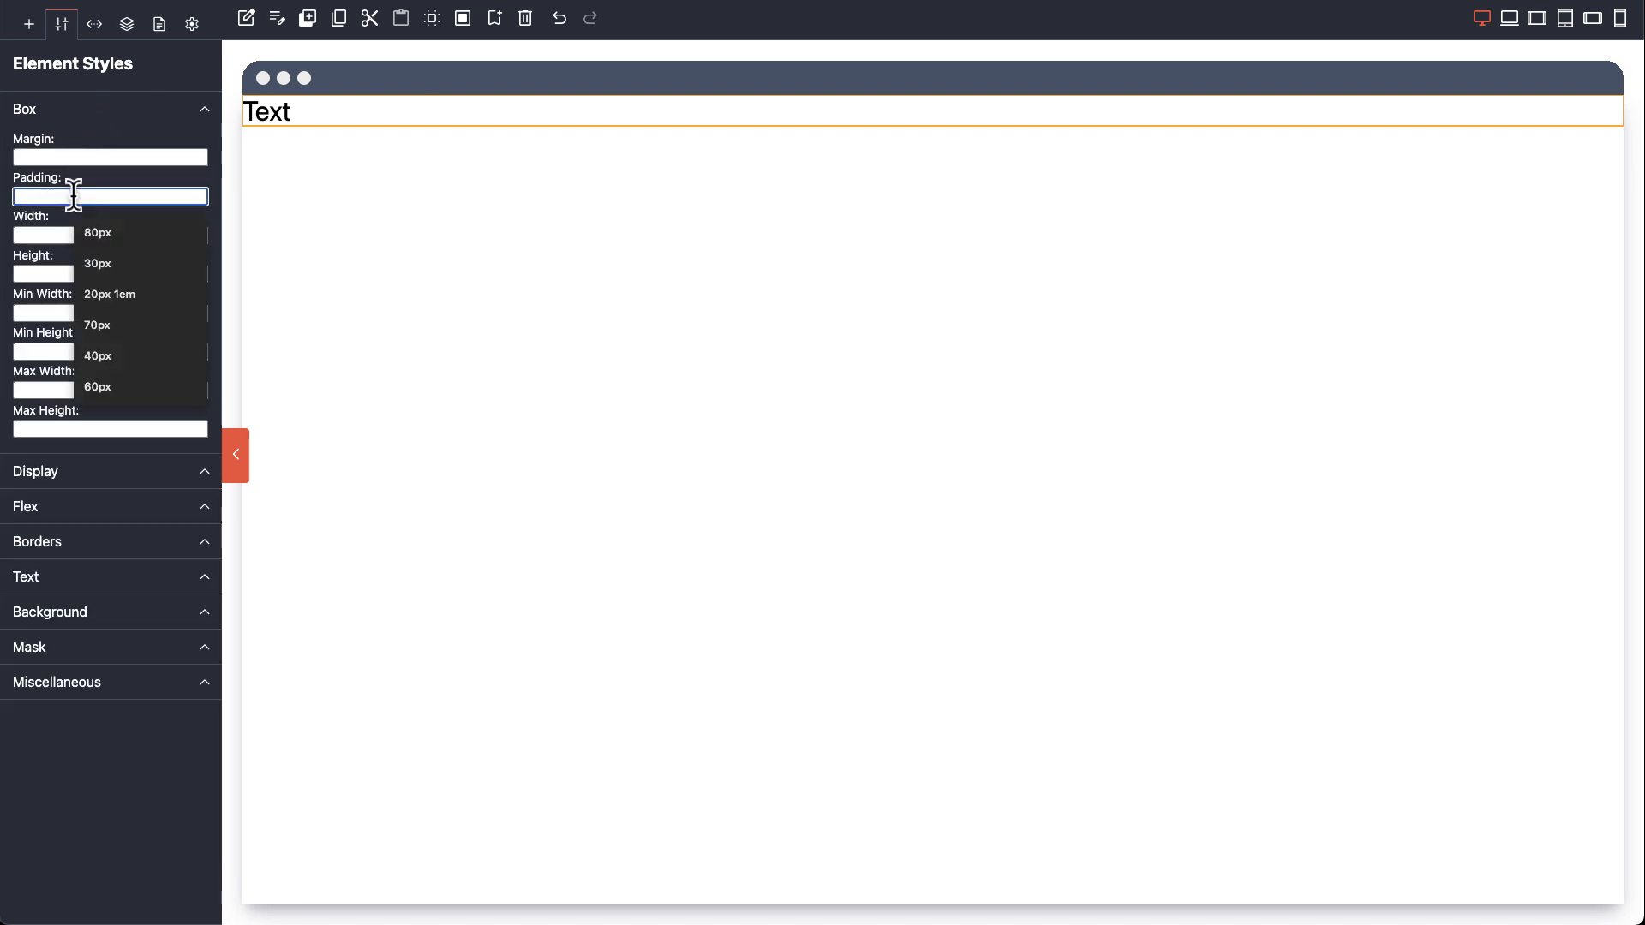
pyautogui.write('160')
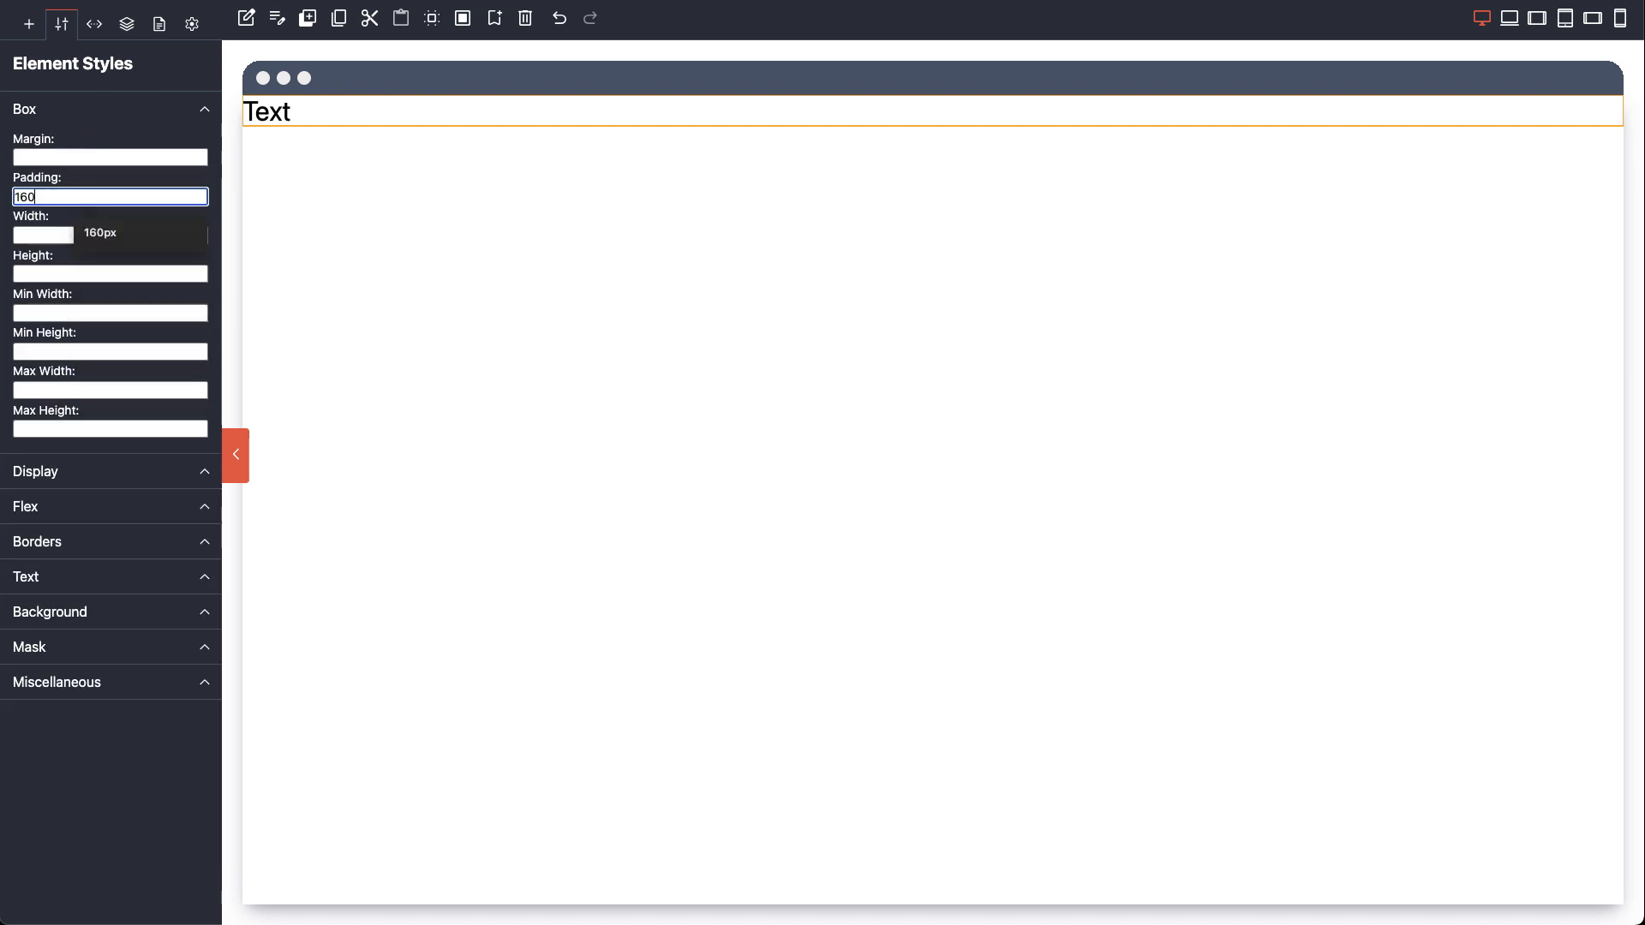
pyautogui.write('px 60px')
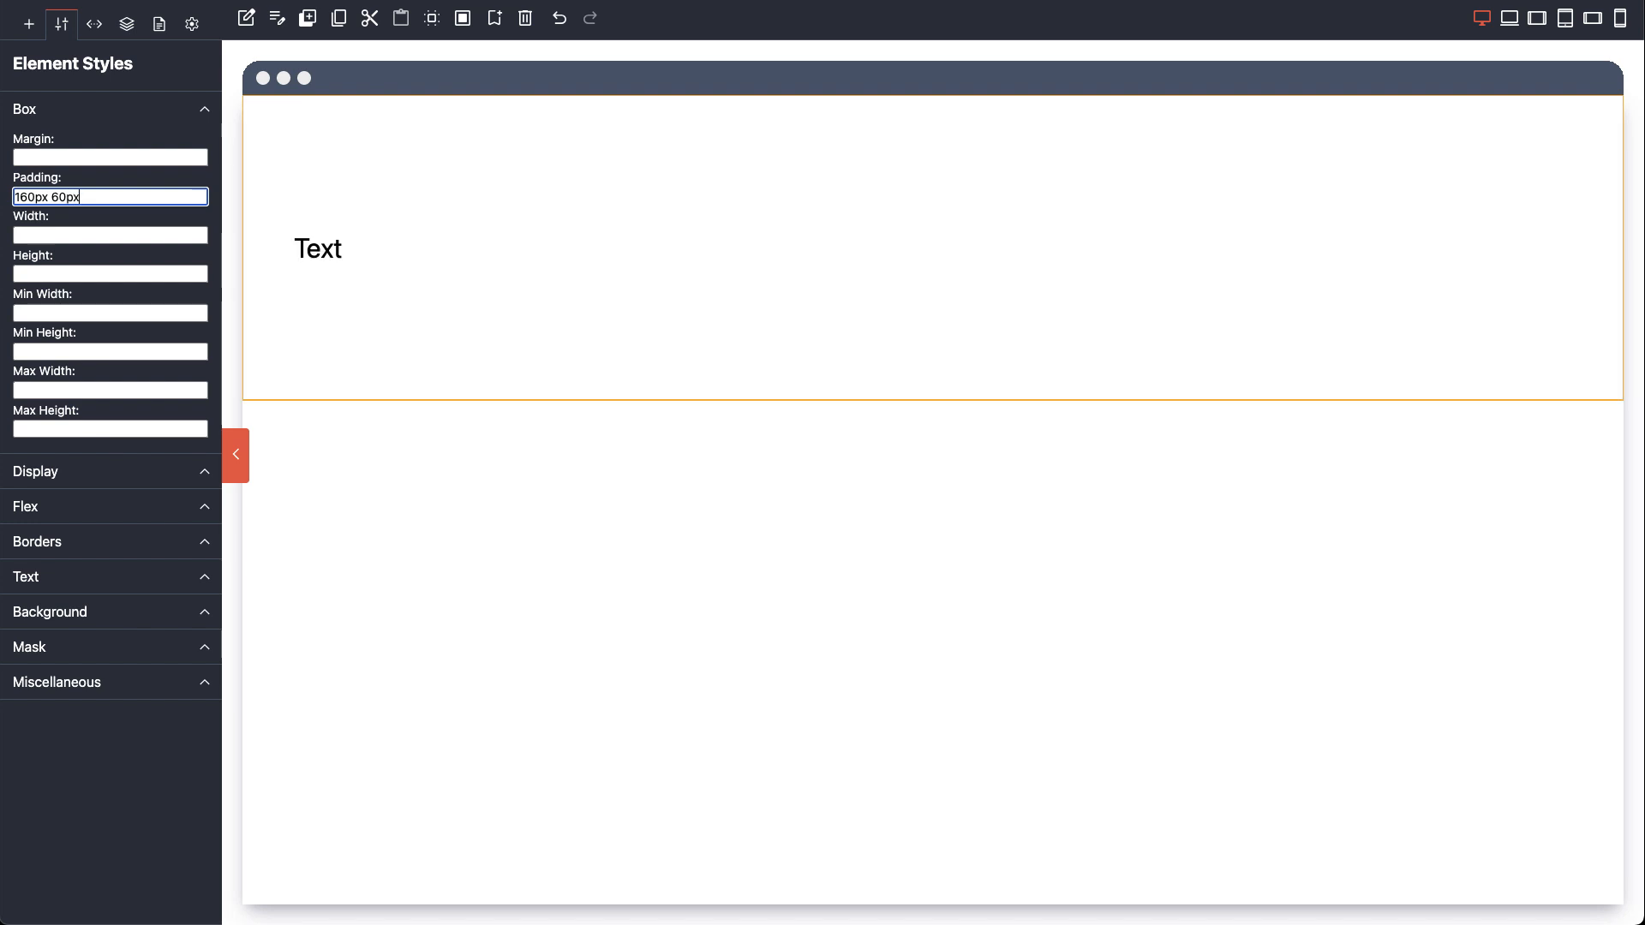
# Step: Transform the heading's text to uppercase and set its font size to 120px
pyautogui.click(138, 589)
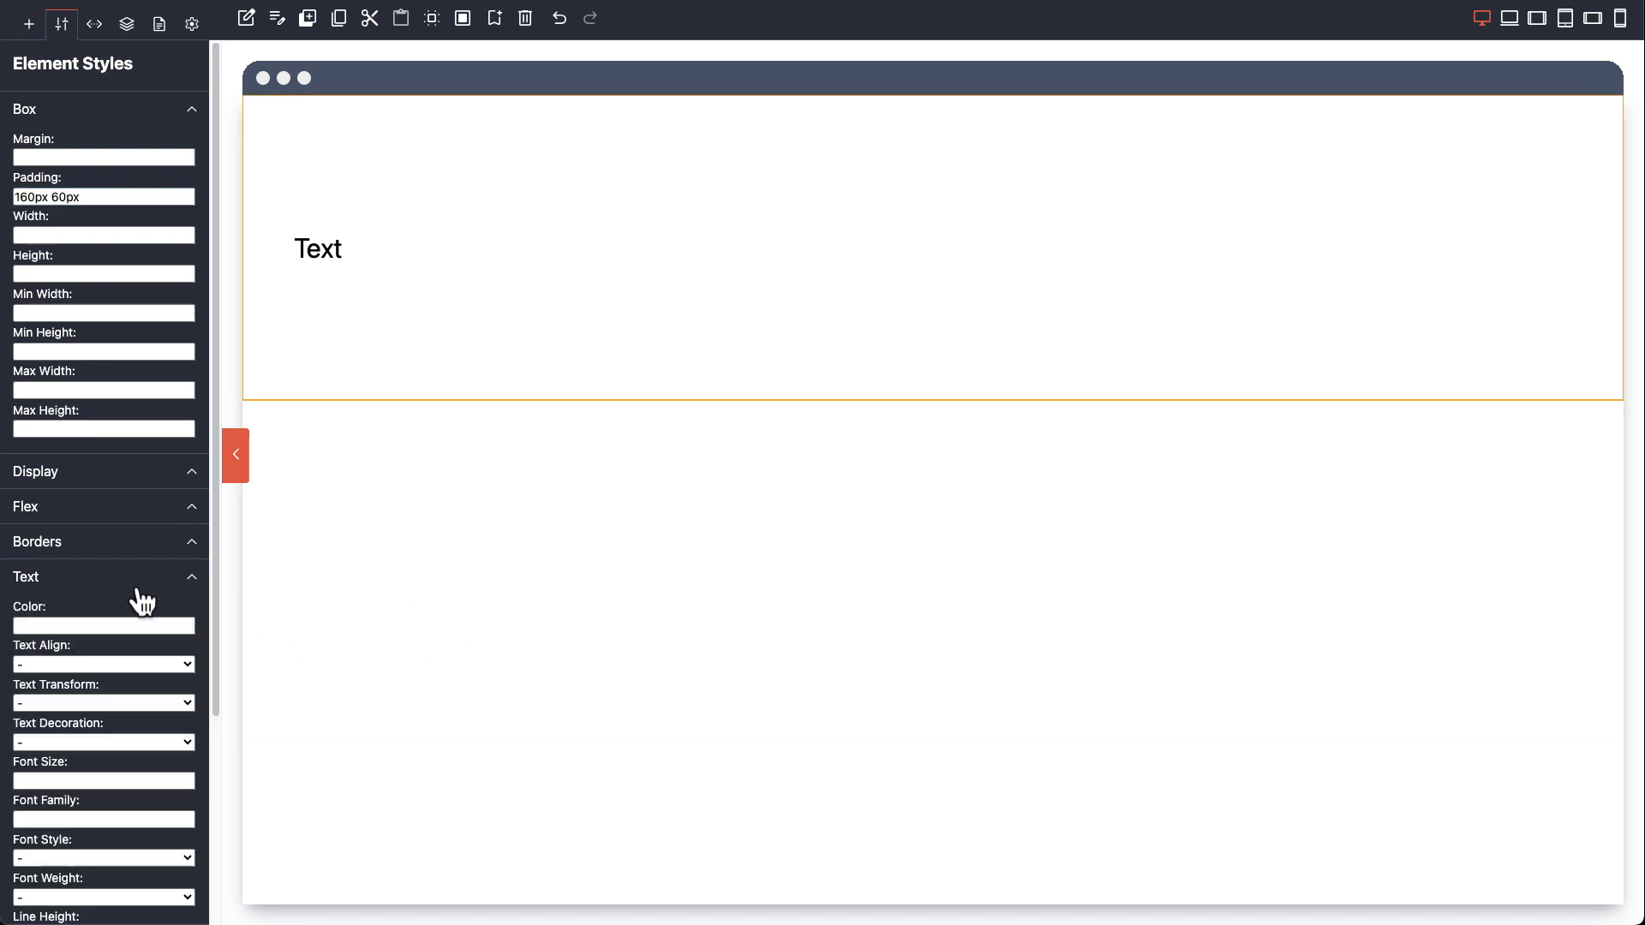
pyautogui.scroll(-1, 118, 644)
pyautogui.scroll(-1, 118, 646)
pyautogui.click(116, 645)
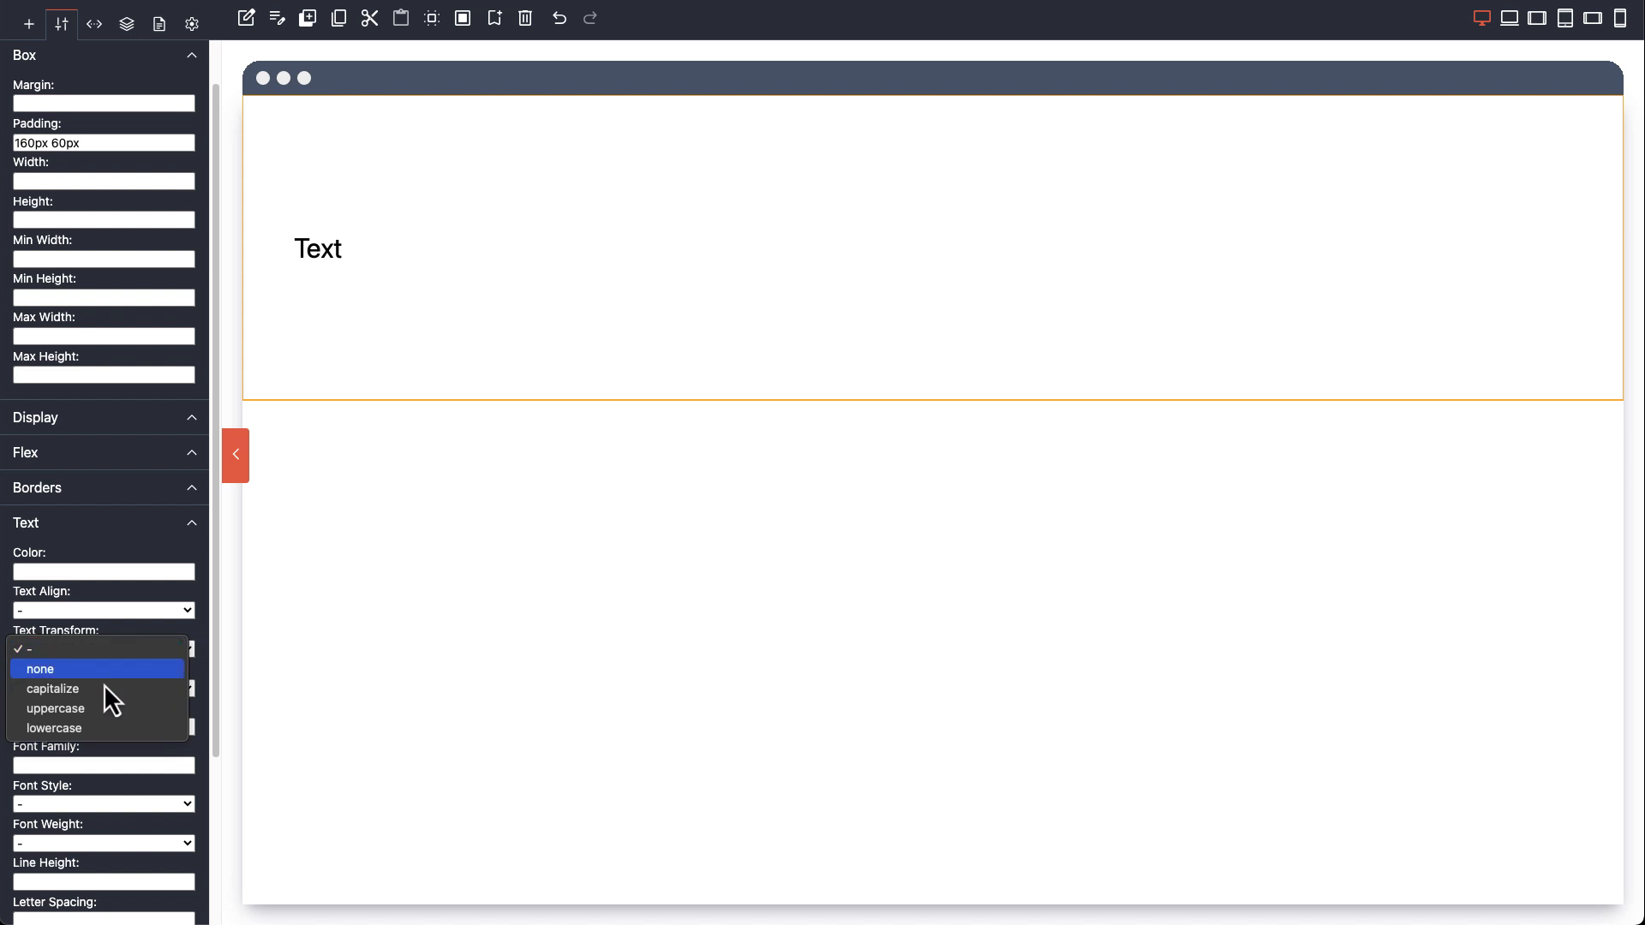
pyautogui.click(95, 707)
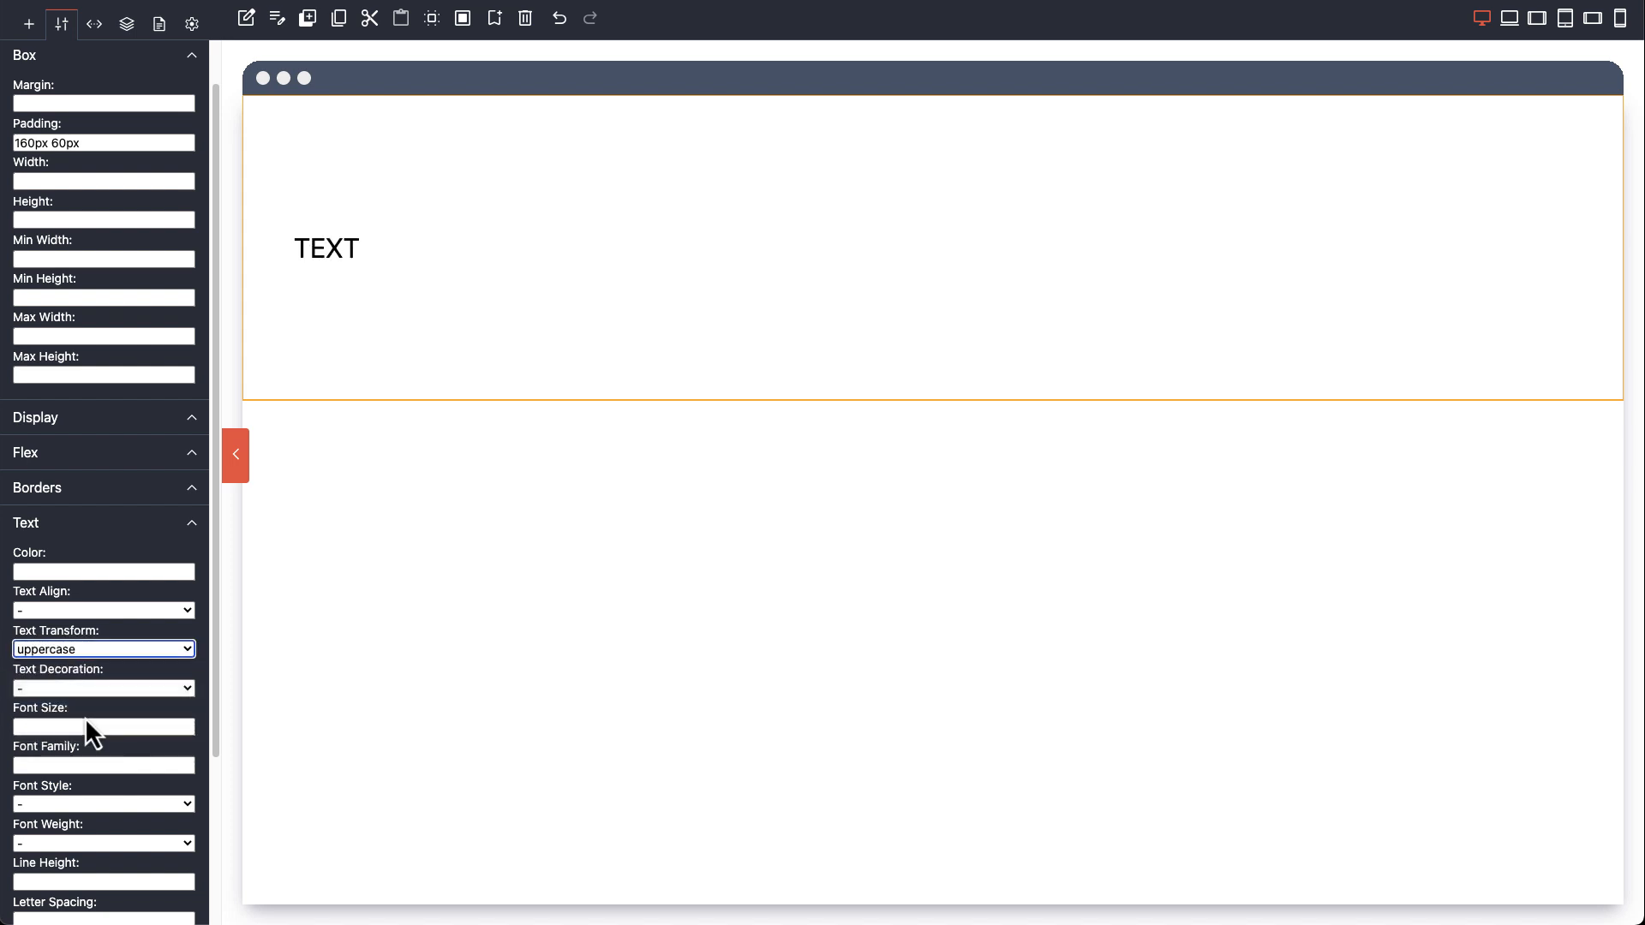
pyautogui.click(87, 729)
pyautogui.write('120px')
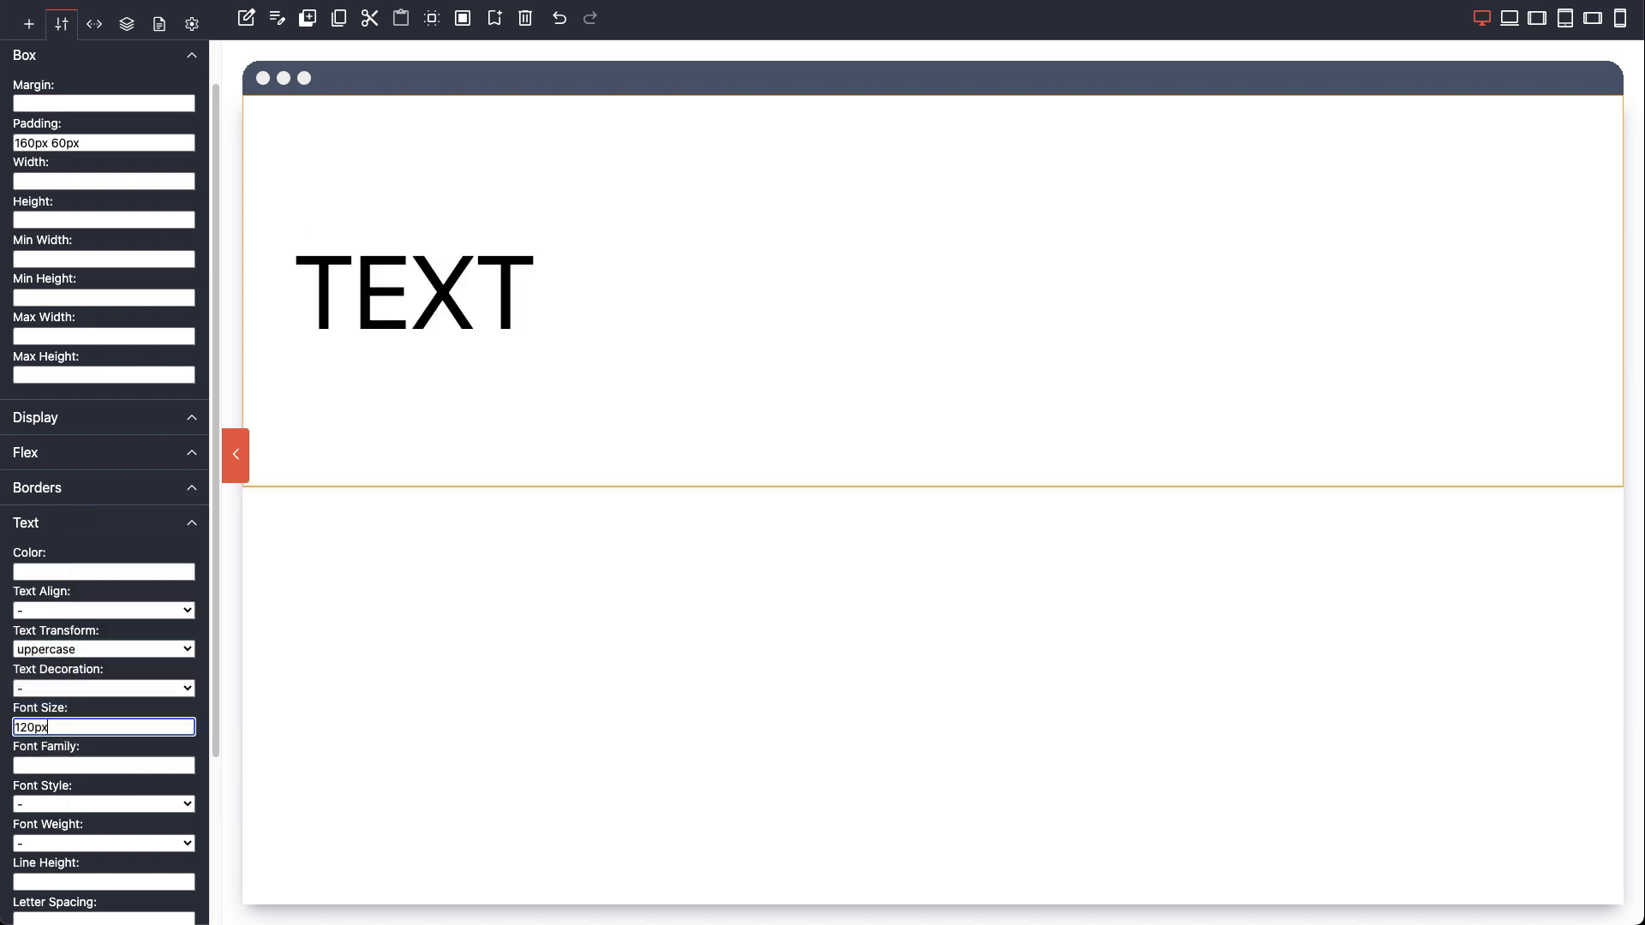
# Step: Set the heading's font style to italic and its font weight to 700
pyautogui.click(70, 809)
pyautogui.click(67, 841)
pyautogui.scroll(-1, 81, 831)
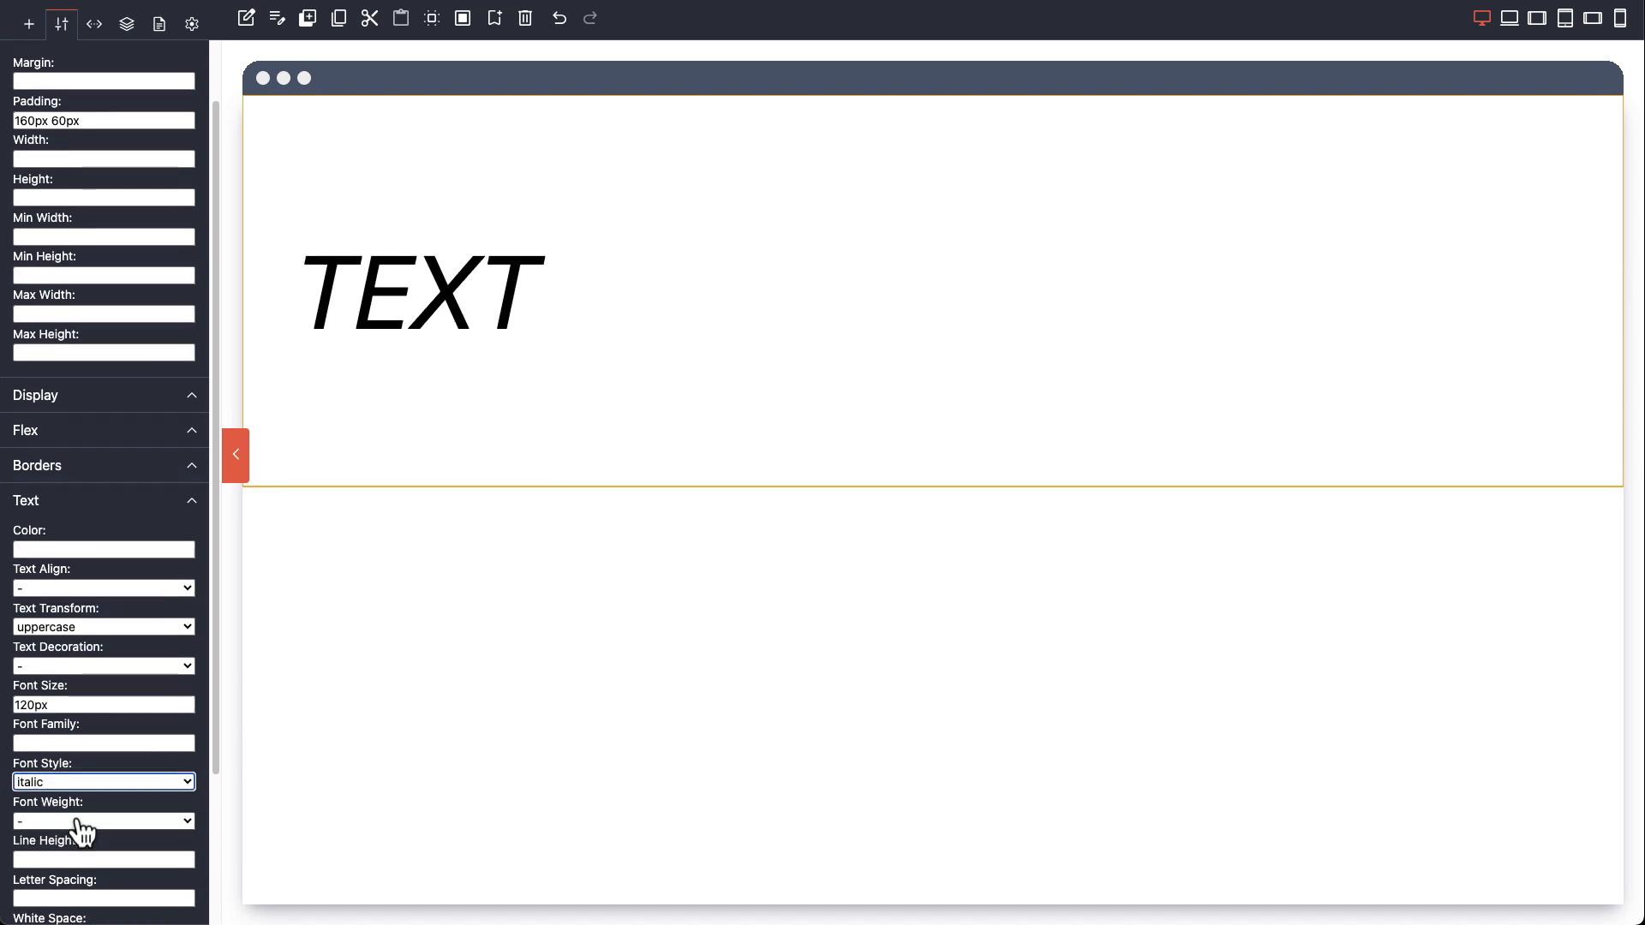
pyautogui.click(76, 819)
pyautogui.click(51, 923)
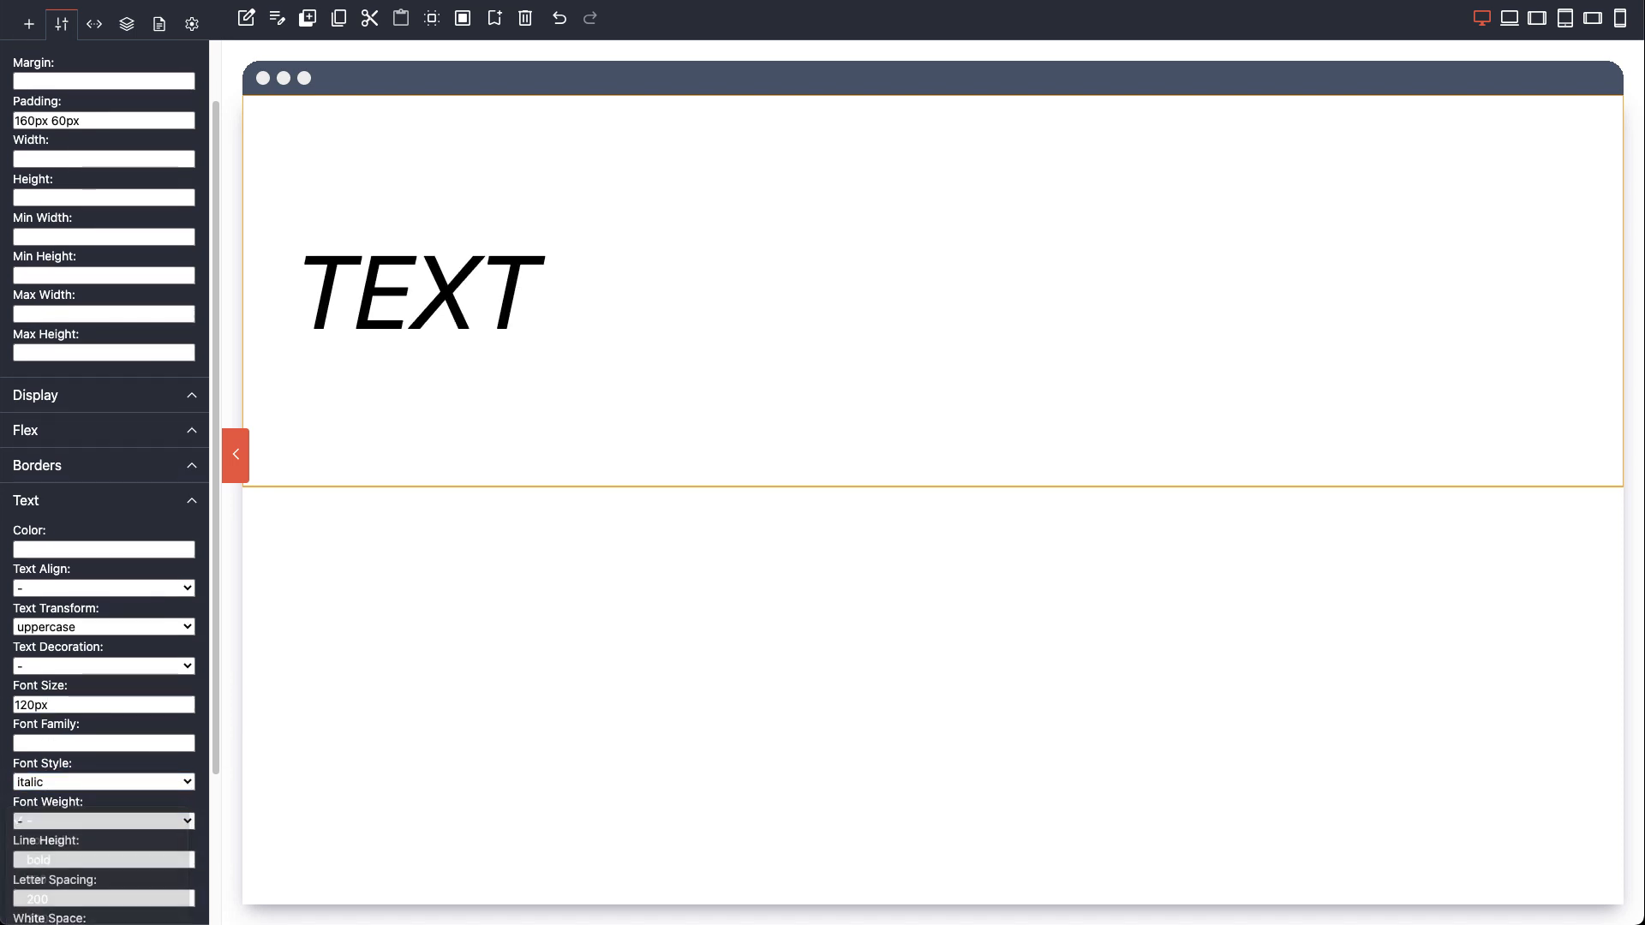
# Step: Give the heading a #f1f1f1 background and align its text to the center
pyautogui.scroll(3, 88, 478)
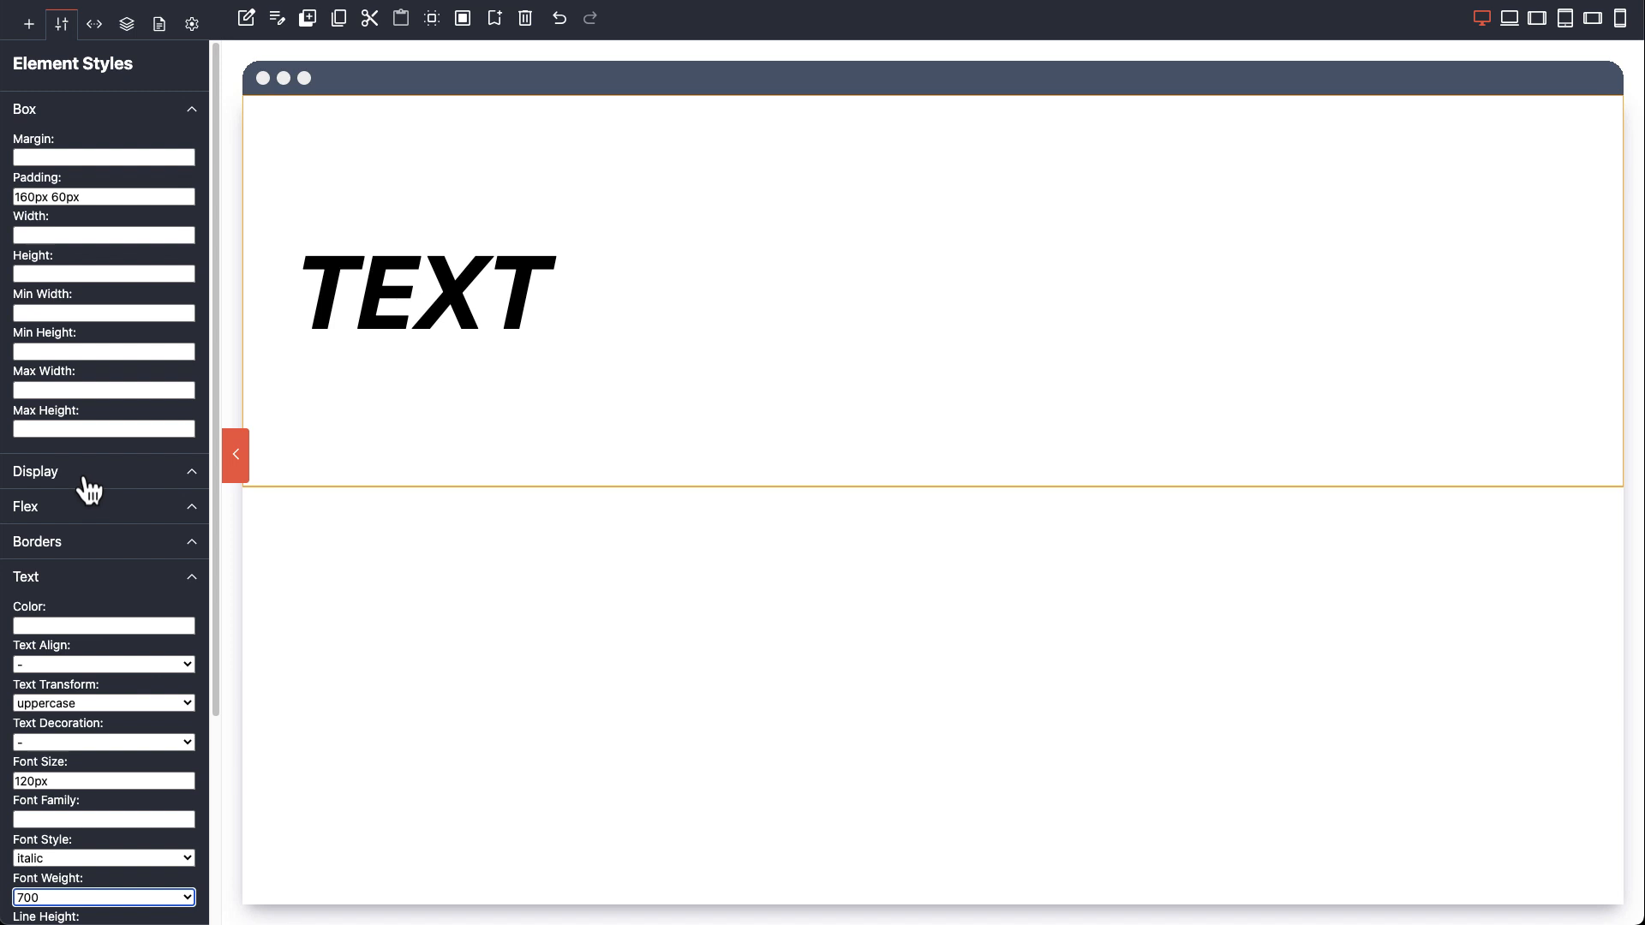
pyautogui.click(86, 576)
pyautogui.click(102, 660)
pyautogui.write('#f1f1f1')
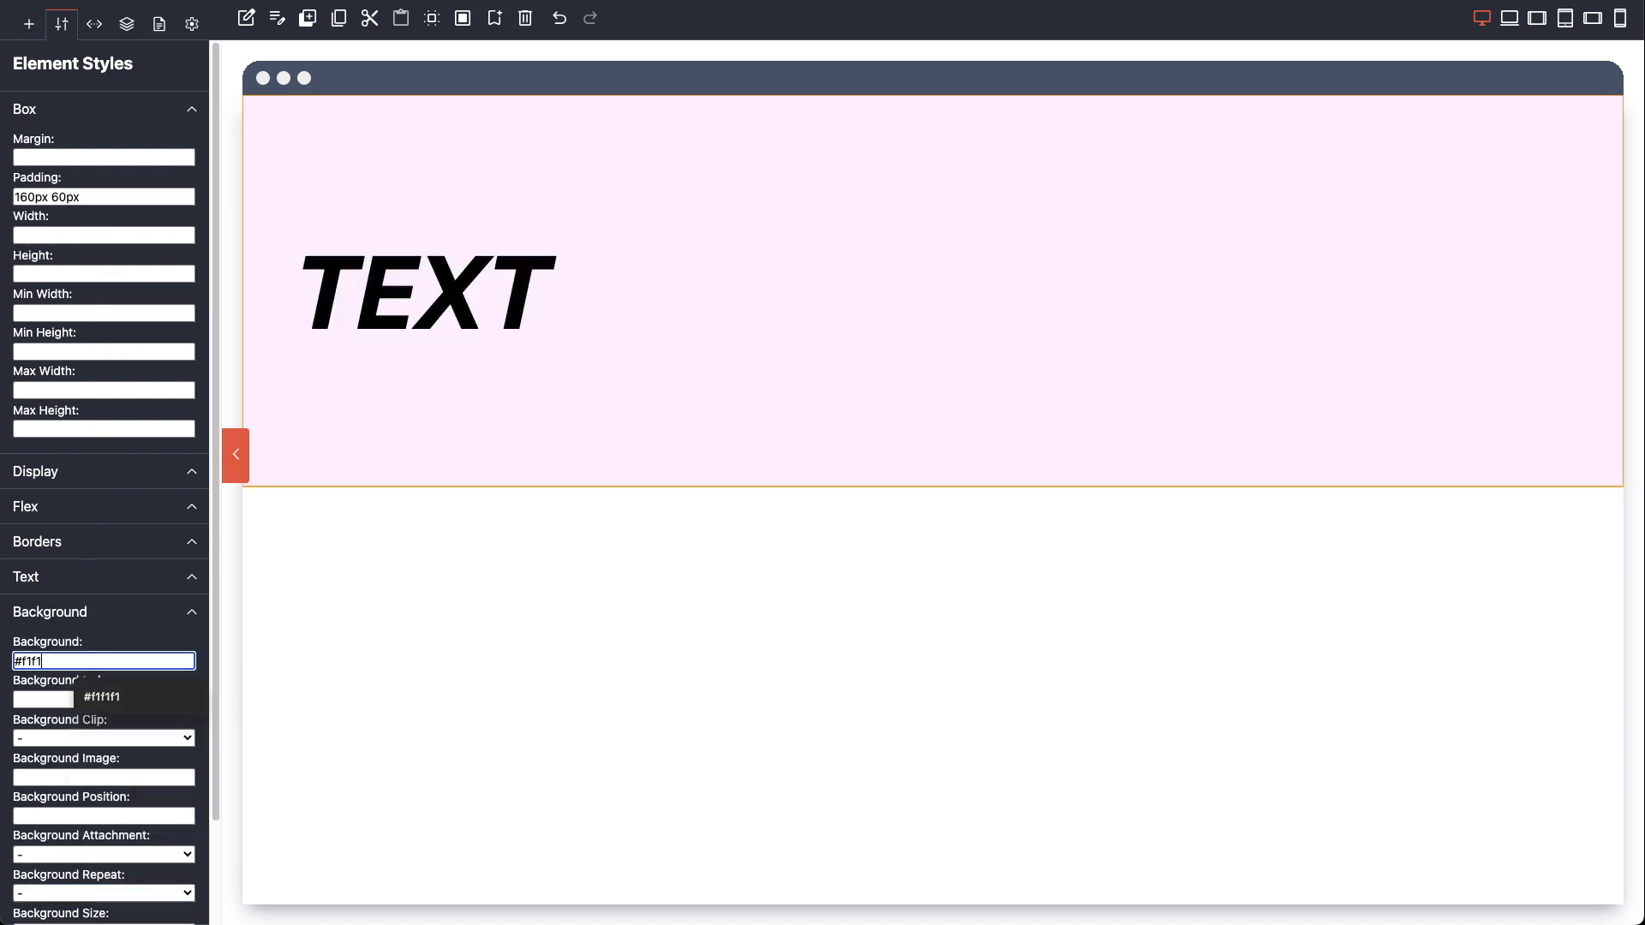
pyautogui.click(82, 583)
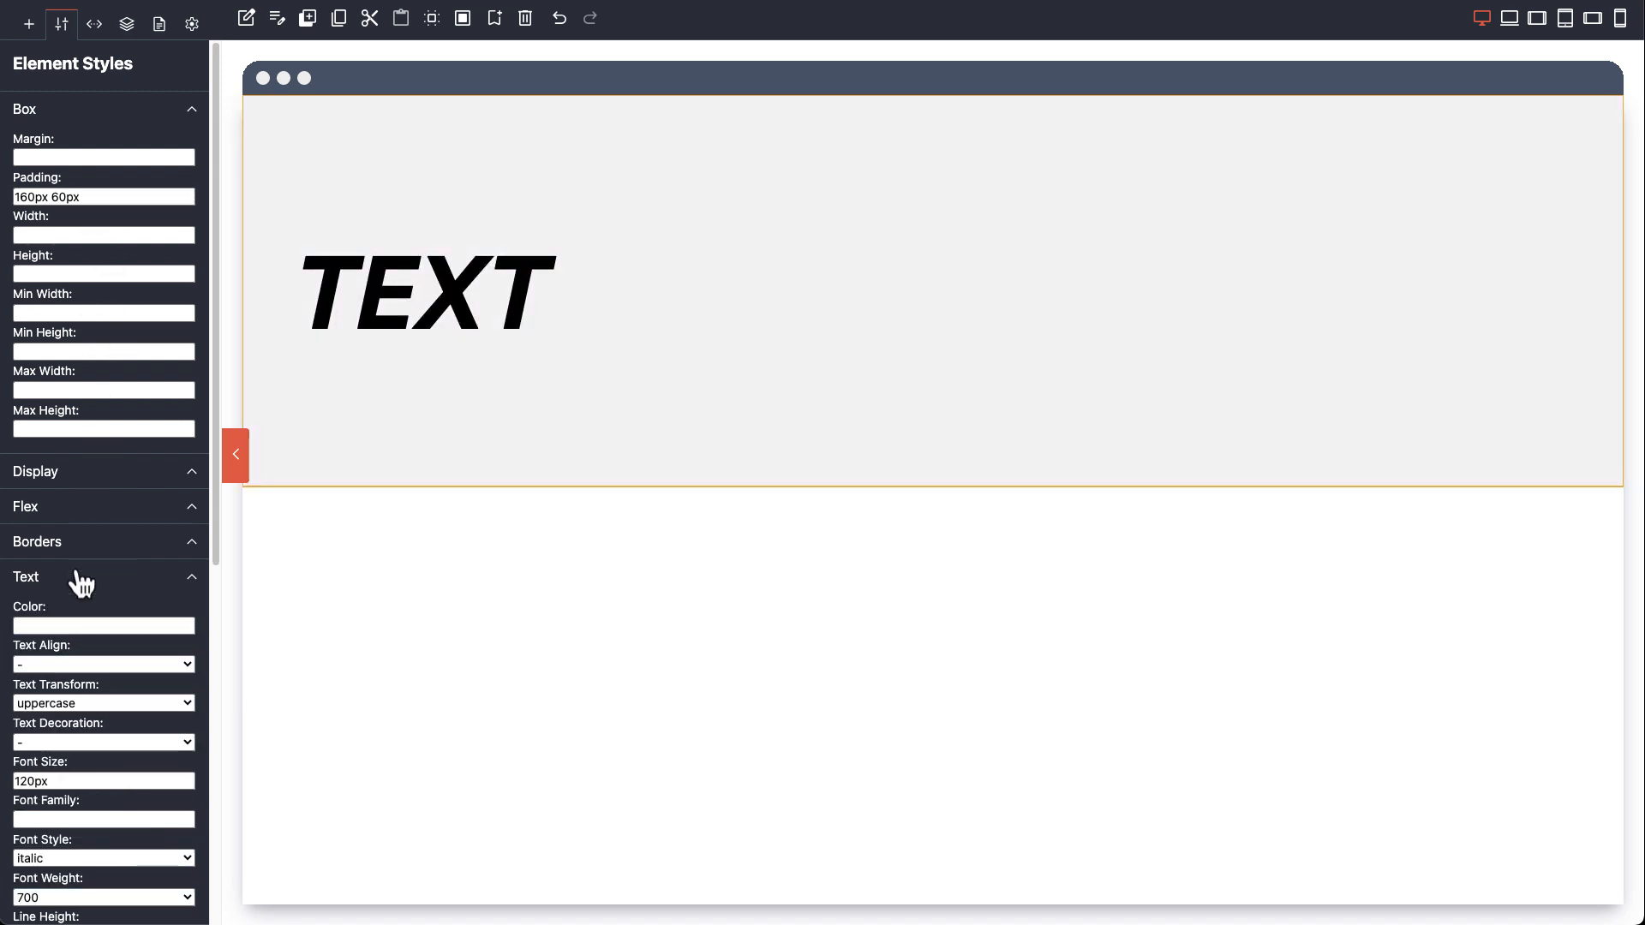
pyautogui.click(72, 668)
pyautogui.click(60, 723)
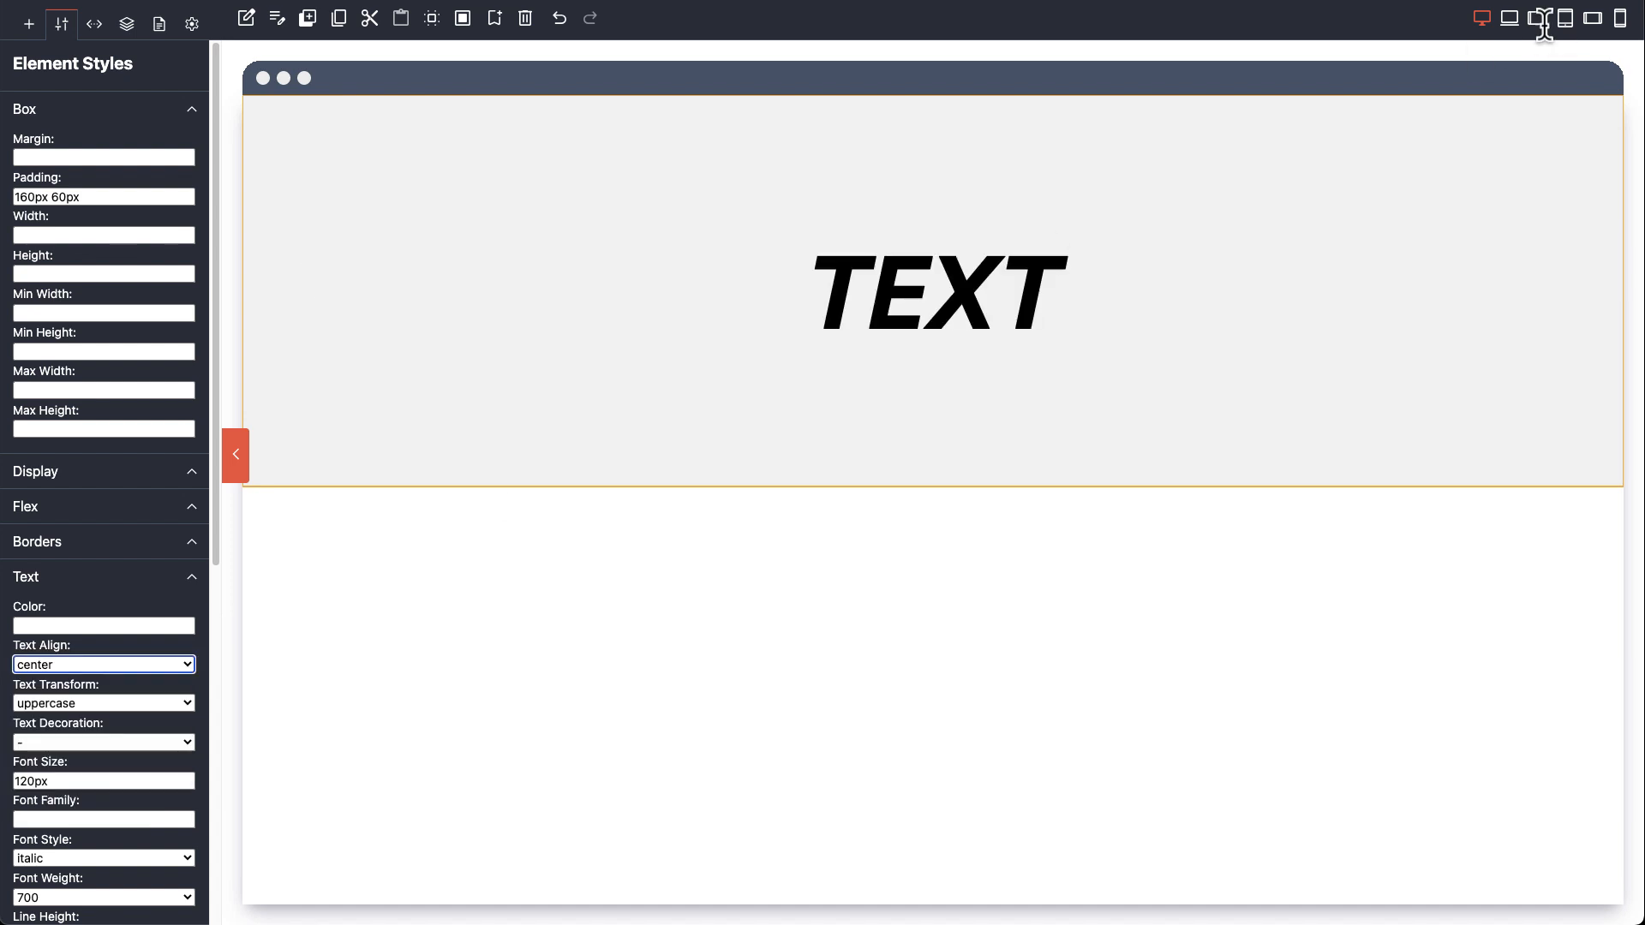
# Step: Switch to the portrait tablet view and set the heading's padding there to 120px 40px
pyautogui.click(1511, 21)
pyautogui.click(1538, 21)
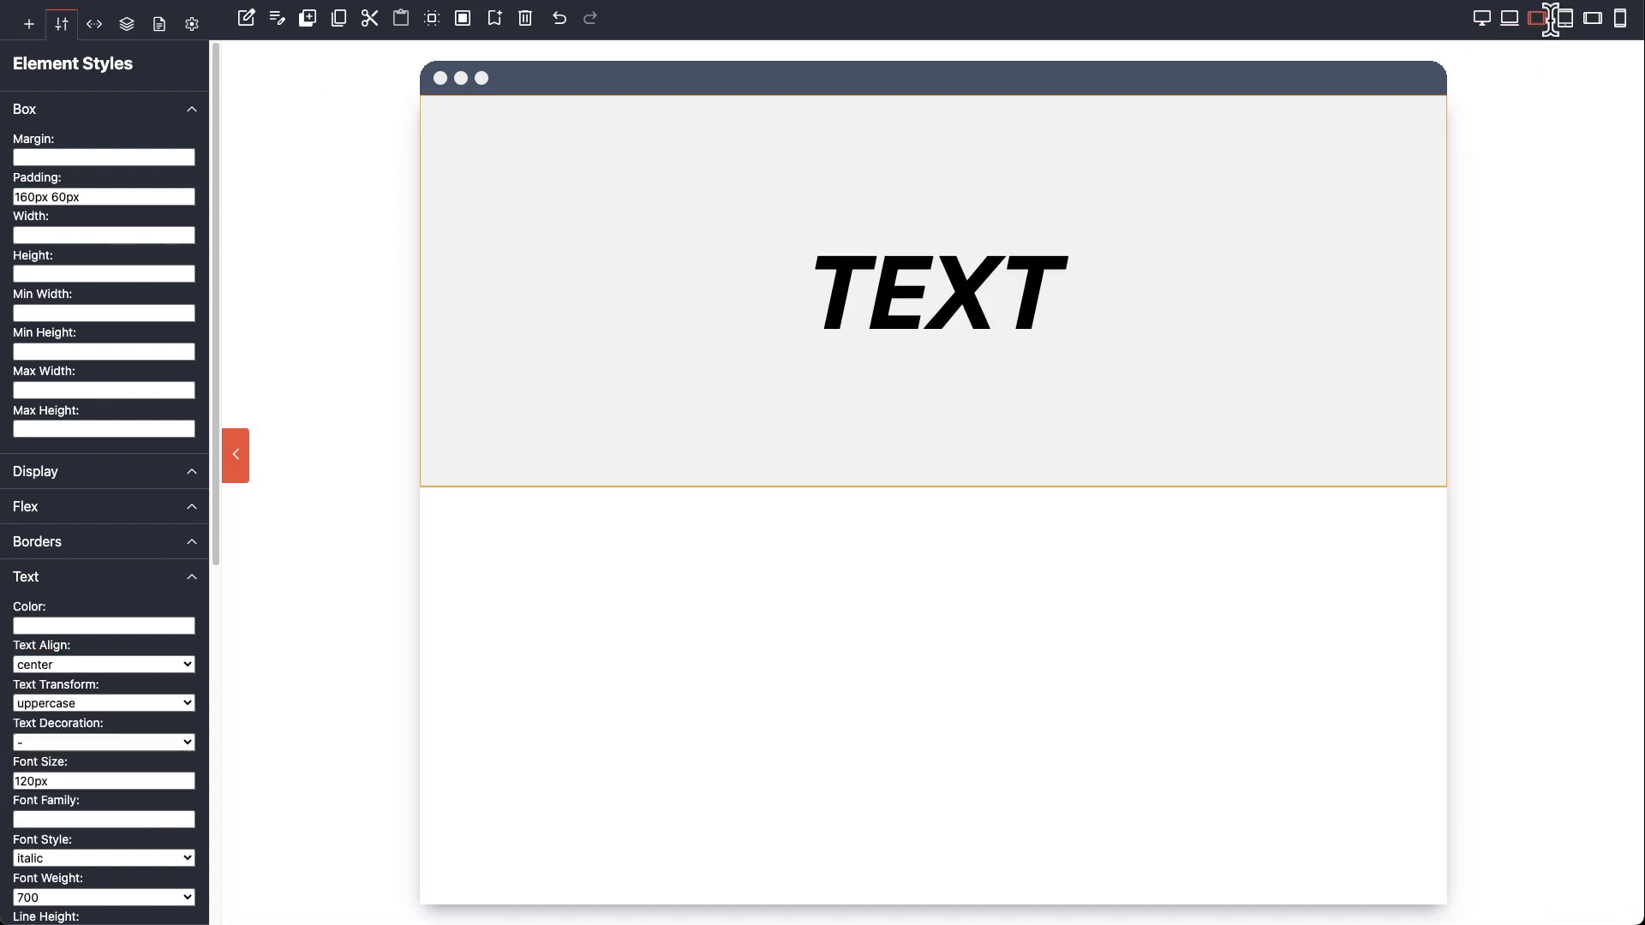
pyautogui.click(1565, 20)
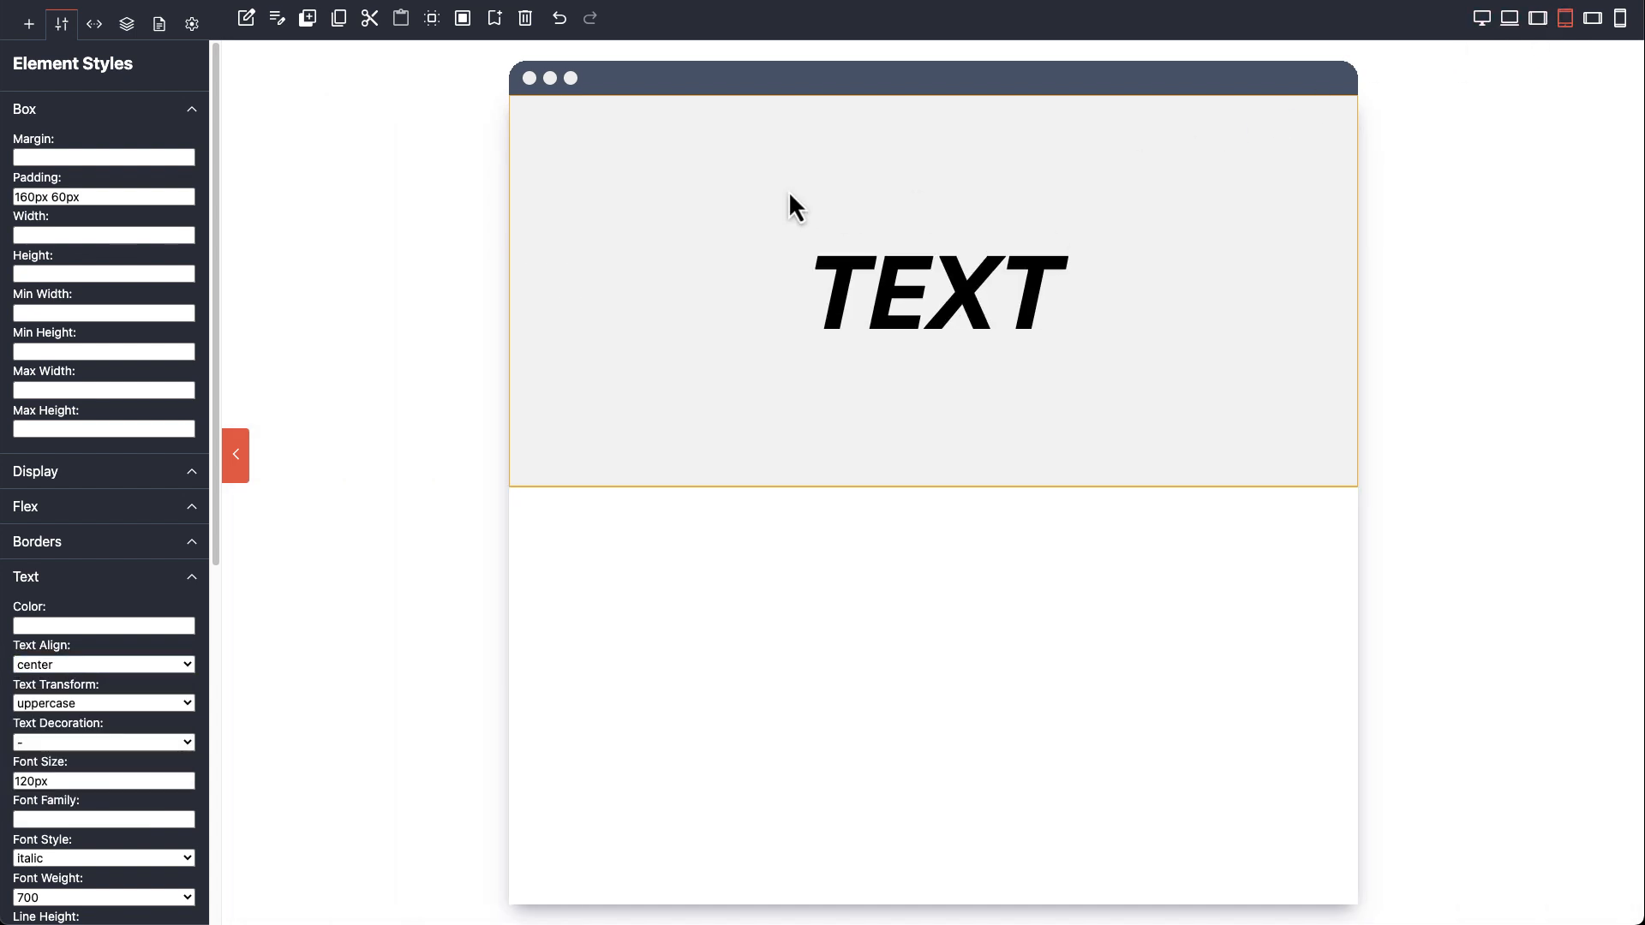
pyautogui.click(22, 195)
pyautogui.write('20px ')
pyautogui.moveTo(25, 196); pyautogui.dragTo(51, 199)
pyautogui.write('4')
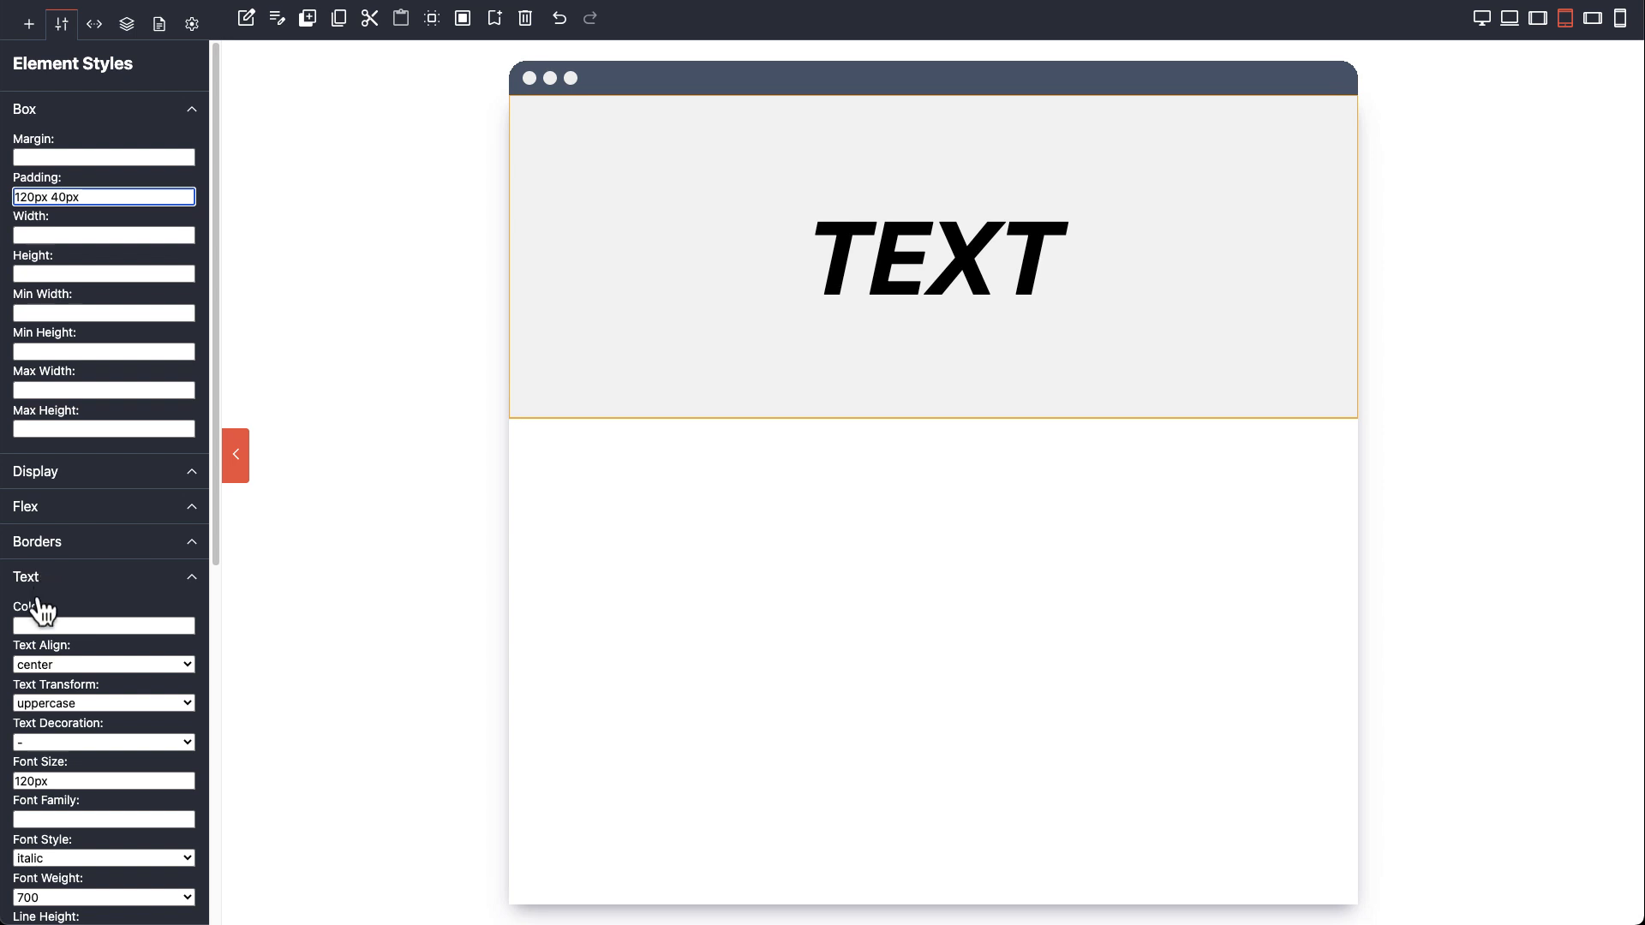
# Step: Set the heading's font size to 60px for the portrait tablet view
pyautogui.scroll(-3, 51, 634)
pyautogui.moveTo(28, 667); pyautogui.dragTo(4, 661)
pyautogui.write('6')
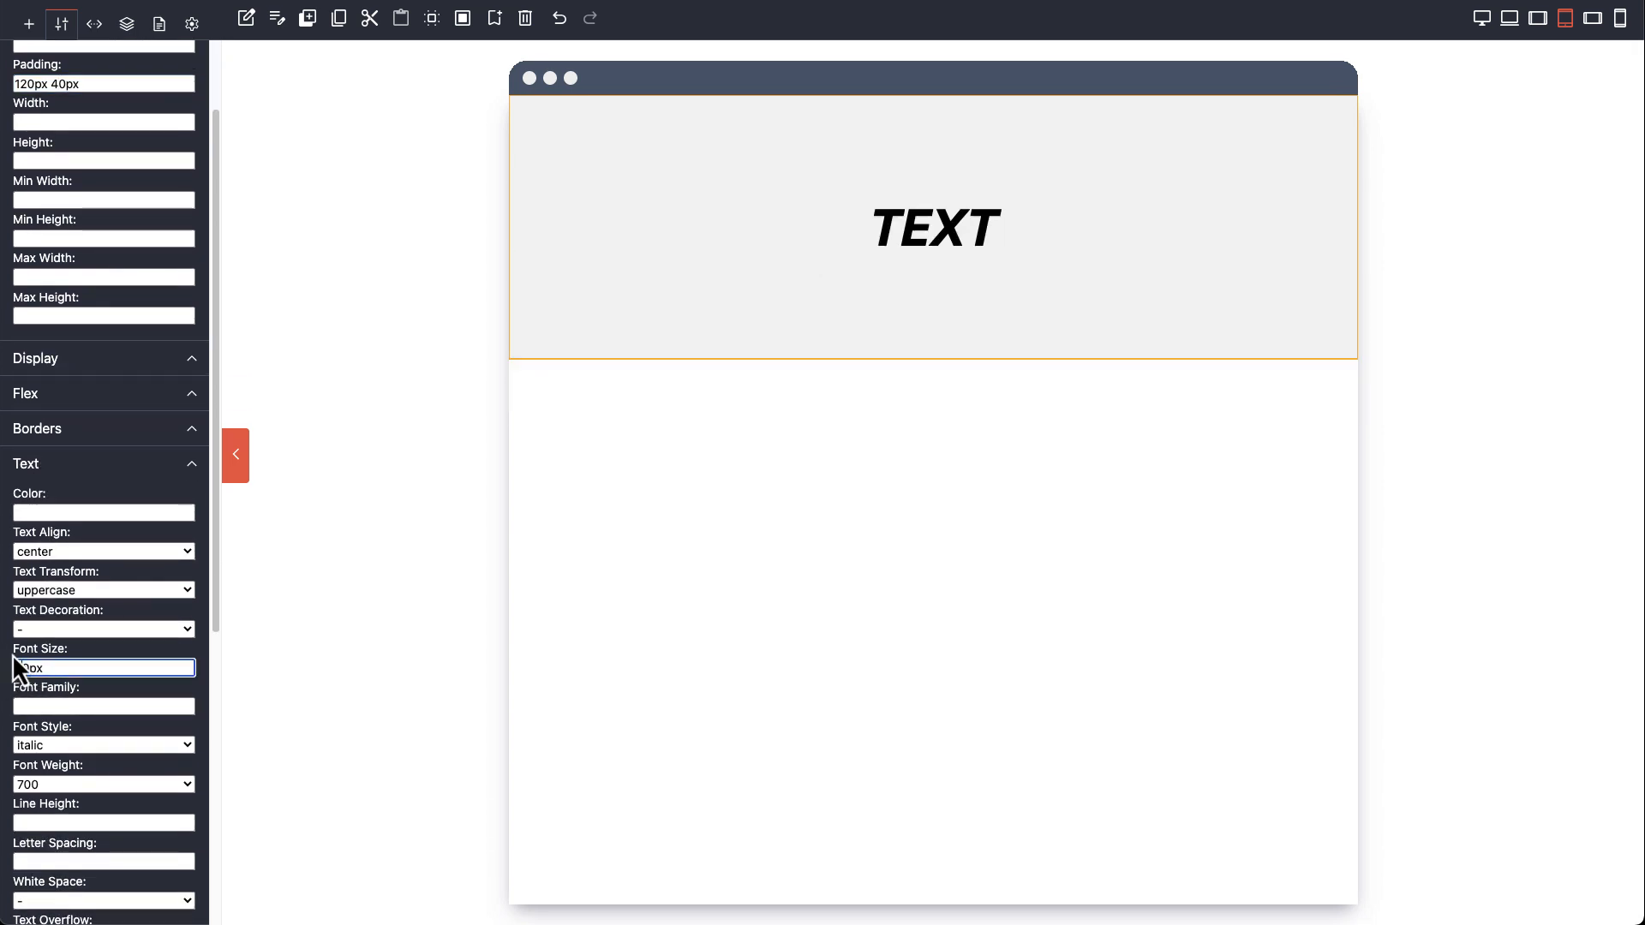
# Step: Switch to the portrait phone view and set the heading's padding there to 60px 40px
pyautogui.click(1620, 19)
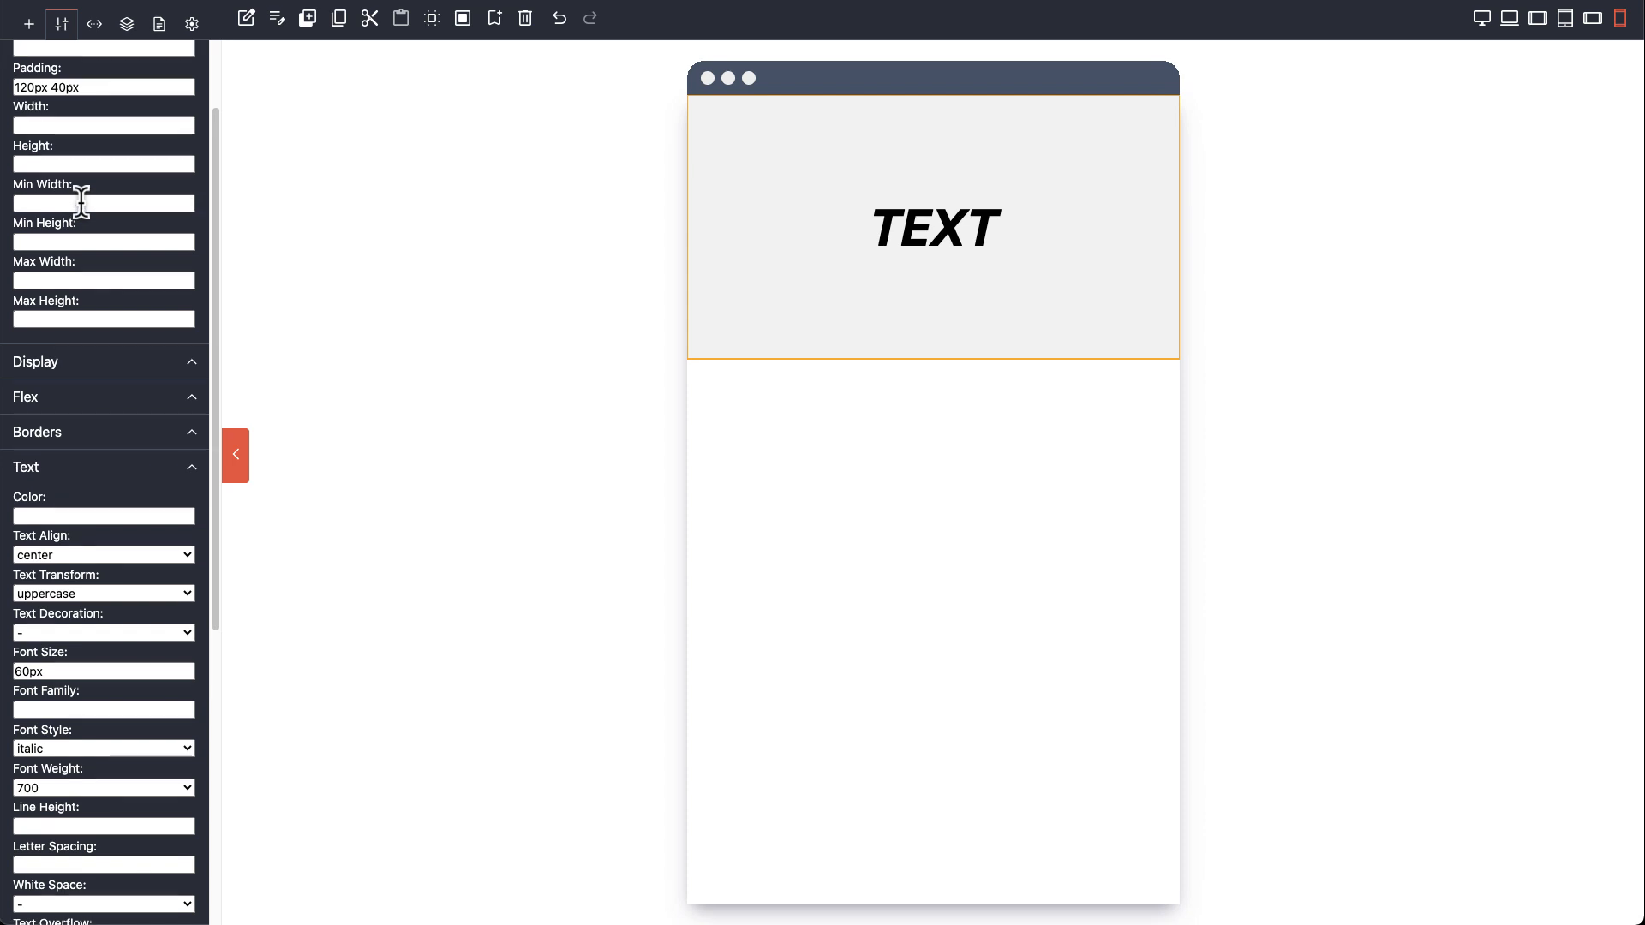
pyautogui.scroll(2, 34, 180)
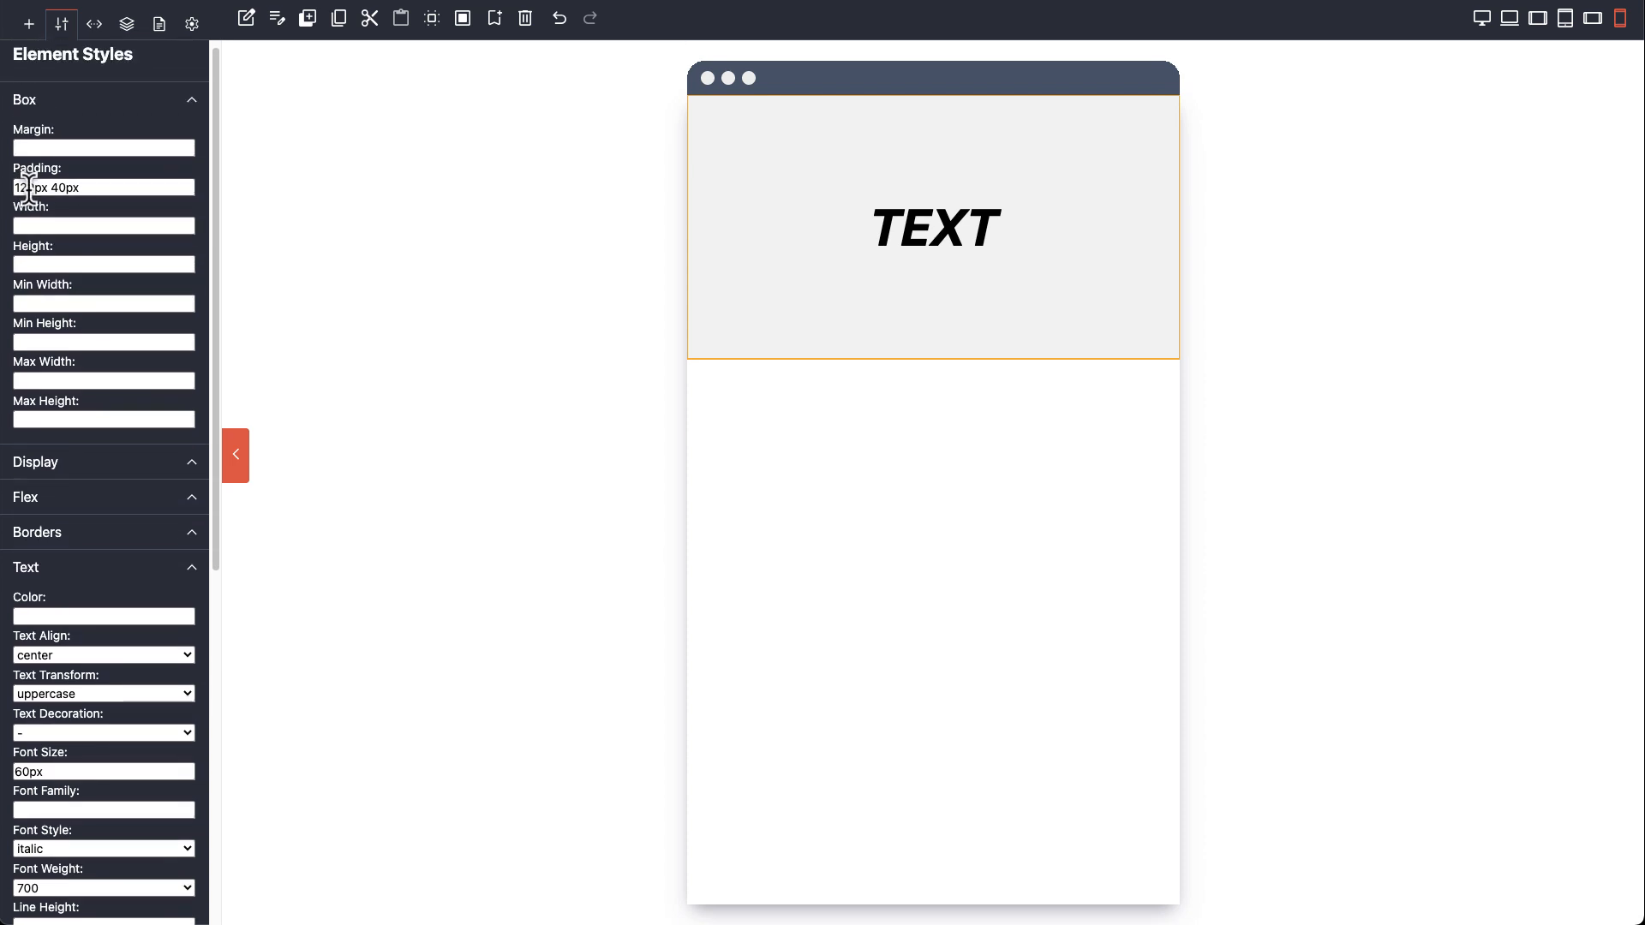
pyautogui.moveTo(29, 188); pyautogui.dragTo(13, 190)
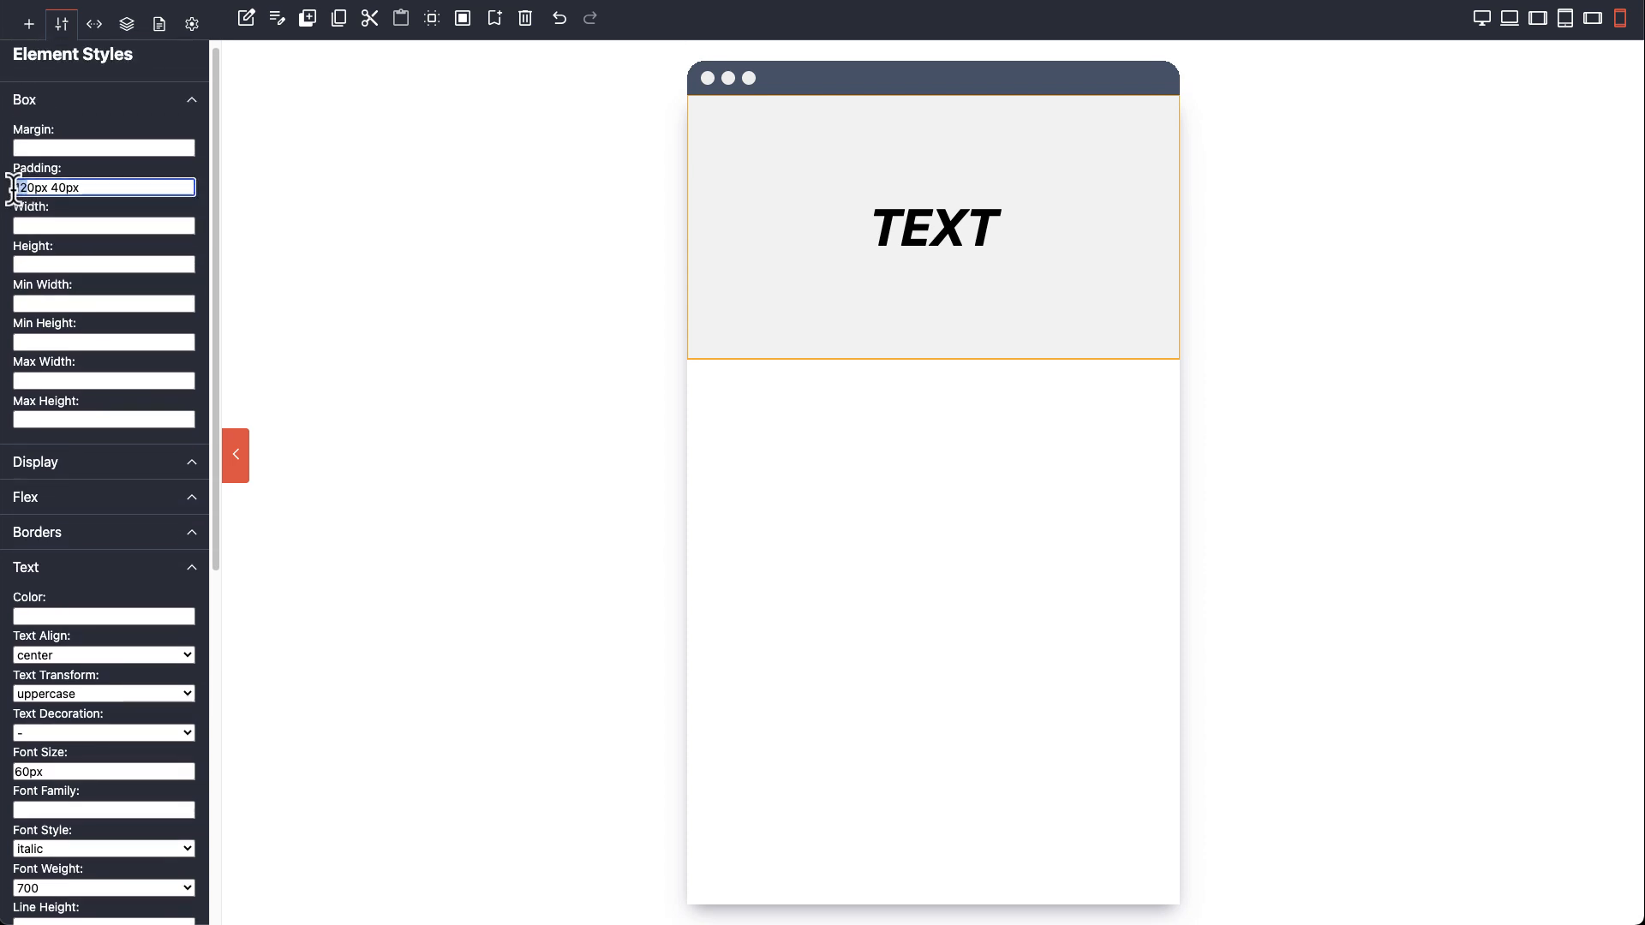
pyautogui.write('6')
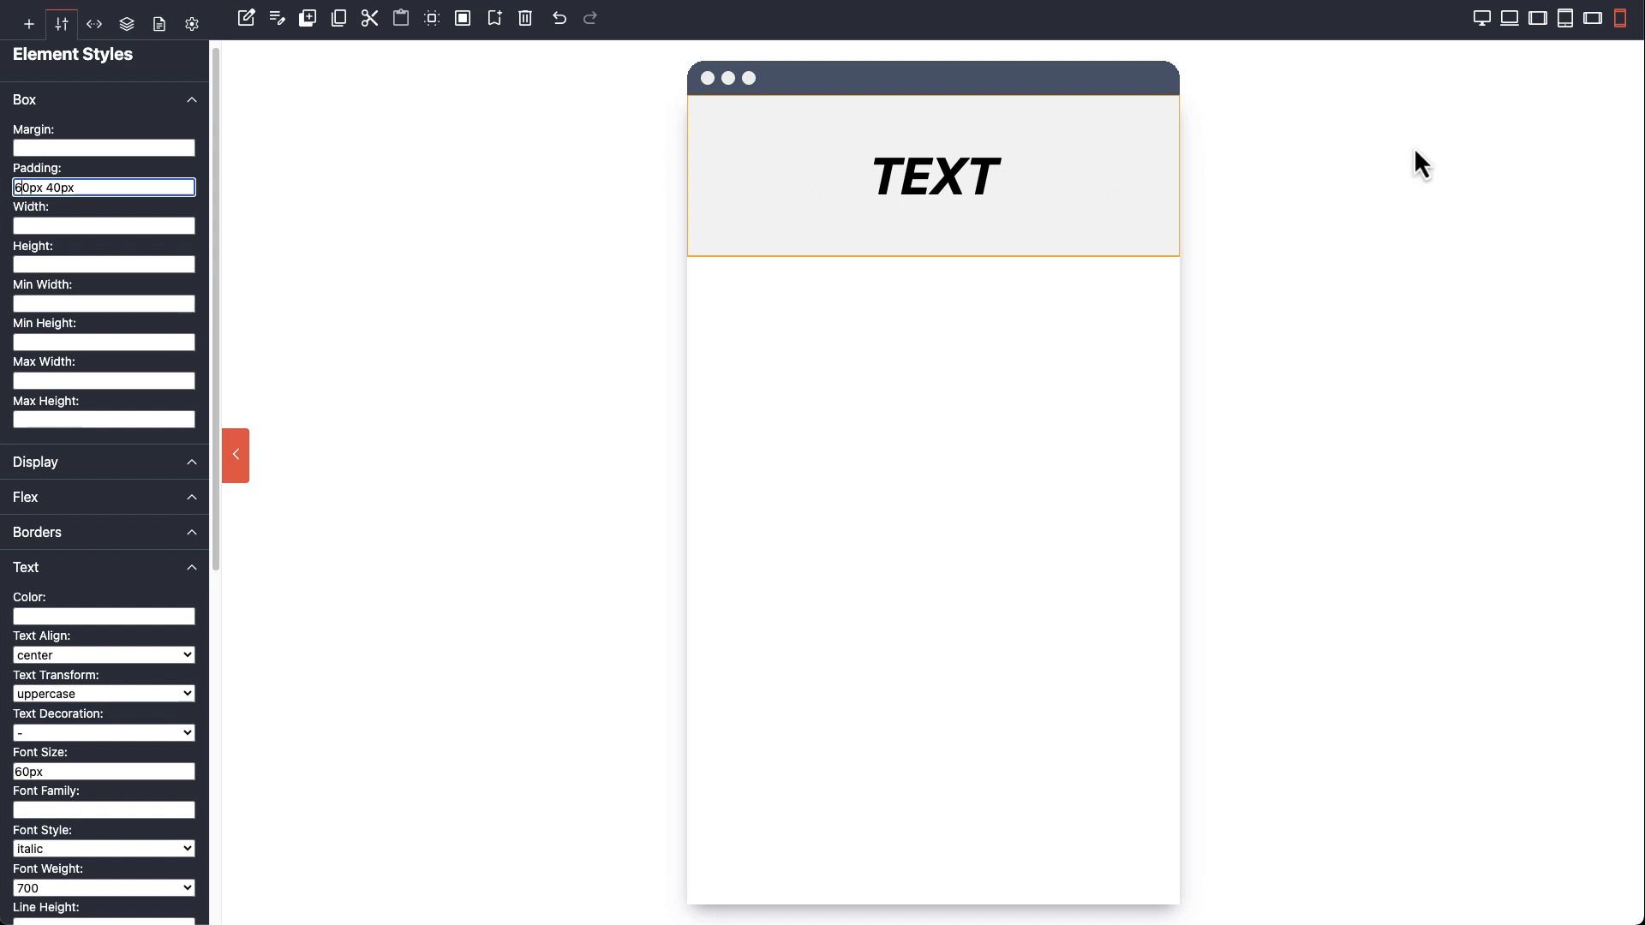
# Step: Check the heading's responsive styles across the phone, tablet, laptop and desktop views, ending in the desktop view
pyautogui.click(1590, 21)
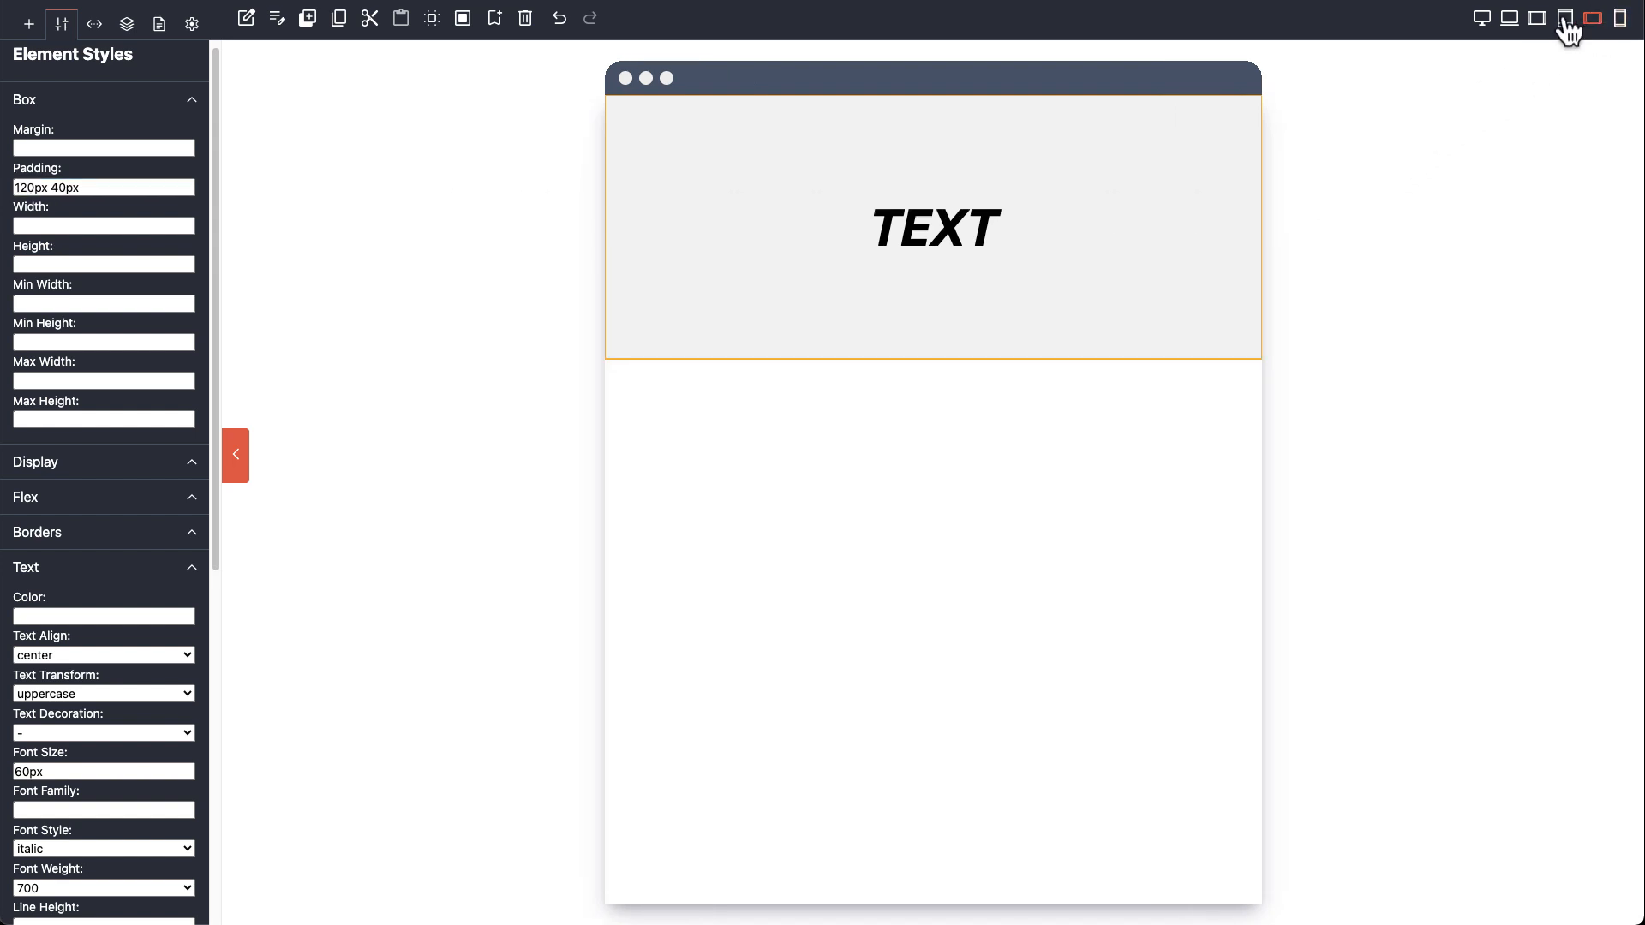
pyautogui.click(1564, 23)
pyautogui.click(1537, 19)
pyautogui.click(1509, 21)
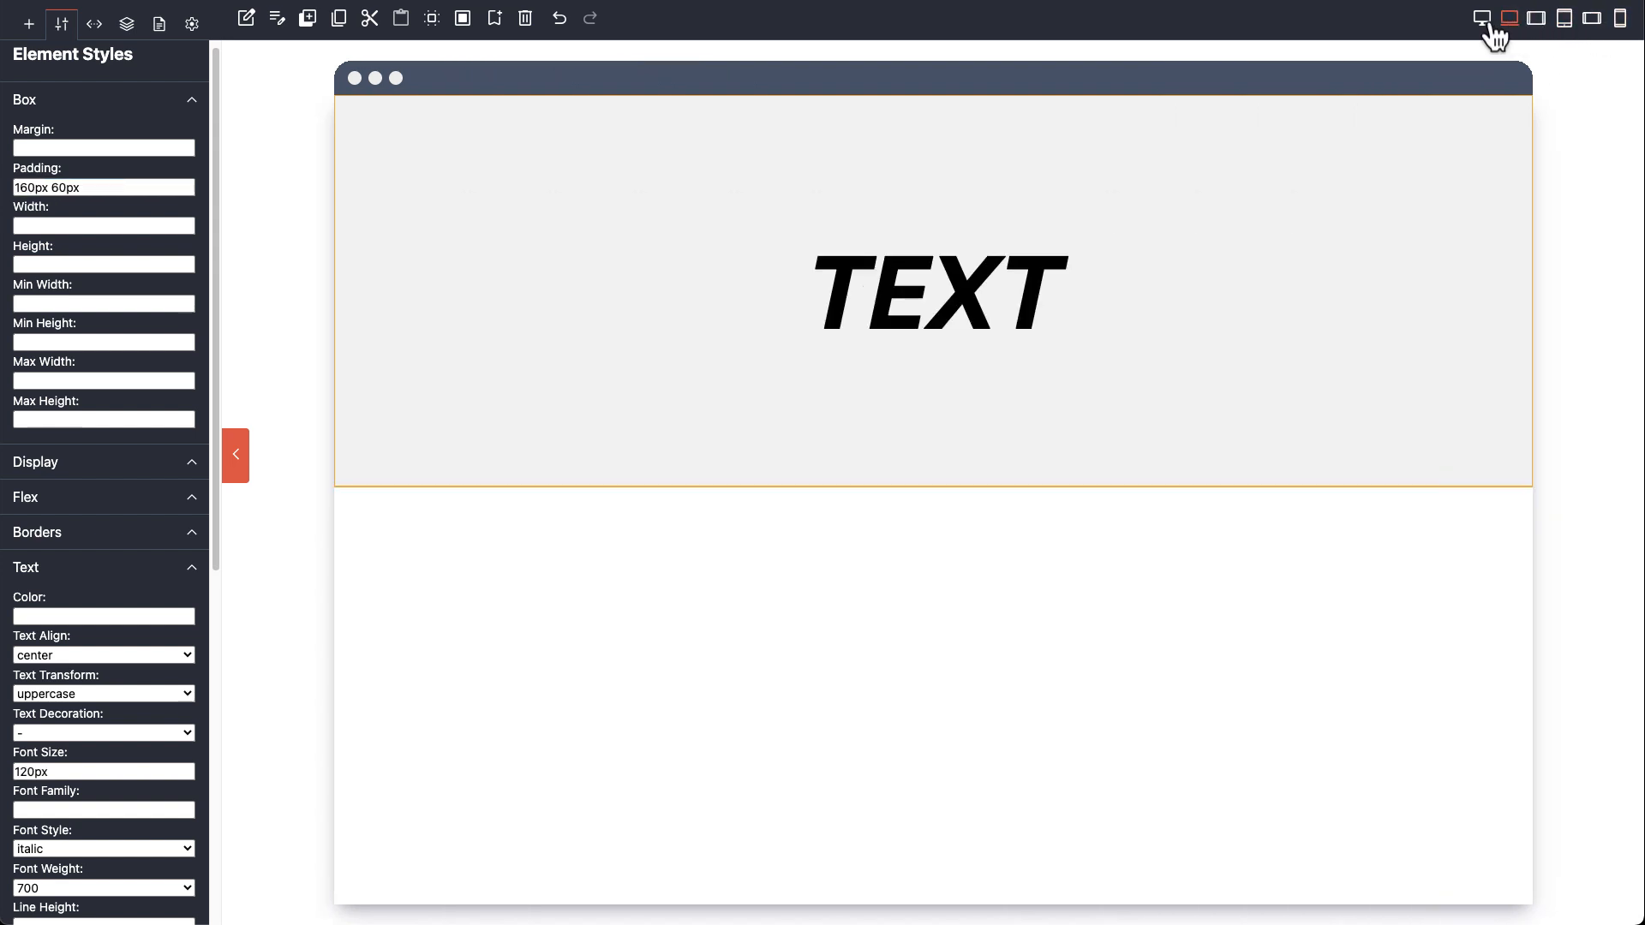
pyautogui.click(1482, 19)
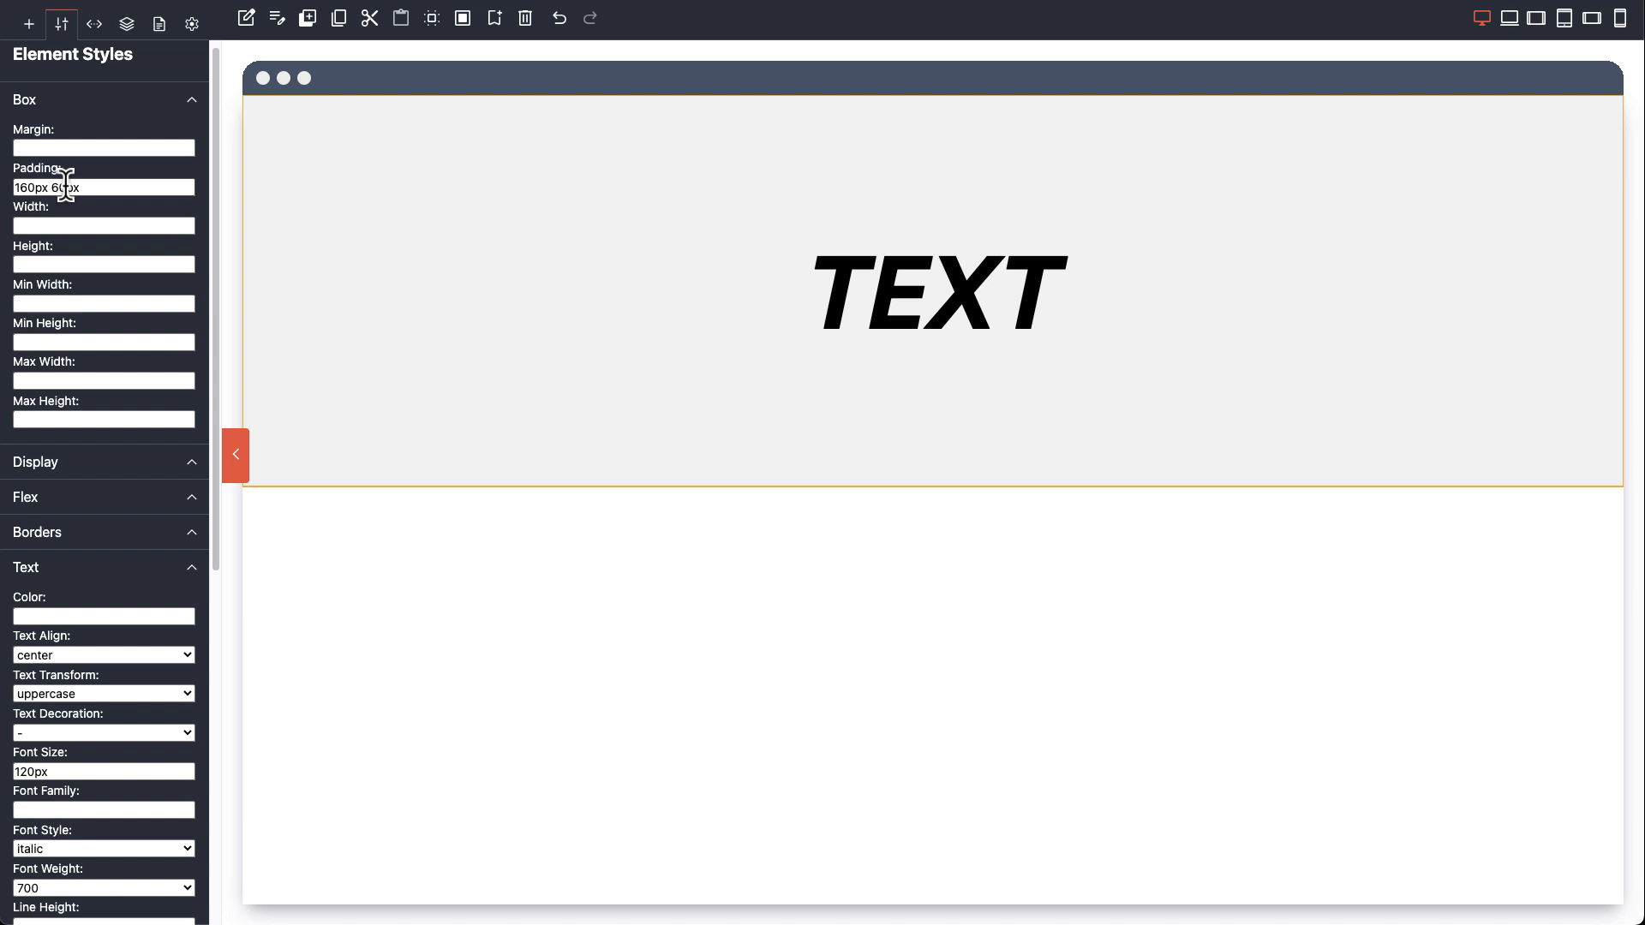
pyautogui.click(1511, 21)
pyautogui.click(1536, 18)
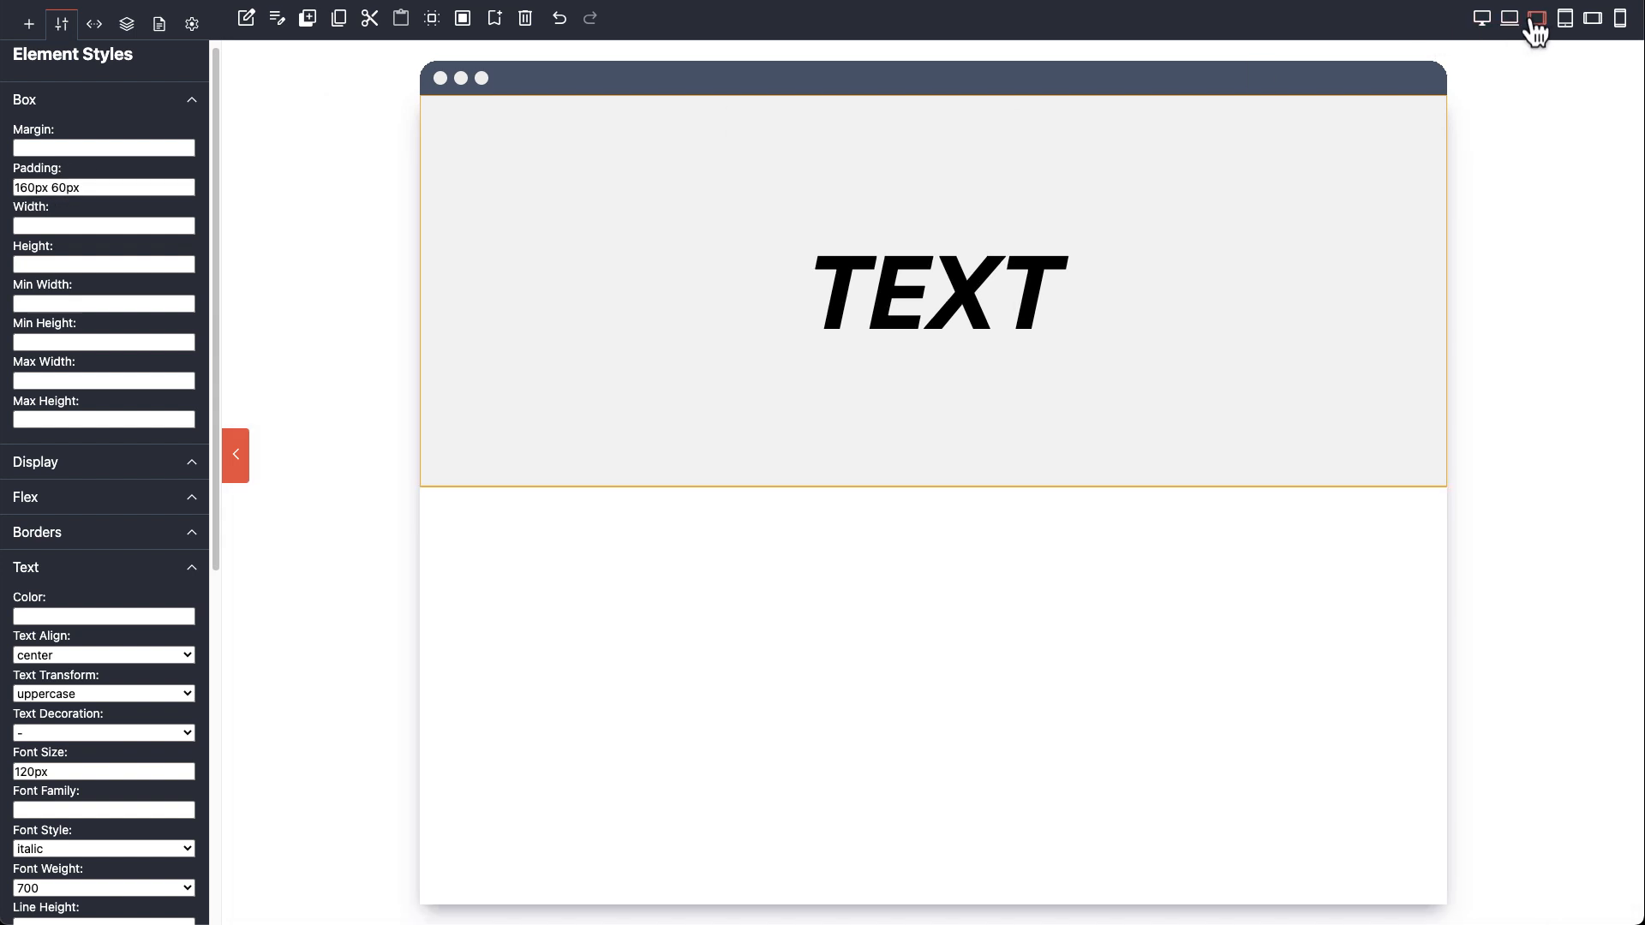
pyautogui.click(1565, 20)
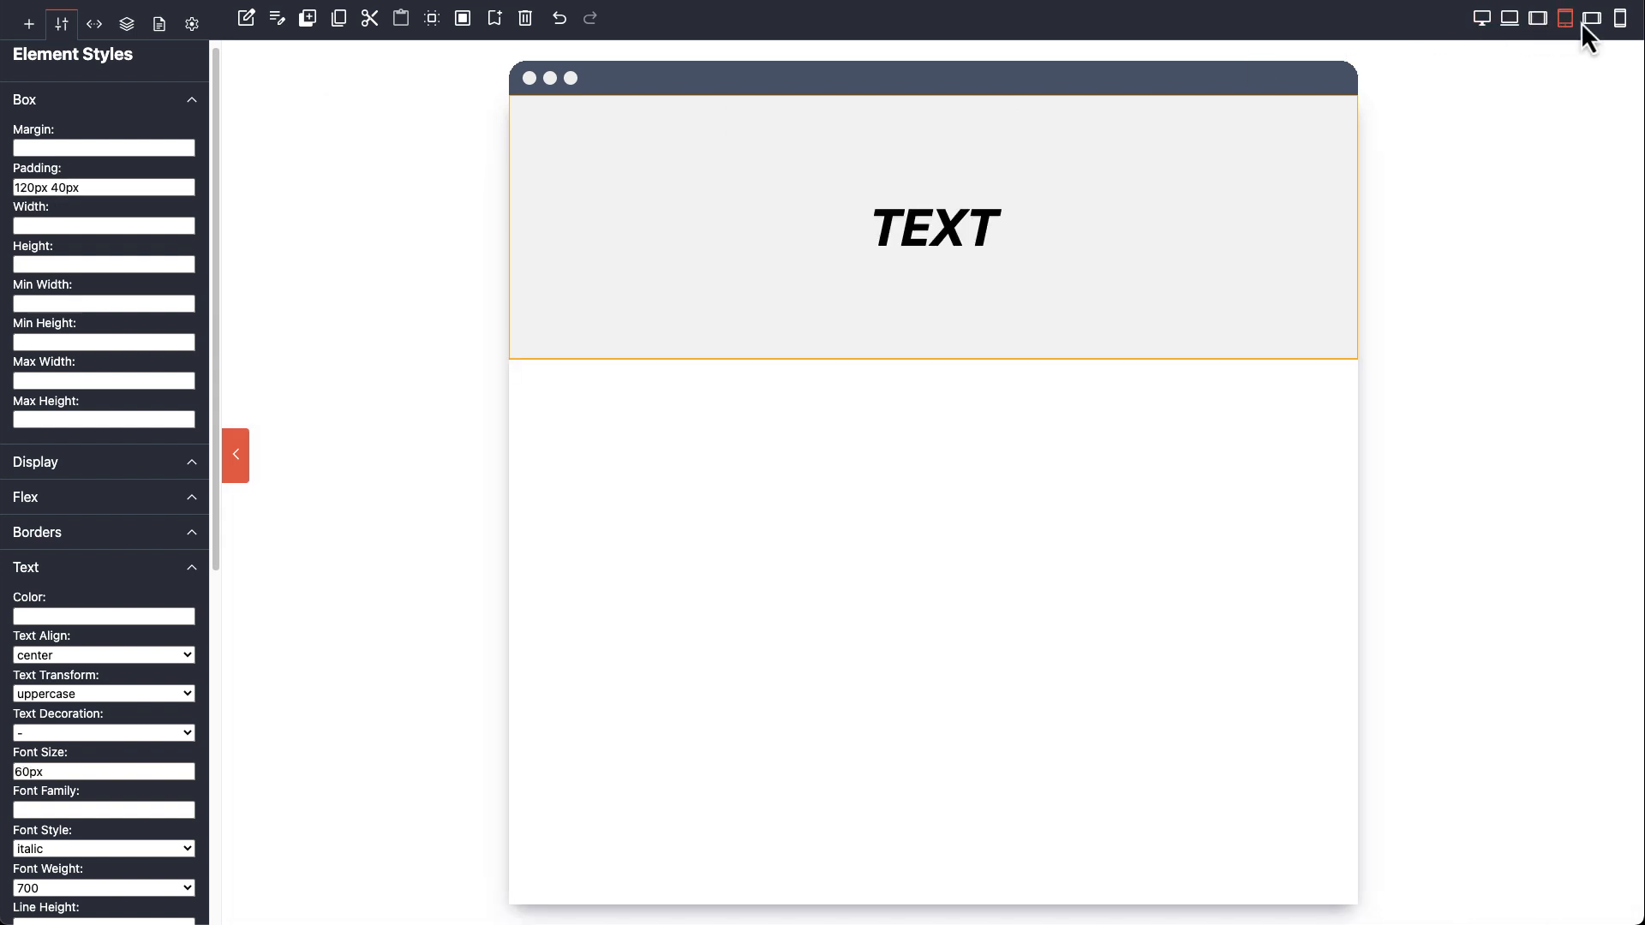
pyautogui.click(1481, 19)
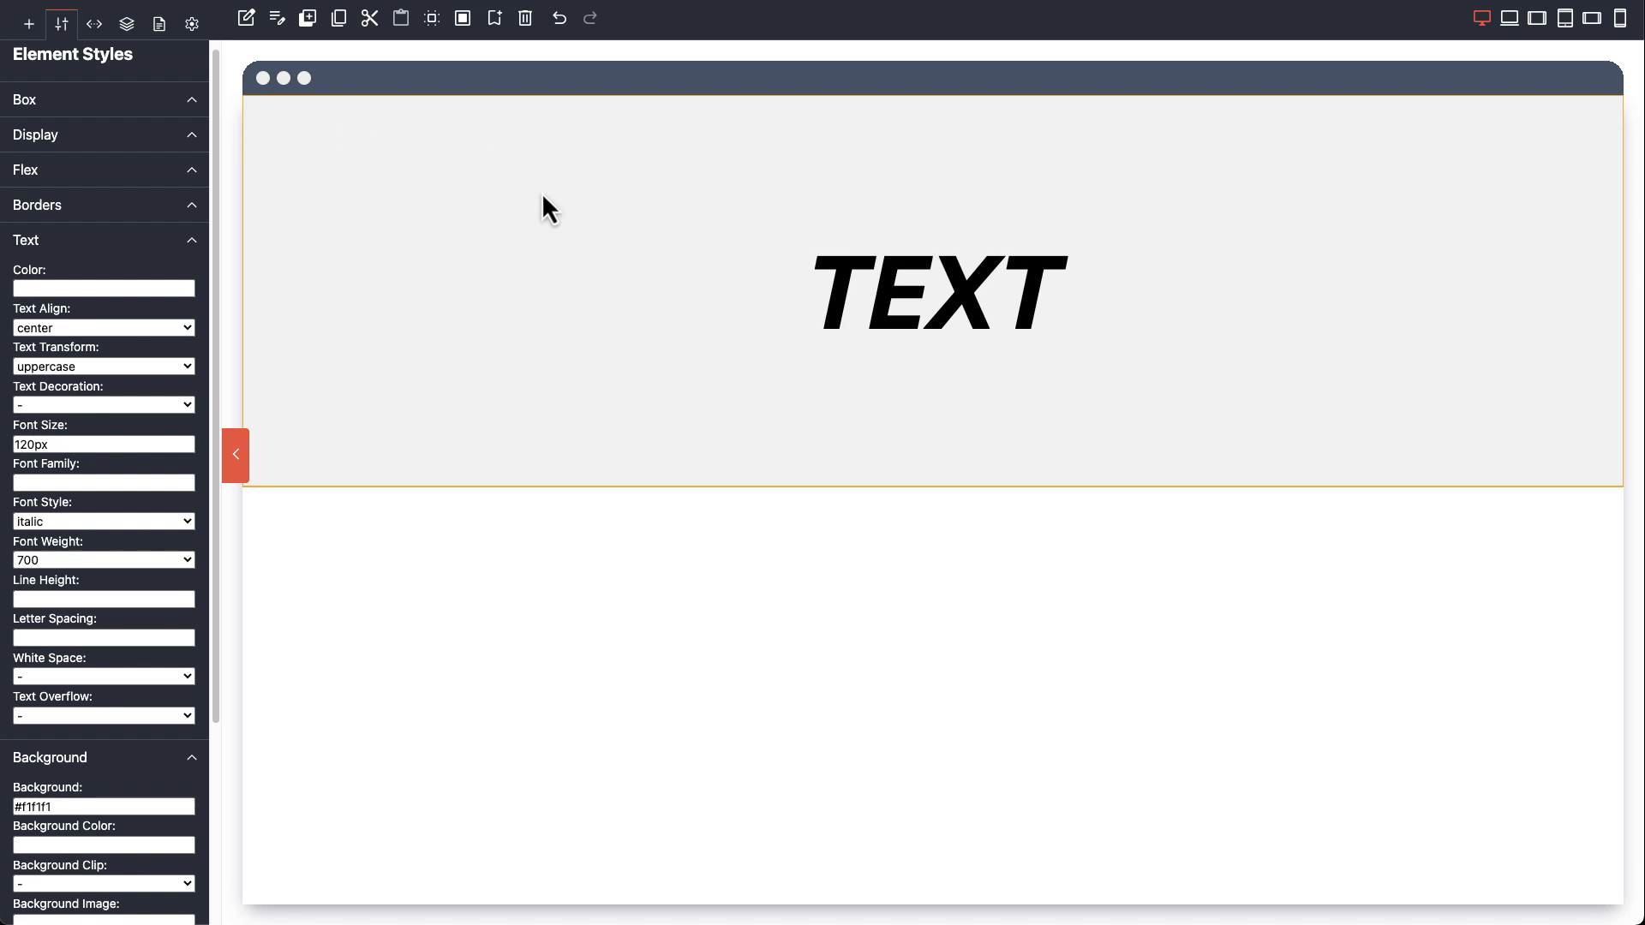
# Step: Save the heading as a reusable template named "Hero Section"
pyautogui.click(497, 26)
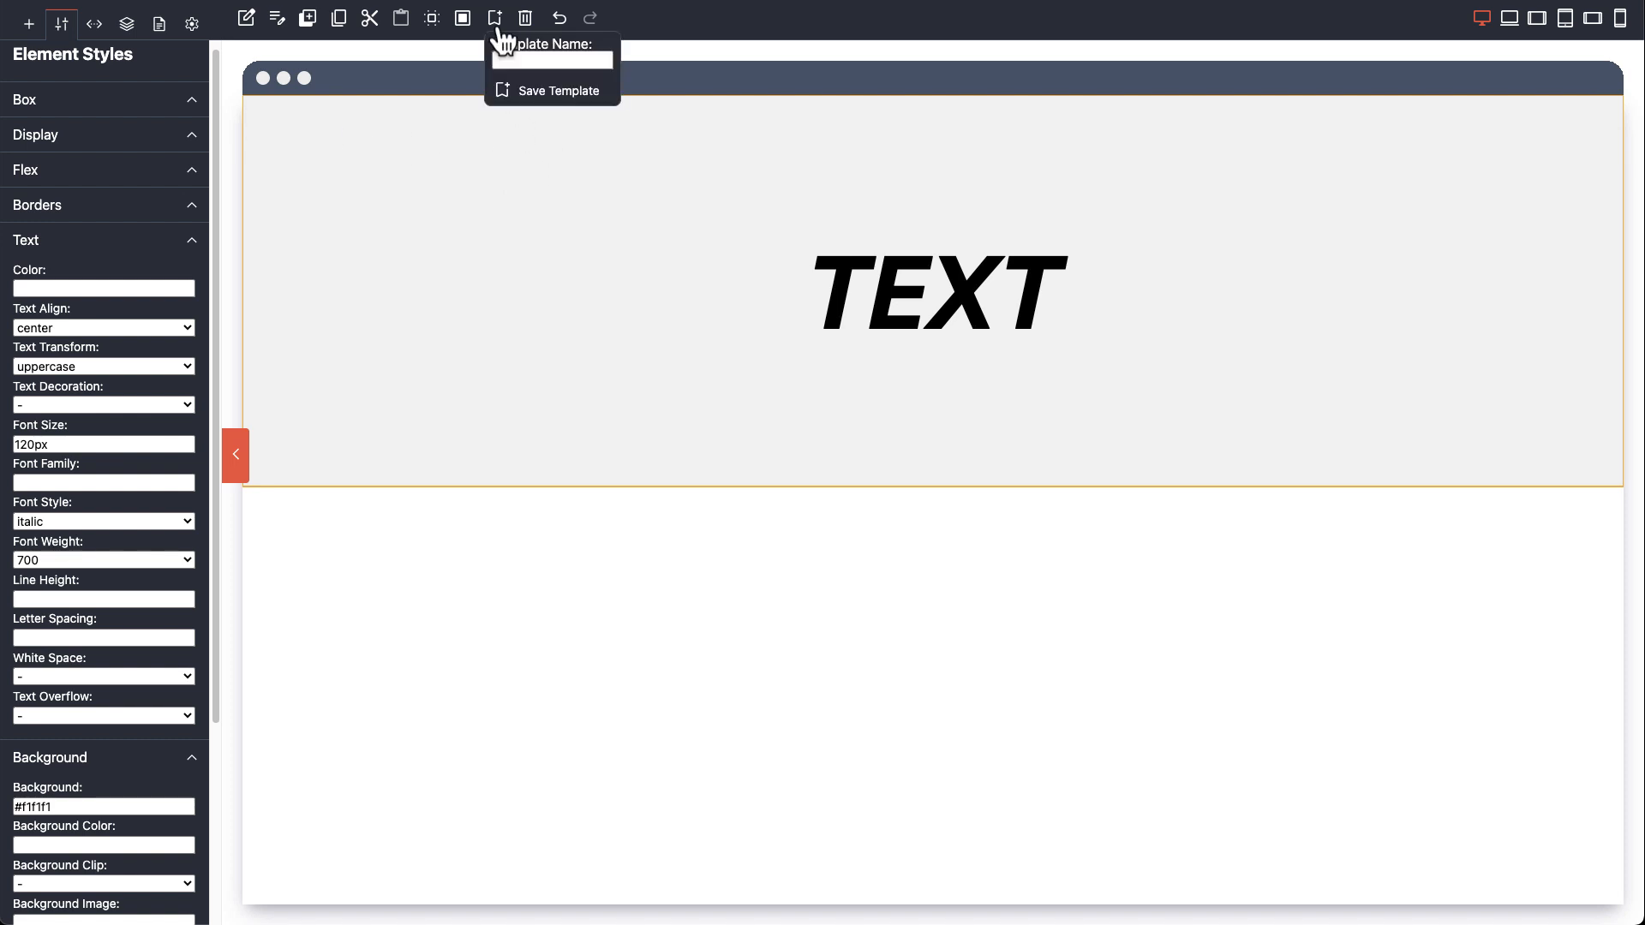
pyautogui.click(521, 59)
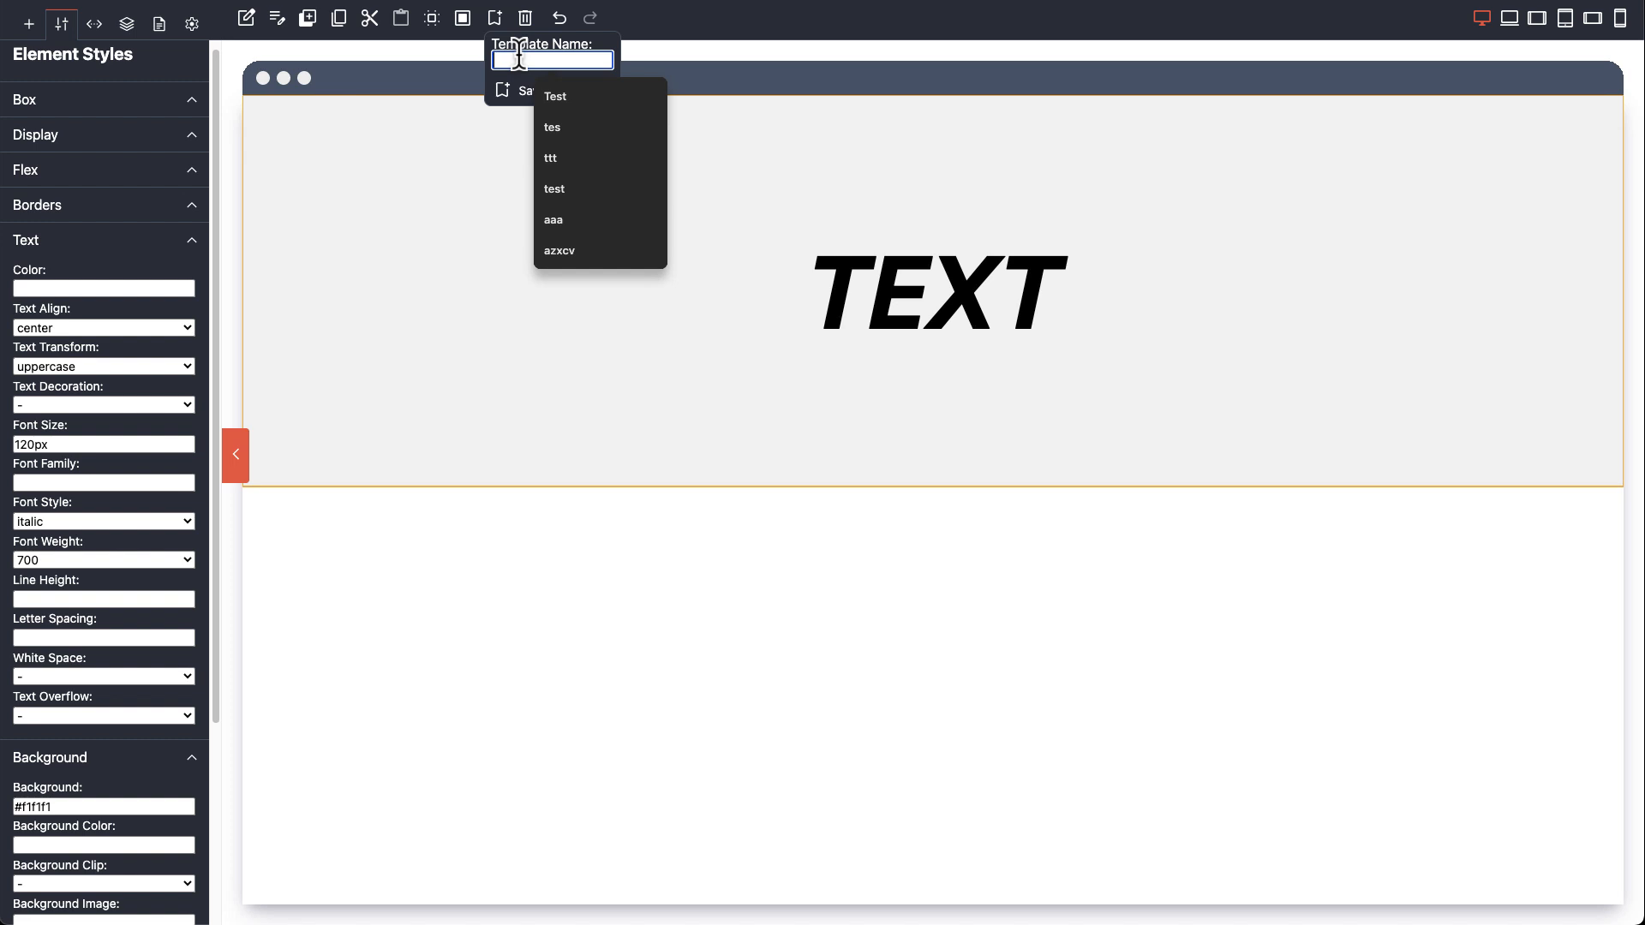
pyautogui.write('Hero Sec')
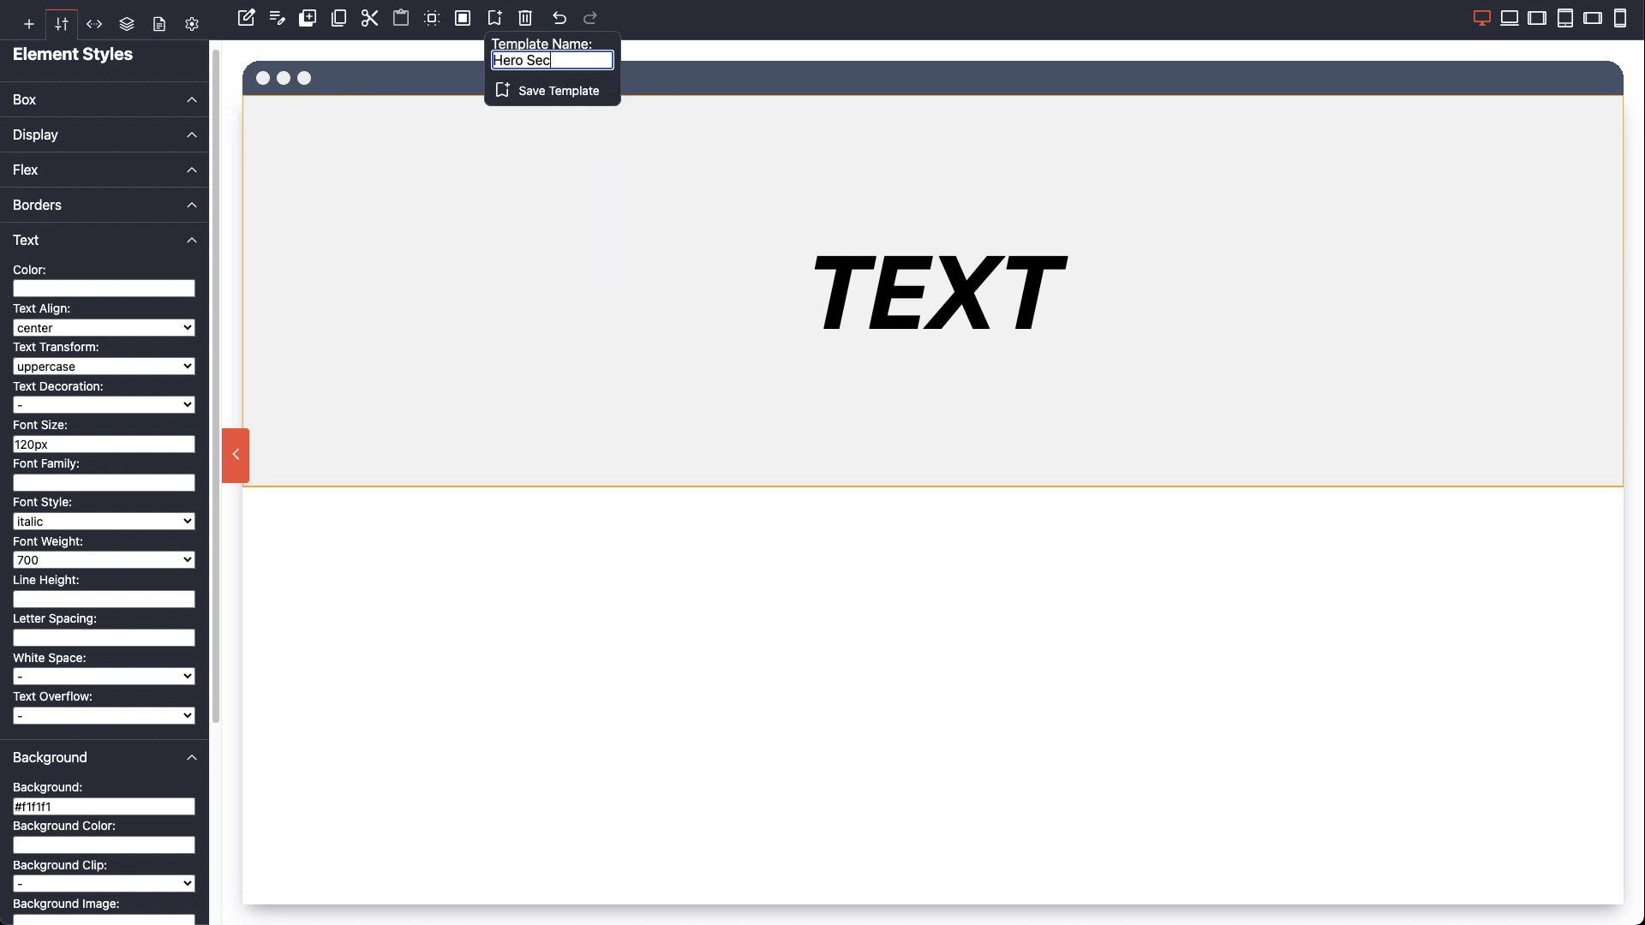
pyautogui.write('tion')
pyautogui.click(588, 90)
# Step: Insert an instance of the Hero Section template below the existing heading and delete that instance
pyautogui.click(28, 24)
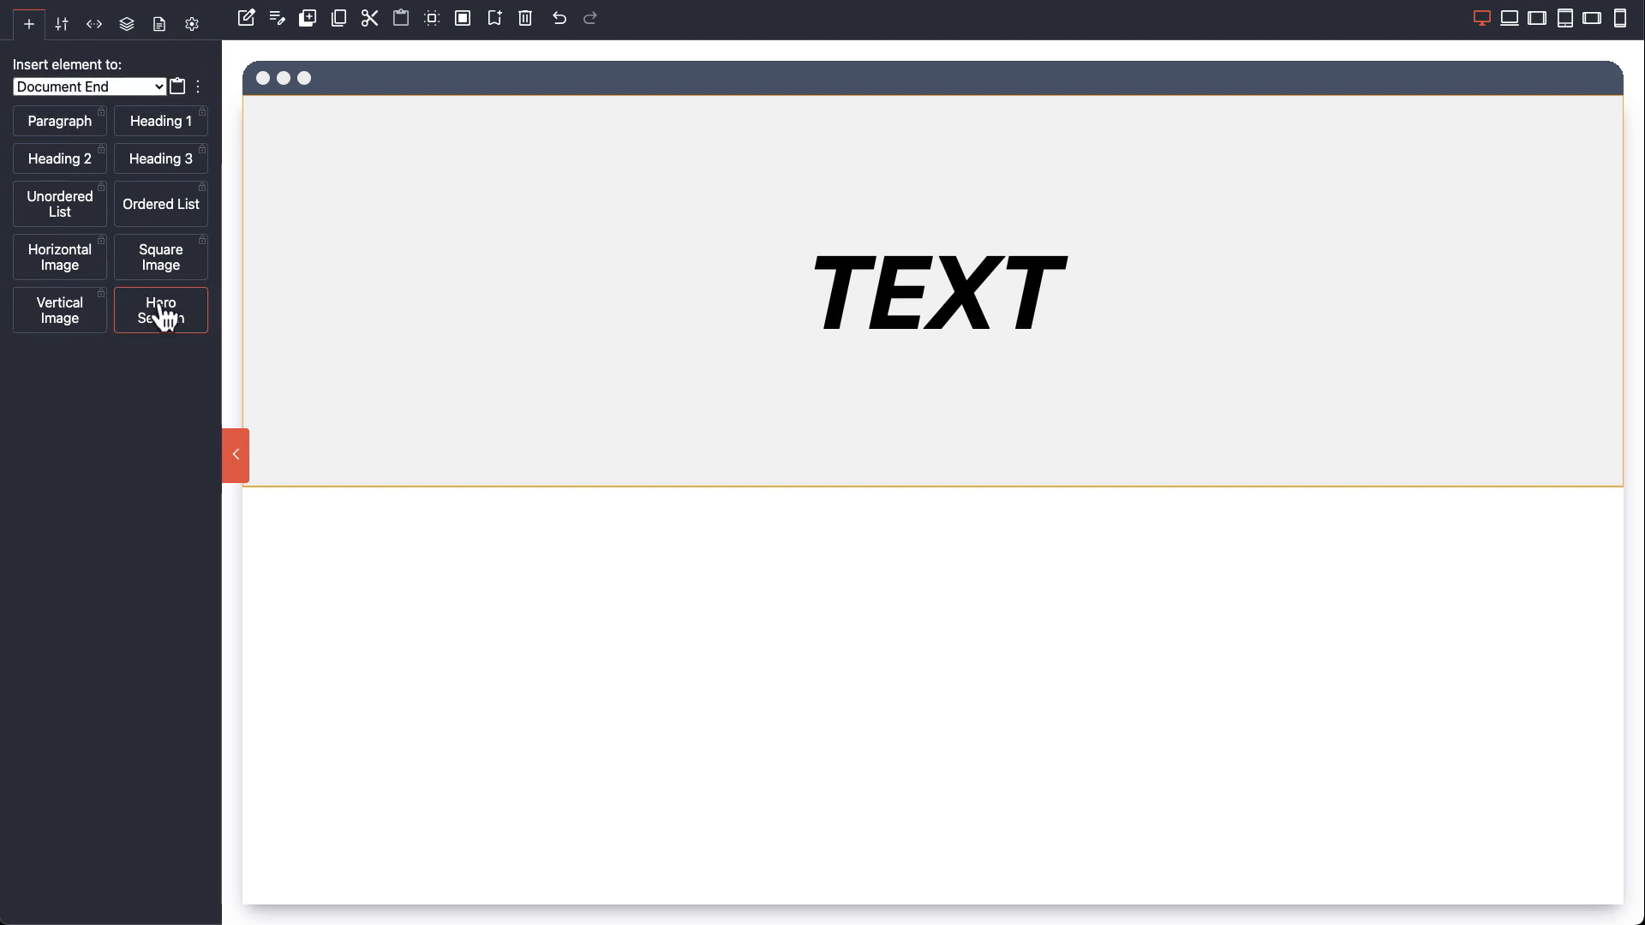
pyautogui.moveTo(160, 310); pyautogui.dragTo(369, 543)
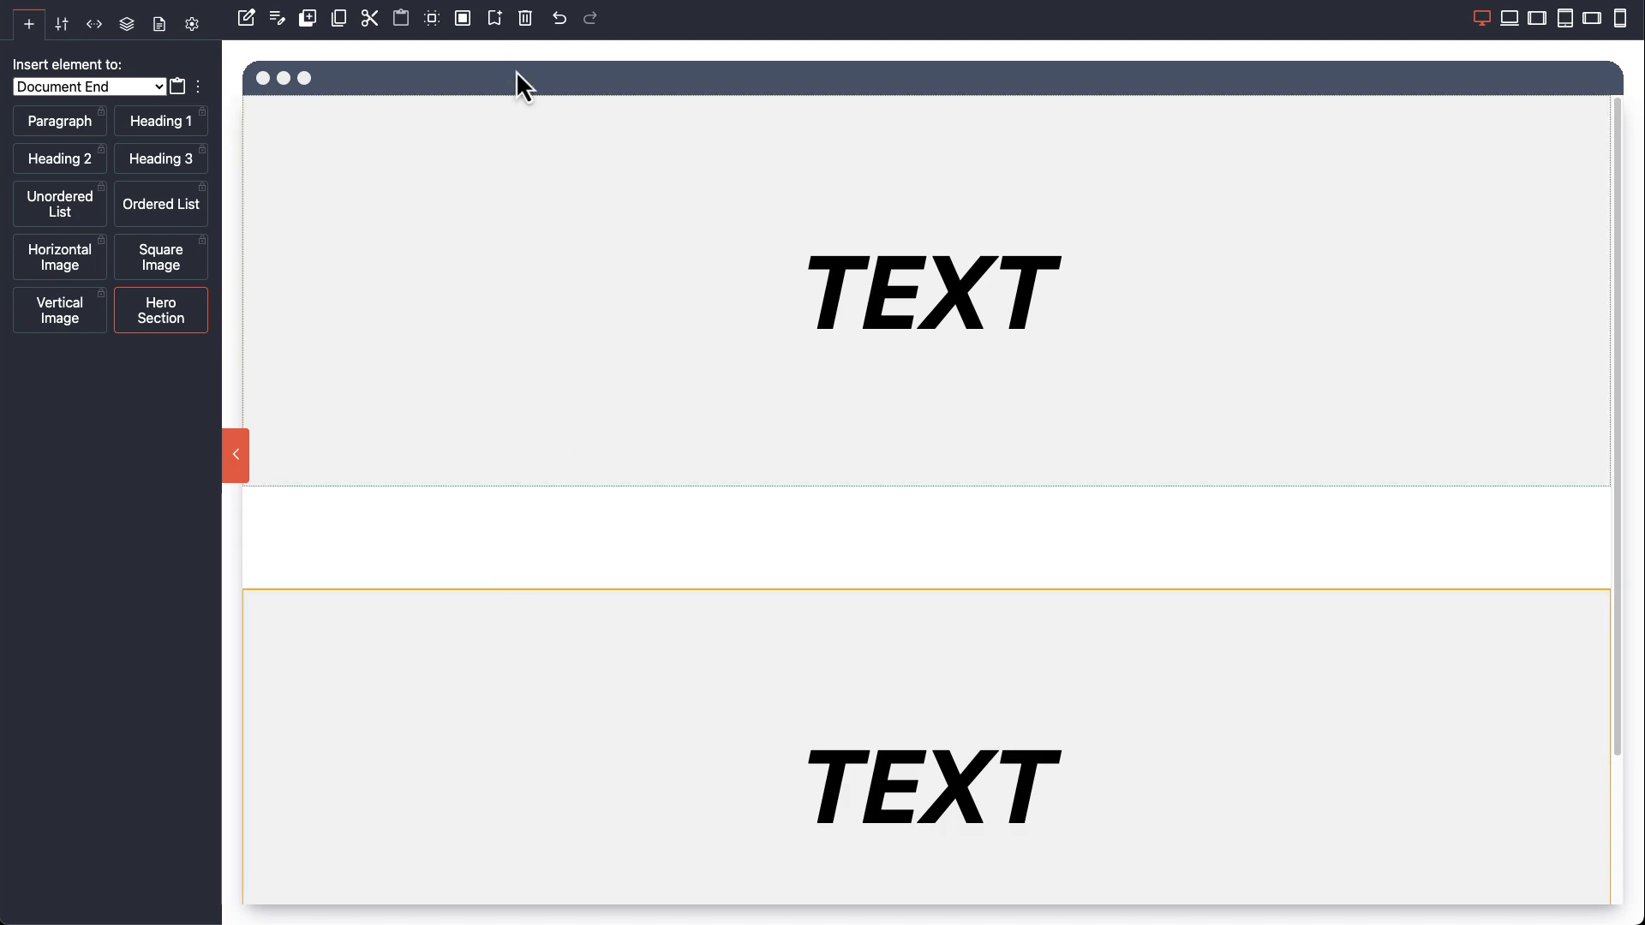
pyautogui.click(525, 18)
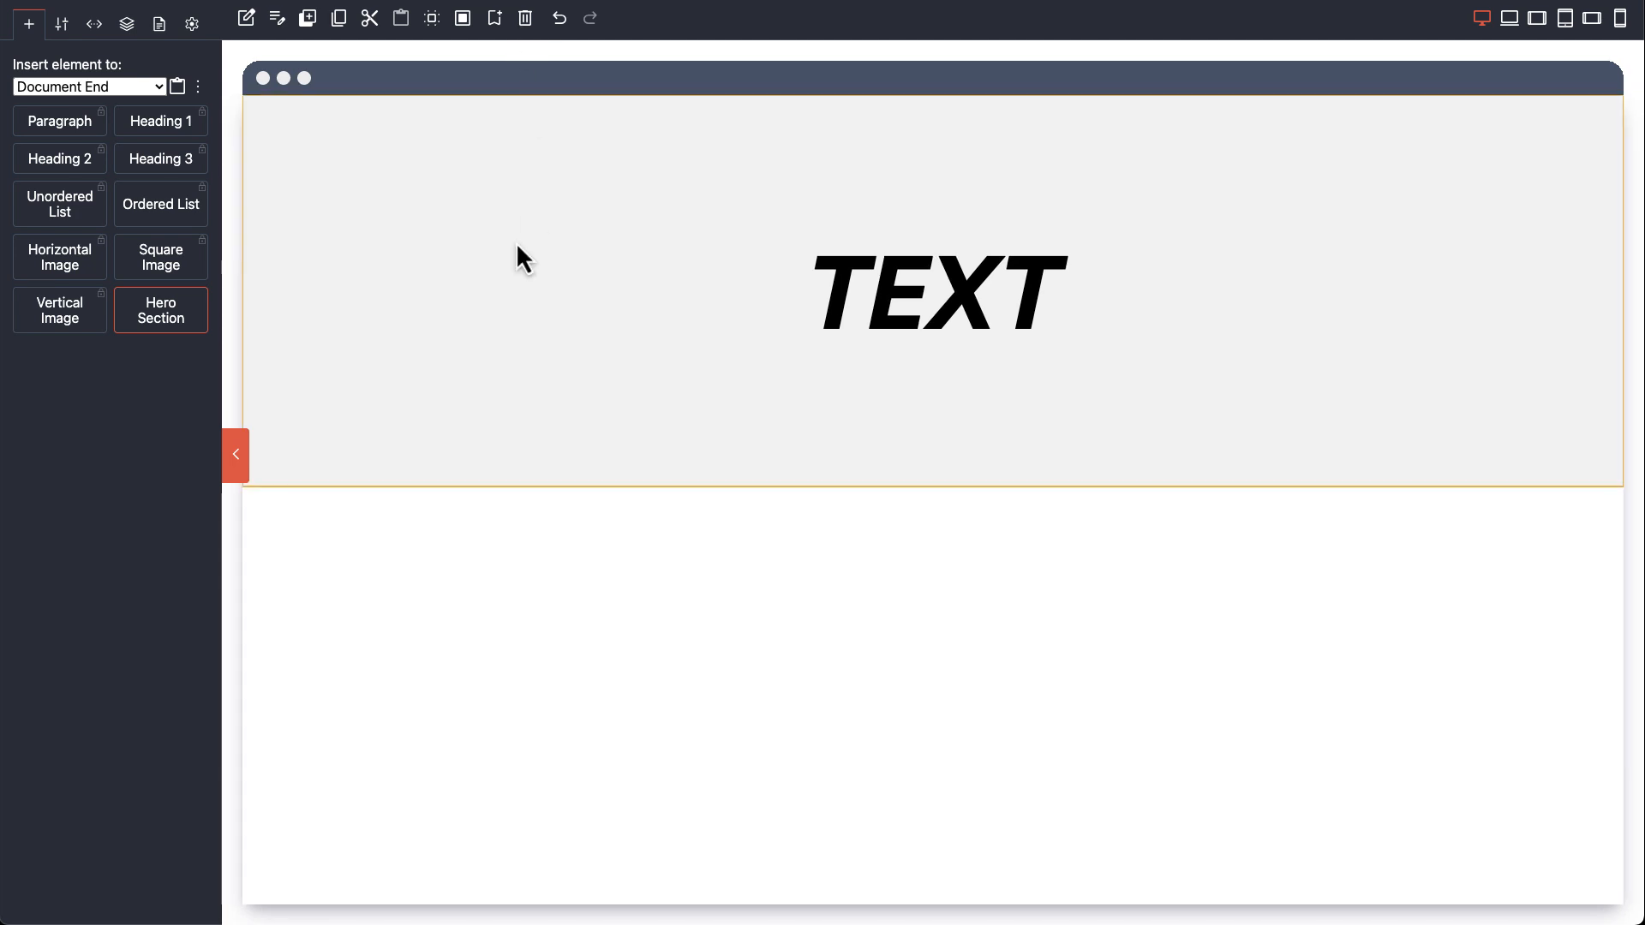
# Step: Duplicate the heading and select the copy below the original
pyautogui.click(310, 21)
pyautogui.click(503, 715)
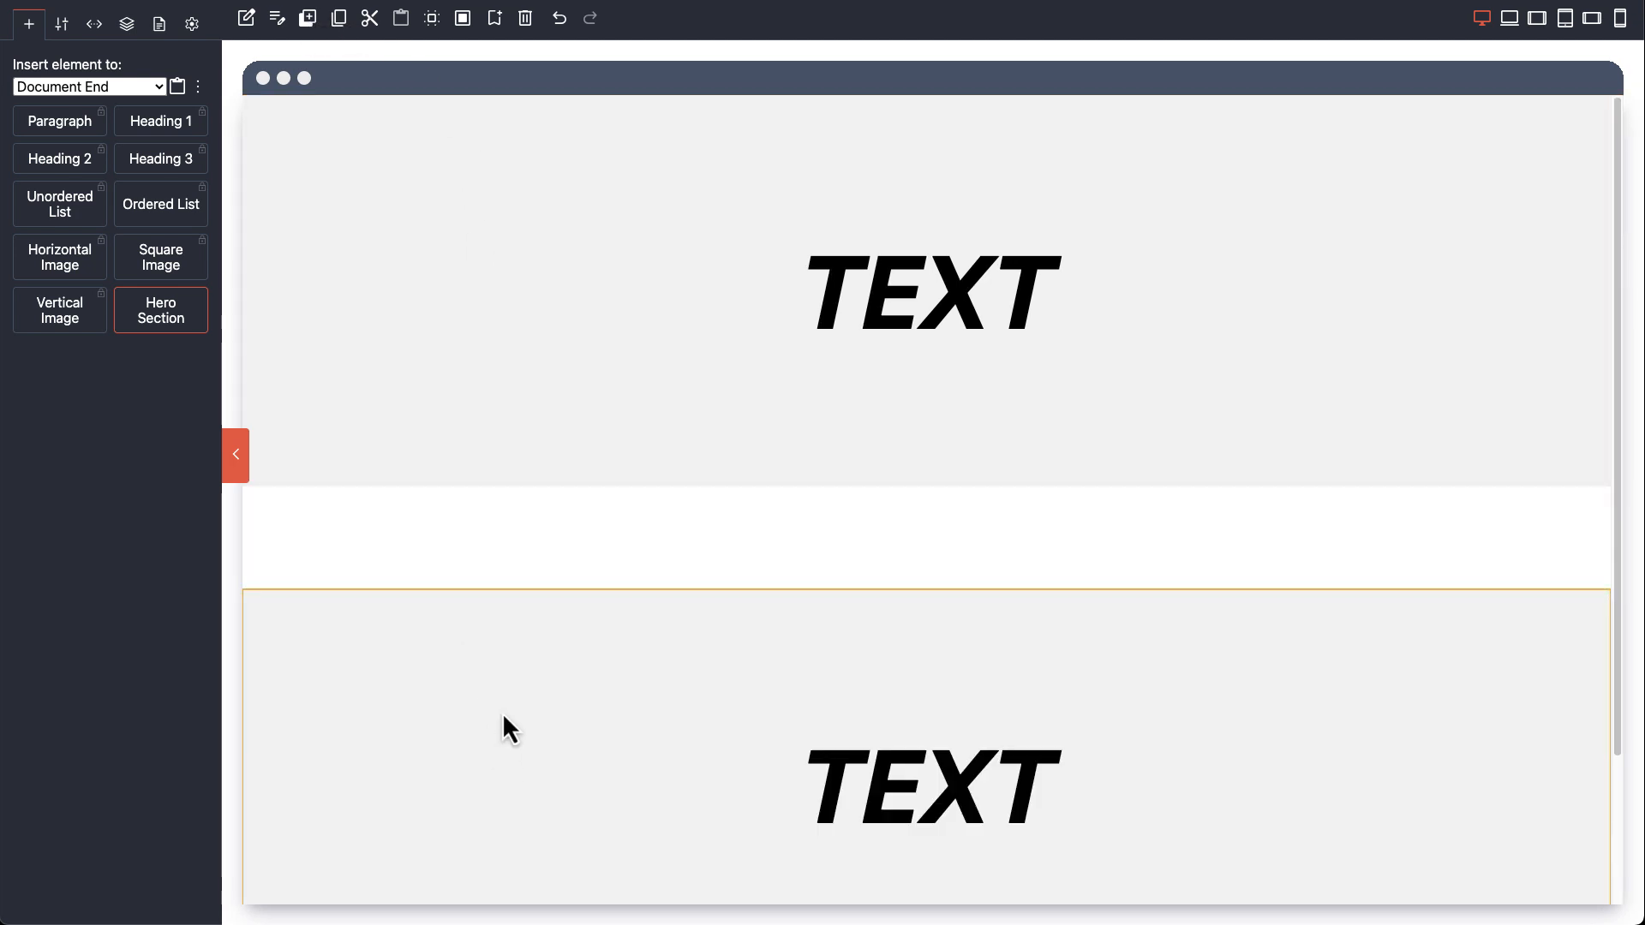
# Step: Change the upper heading's text to "HOME PAGE" and delete the duplicate heading below it
pyautogui.click(888, 283)
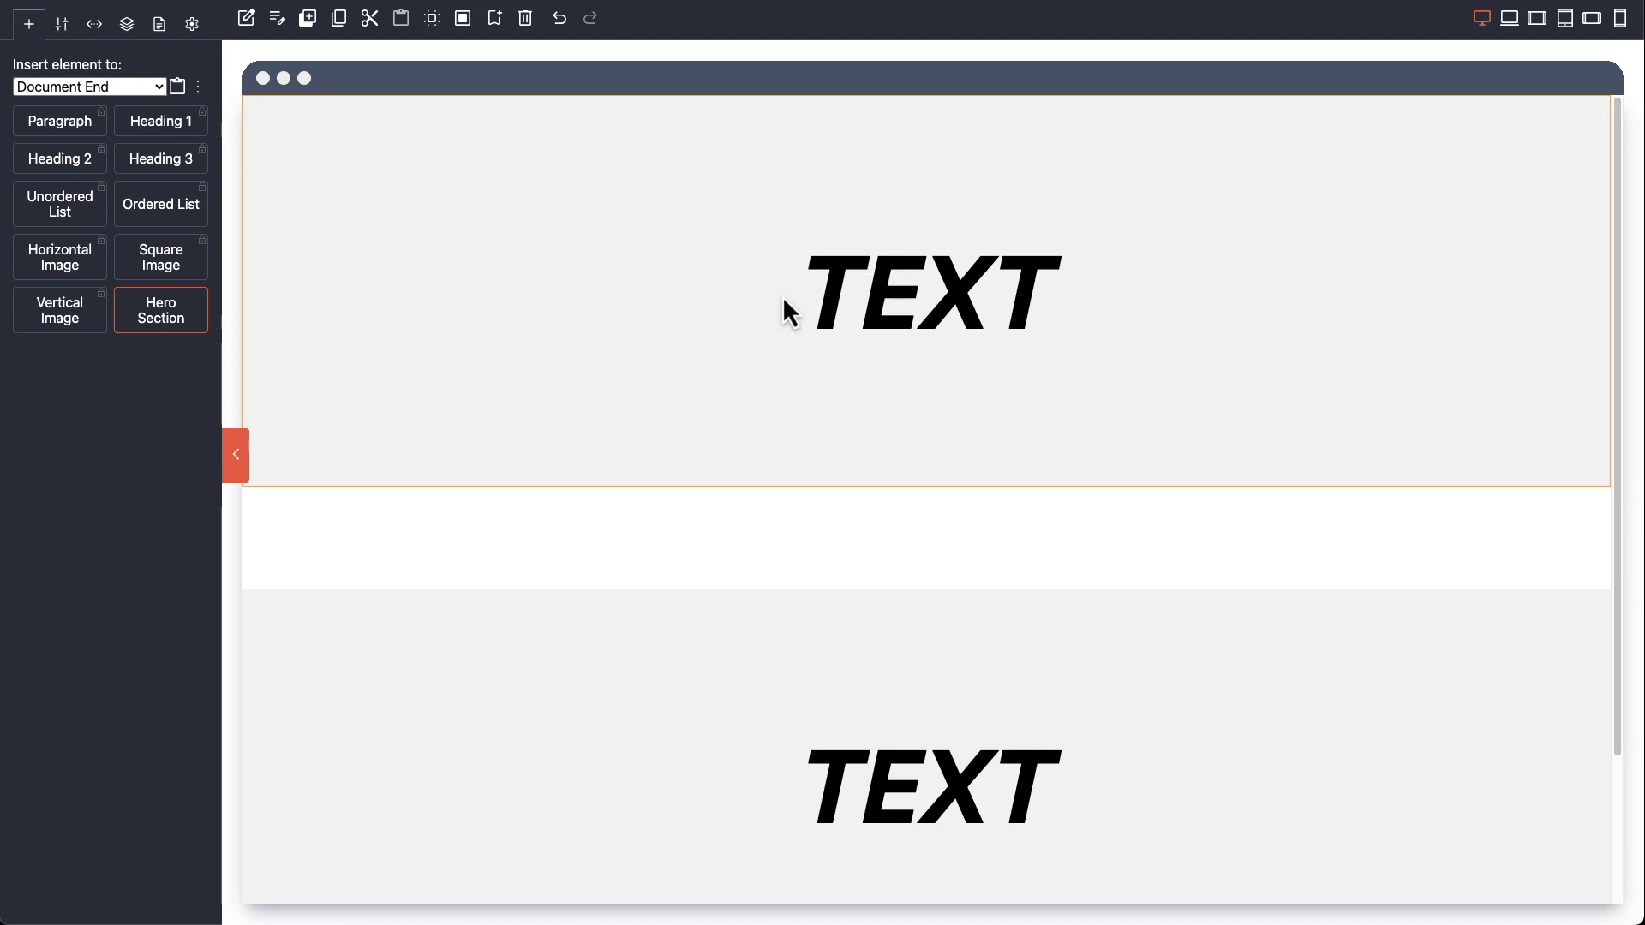
pyautogui.click(246, 18)
pyautogui.click(866, 294)
pyautogui.doubleClick(889, 289)
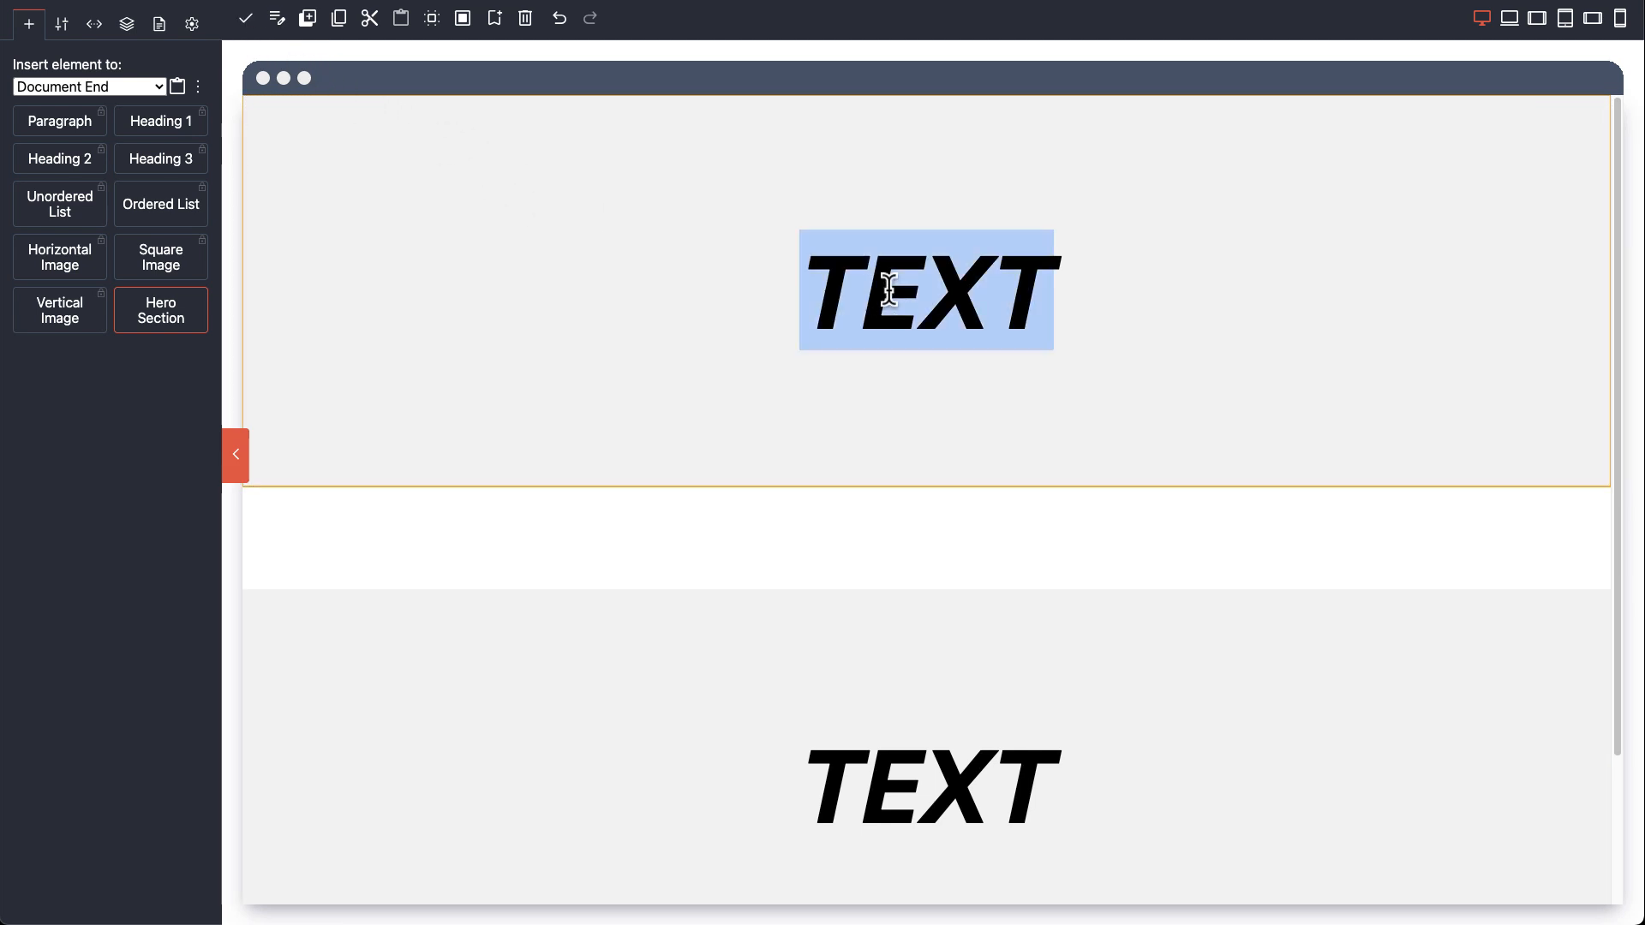
pyautogui.write('HOME PAGE')
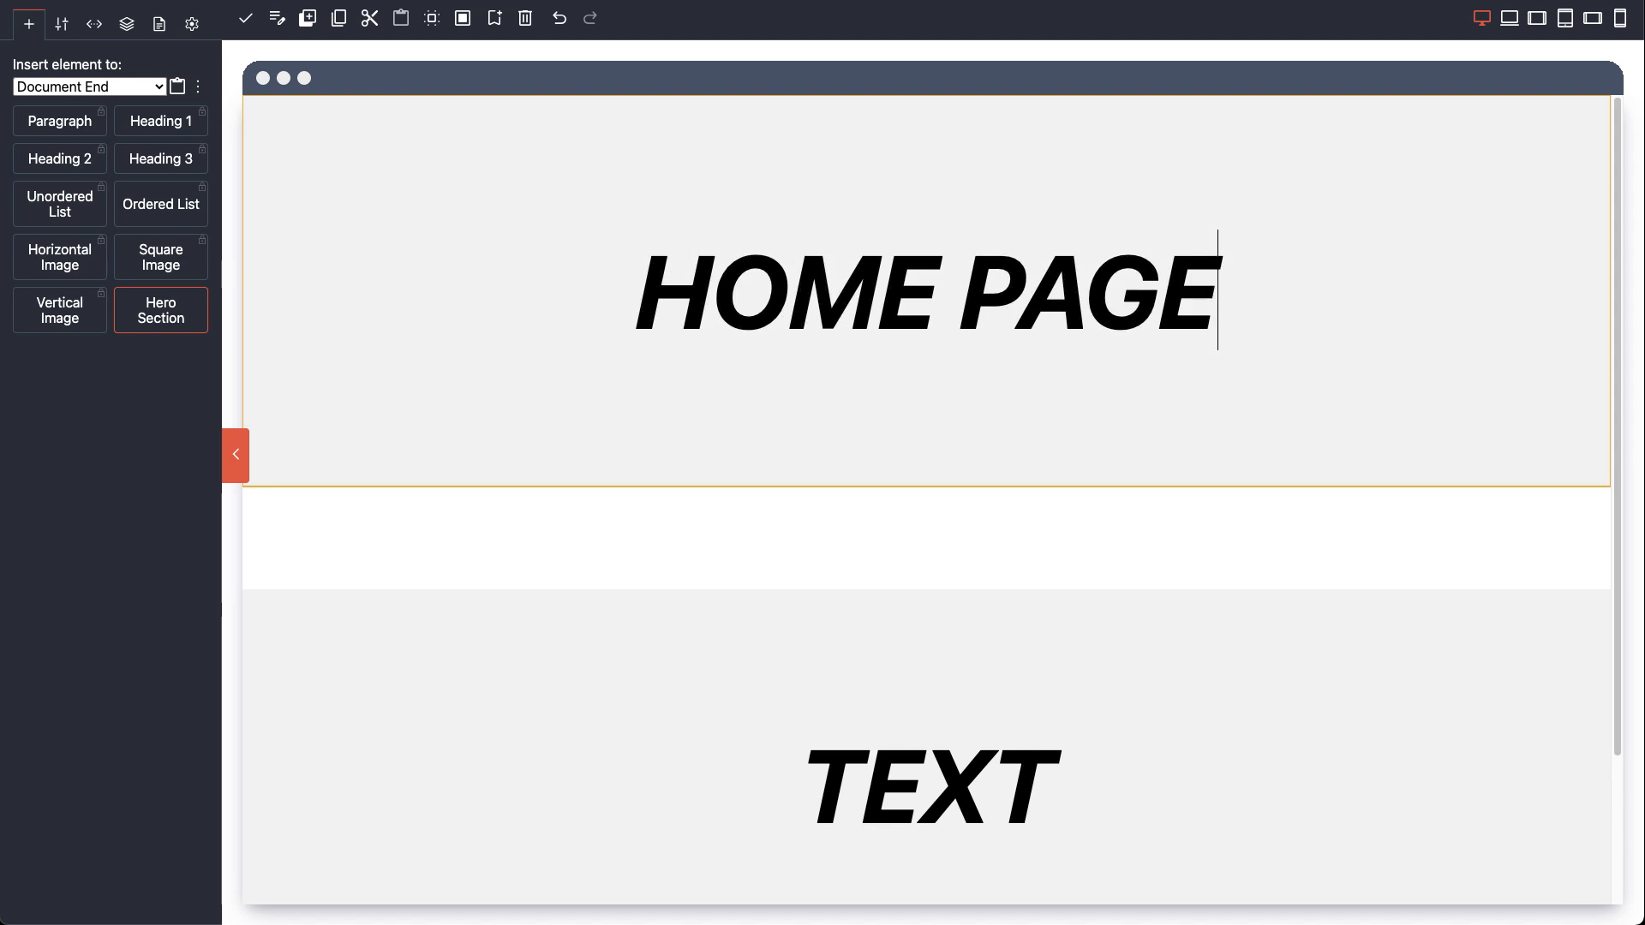
pyautogui.click(549, 691)
pyautogui.press('Delete')
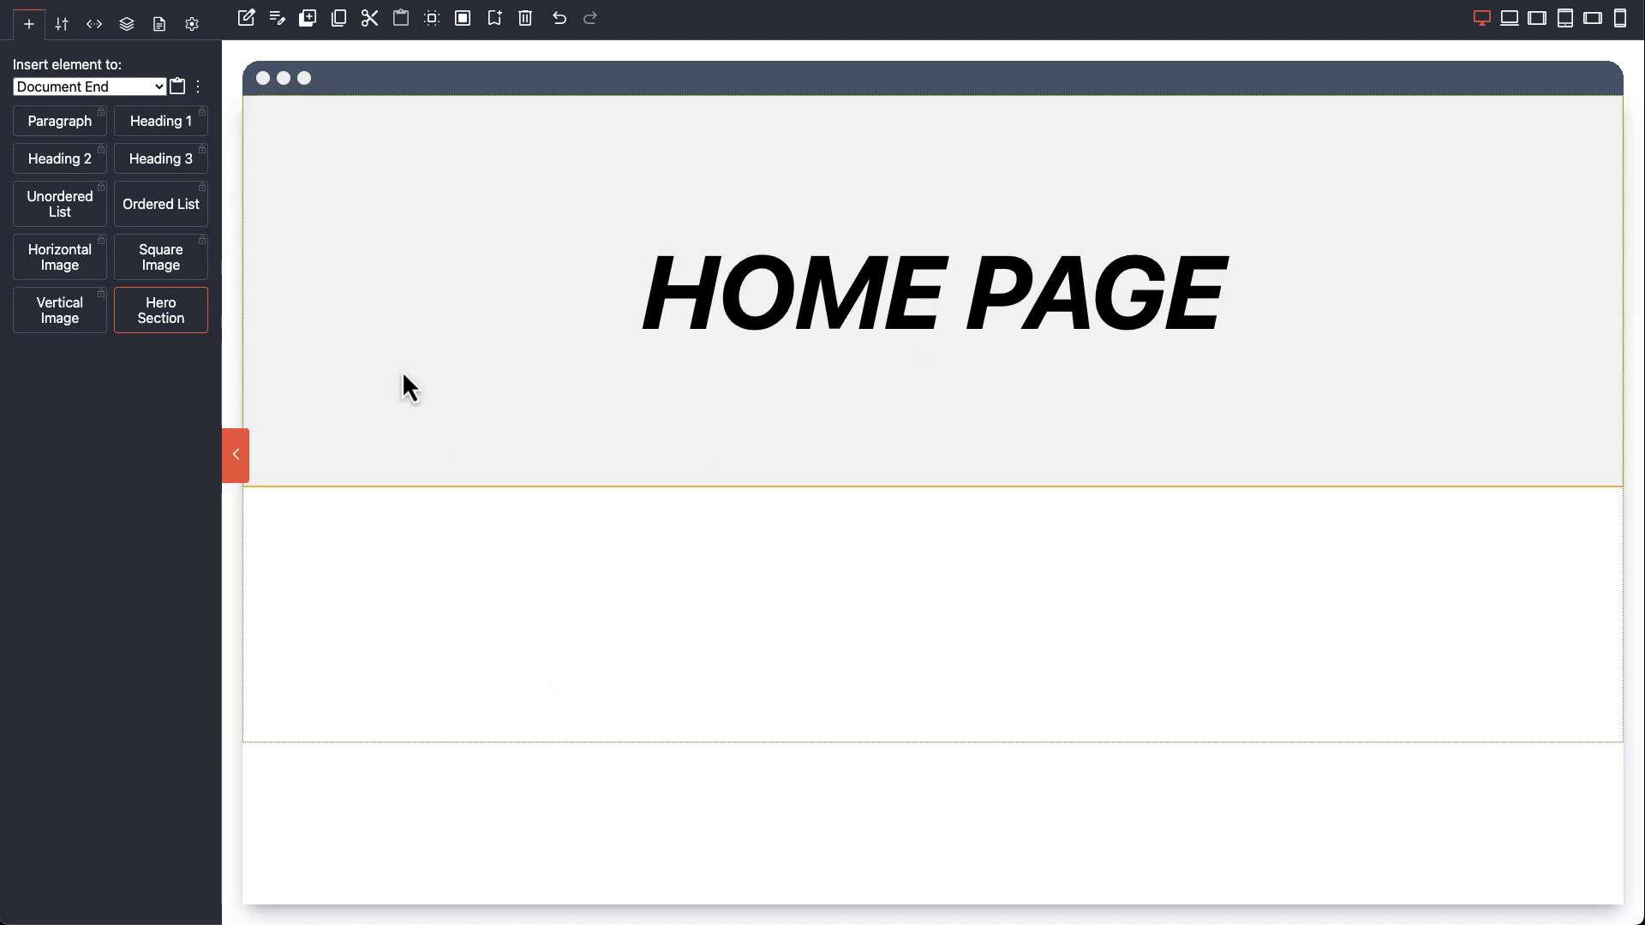
# Step: Show the element tree and wrap the HOME PAGE heading in a header element
pyautogui.click(127, 24)
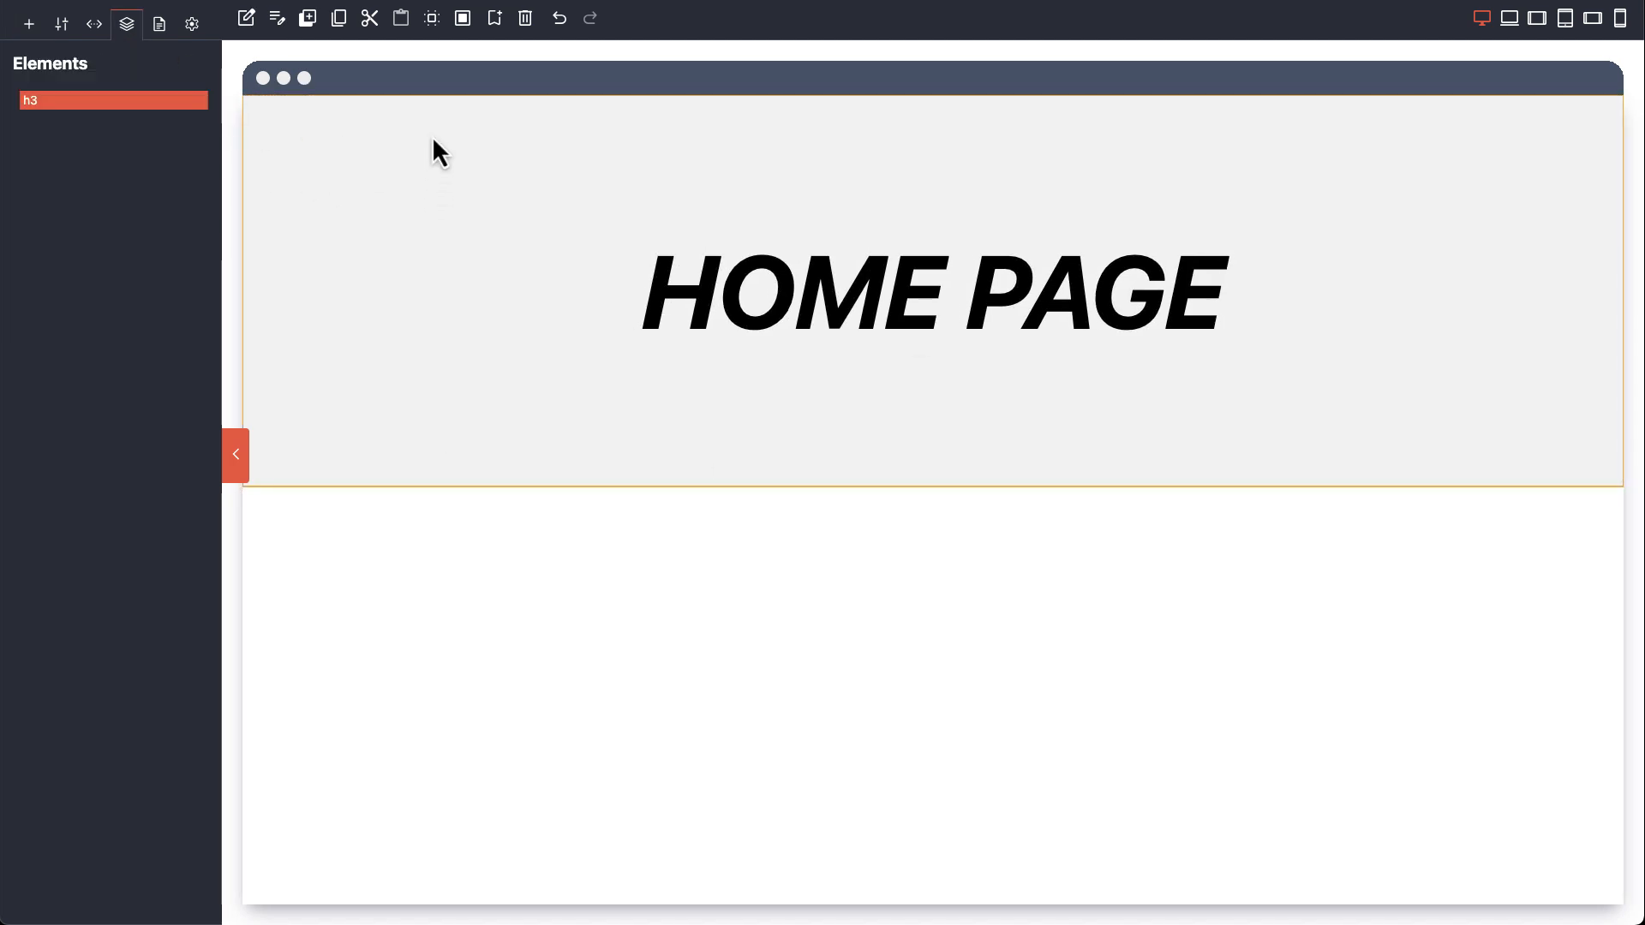
pyautogui.click(464, 20)
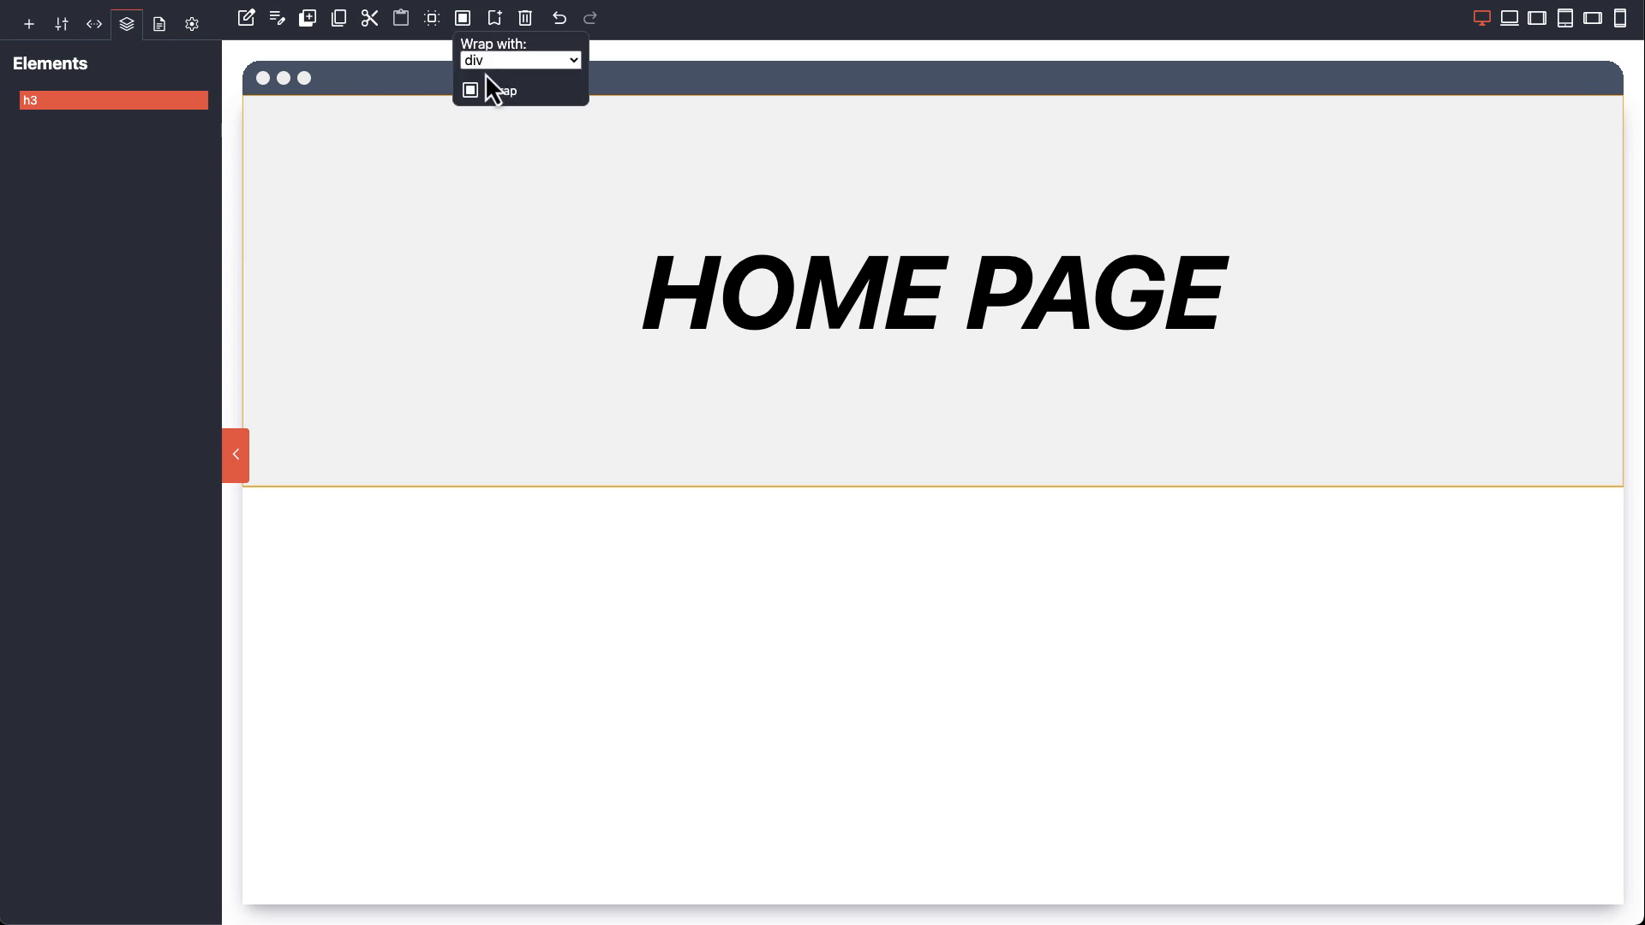
pyautogui.click(484, 67)
pyautogui.scroll(1, 499, 47)
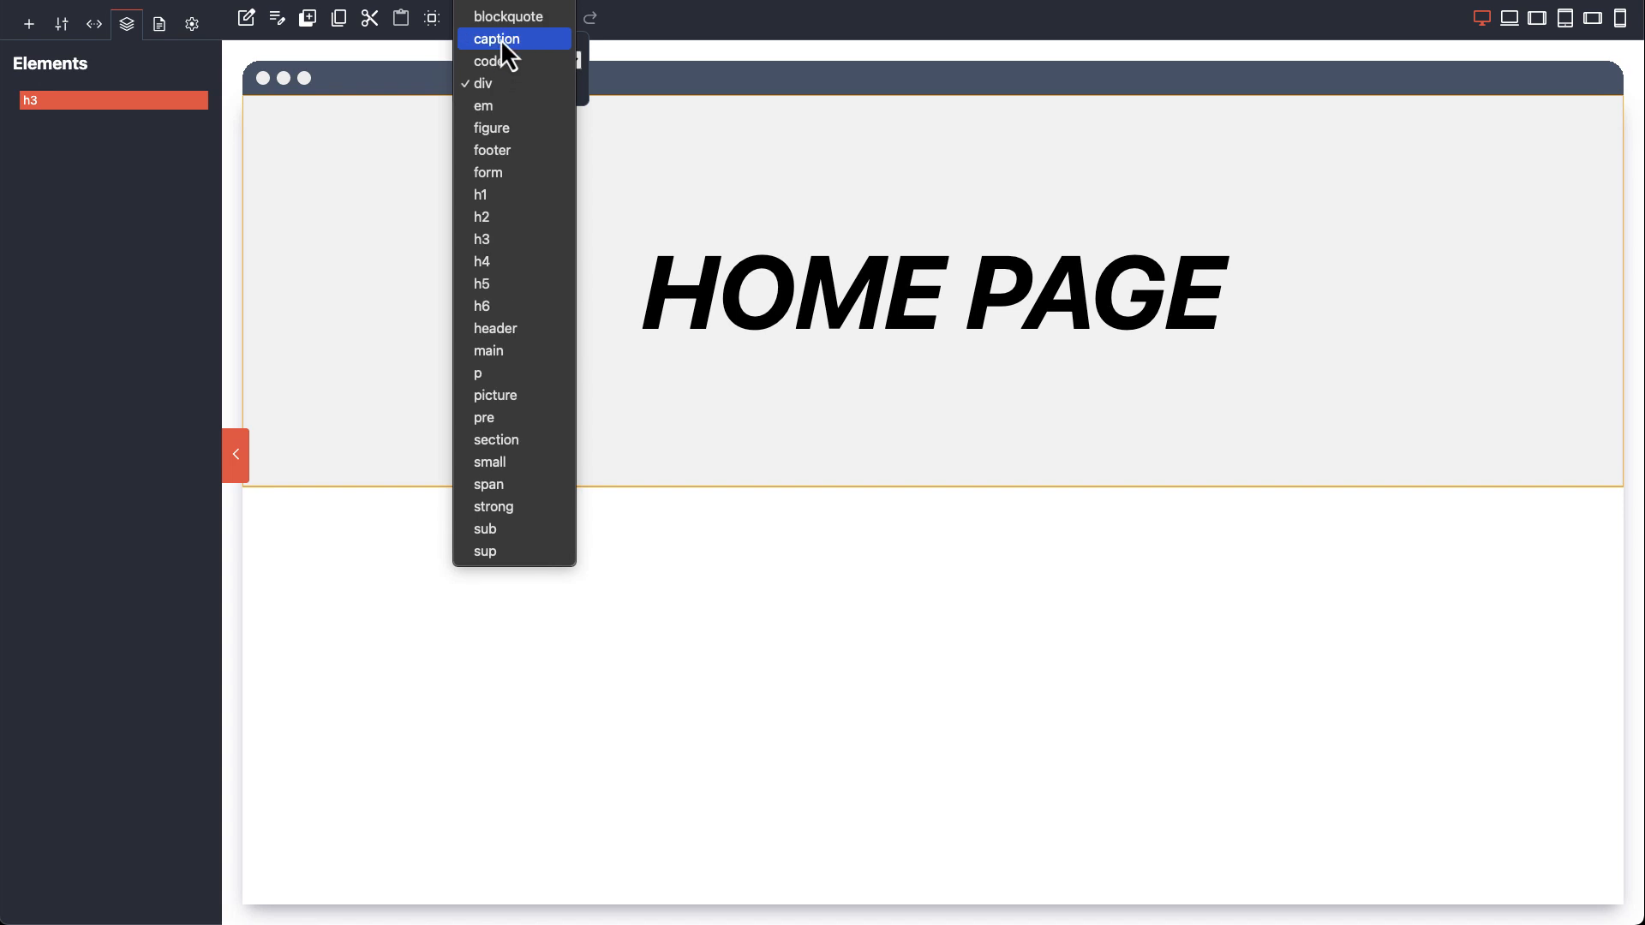
pyautogui.click(484, 330)
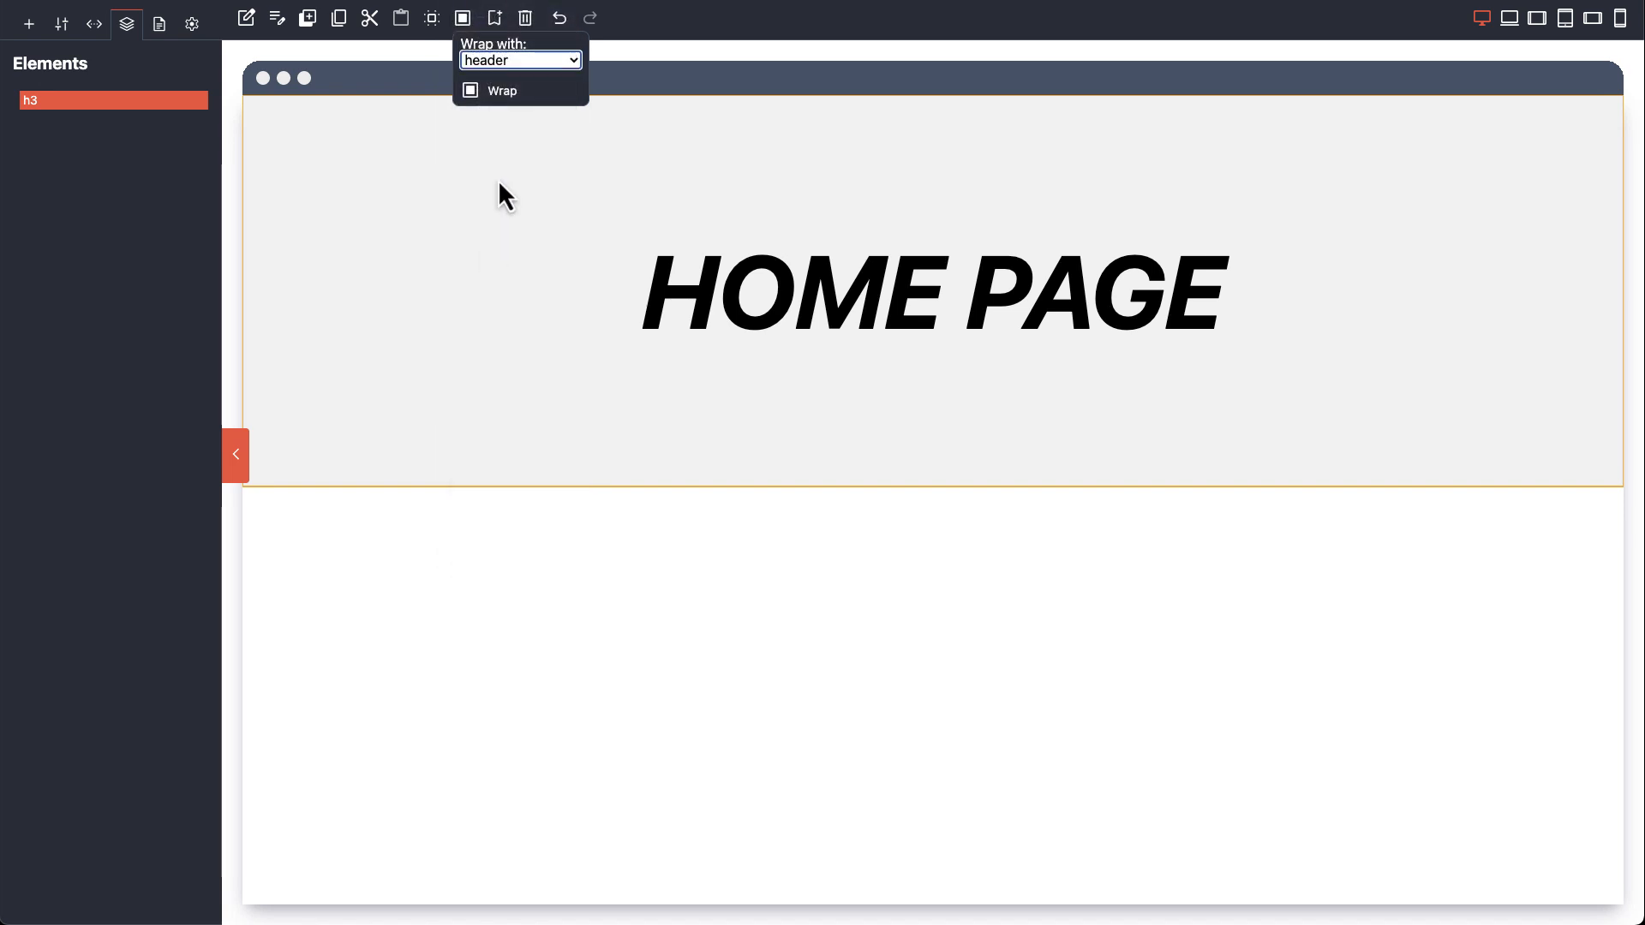
pyautogui.click(494, 96)
# Step: Change the tag of the h3 inside the header to h1, give it the class "page-title" and check the element tree
pyautogui.click(112, 100)
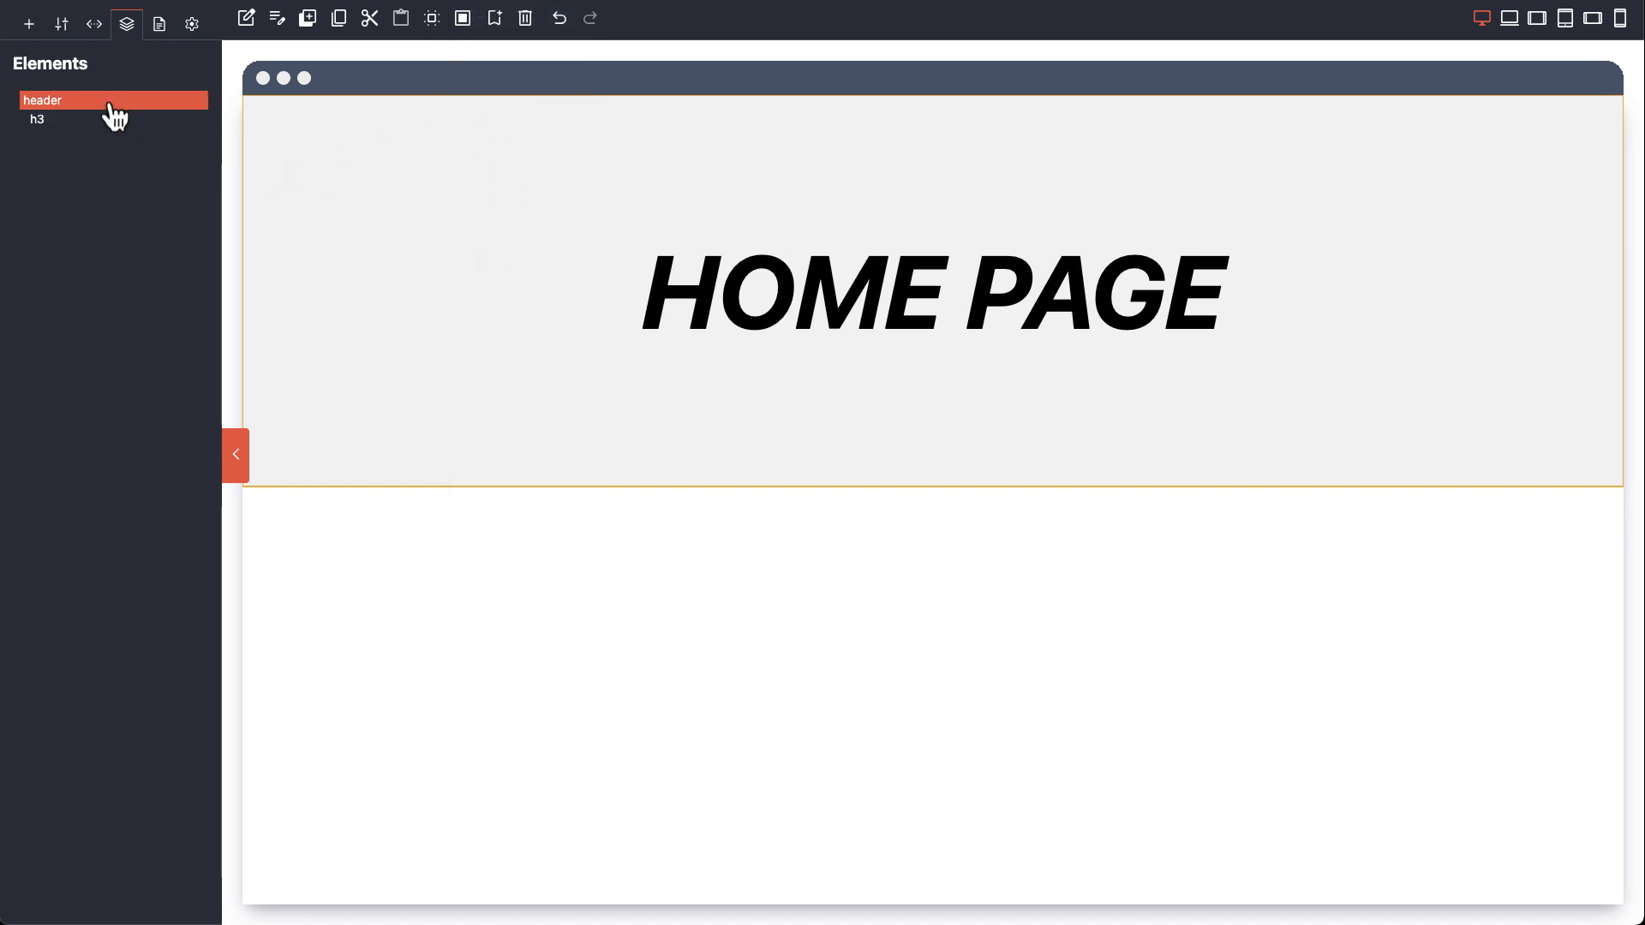
pyautogui.click(113, 120)
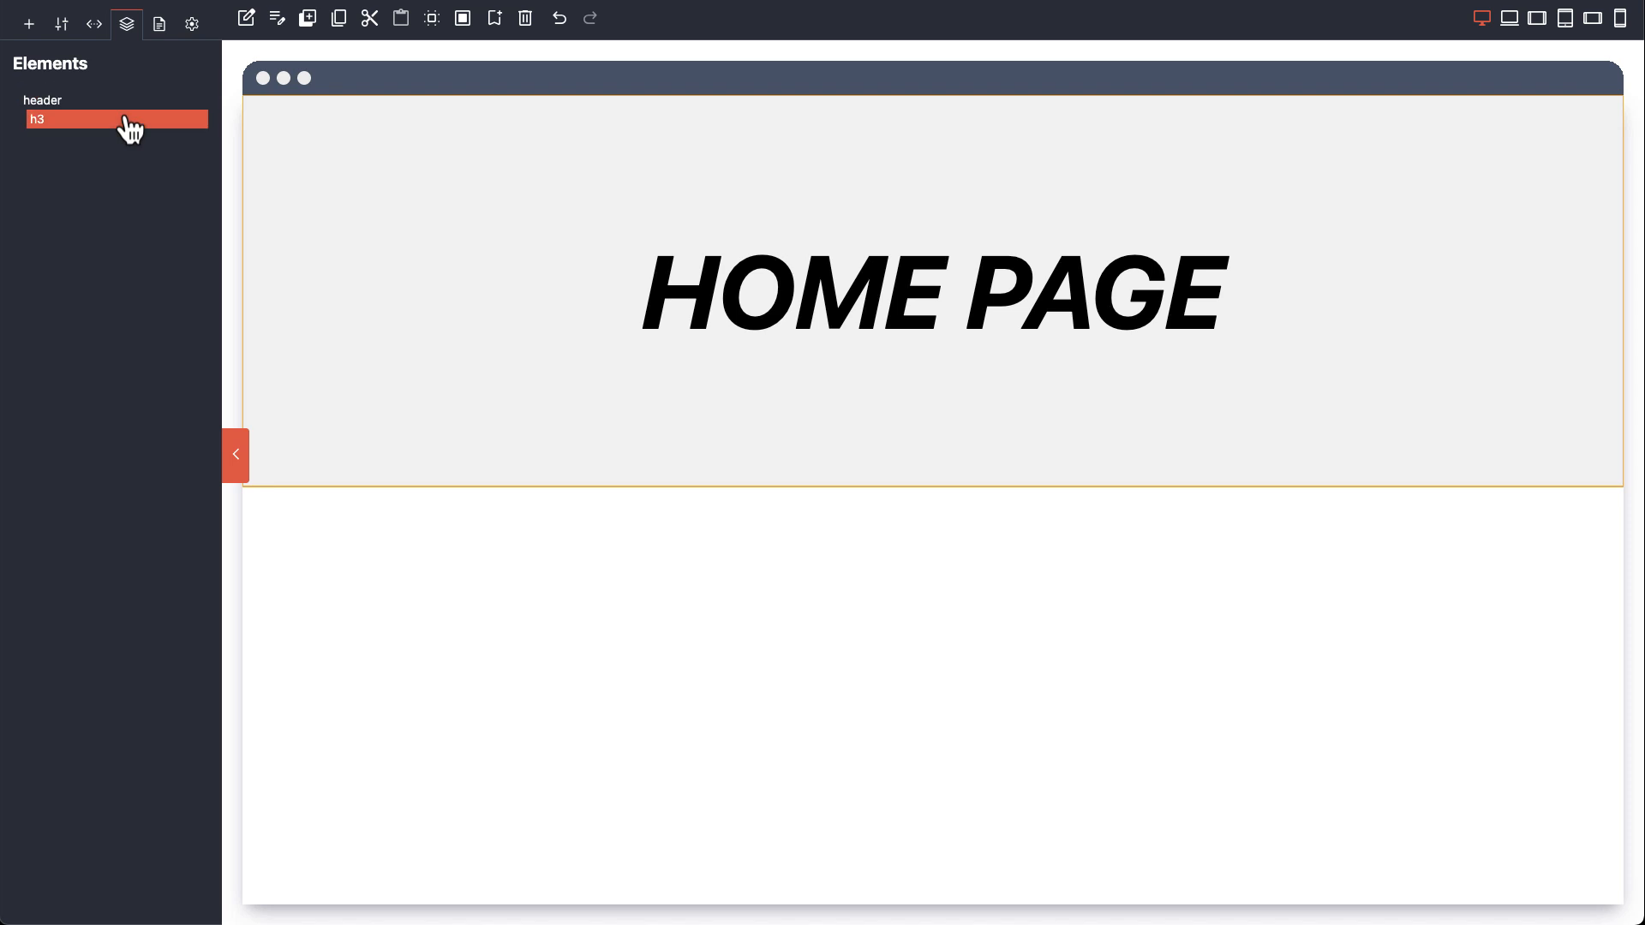
pyautogui.click(62, 24)
pyautogui.click(94, 24)
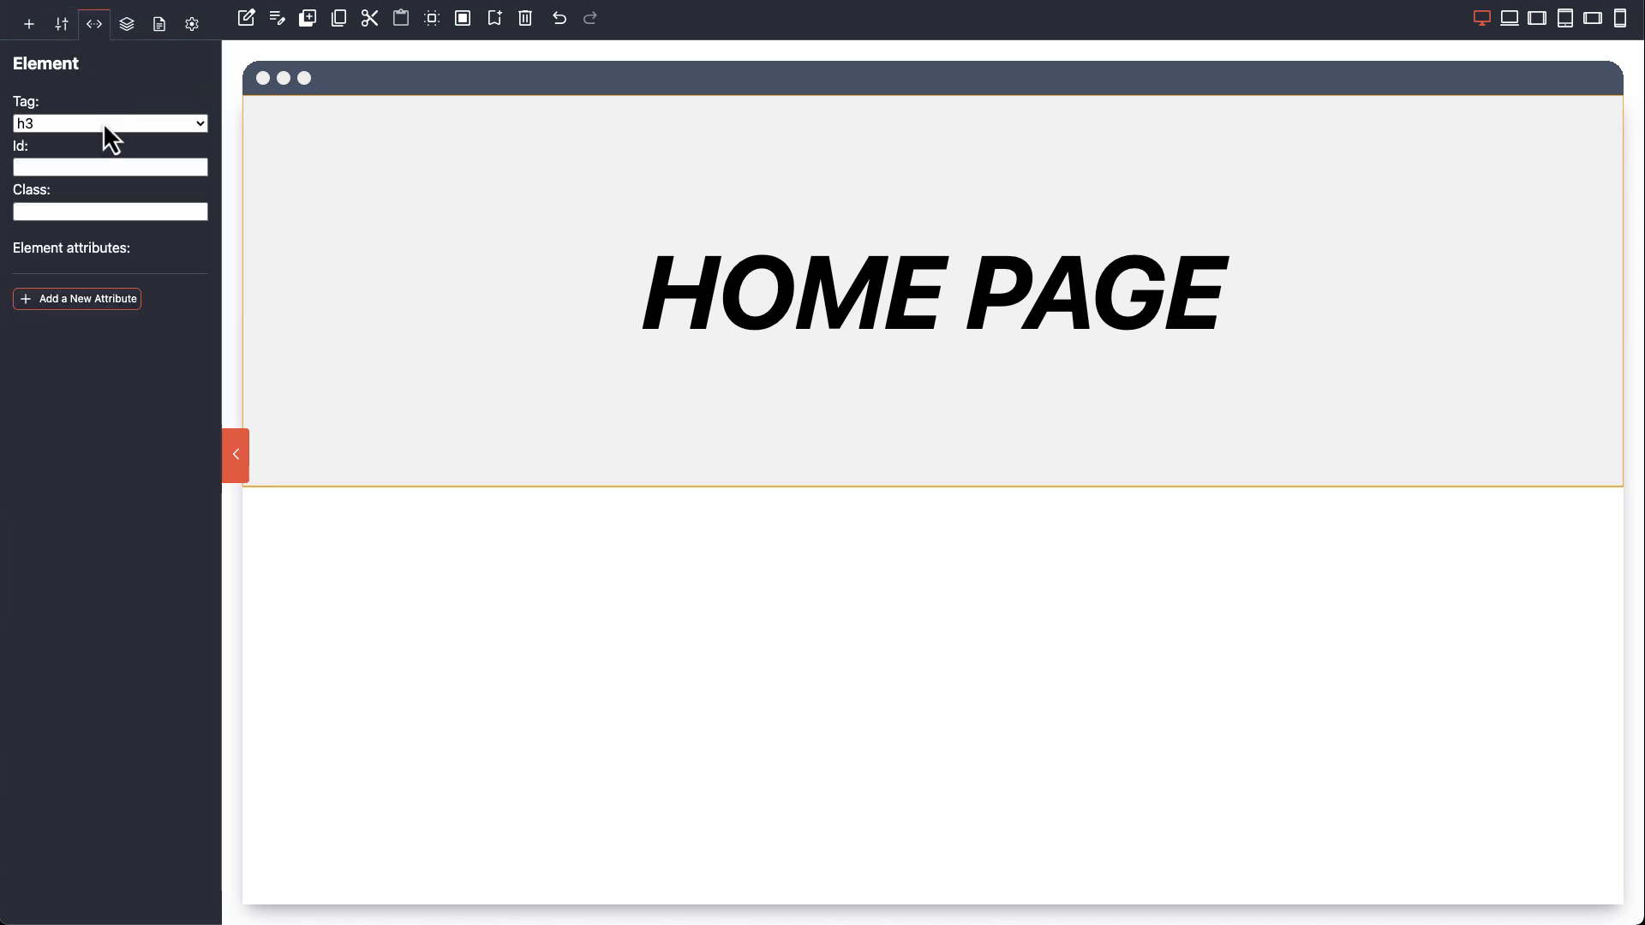
pyautogui.click(94, 120)
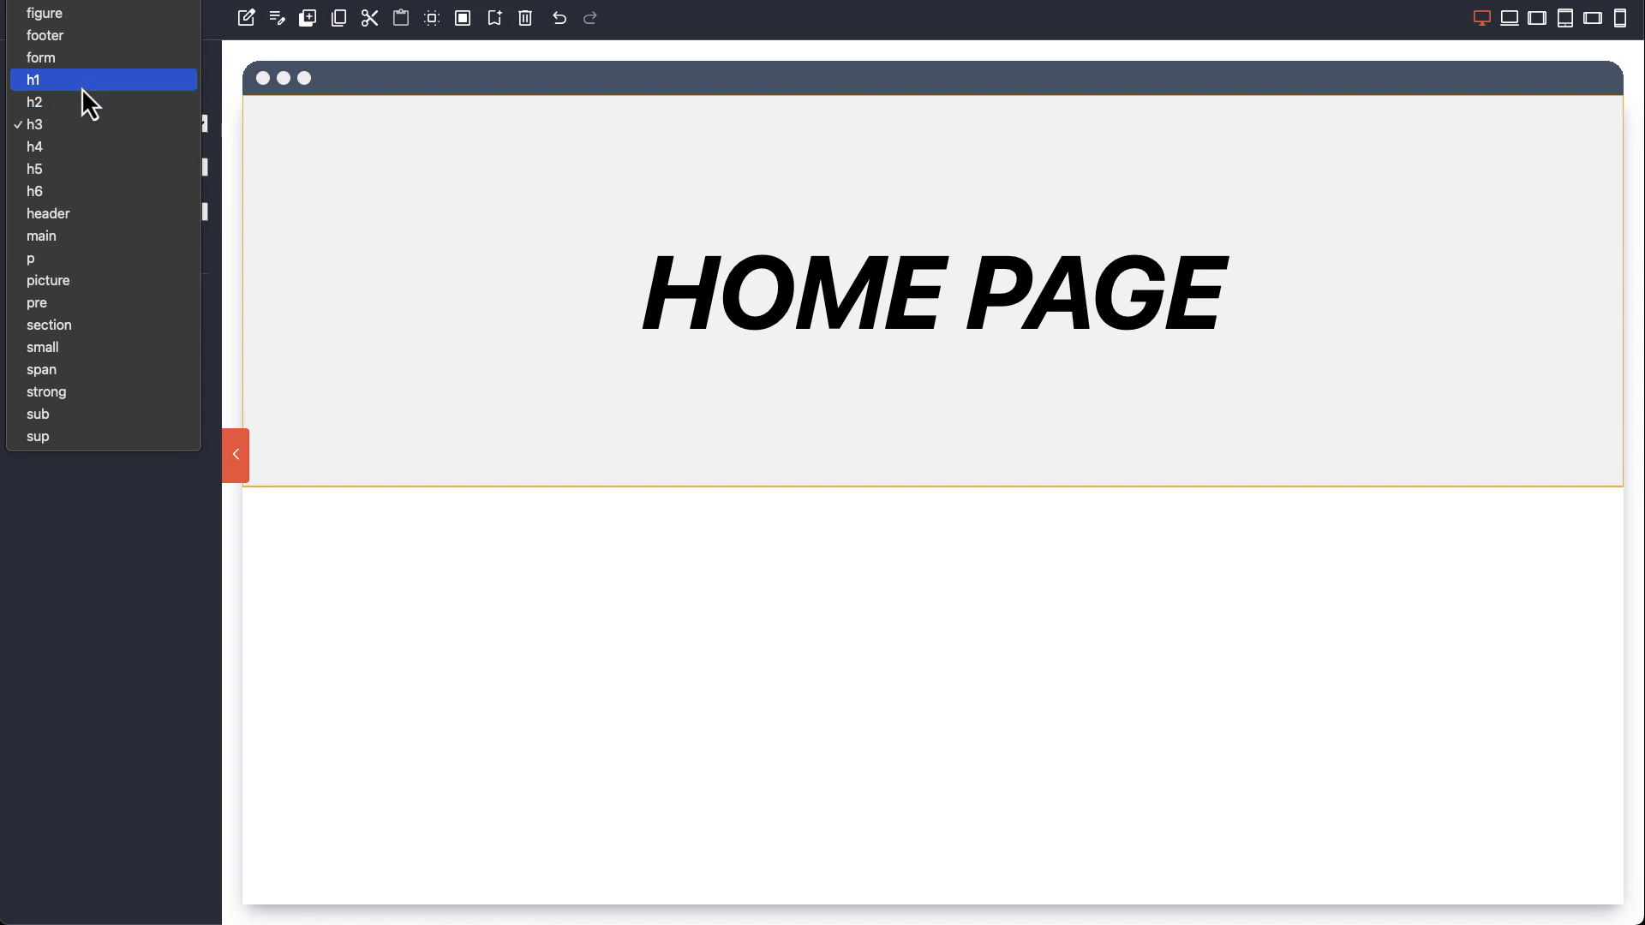
pyautogui.click(80, 86)
pyautogui.click(51, 211)
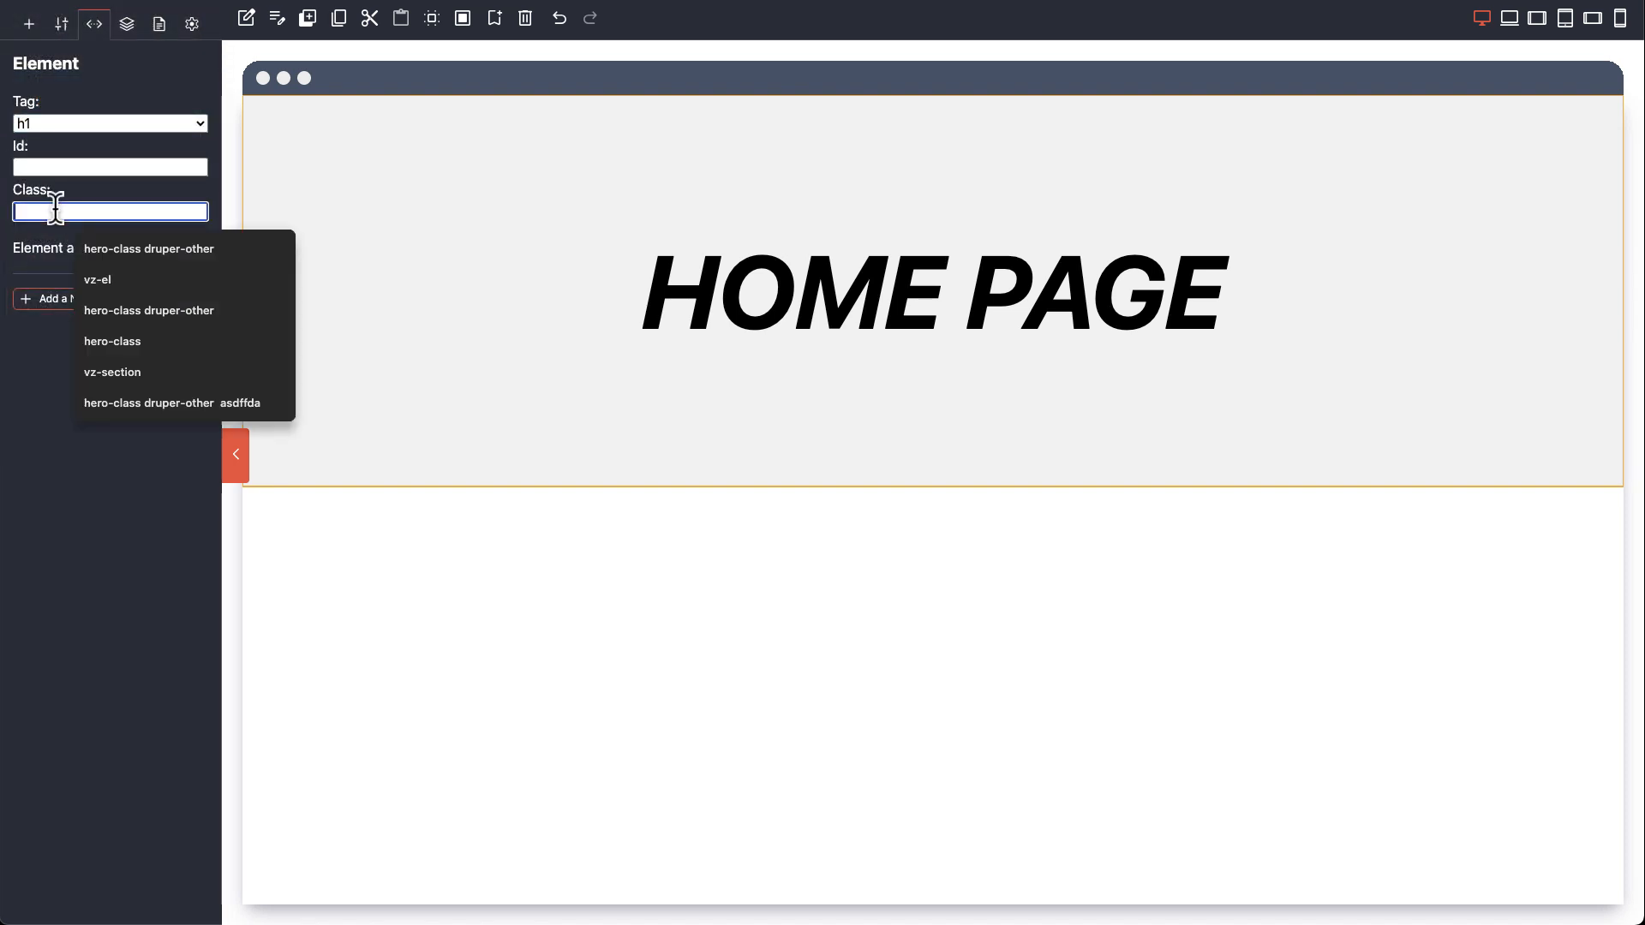
pyautogui.write('page-title')
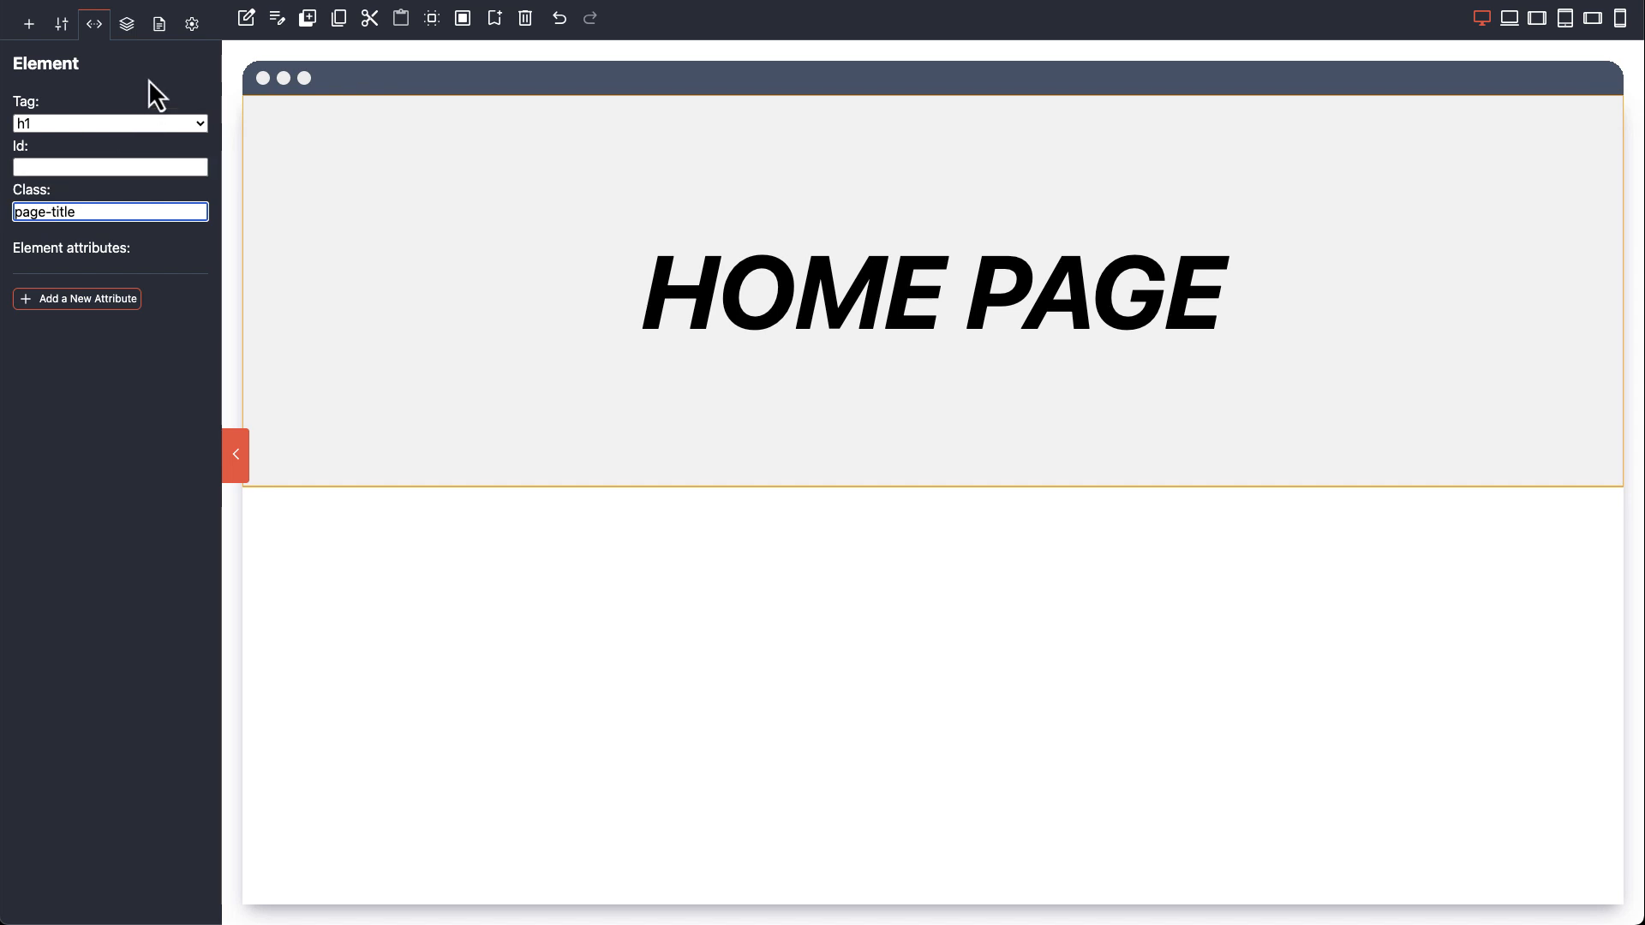
pyautogui.click(128, 26)
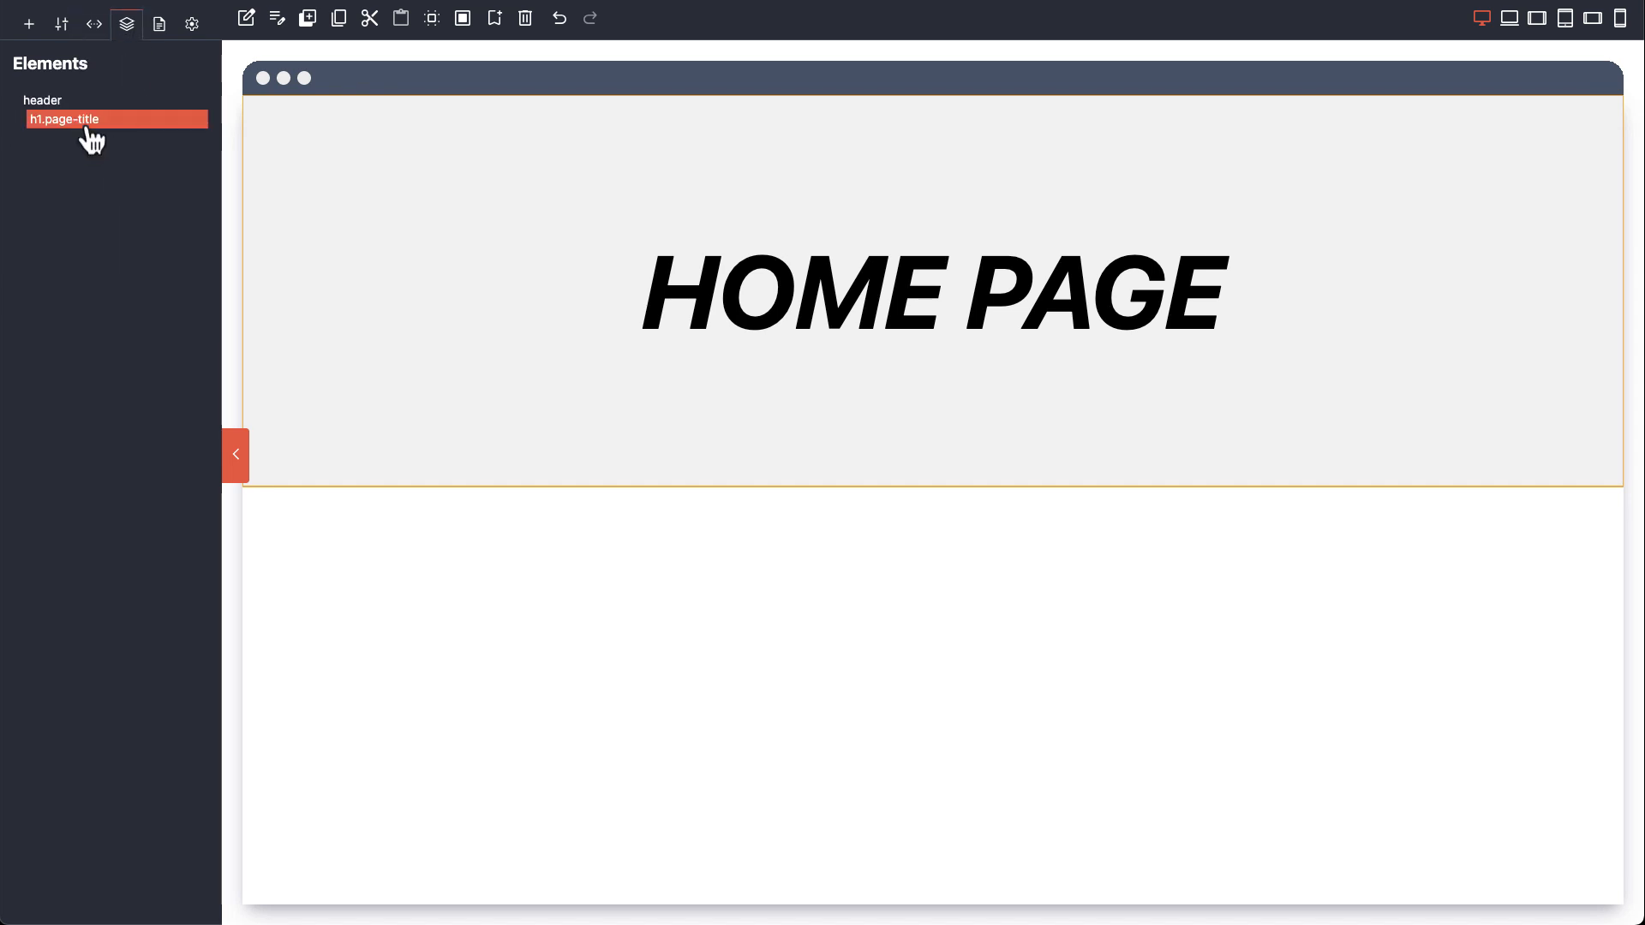
# Step: Collapse and expand the sidebar to view the page at full and reduced width
pyautogui.click(236, 467)
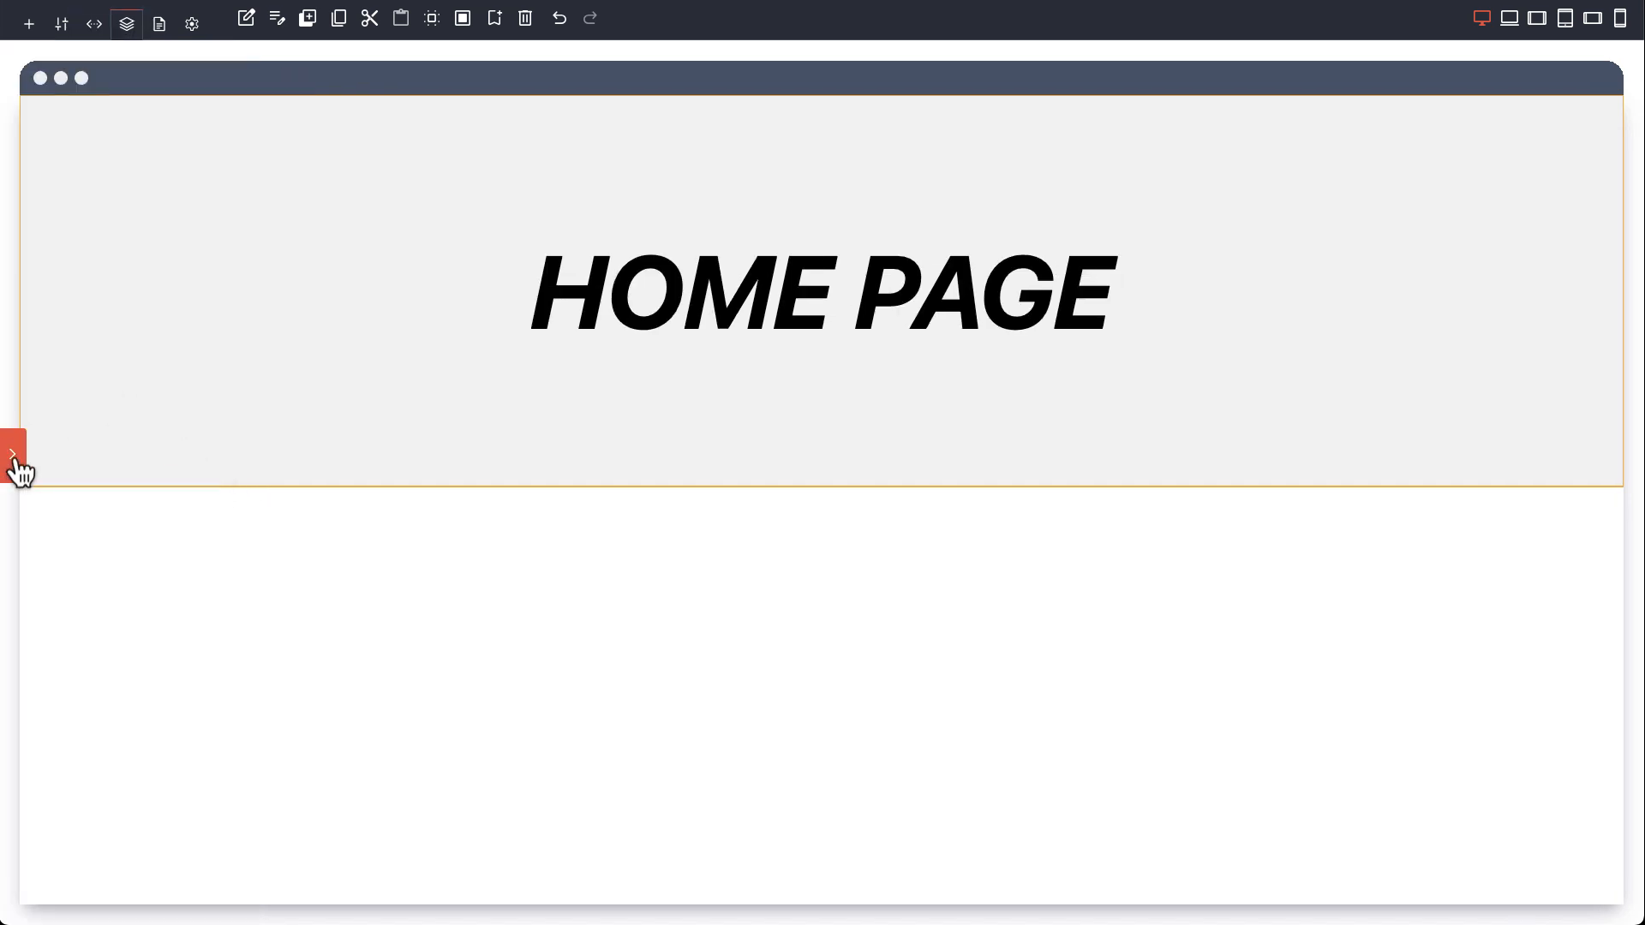
pyautogui.click(16, 469)
pyautogui.click(238, 454)
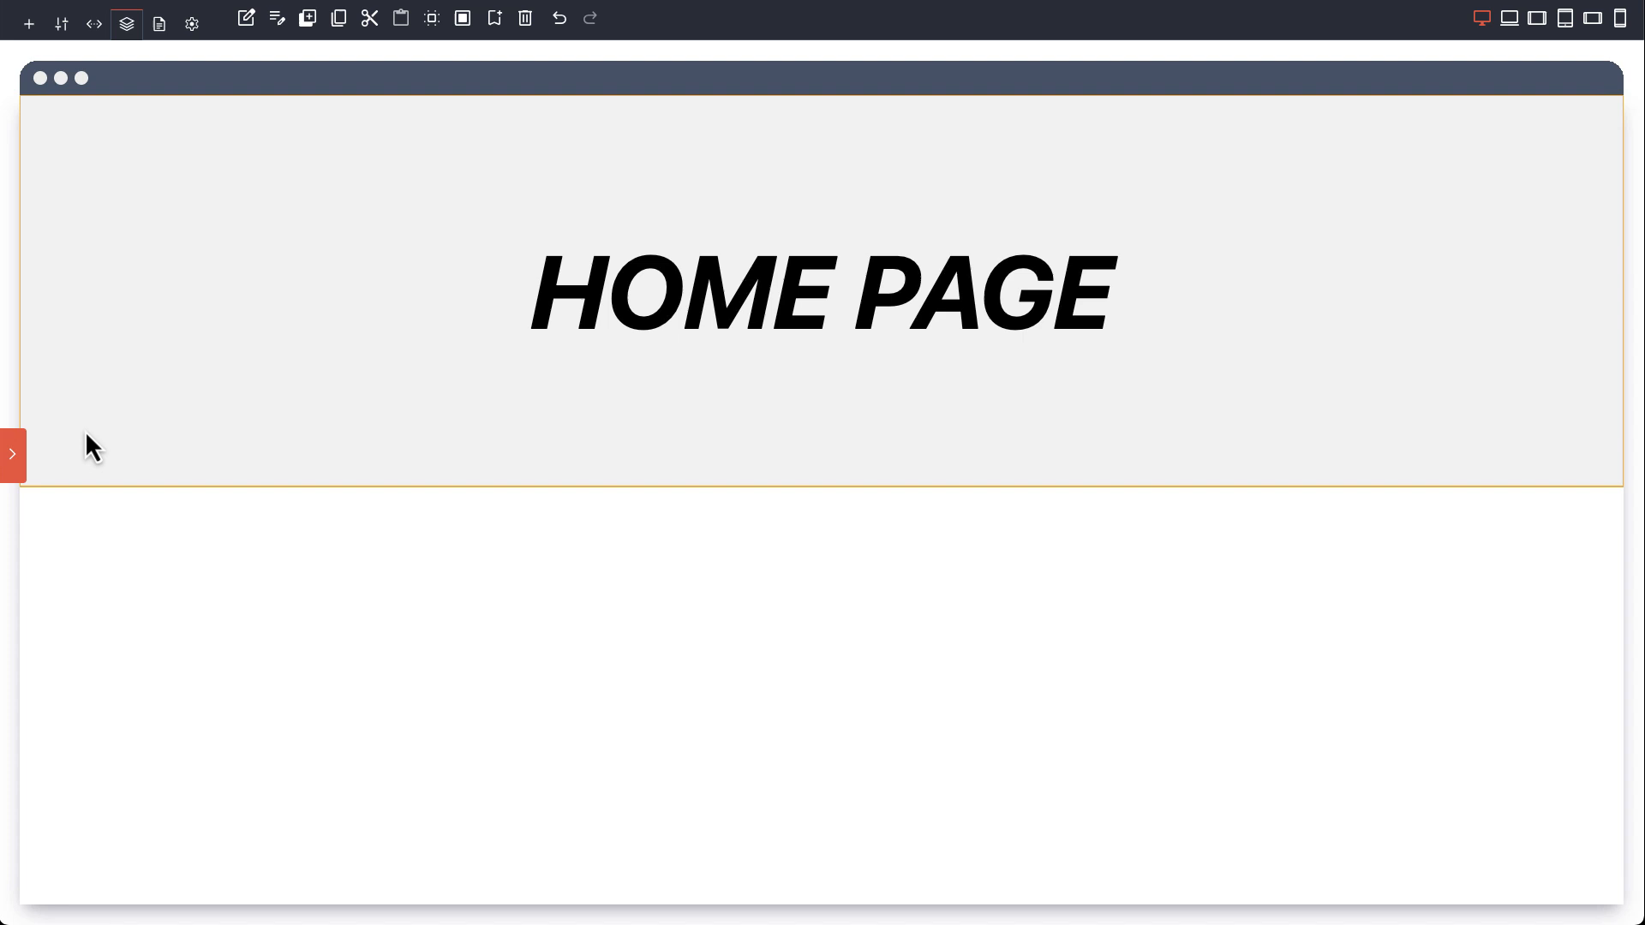
pyautogui.click(13, 462)
pyautogui.click(233, 463)
pyautogui.click(19, 461)
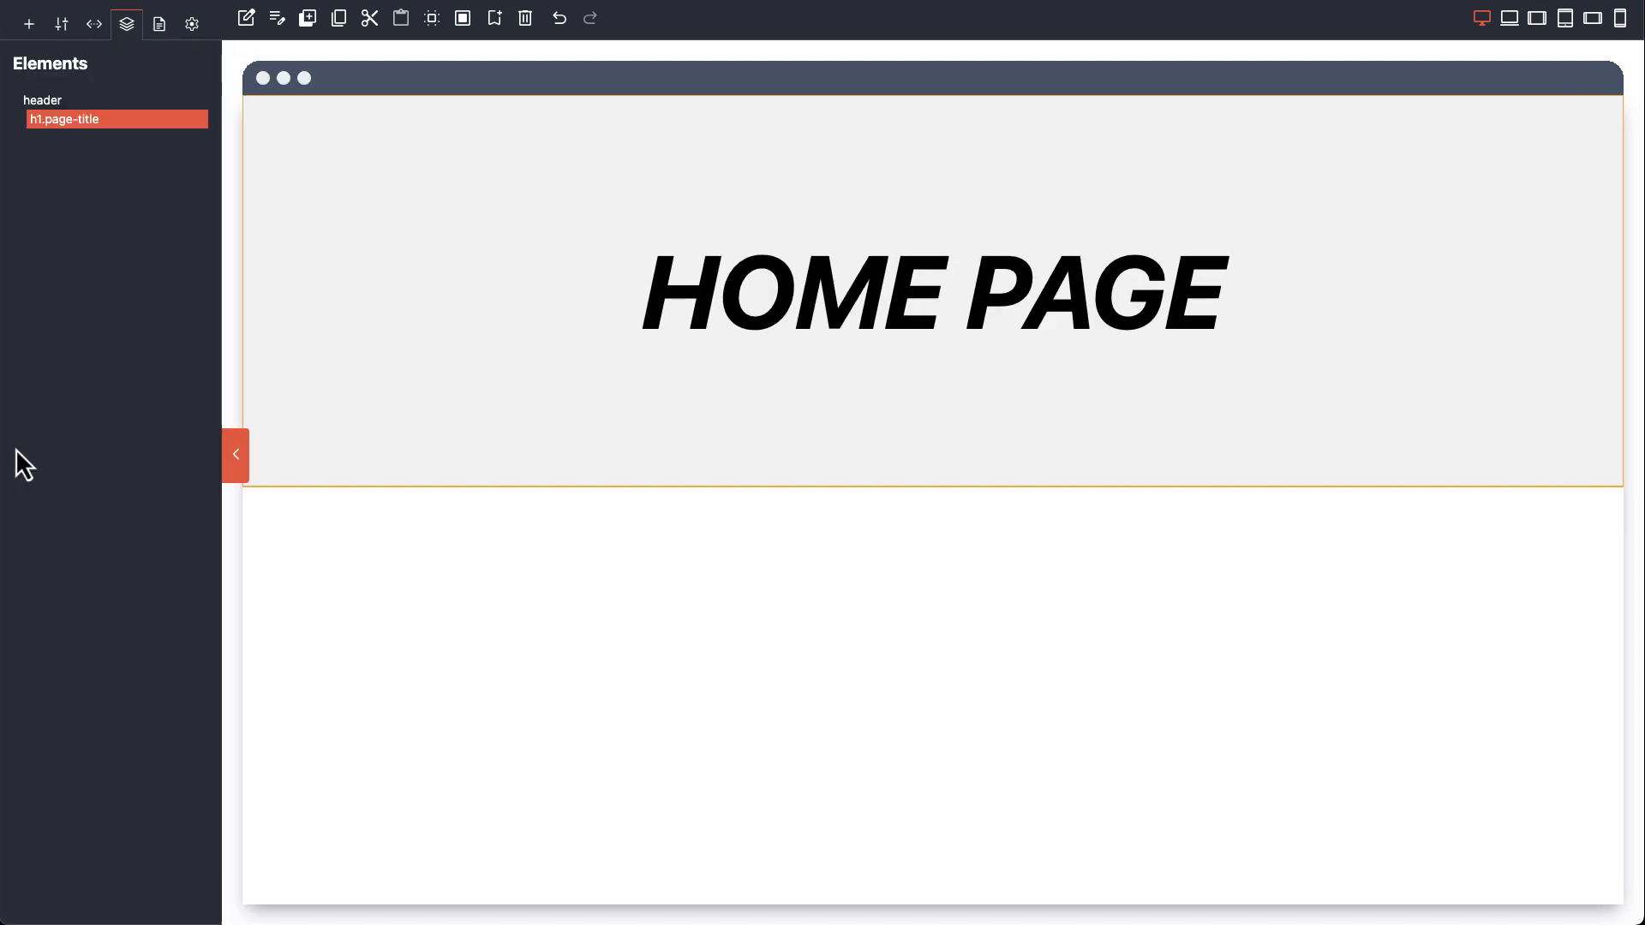
# Step: Look through the page settings, element attributes, element styles and global settings, collapsing the sidebar between them
pyautogui.click(159, 26)
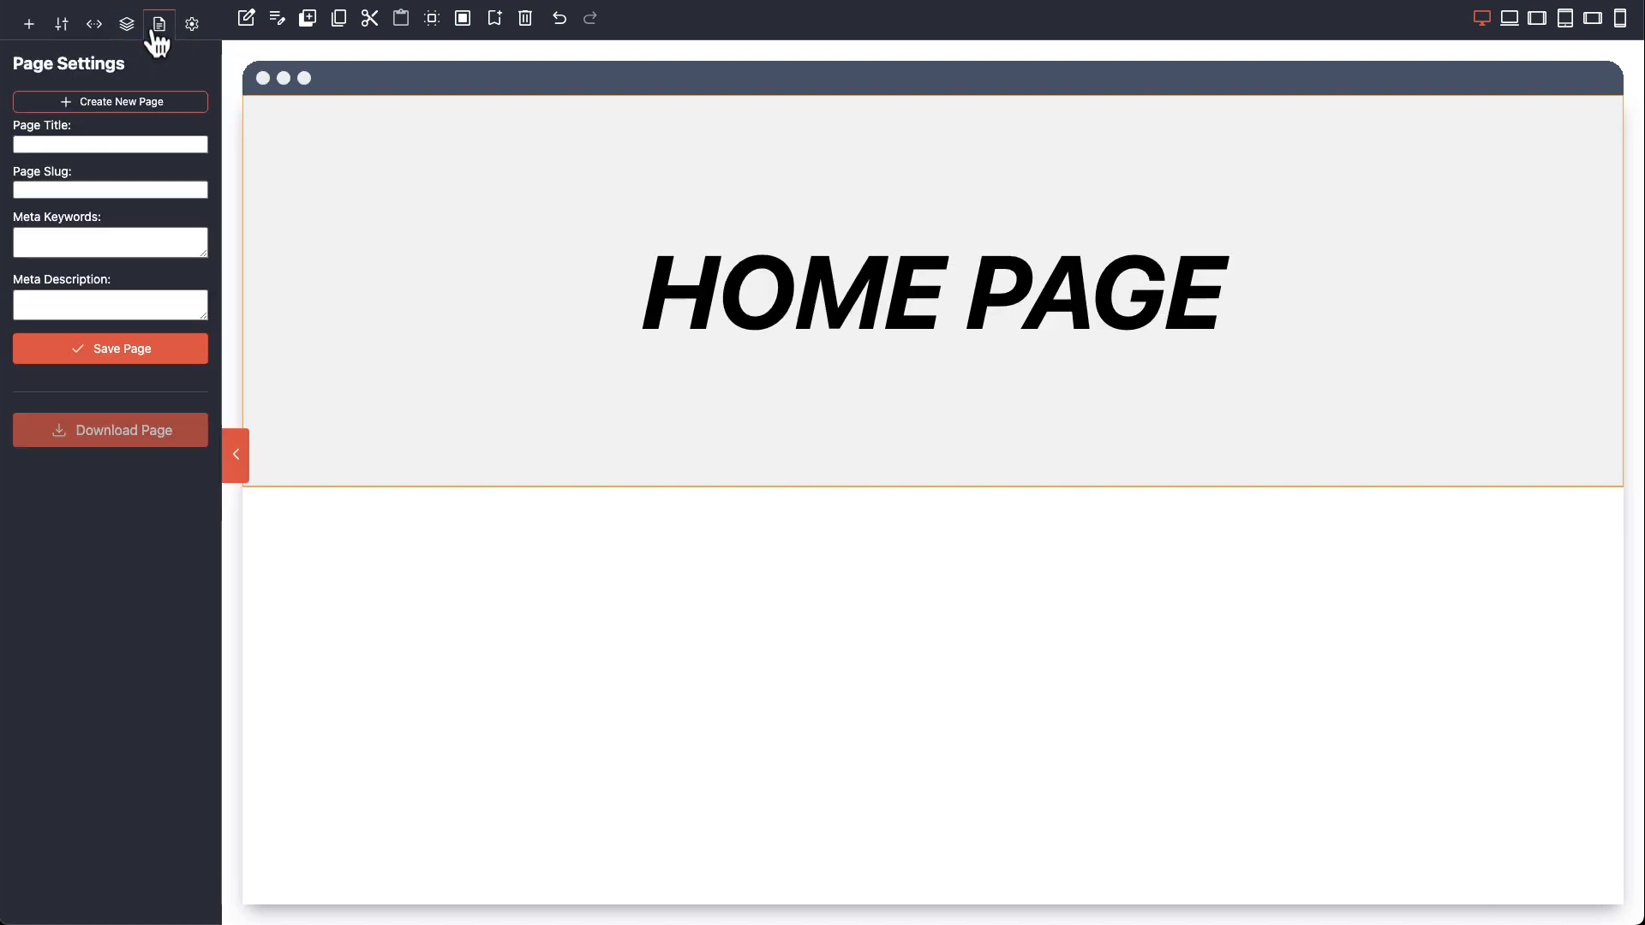
pyautogui.click(233, 457)
pyautogui.click(93, 26)
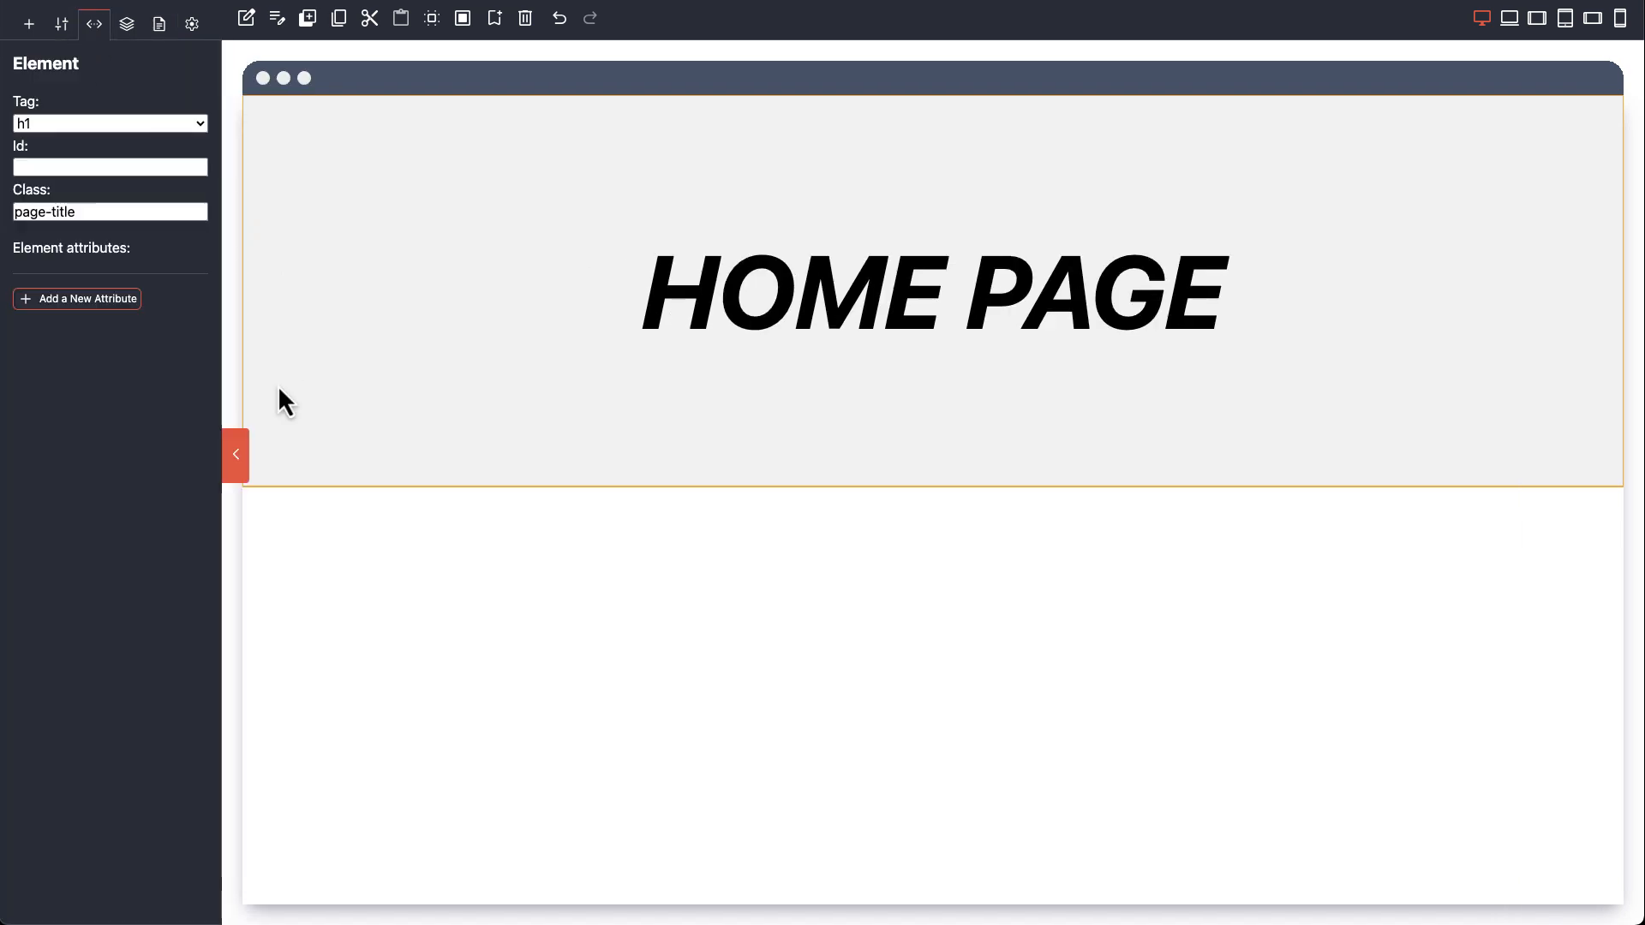
pyautogui.click(239, 457)
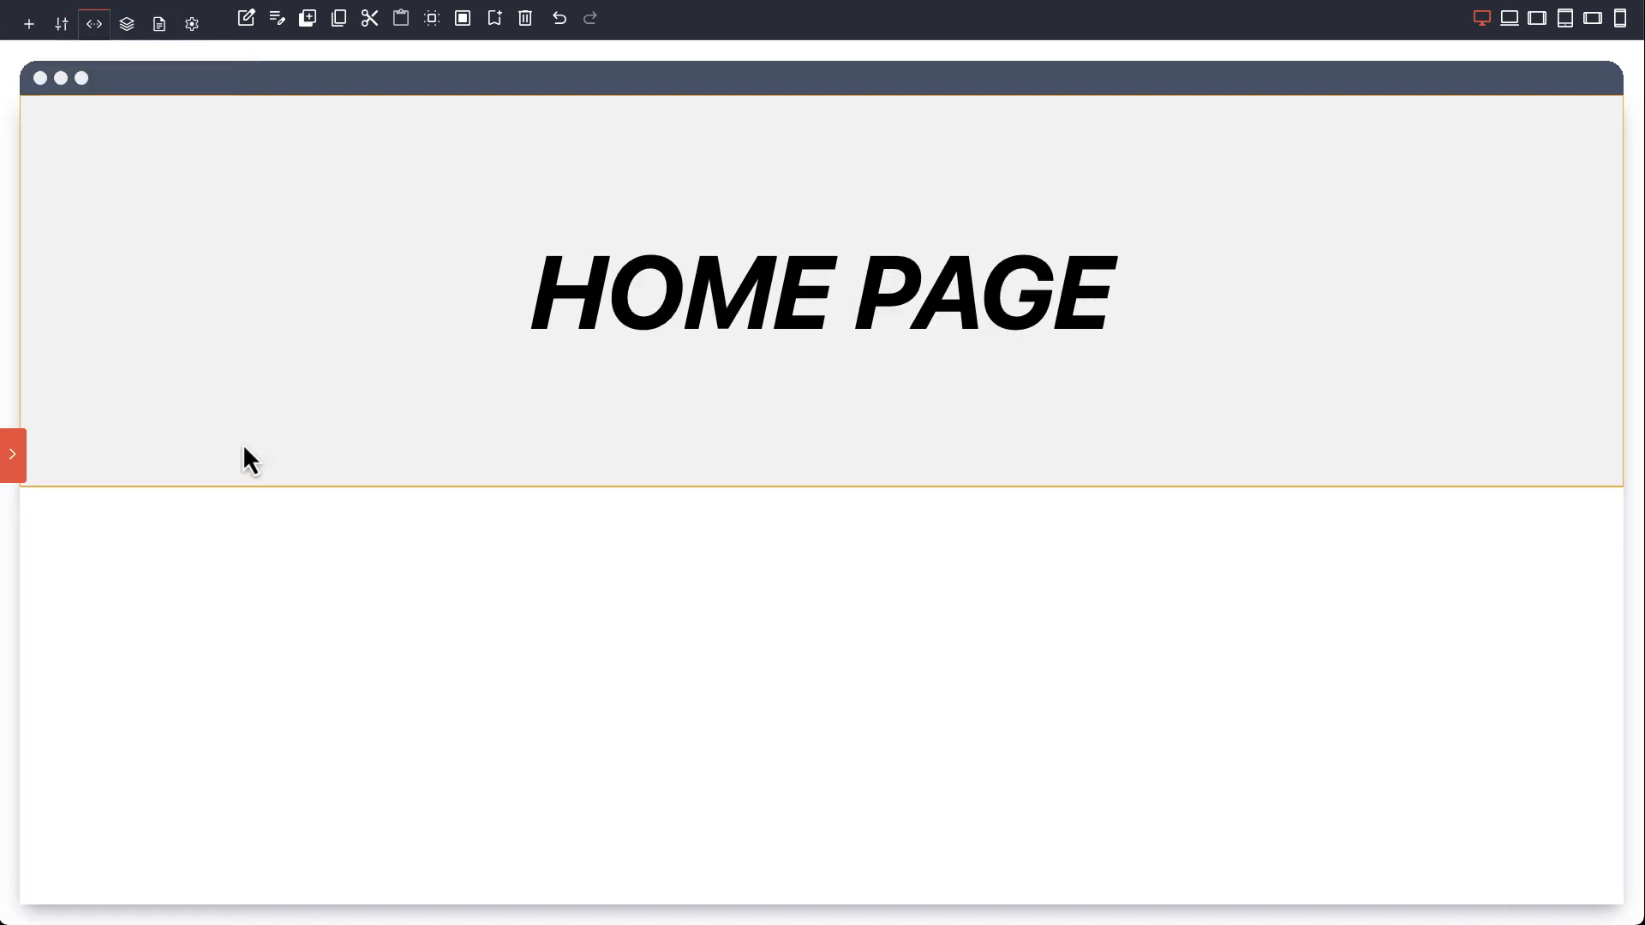
pyautogui.click(63, 32)
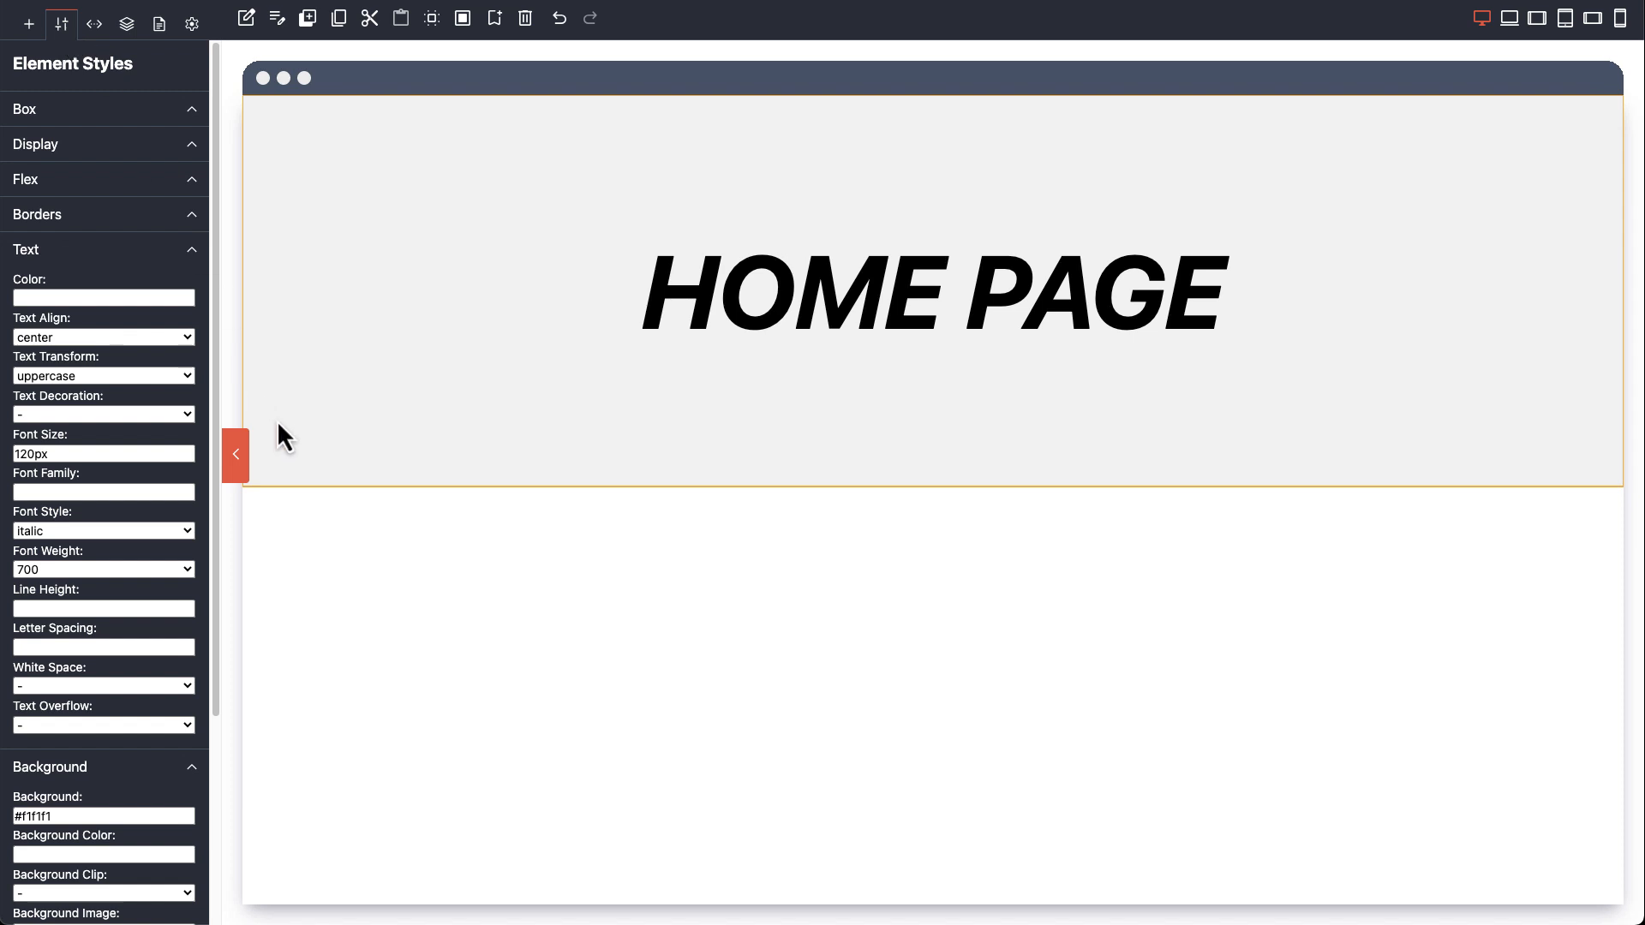
pyautogui.click(236, 463)
pyautogui.click(191, 26)
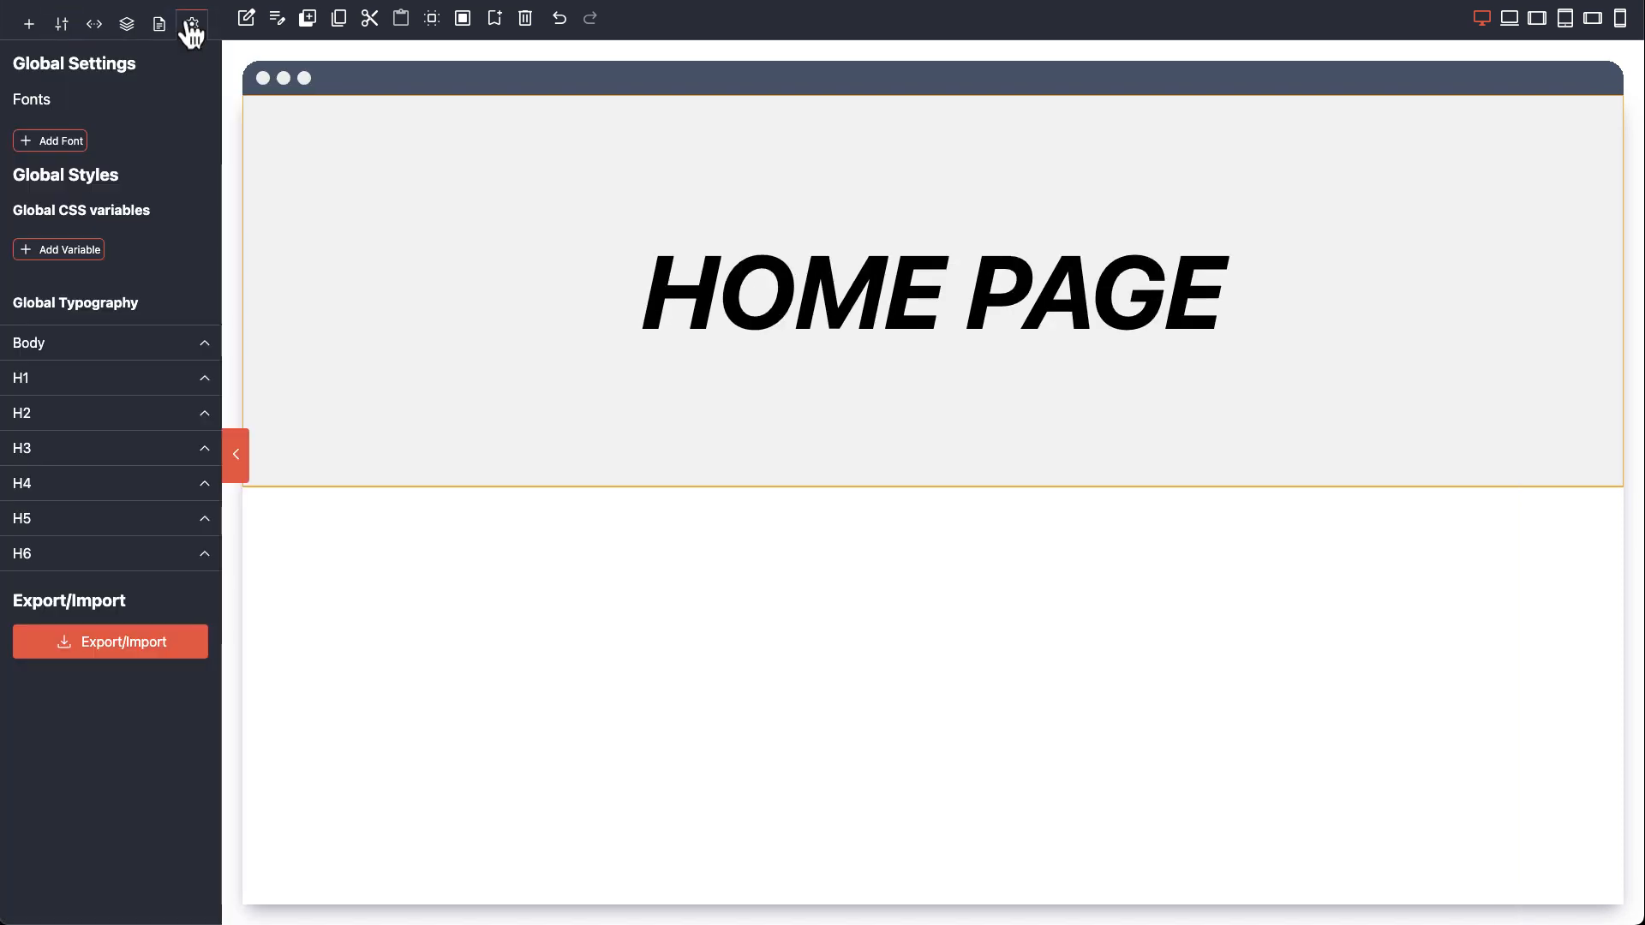
# Step: Save the page with the title "Home", the meta keywords "Home, page" and the meta description "Homepage for our project"
pyautogui.click(161, 27)
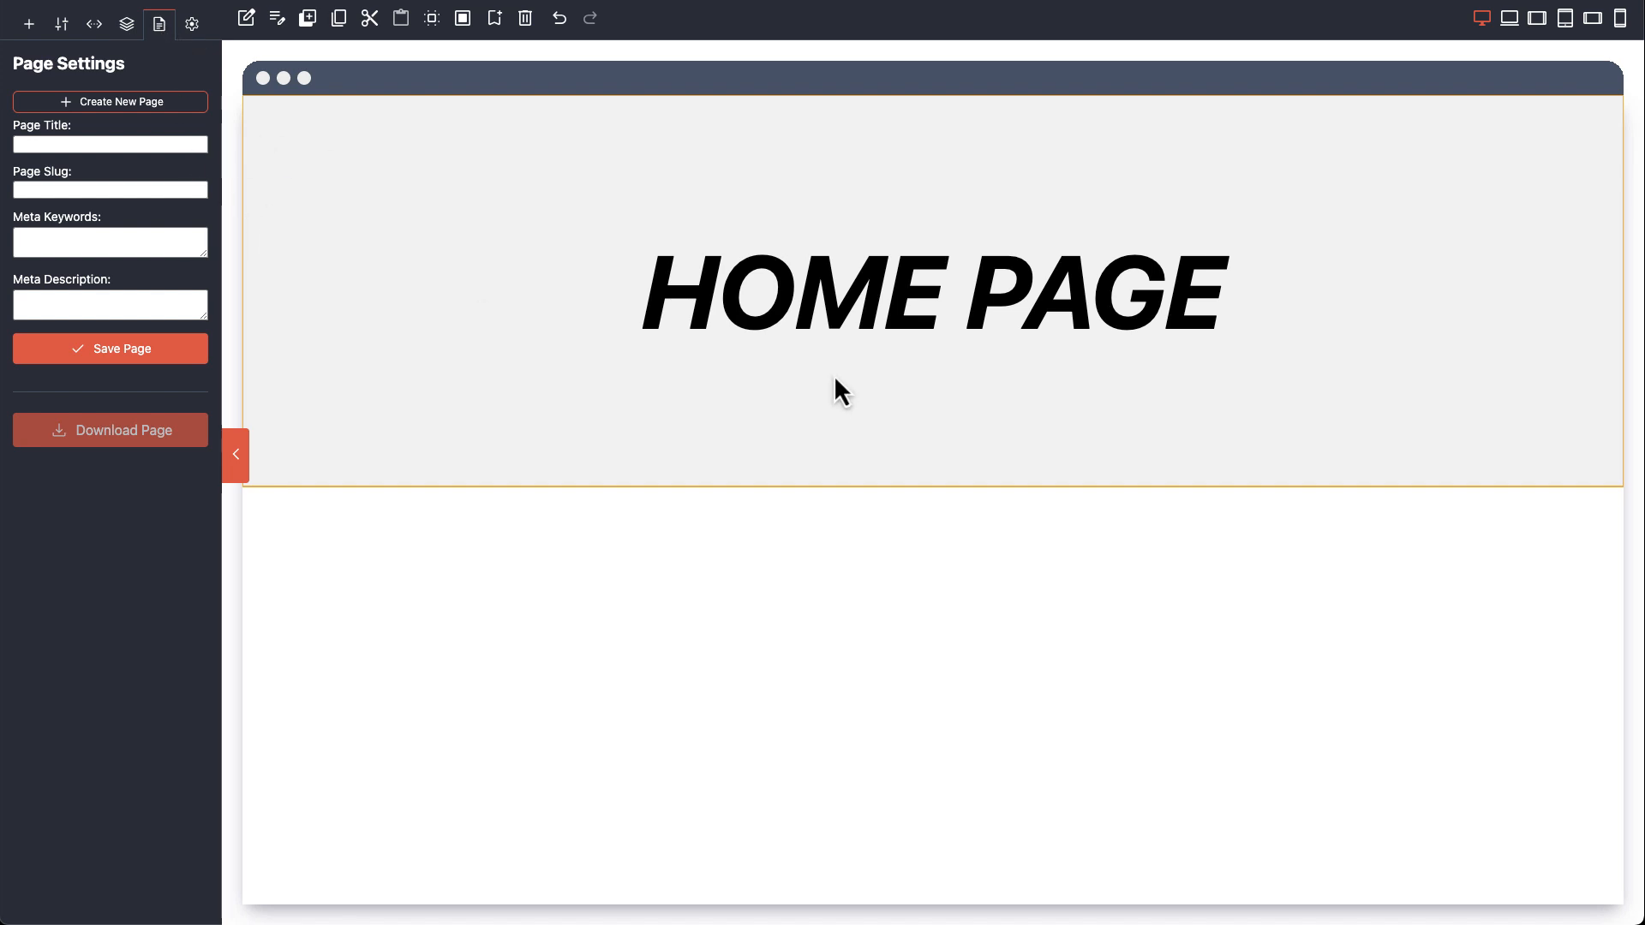
pyautogui.click(47, 145)
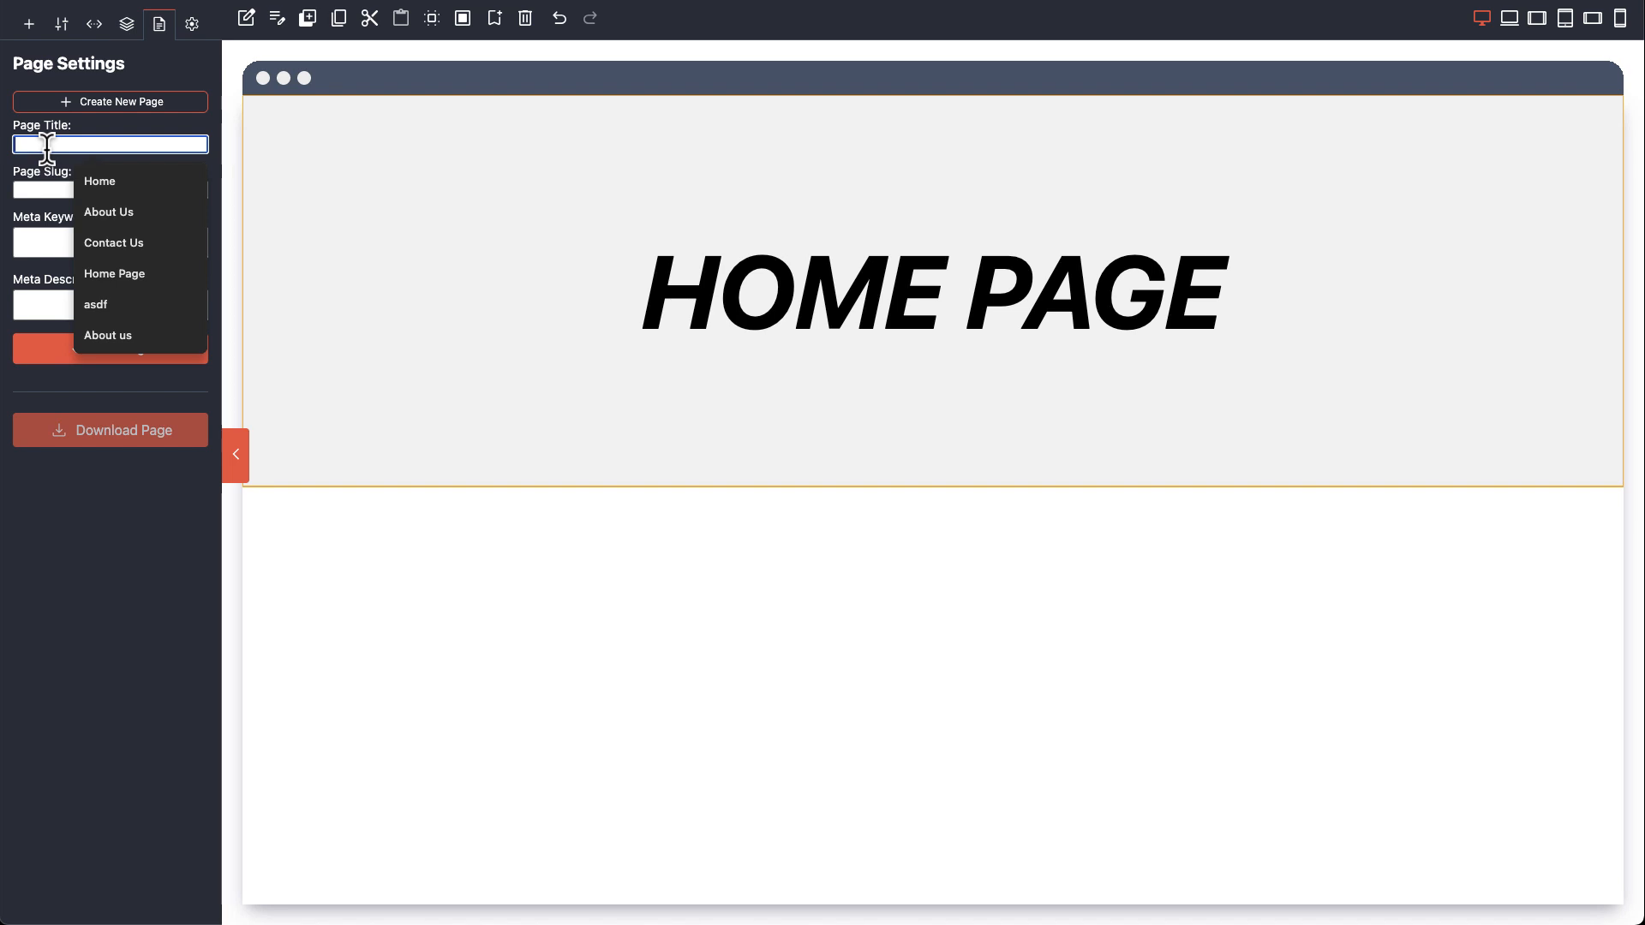
pyautogui.write('Home')
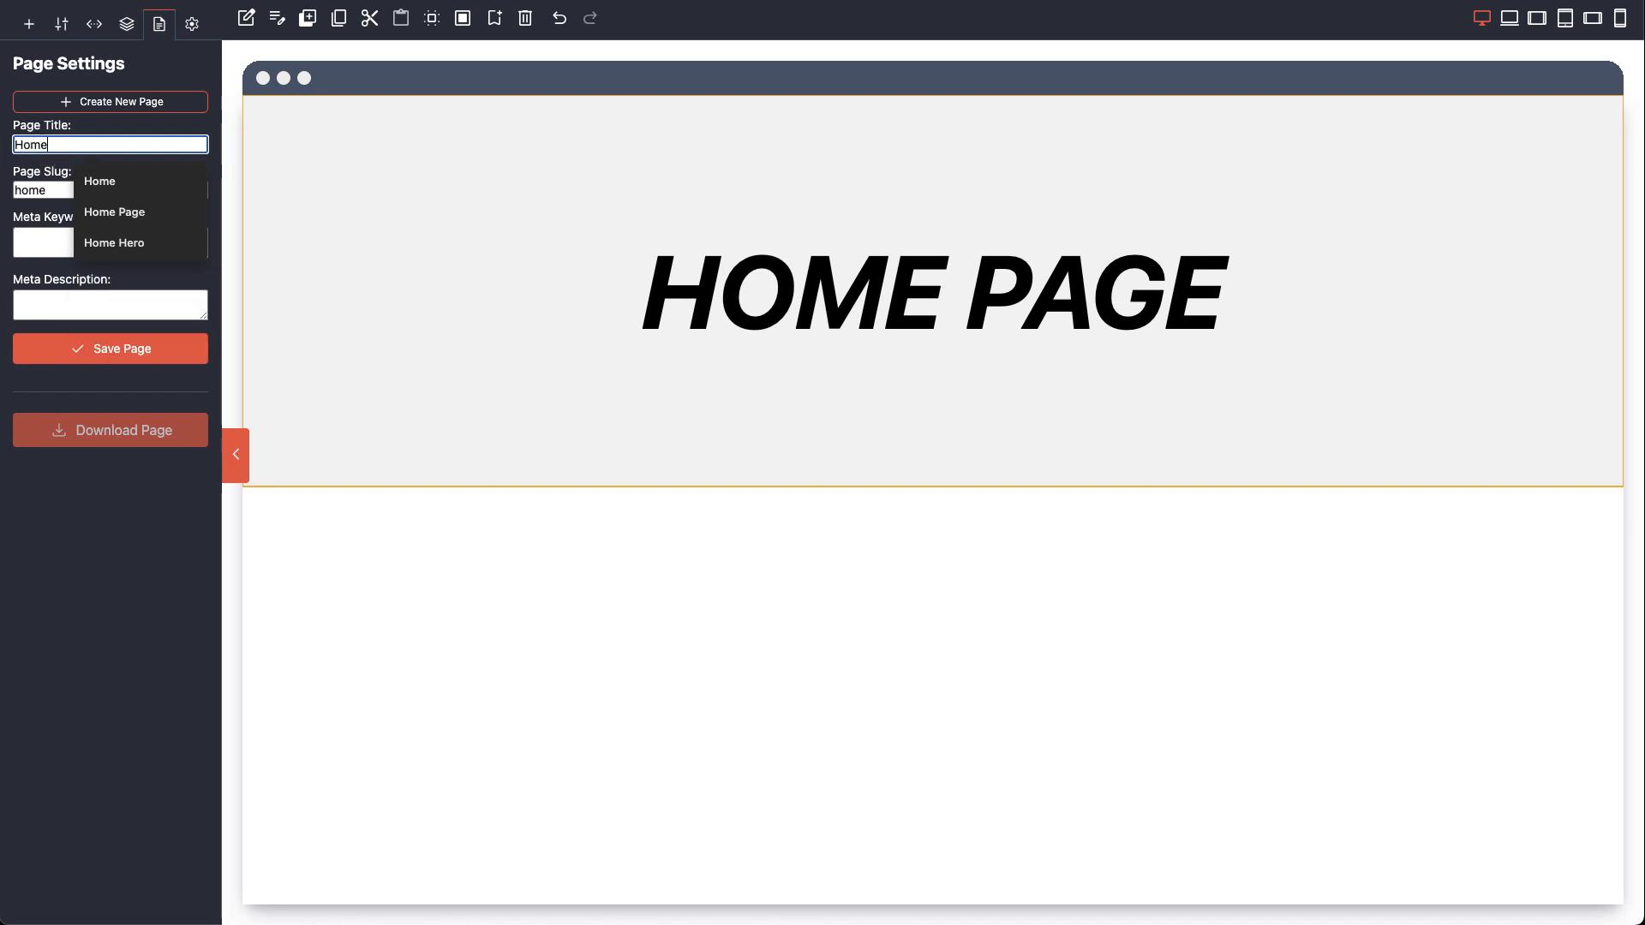
pyautogui.click(43, 235)
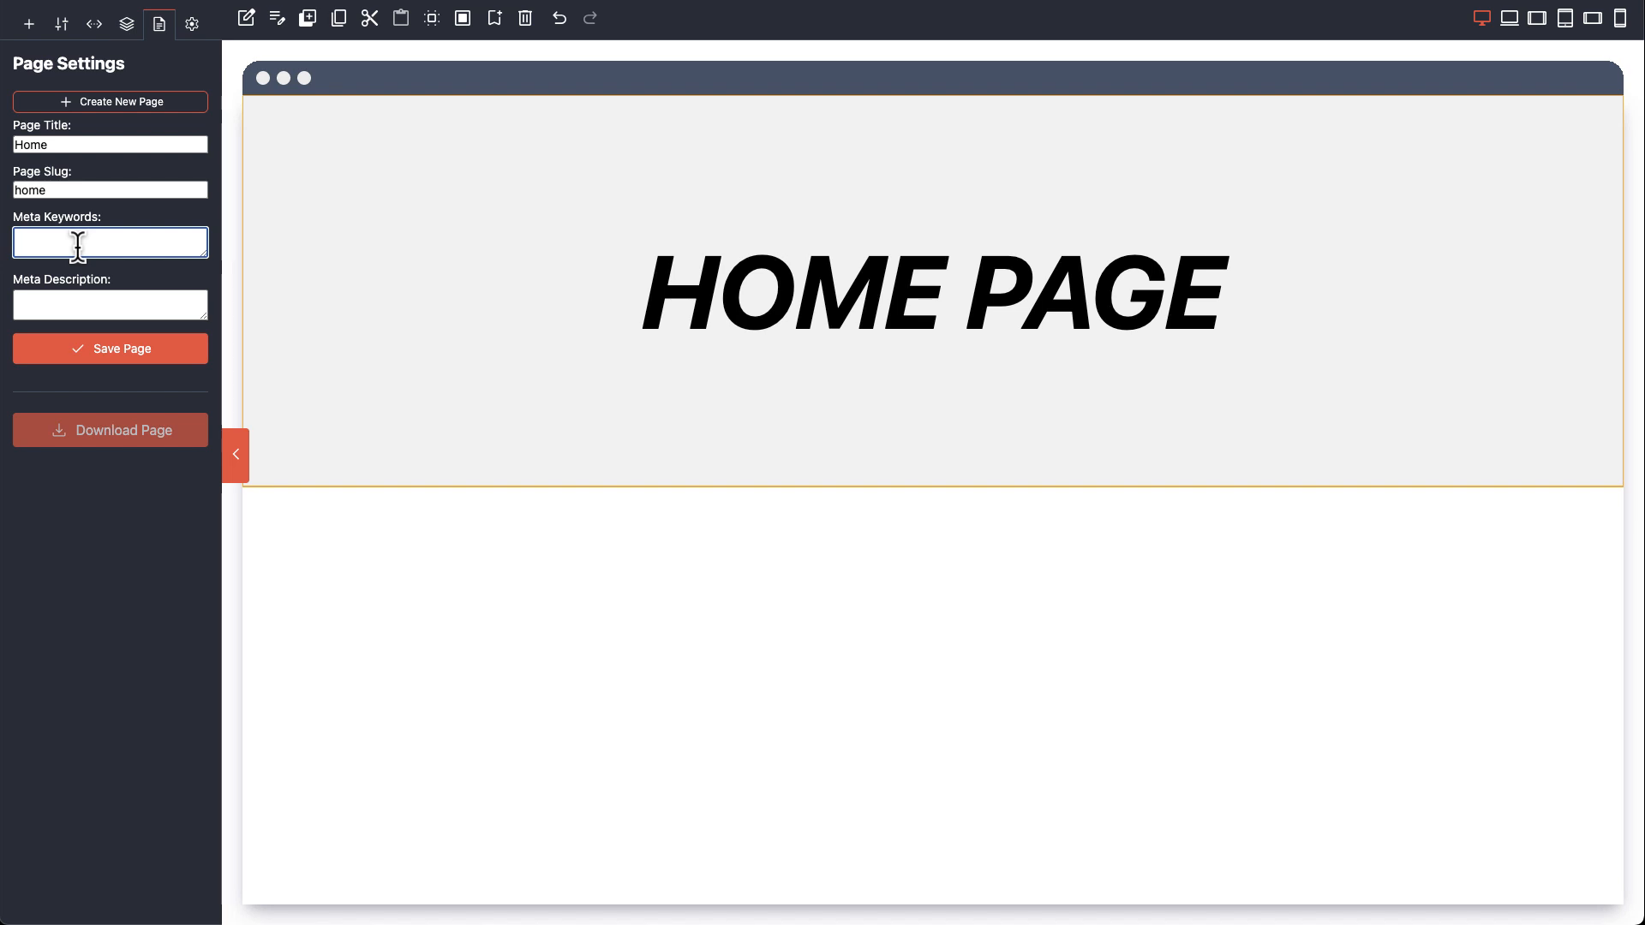
pyautogui.write('Home, page')
pyautogui.press('Tab')
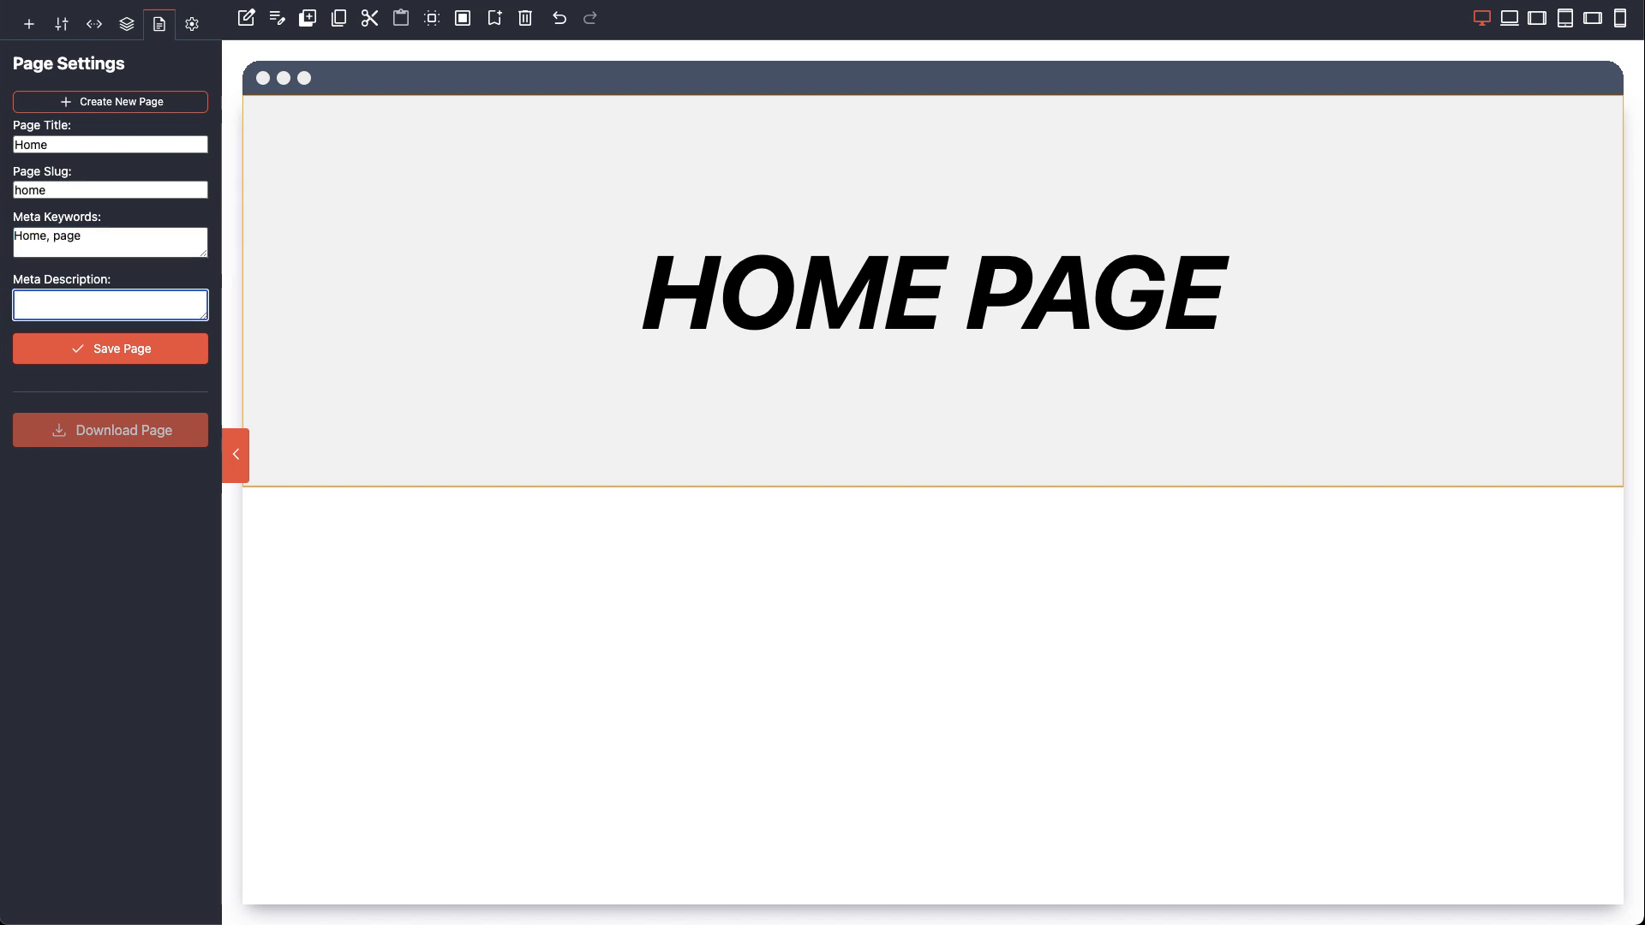
pyautogui.write('Homepage for our project')
pyautogui.click(93, 351)
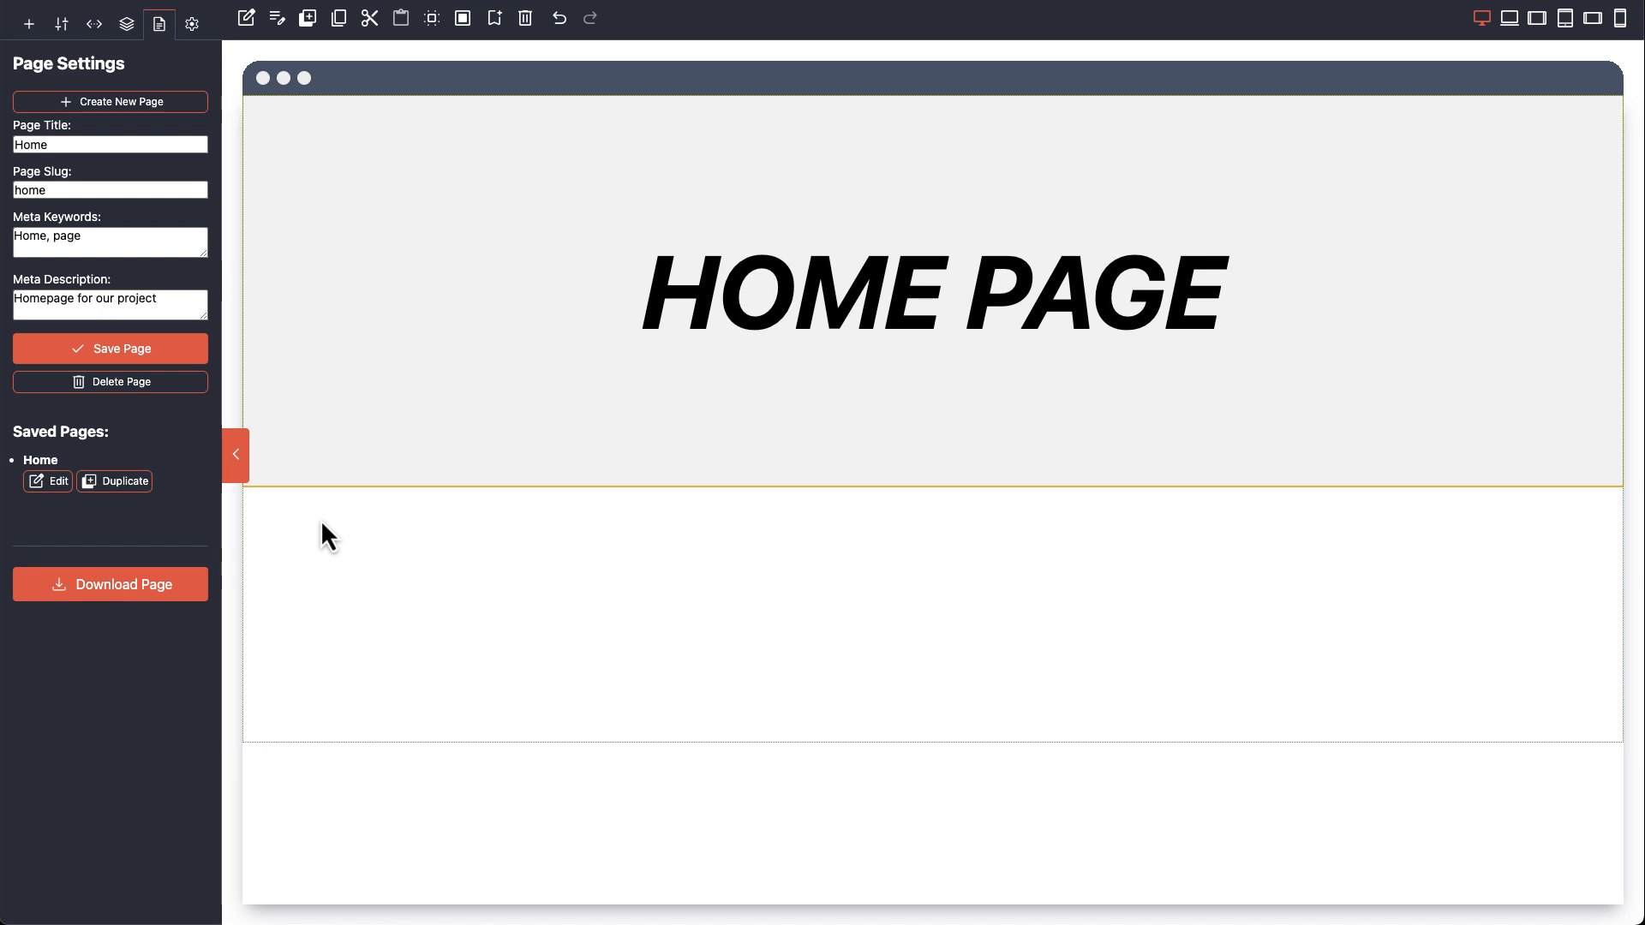
# Step: Insert a paragraph element and move it below the header in the element tree
pyautogui.click(42, 38)
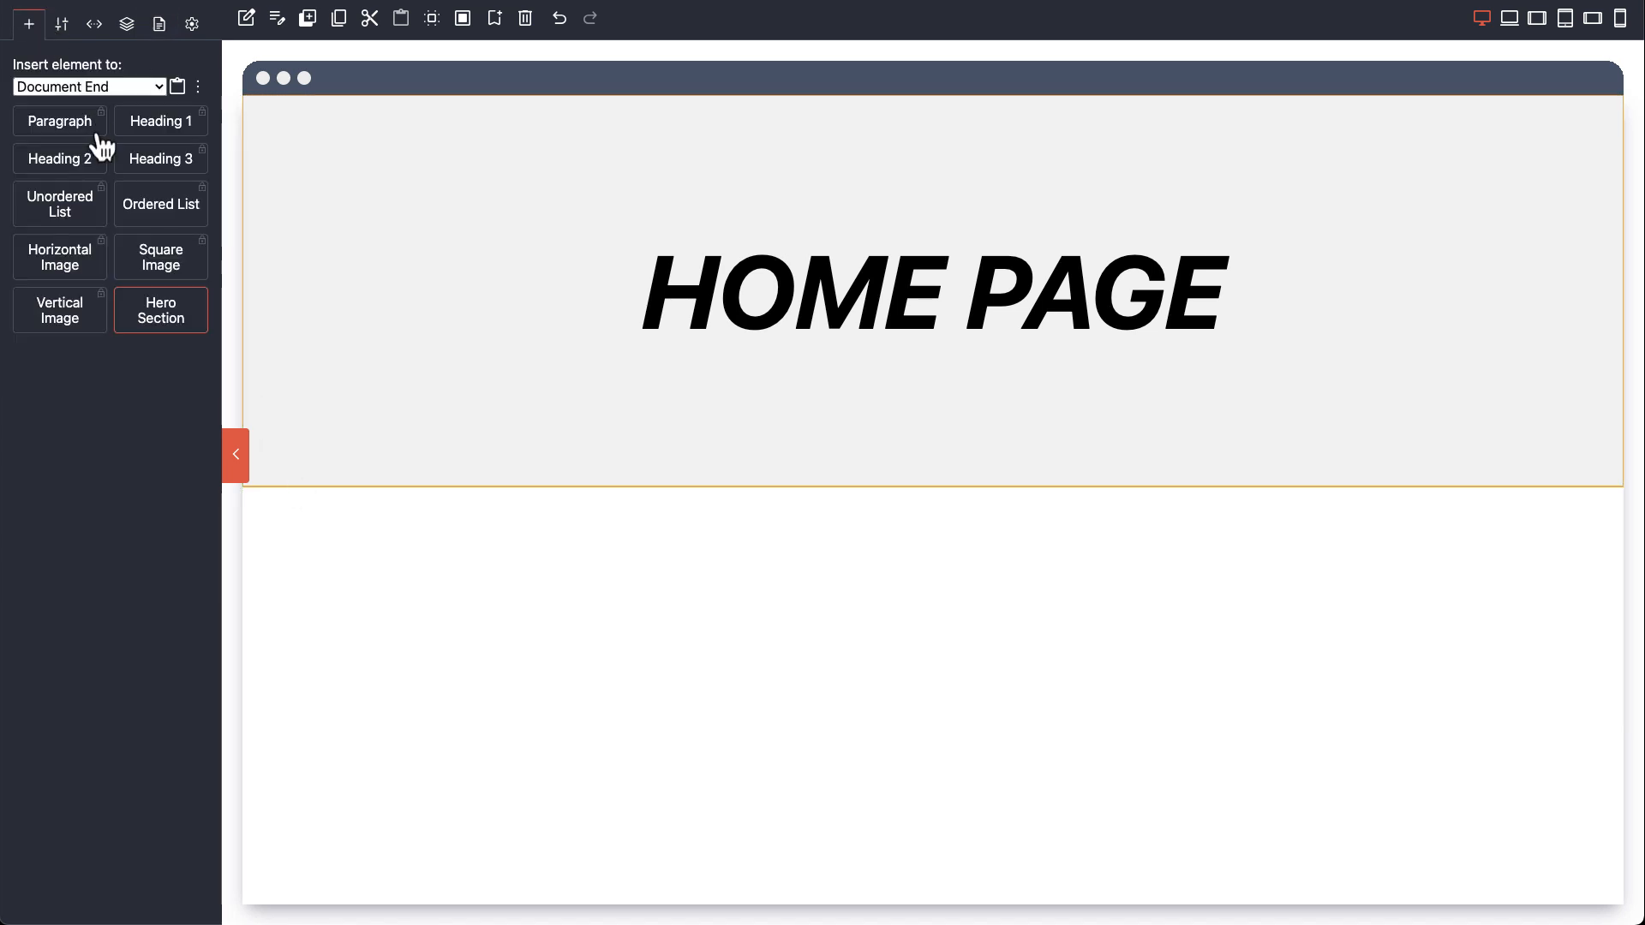
pyautogui.moveTo(59, 125); pyautogui.dragTo(394, 610)
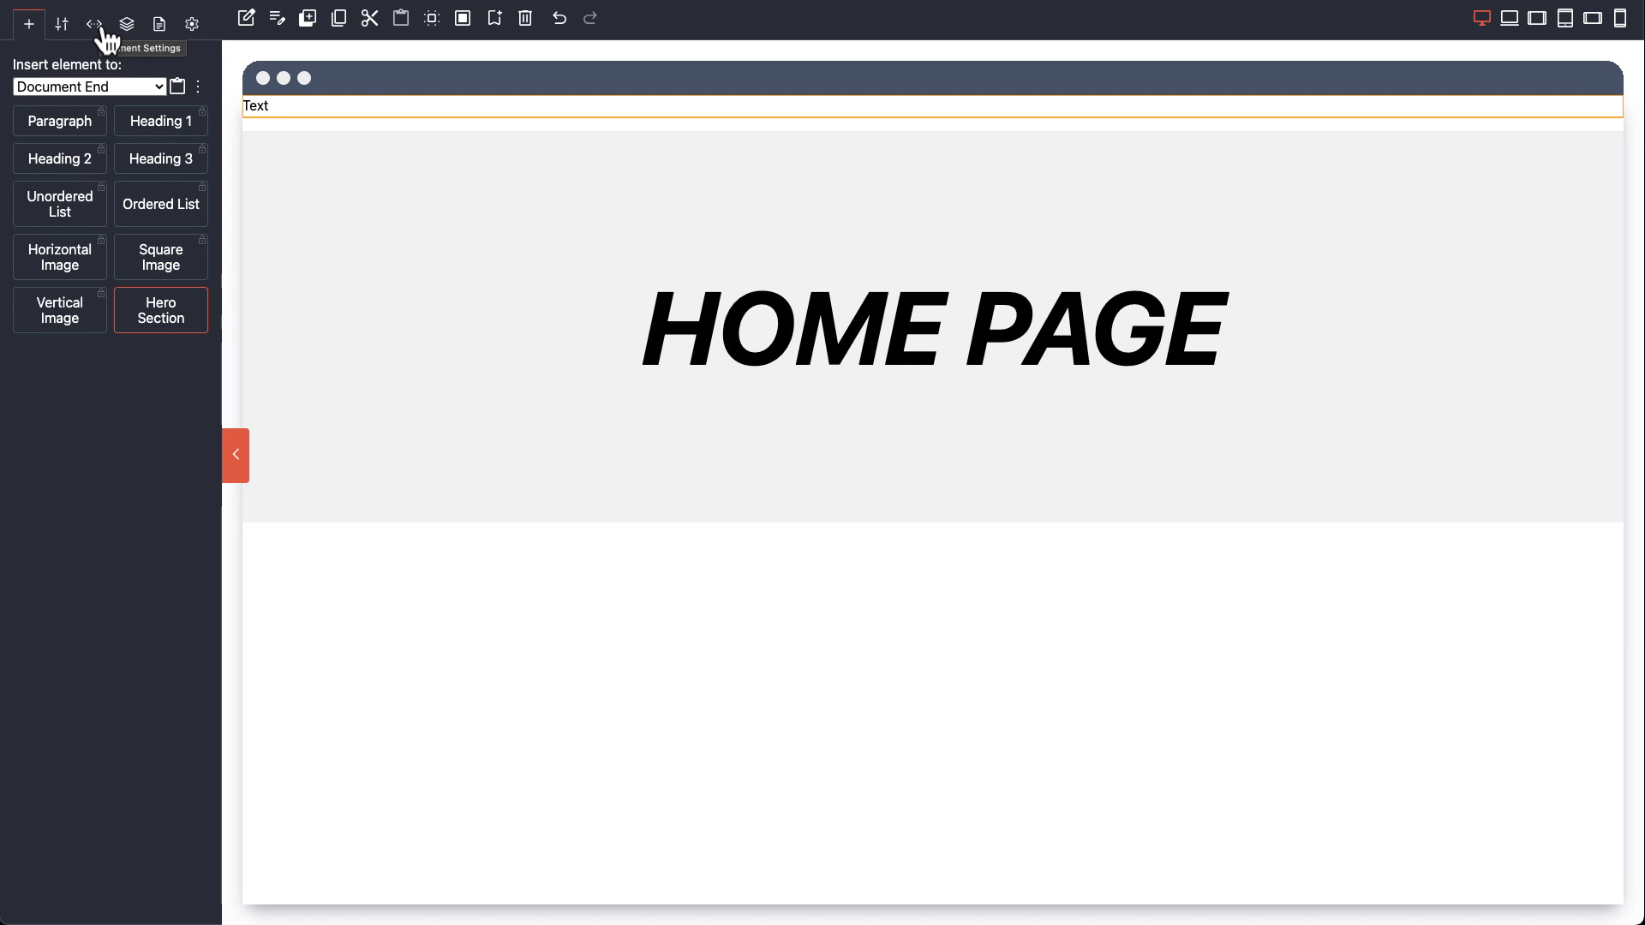
pyautogui.click(127, 26)
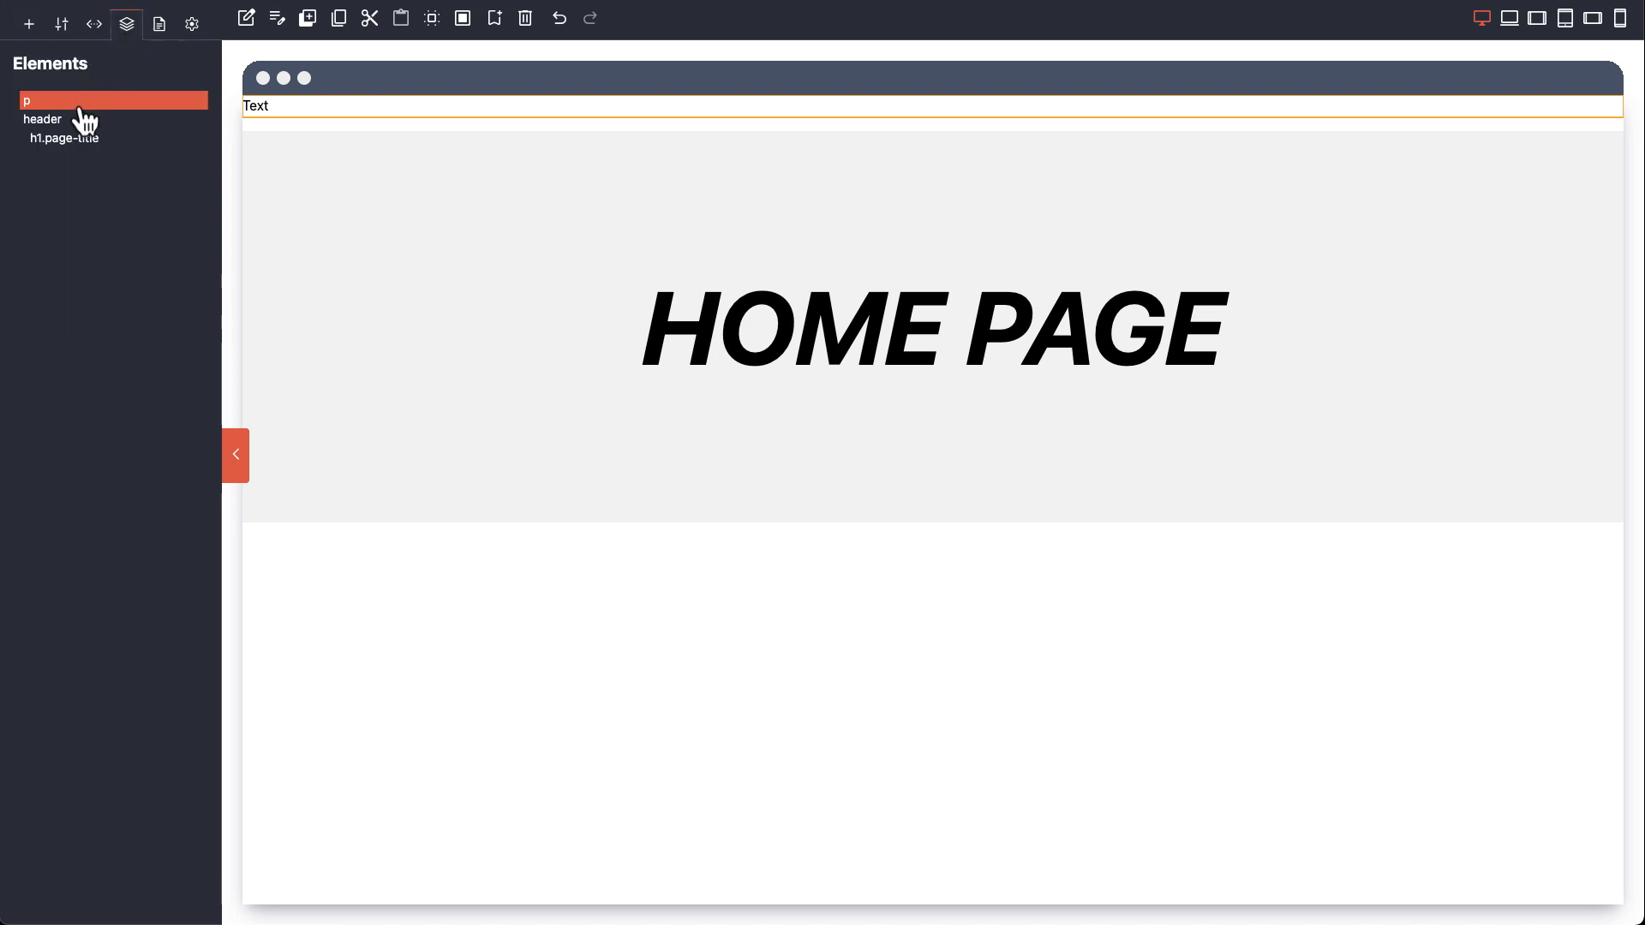
pyautogui.moveTo(80, 105); pyautogui.dragTo(92, 144)
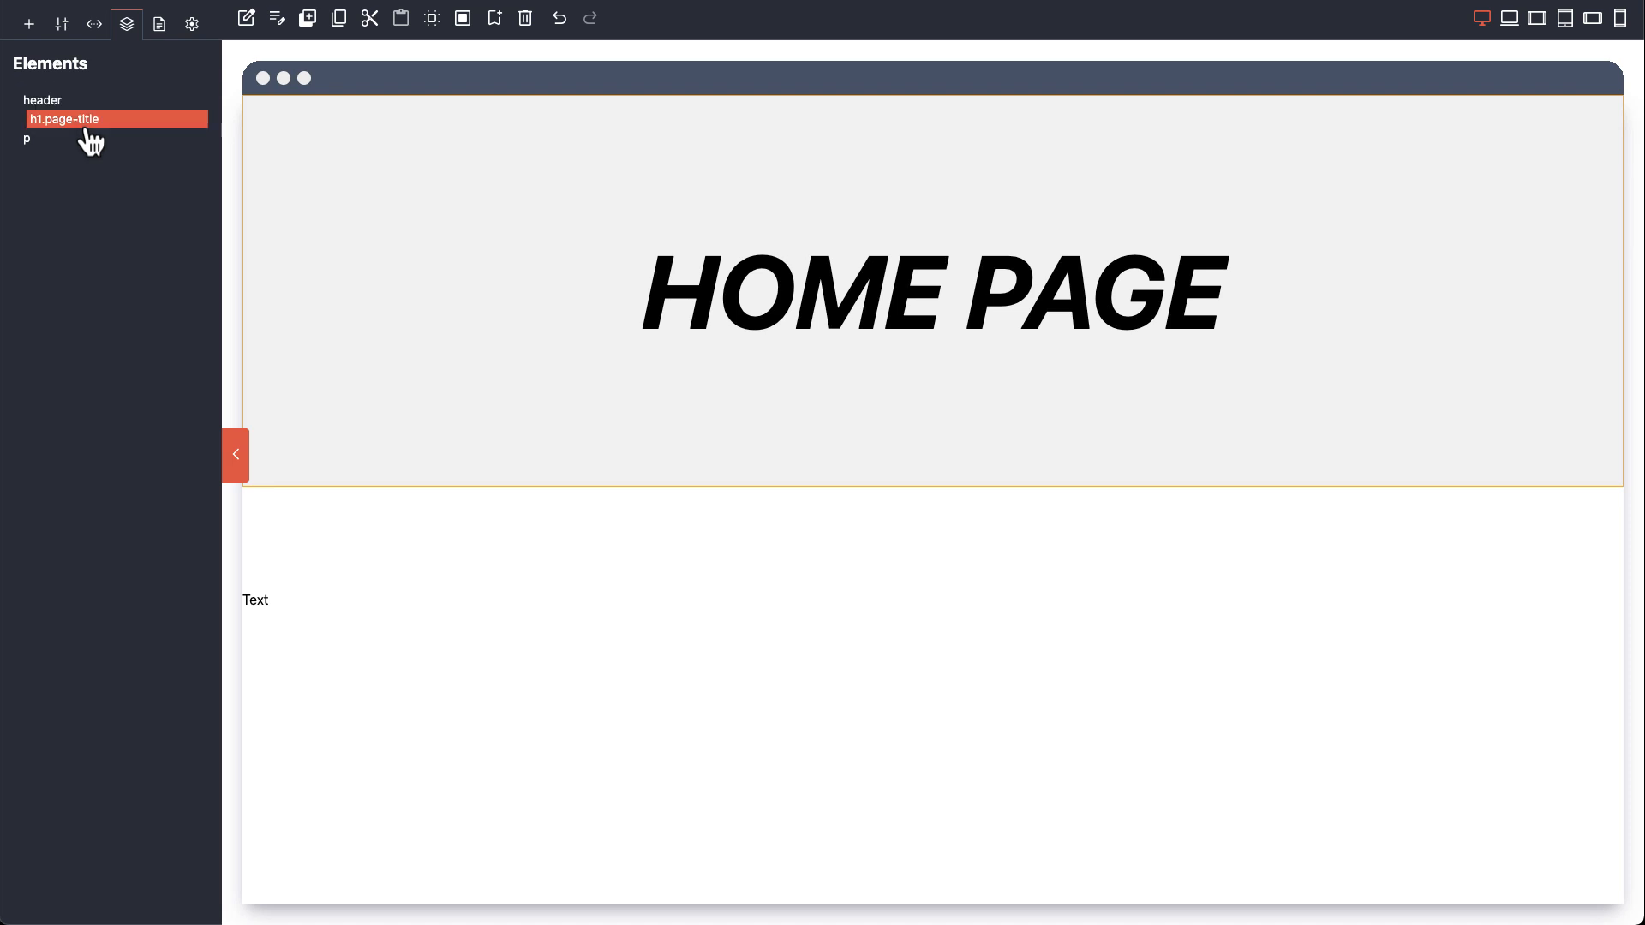
# Step: Wrap the paragraph below the header in a div element
pyautogui.click(77, 144)
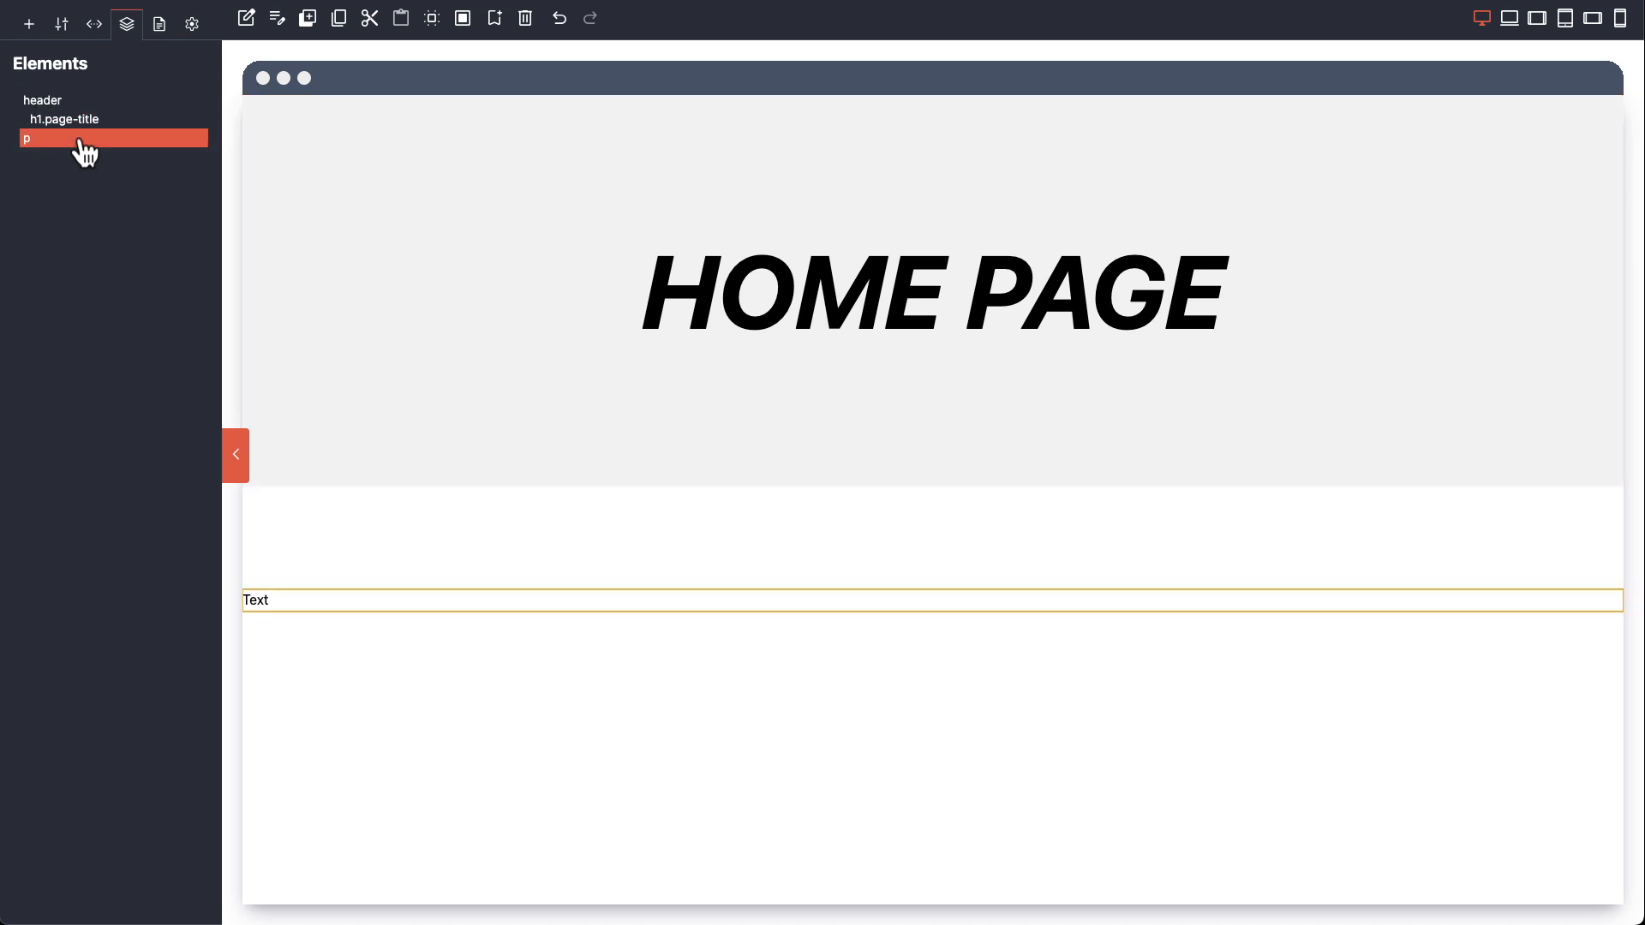
pyautogui.click(466, 32)
pyautogui.click(488, 63)
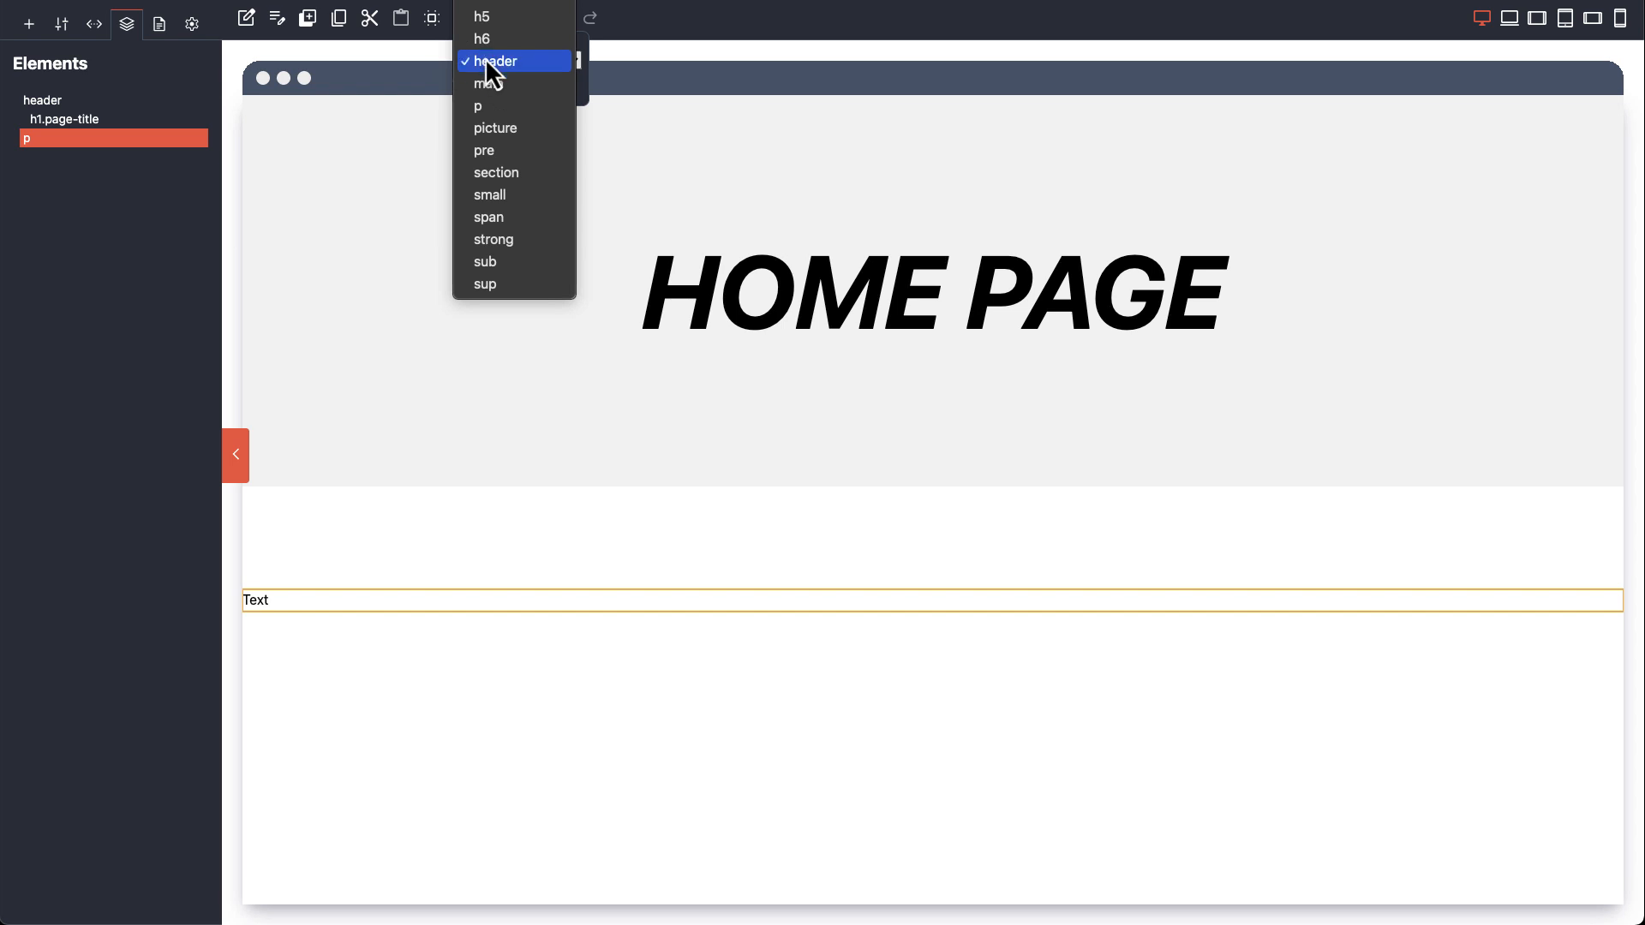
pyautogui.scroll(3, 491, 25)
pyautogui.scroll(4, 507, 24)
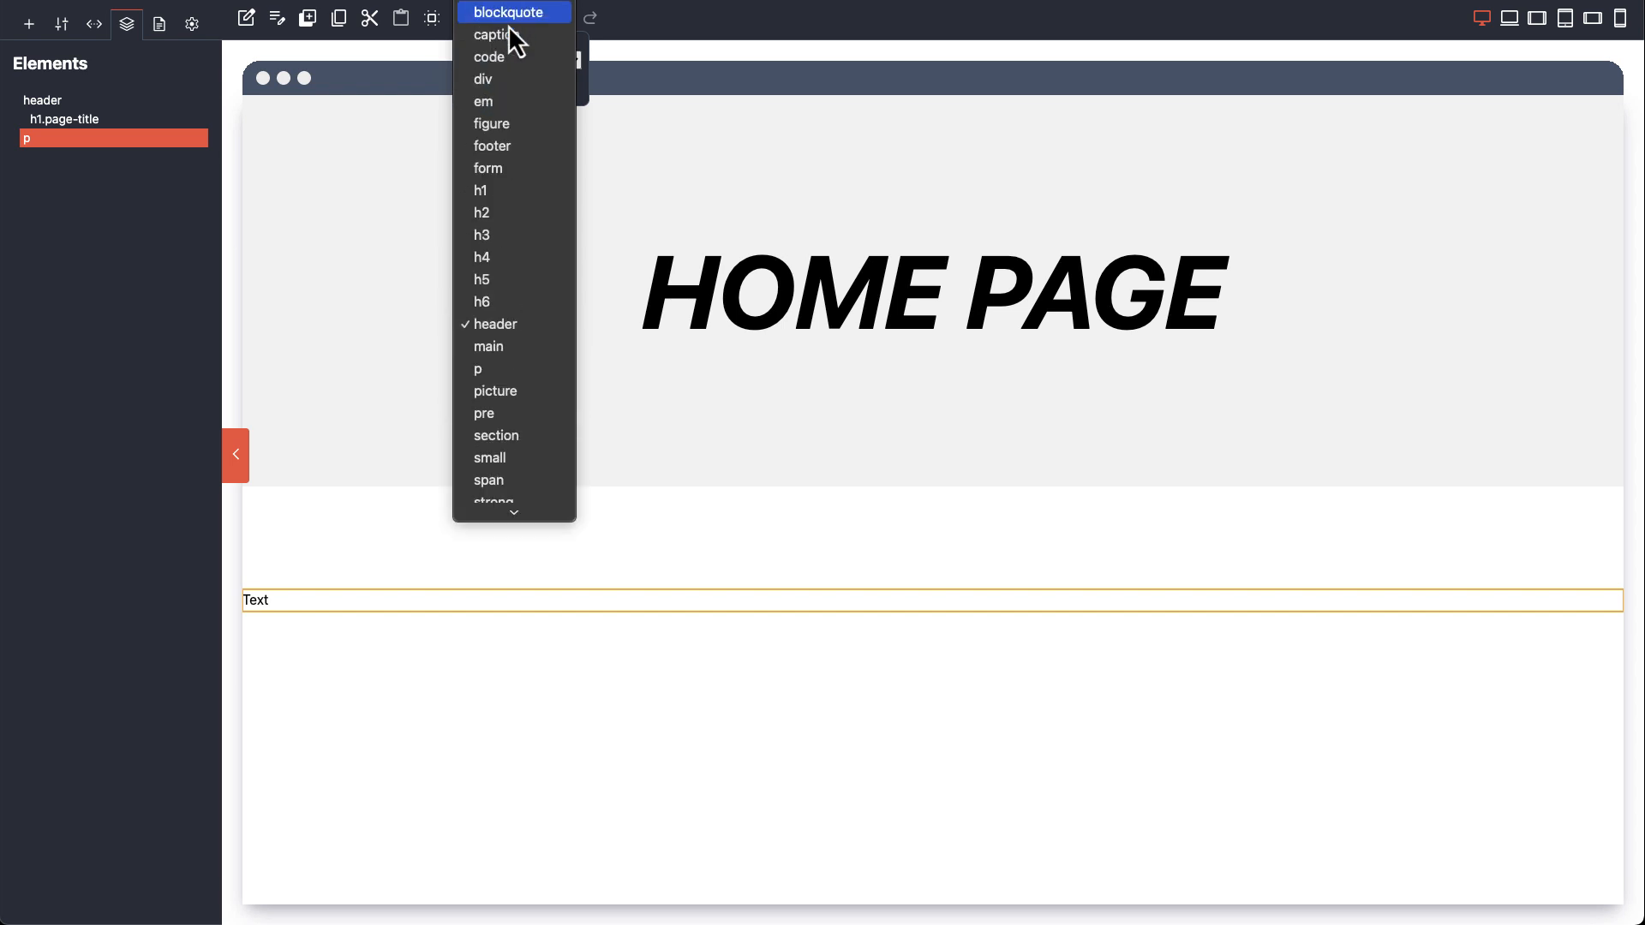
pyautogui.click(492, 80)
pyautogui.click(501, 101)
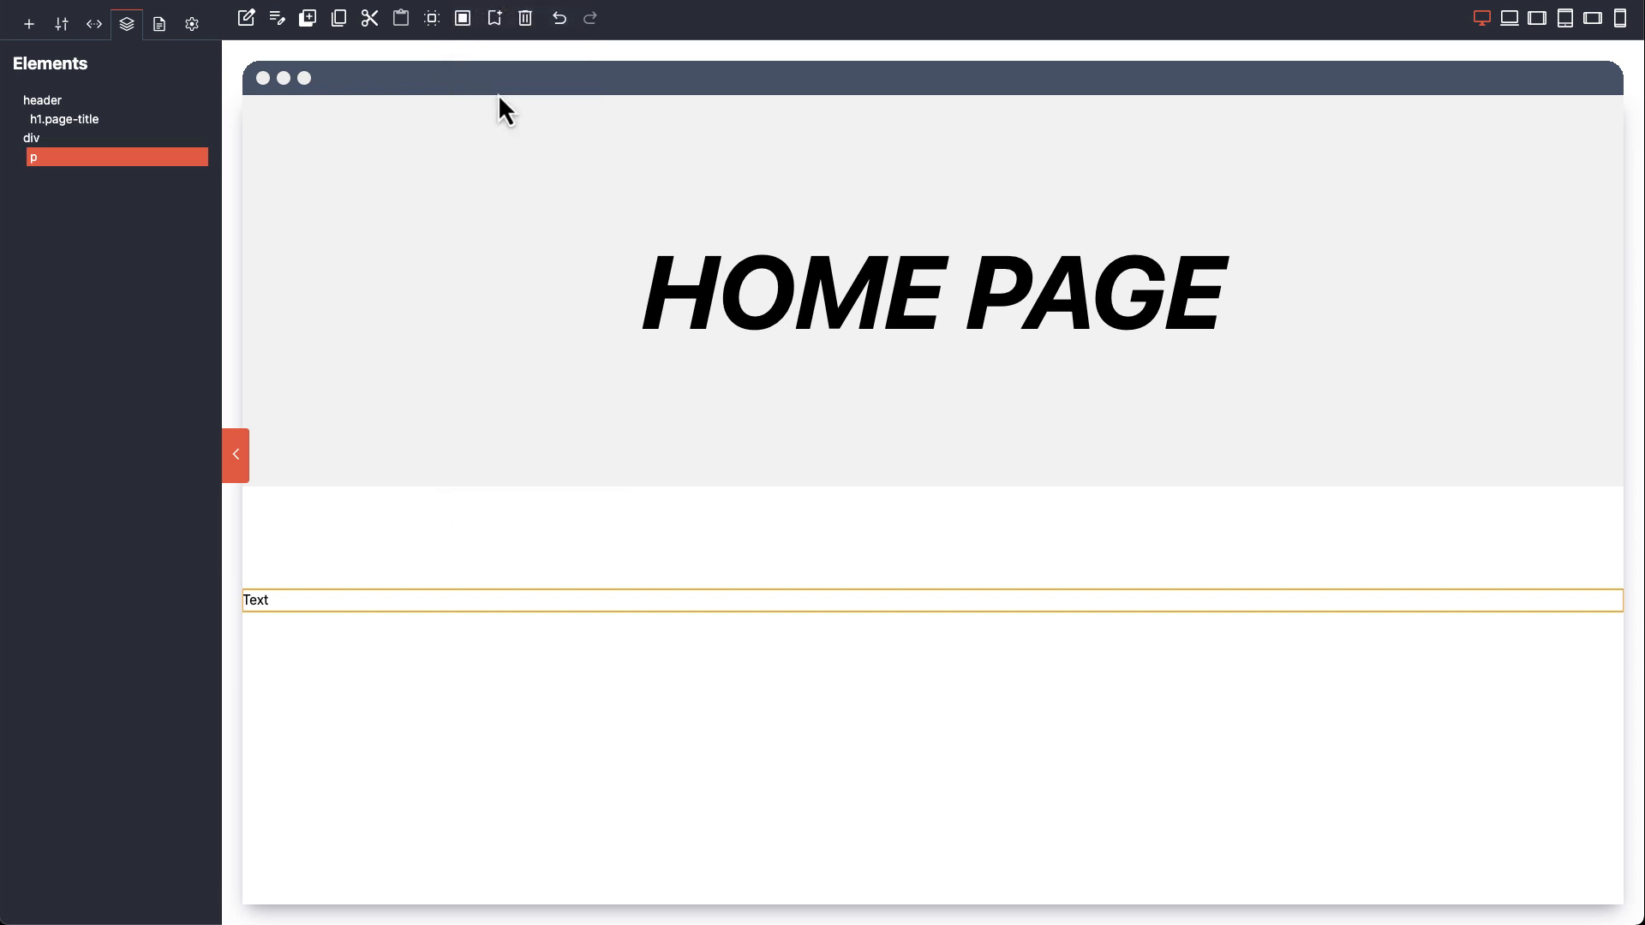
# Step: Change the tag of the wrapped paragraph to div
pyautogui.click(64, 25)
pyautogui.click(96, 26)
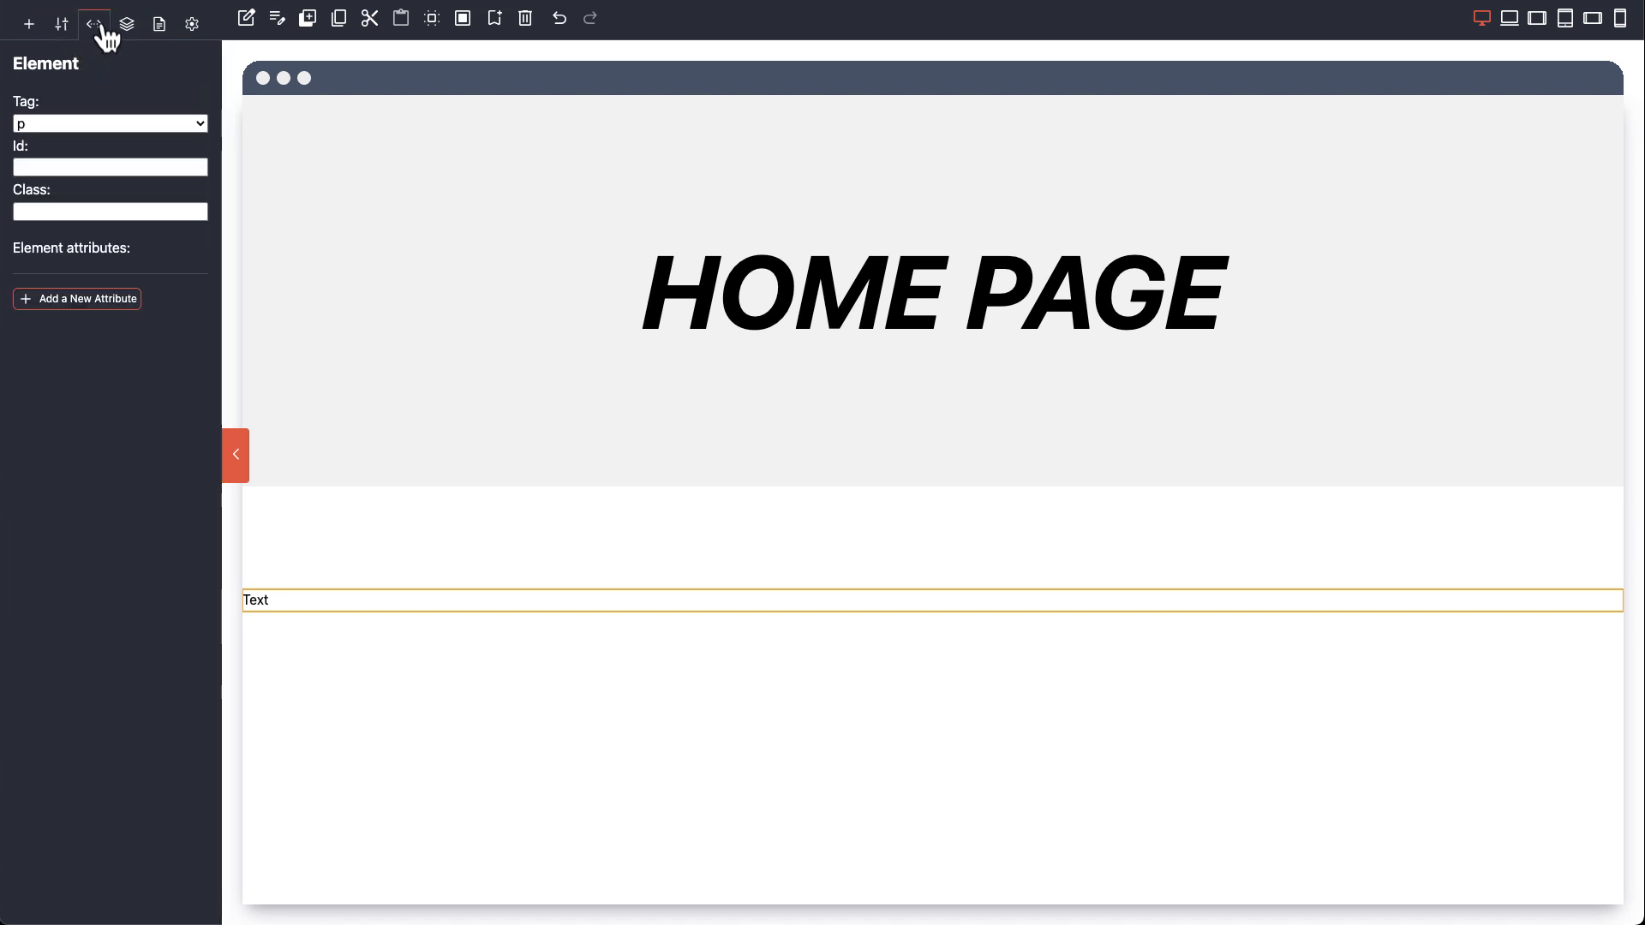
pyautogui.click(102, 123)
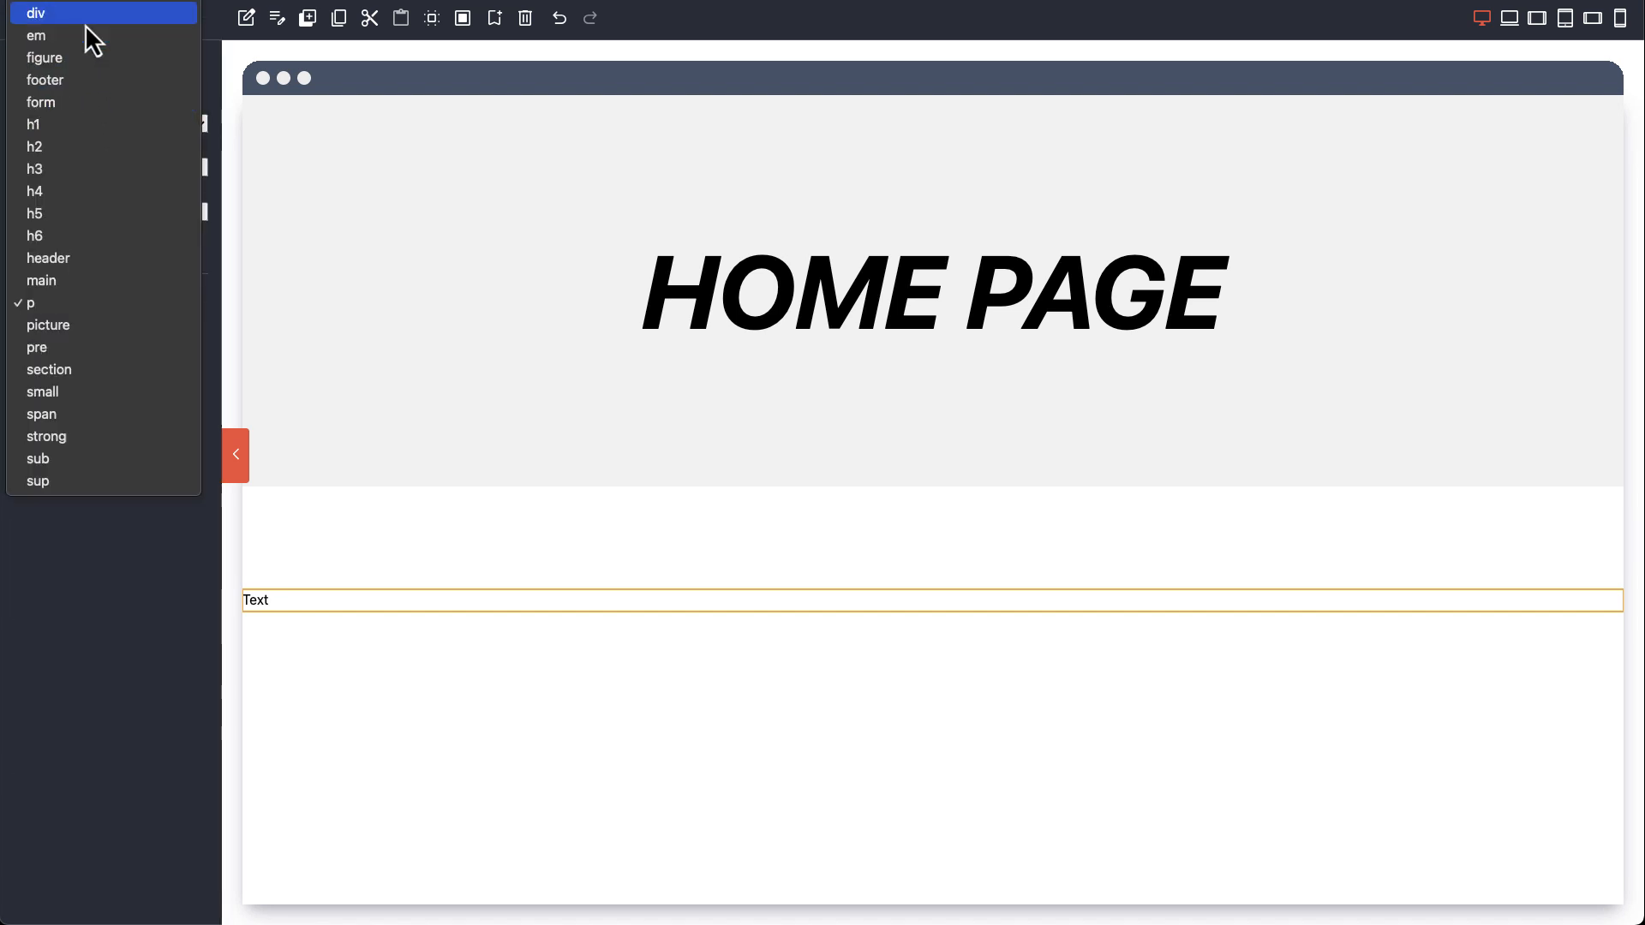
pyautogui.click(85, 22)
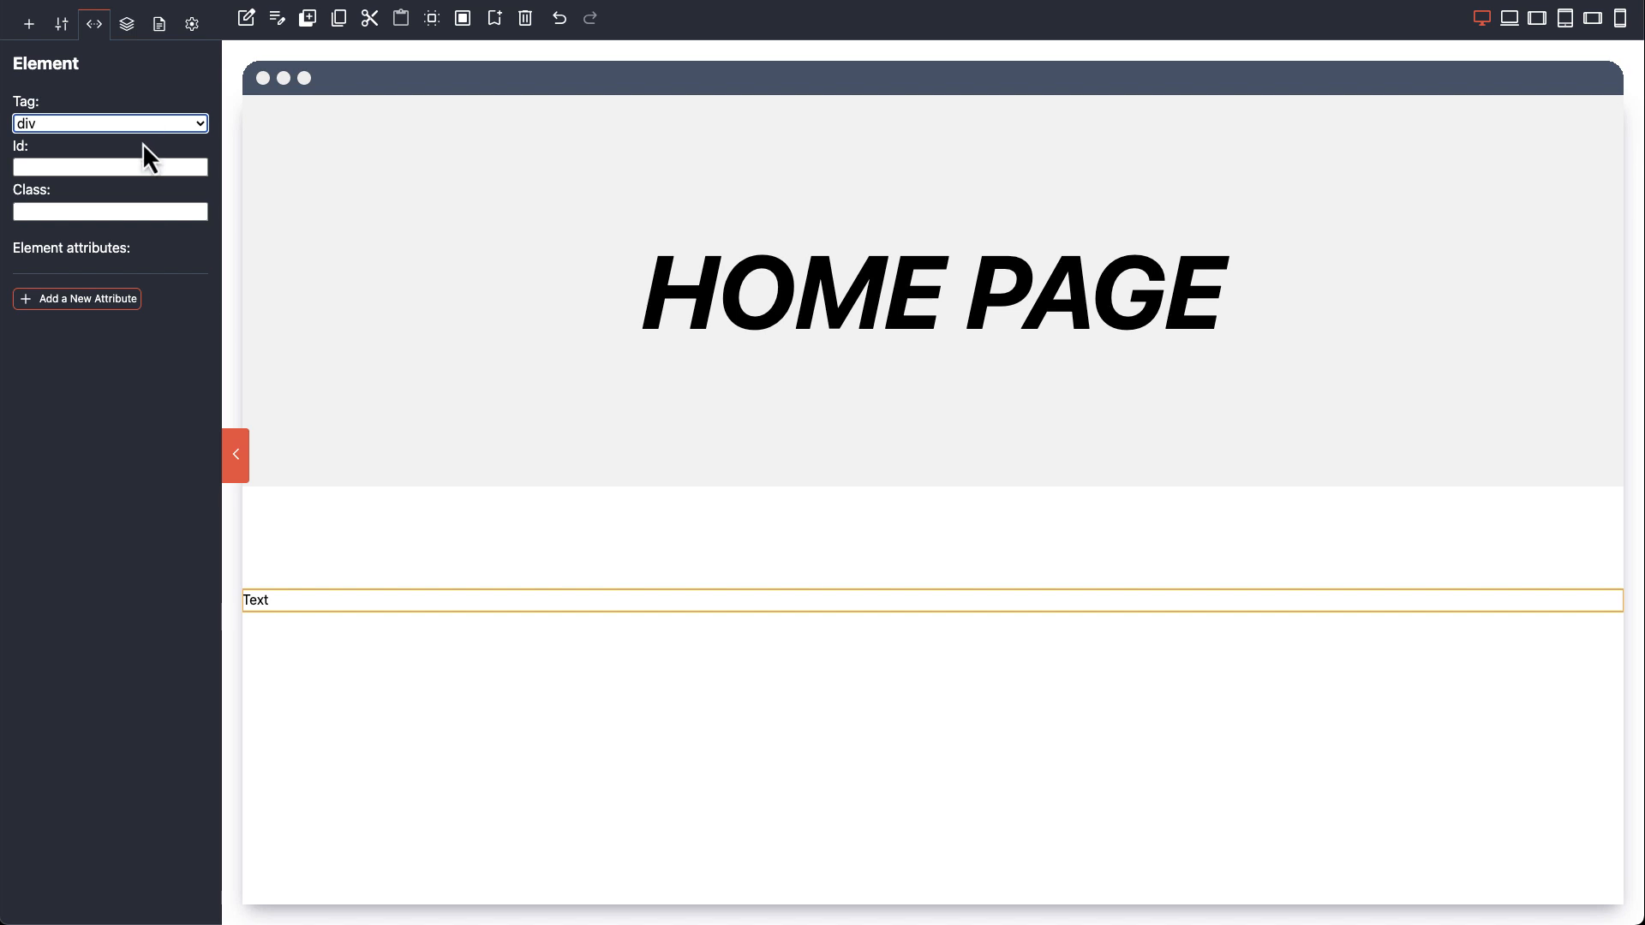
# Step: Replace the inner div's text with "Column" and duplicate that div
pyautogui.click(257, 600)
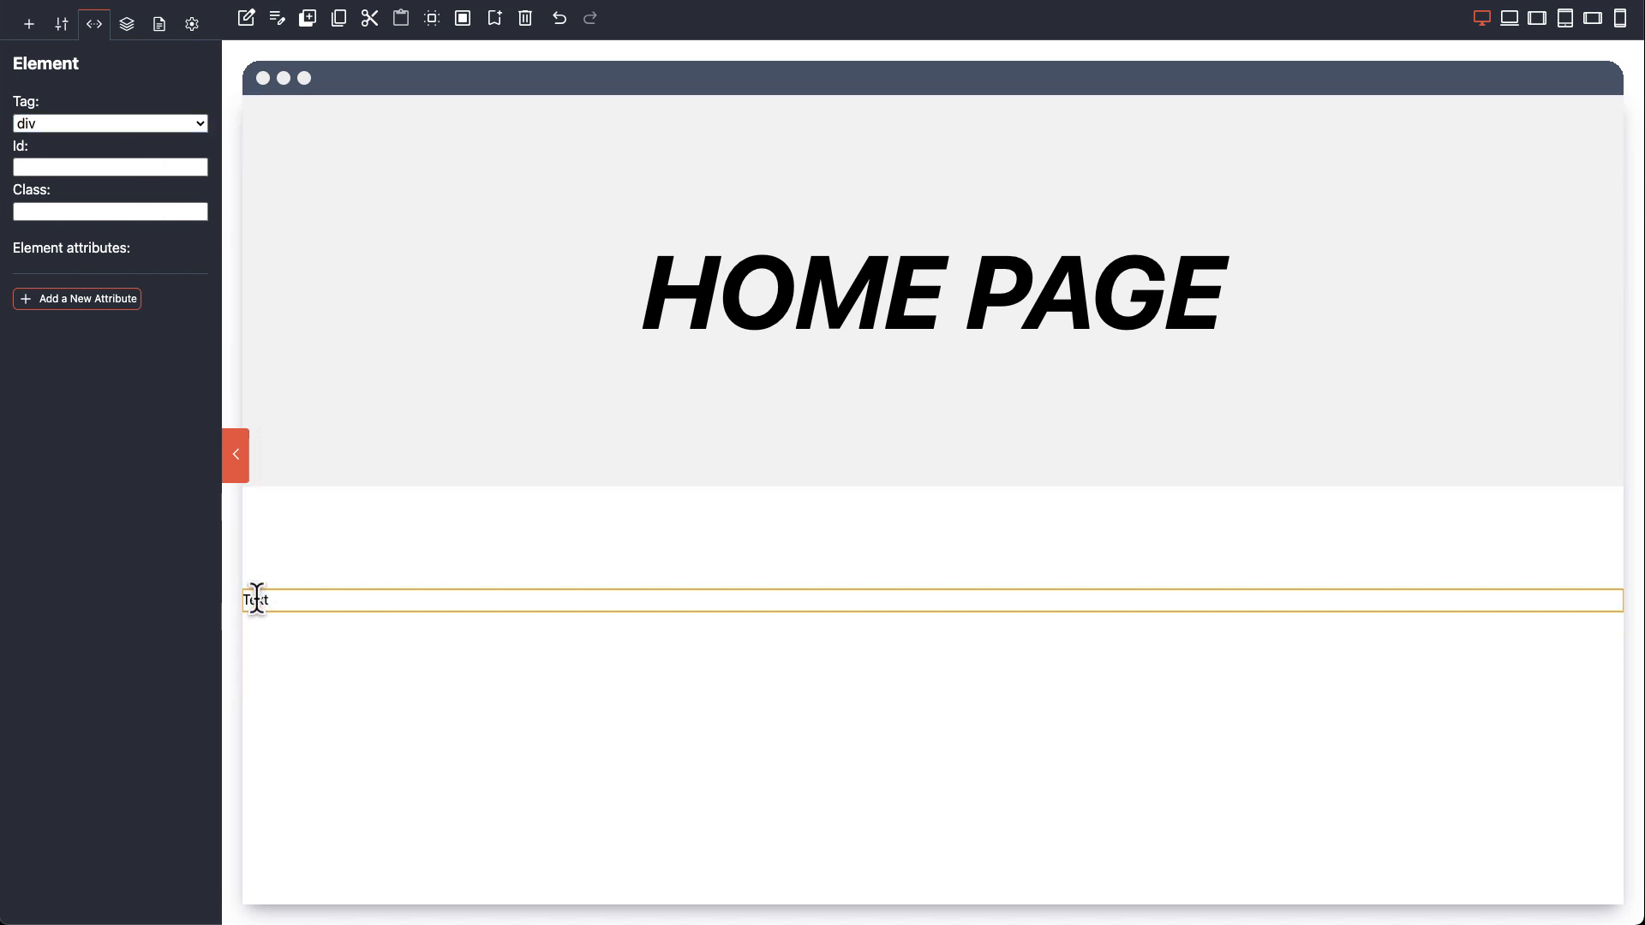
pyautogui.click(256, 26)
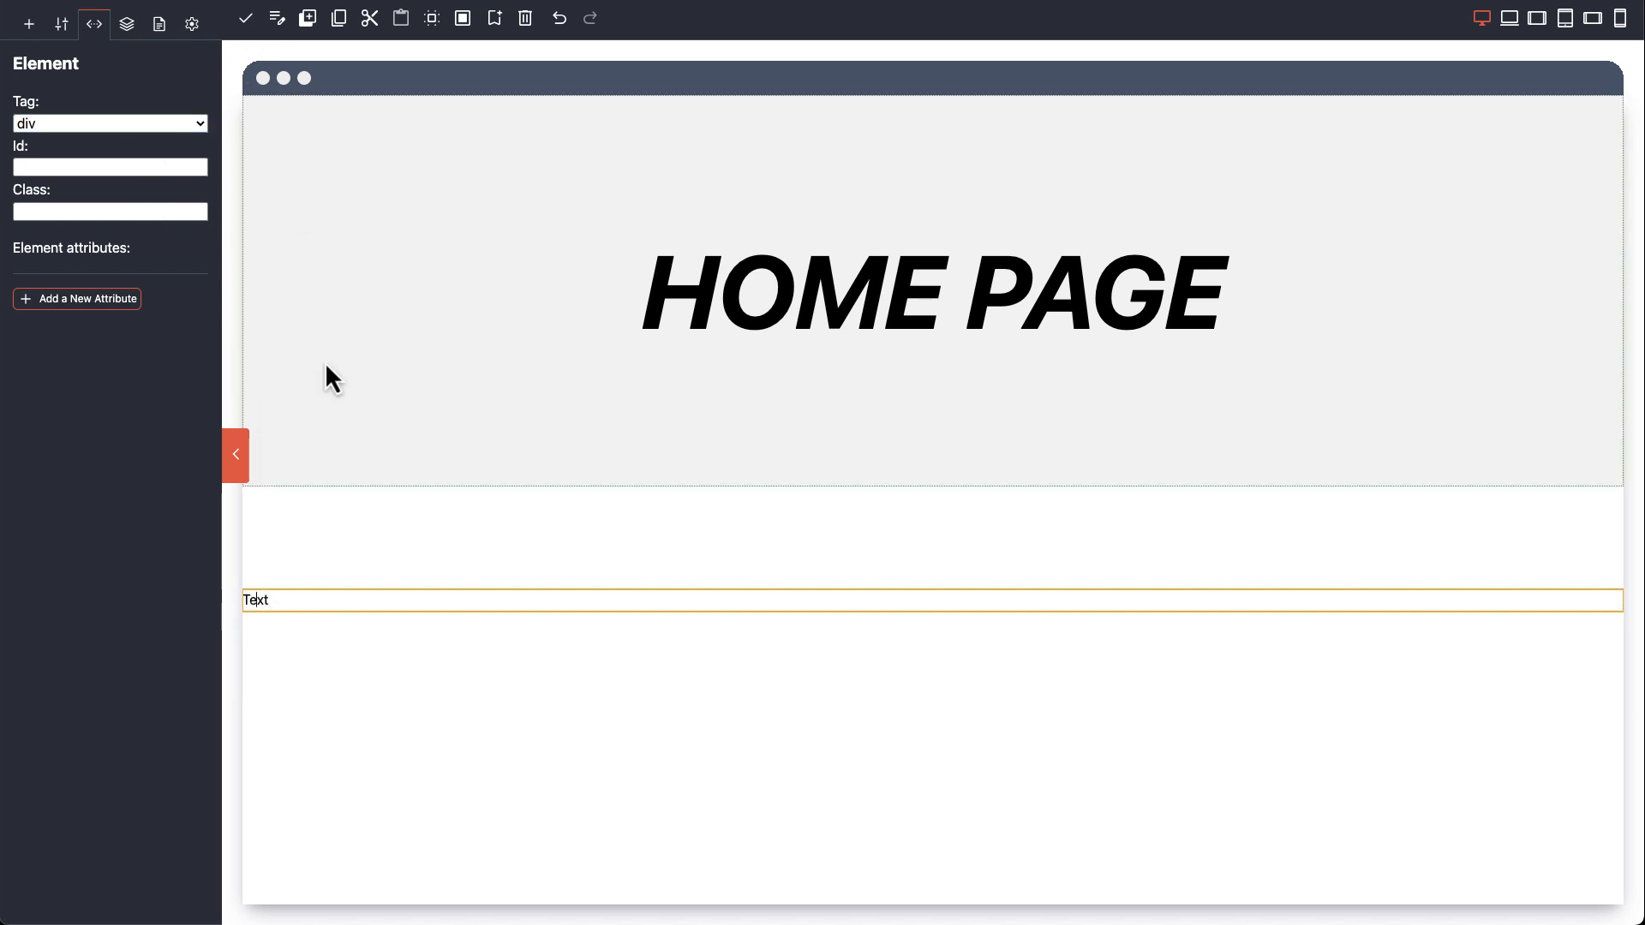
pyautogui.doubleClick(261, 600)
pyautogui.write('C')
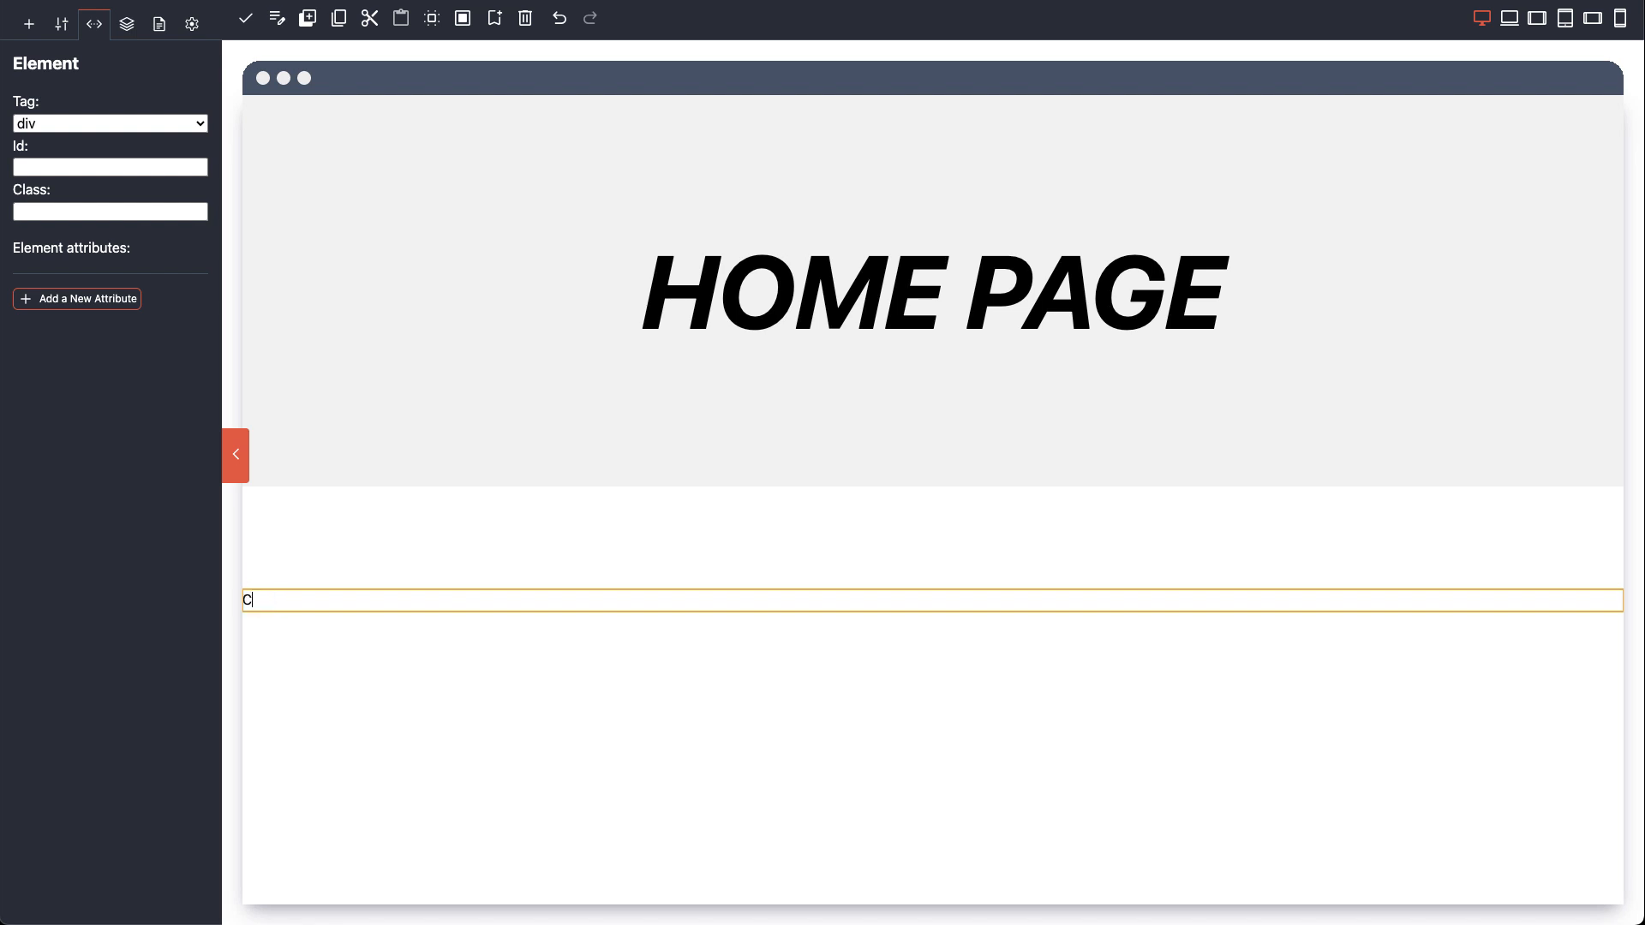
pyautogui.write('olumn')
pyautogui.click(249, 21)
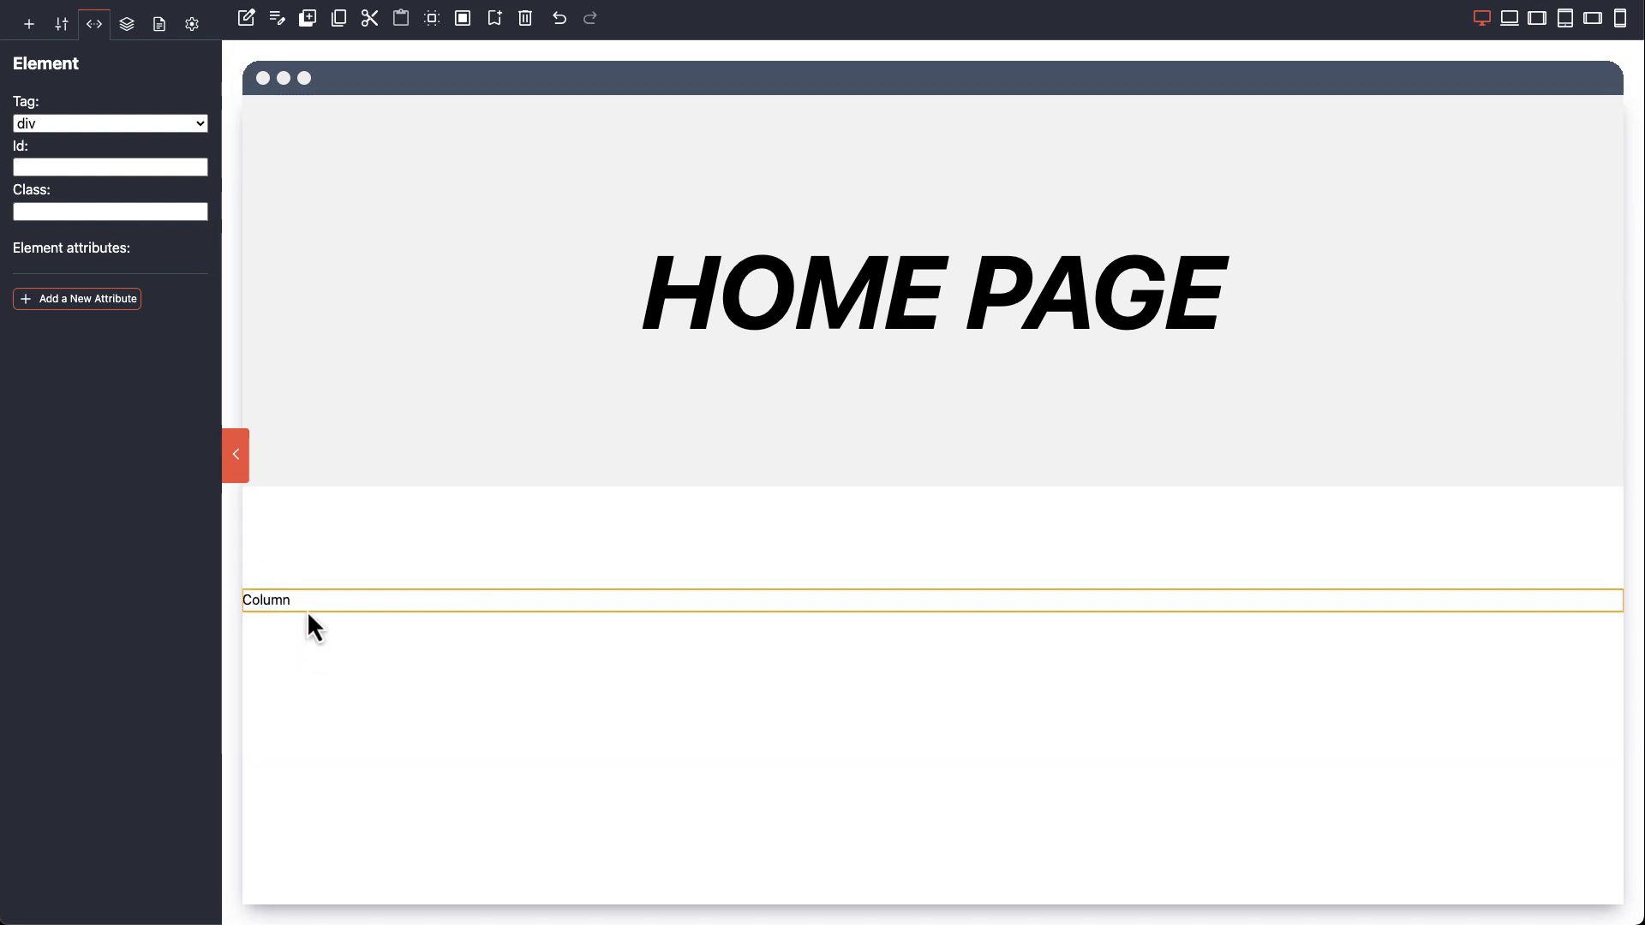
pyautogui.click(308, 23)
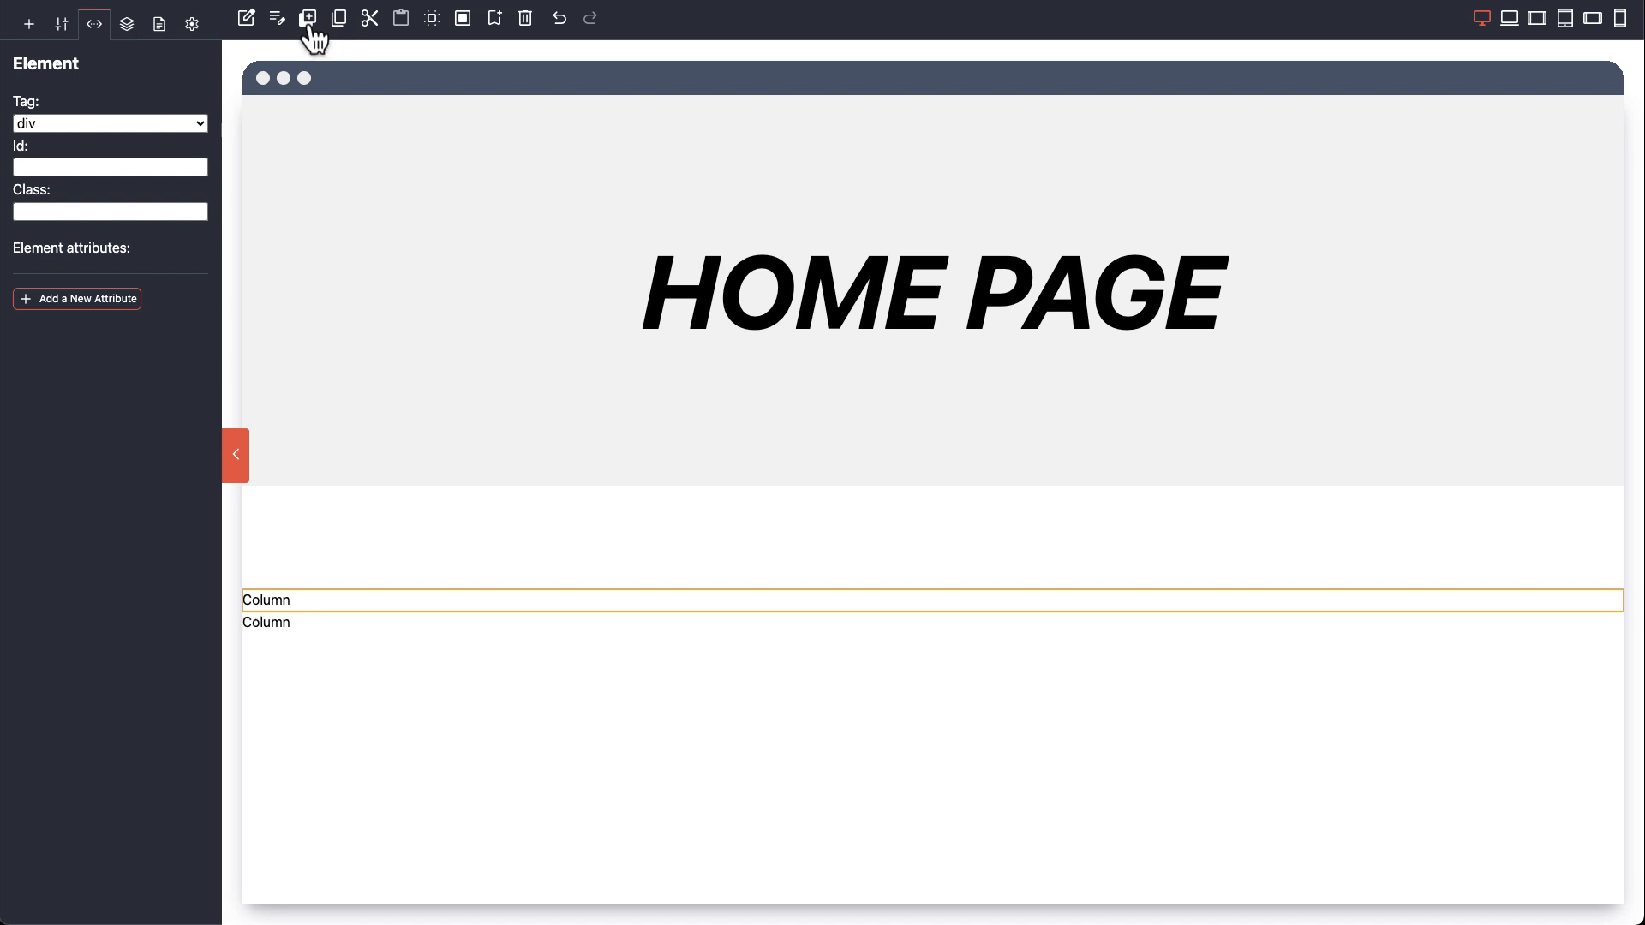
# Step: Give the outer div that holds both columns the class "vz-container"
pyautogui.click(137, 21)
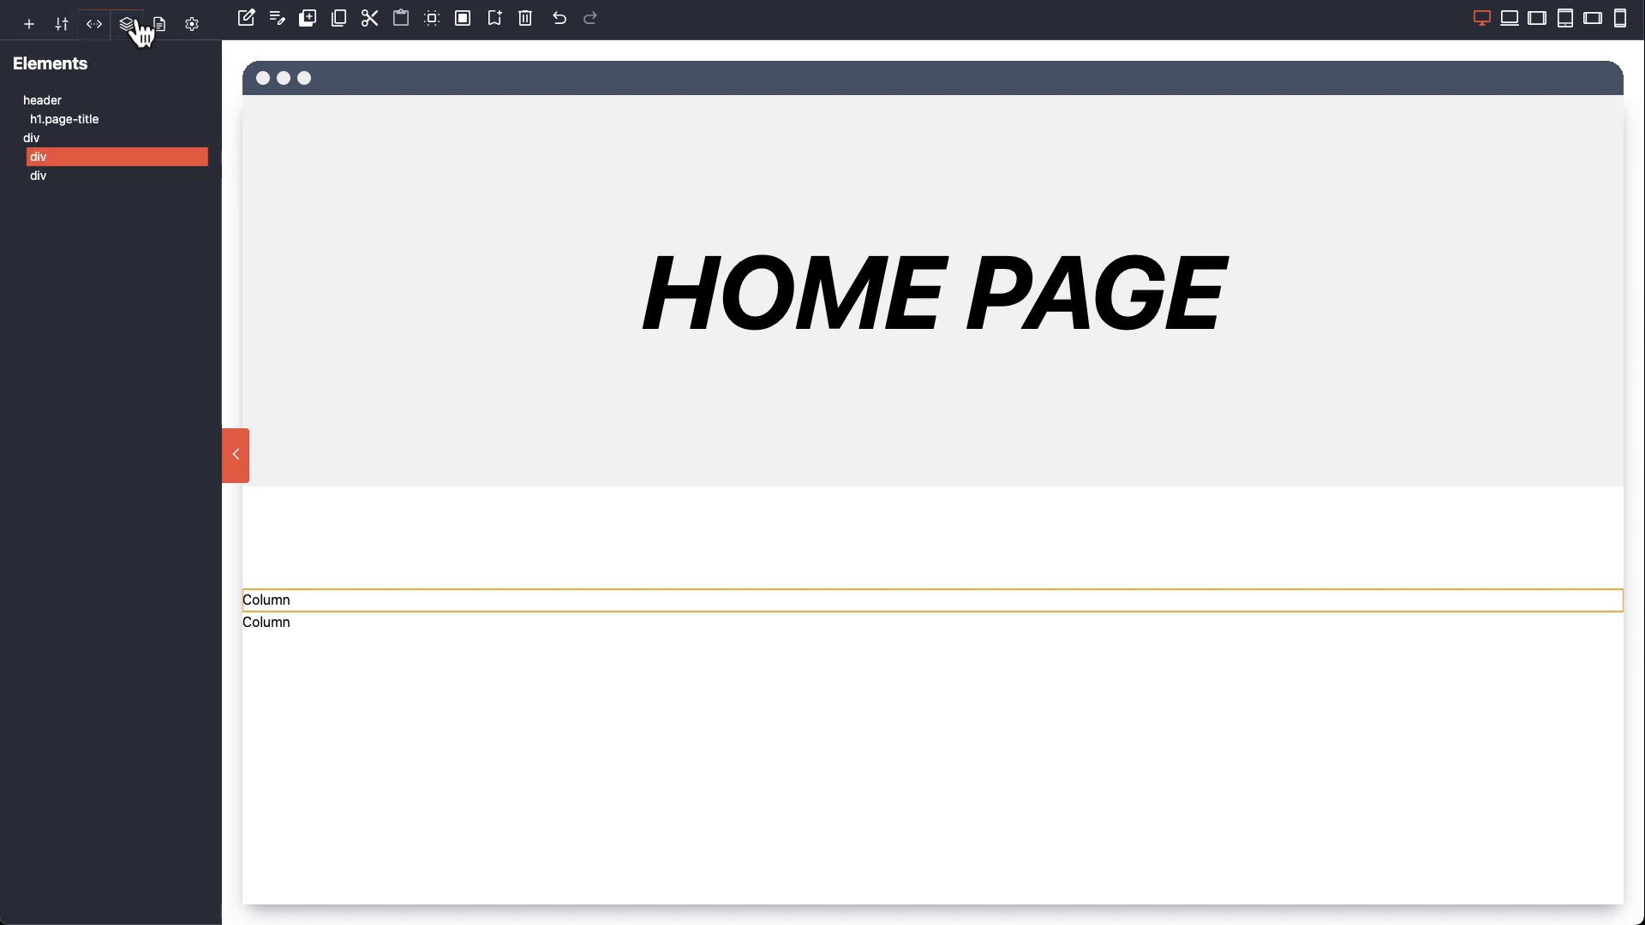
pyautogui.click(95, 139)
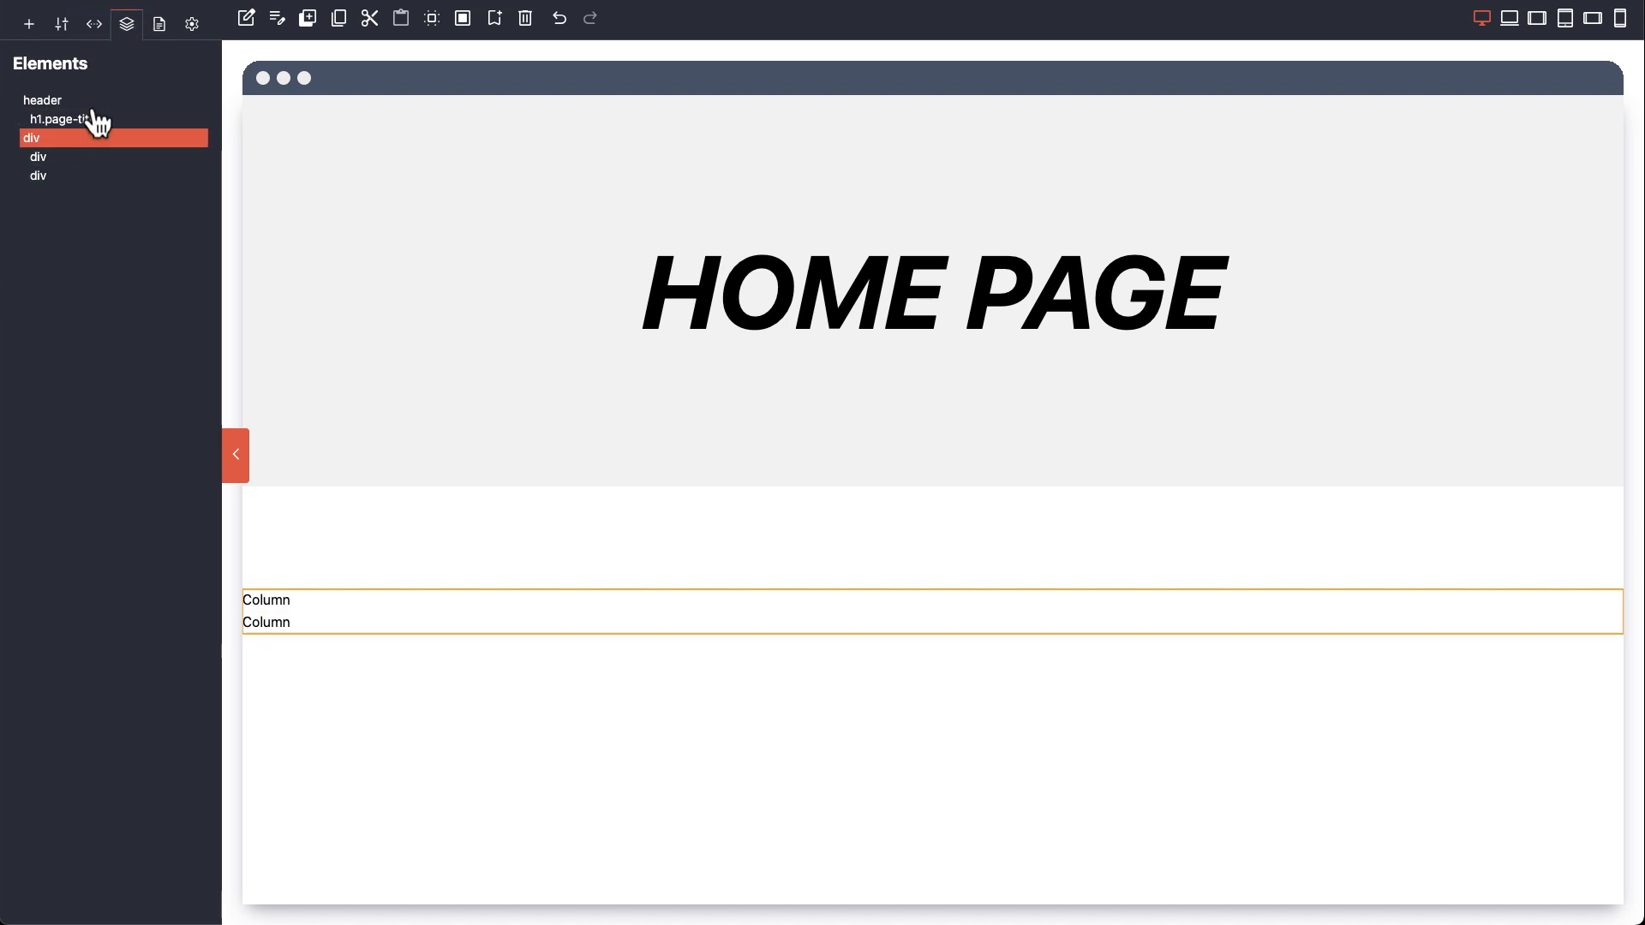
pyautogui.click(94, 24)
pyautogui.click(65, 212)
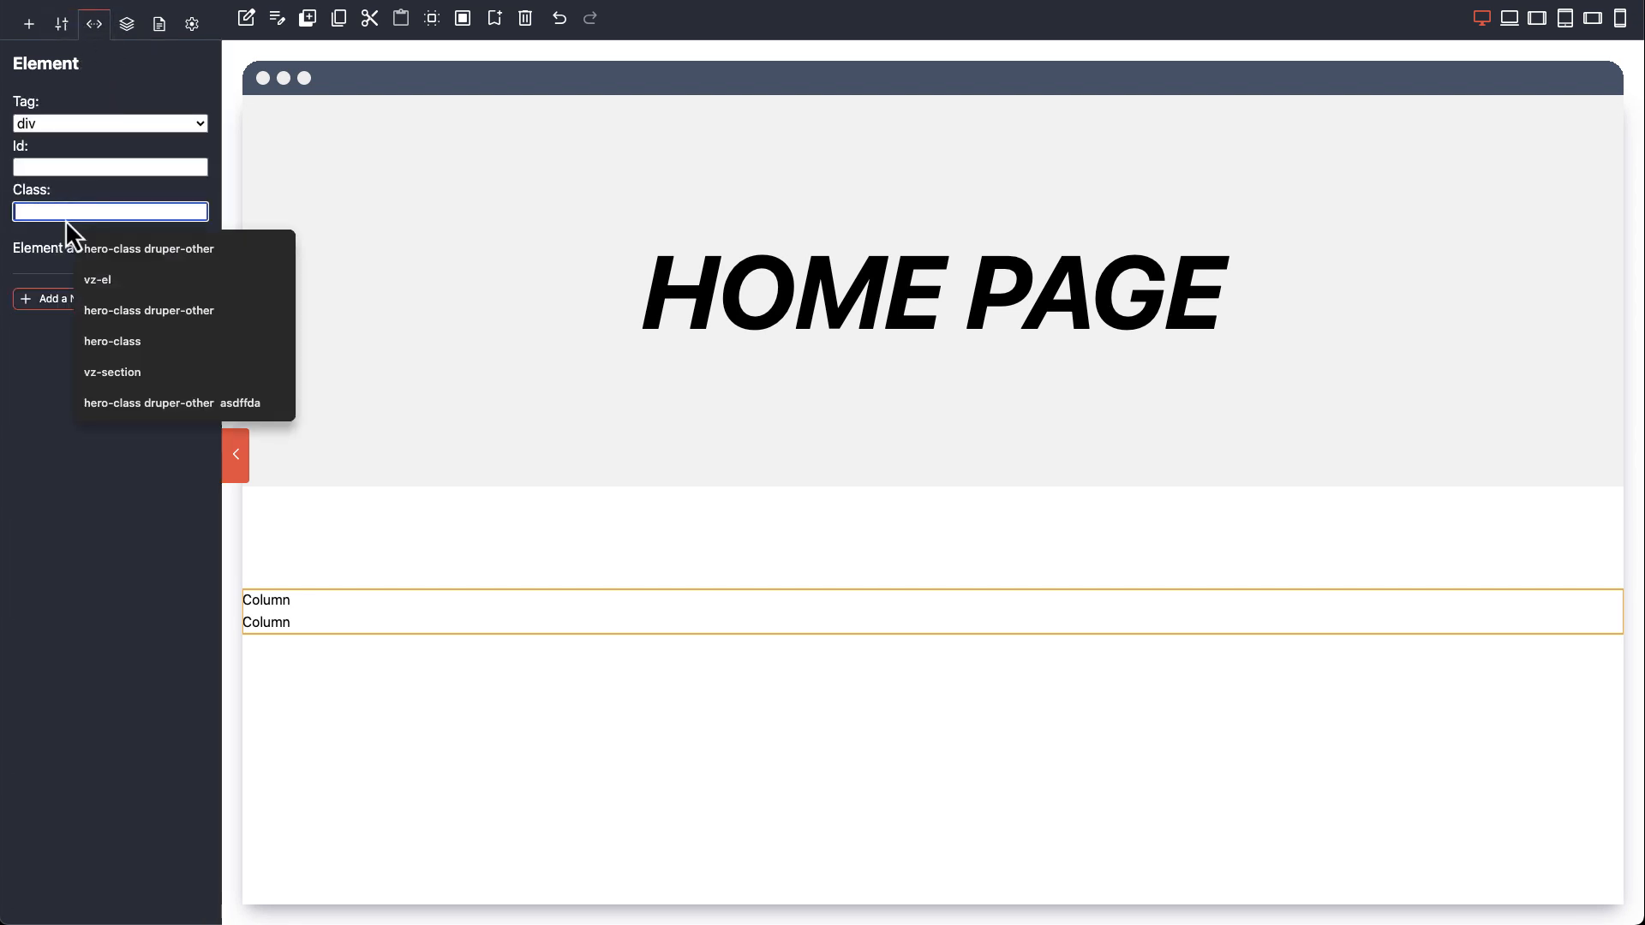
pyautogui.write('vz')
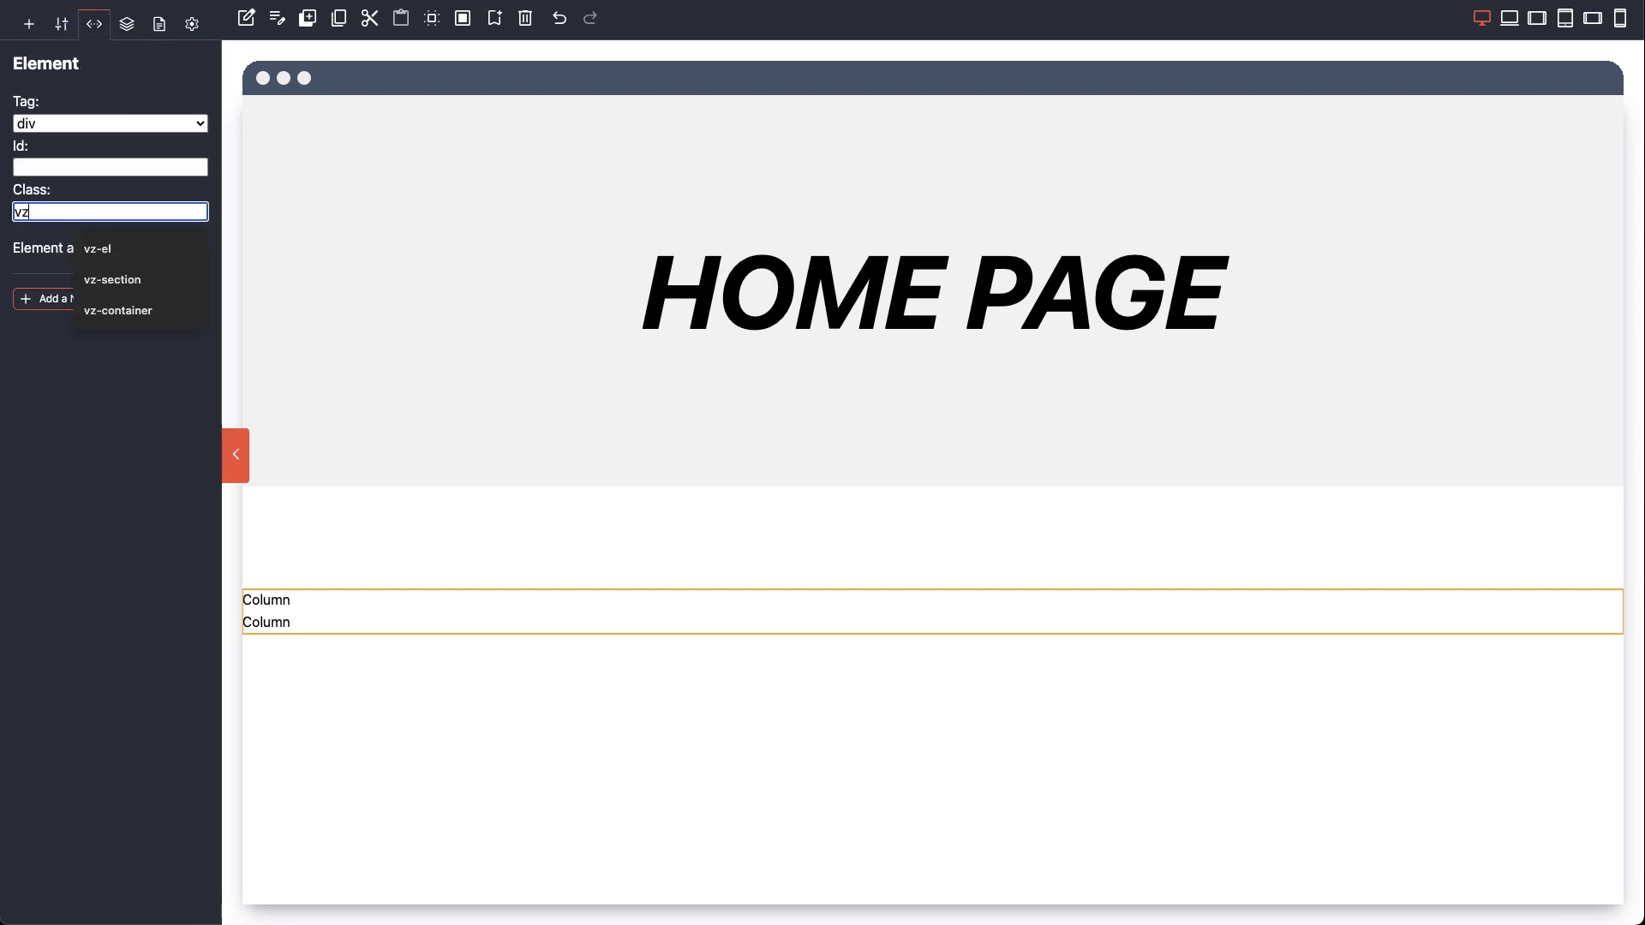
pyautogui.write('-container')
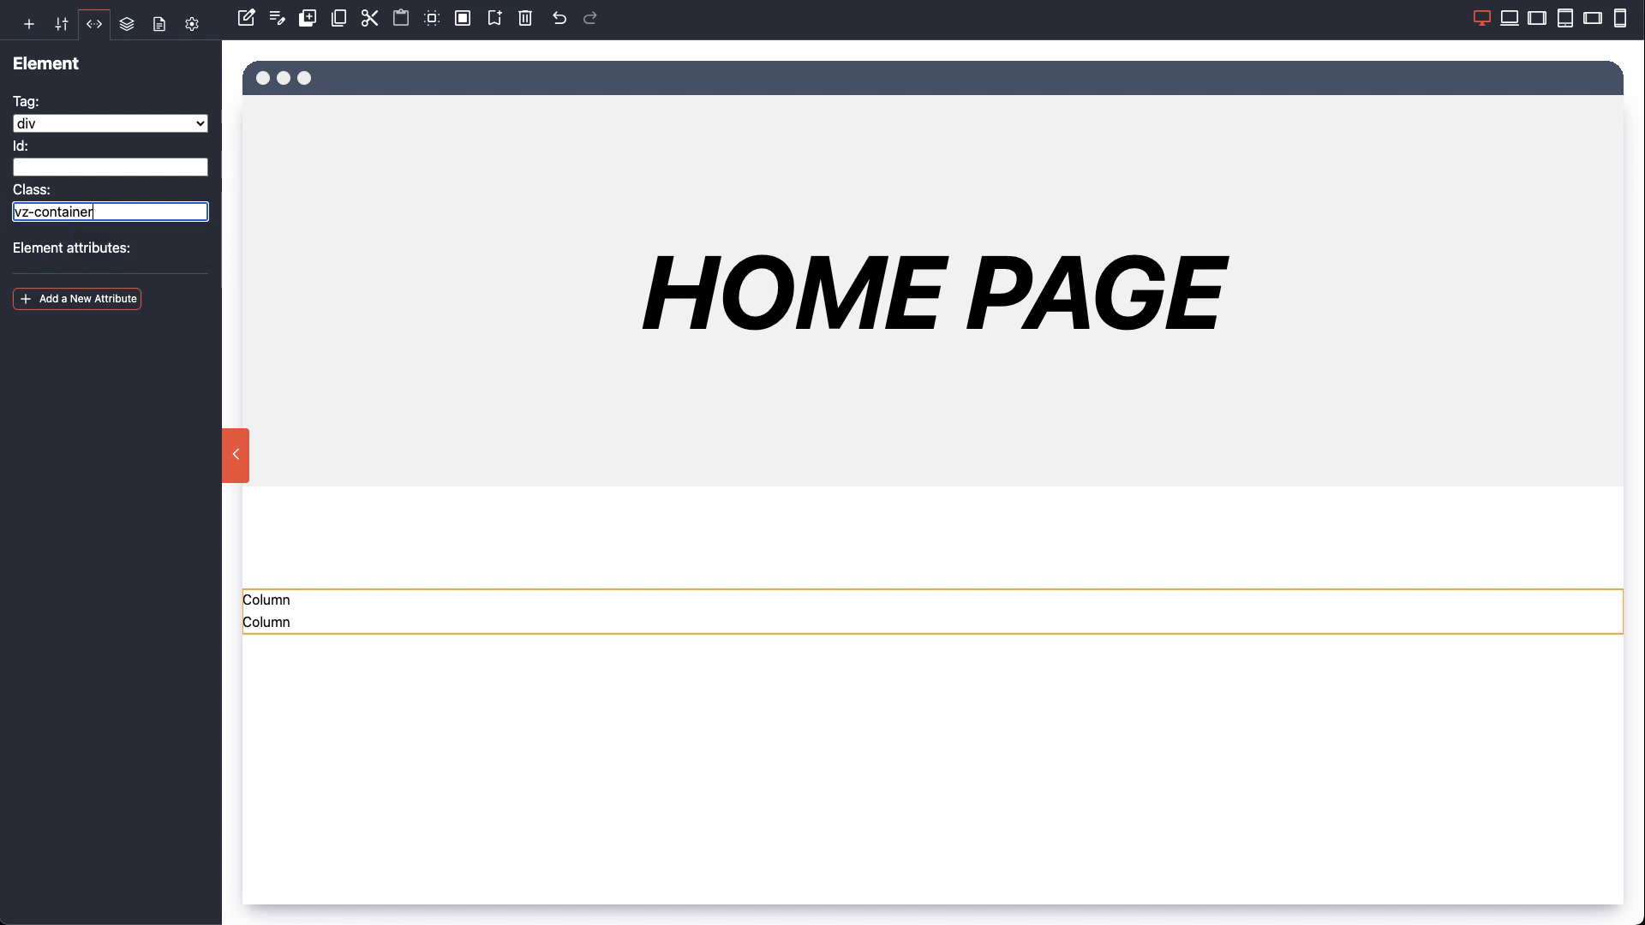
# Step: Set the display style of the outer div to flex
pyautogui.click(62, 25)
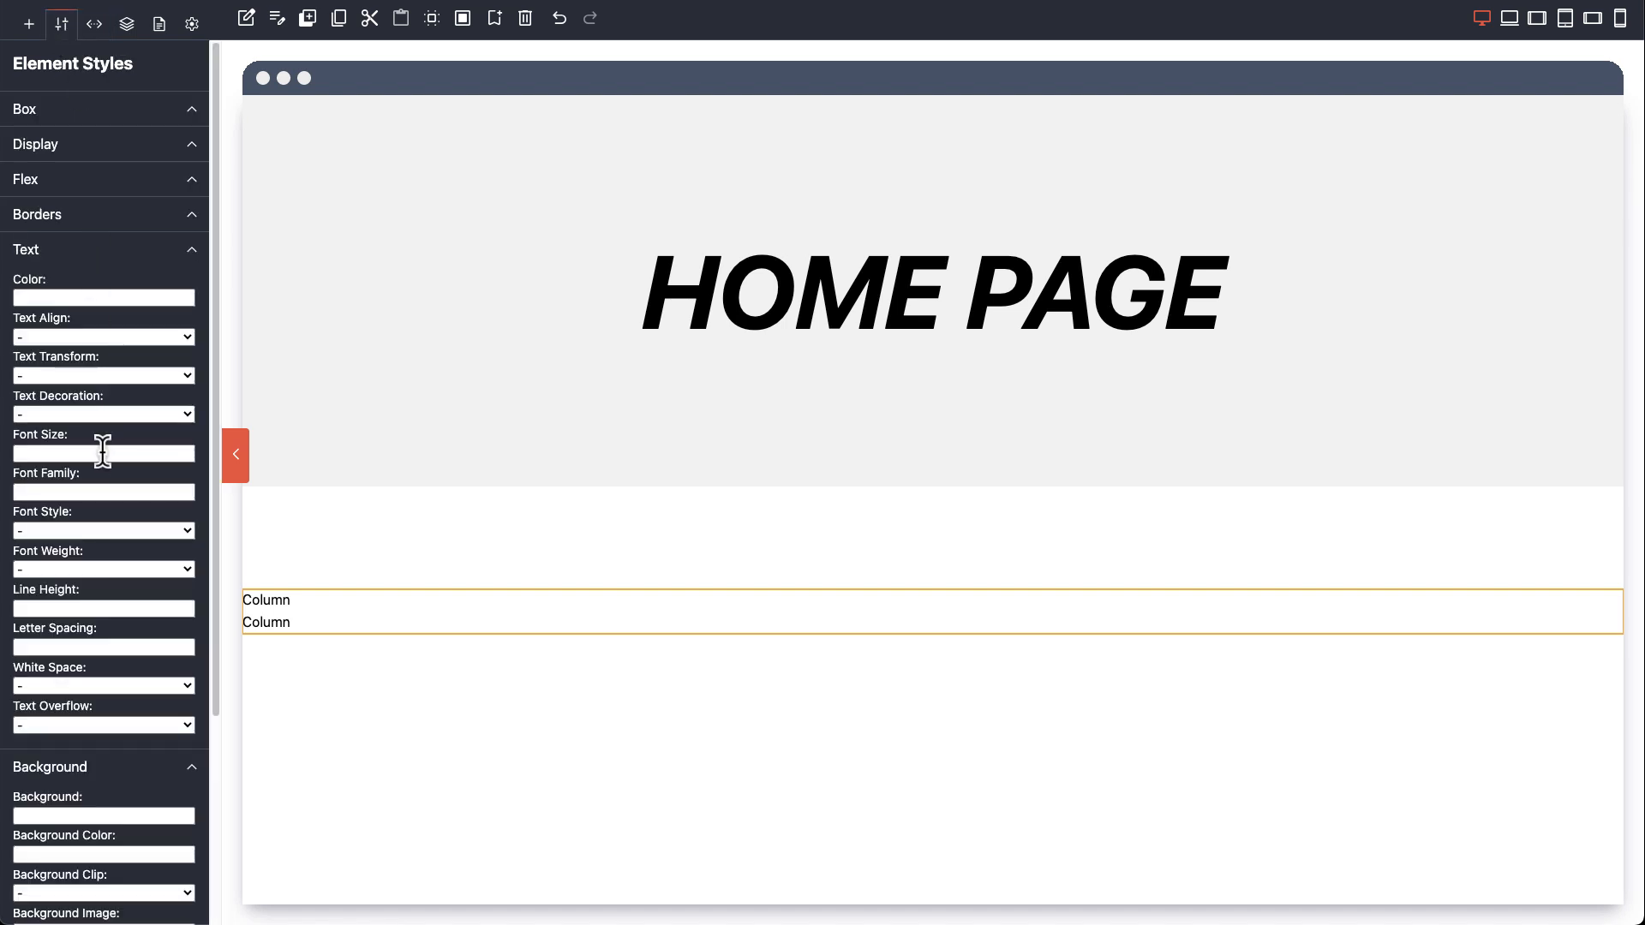
pyautogui.scroll(-5, 103, 454)
pyautogui.scroll(5, 101, 257)
pyautogui.click(112, 148)
pyautogui.click(100, 192)
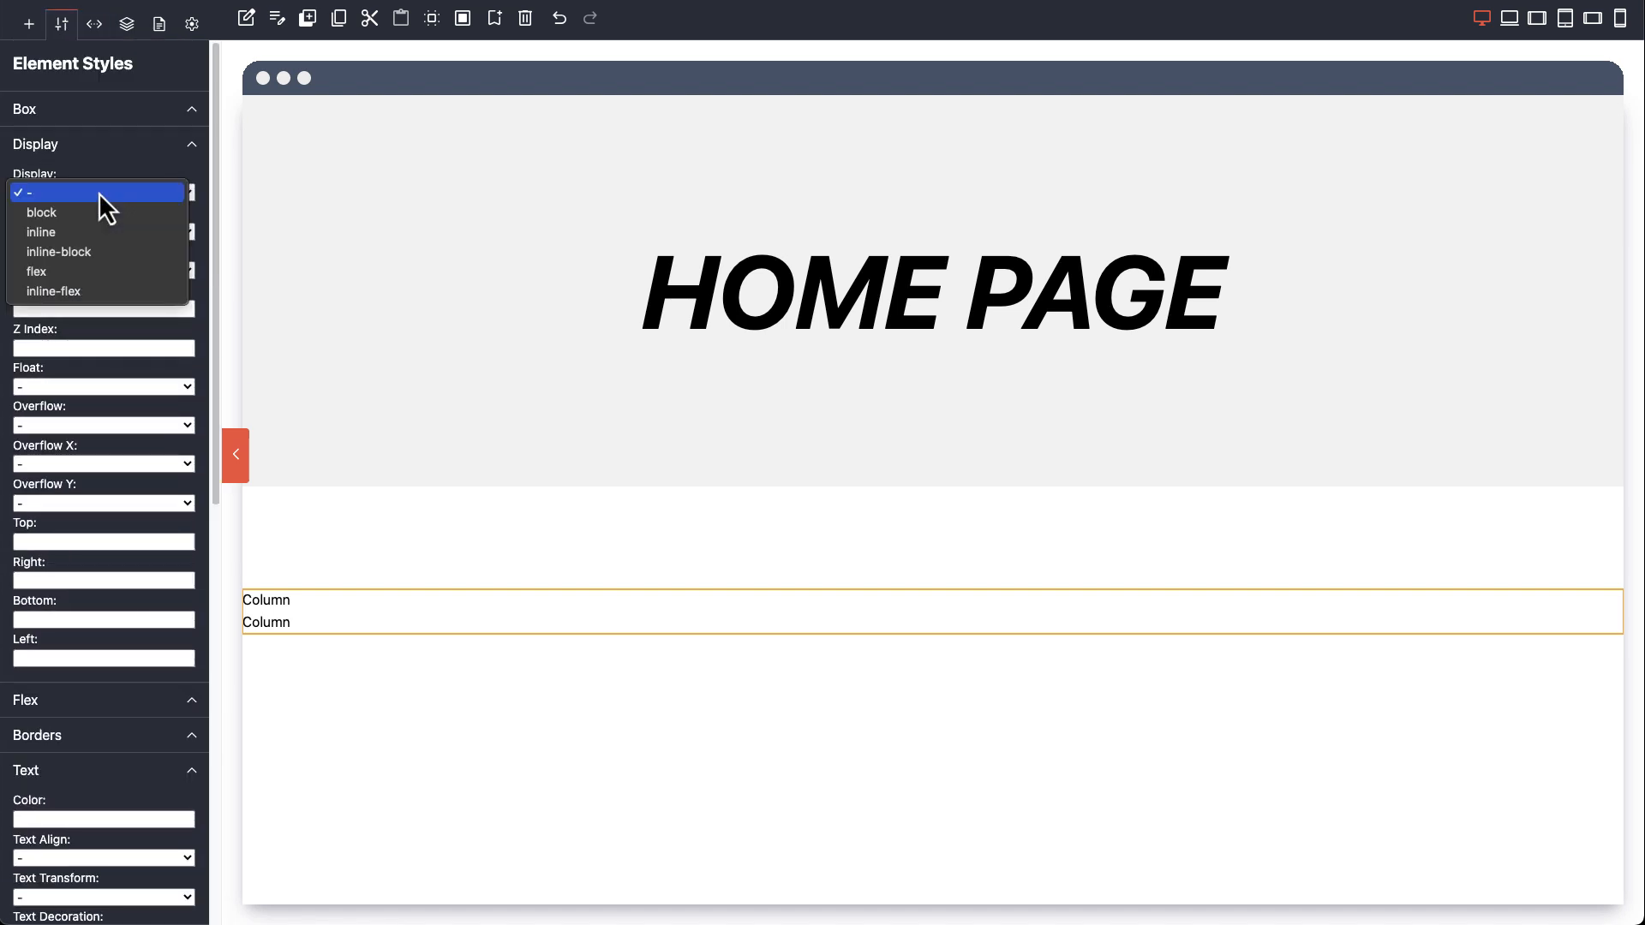
pyautogui.click(85, 271)
pyautogui.click(92, 148)
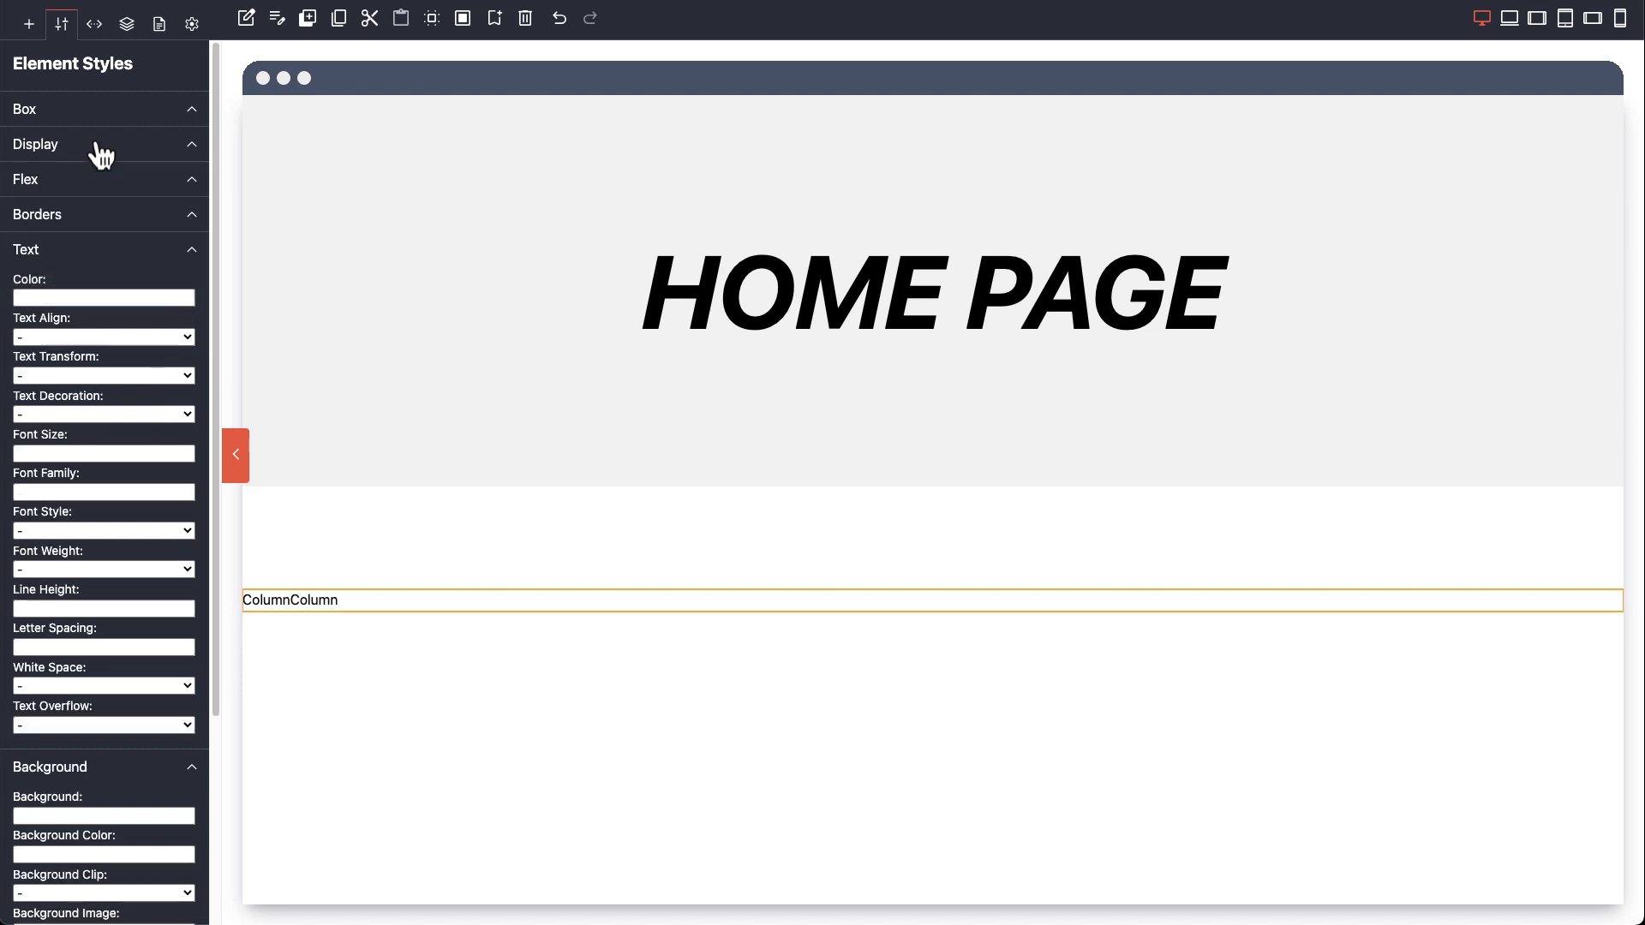
# Step: Set the flex gap of the outer div to 32px
pyautogui.click(77, 251)
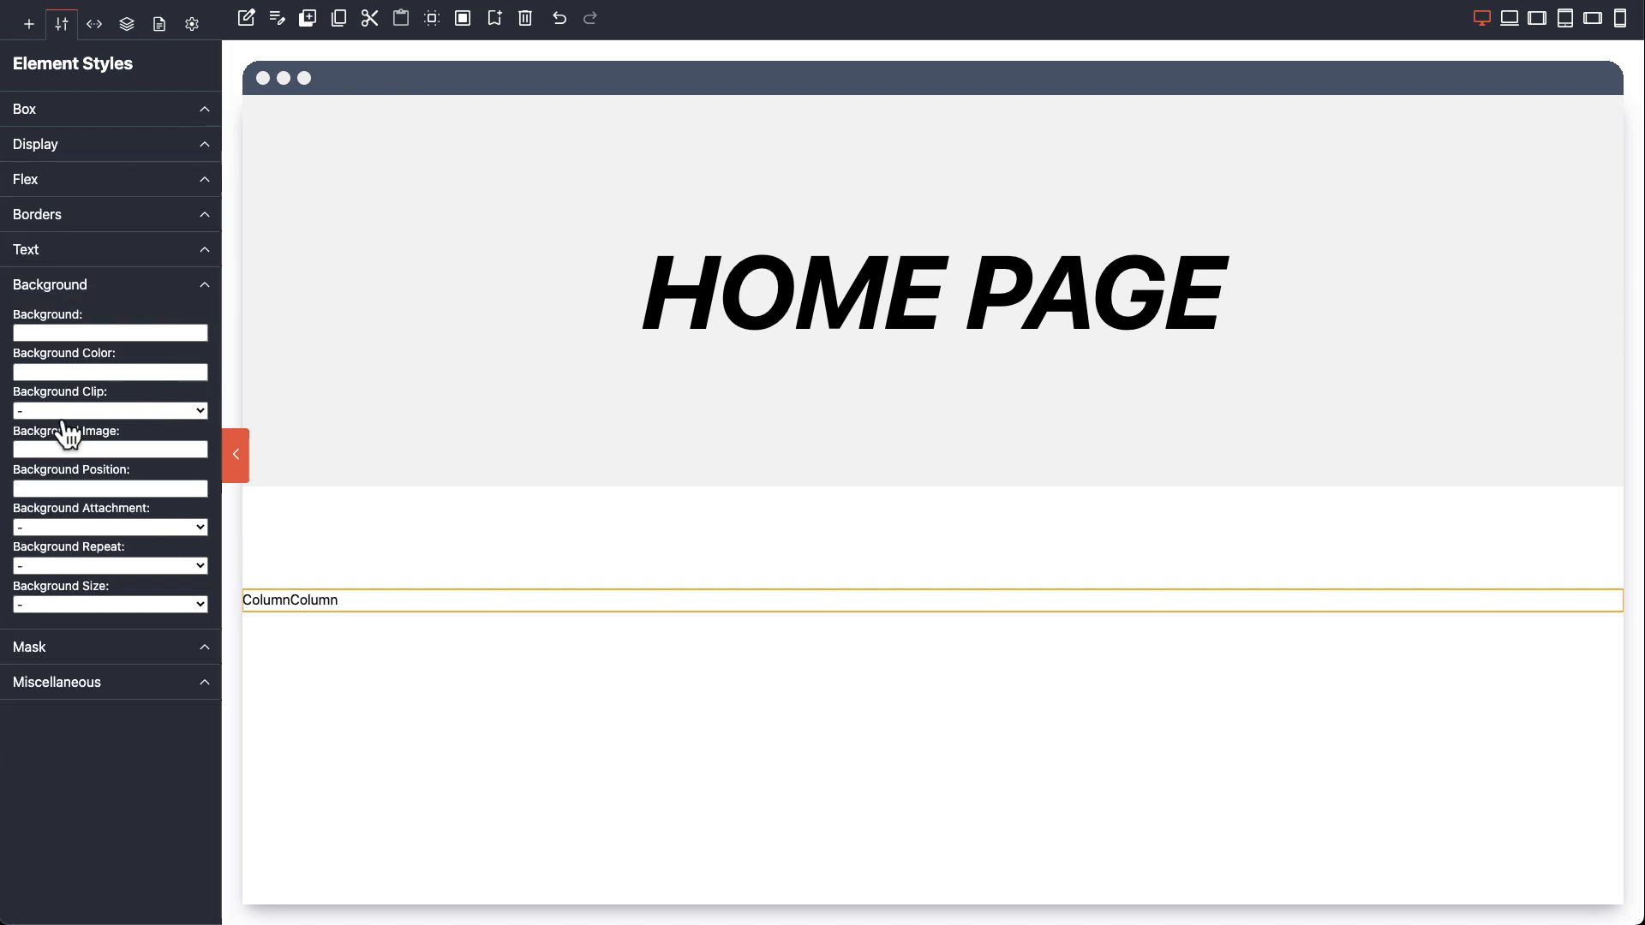
pyautogui.click(42, 655)
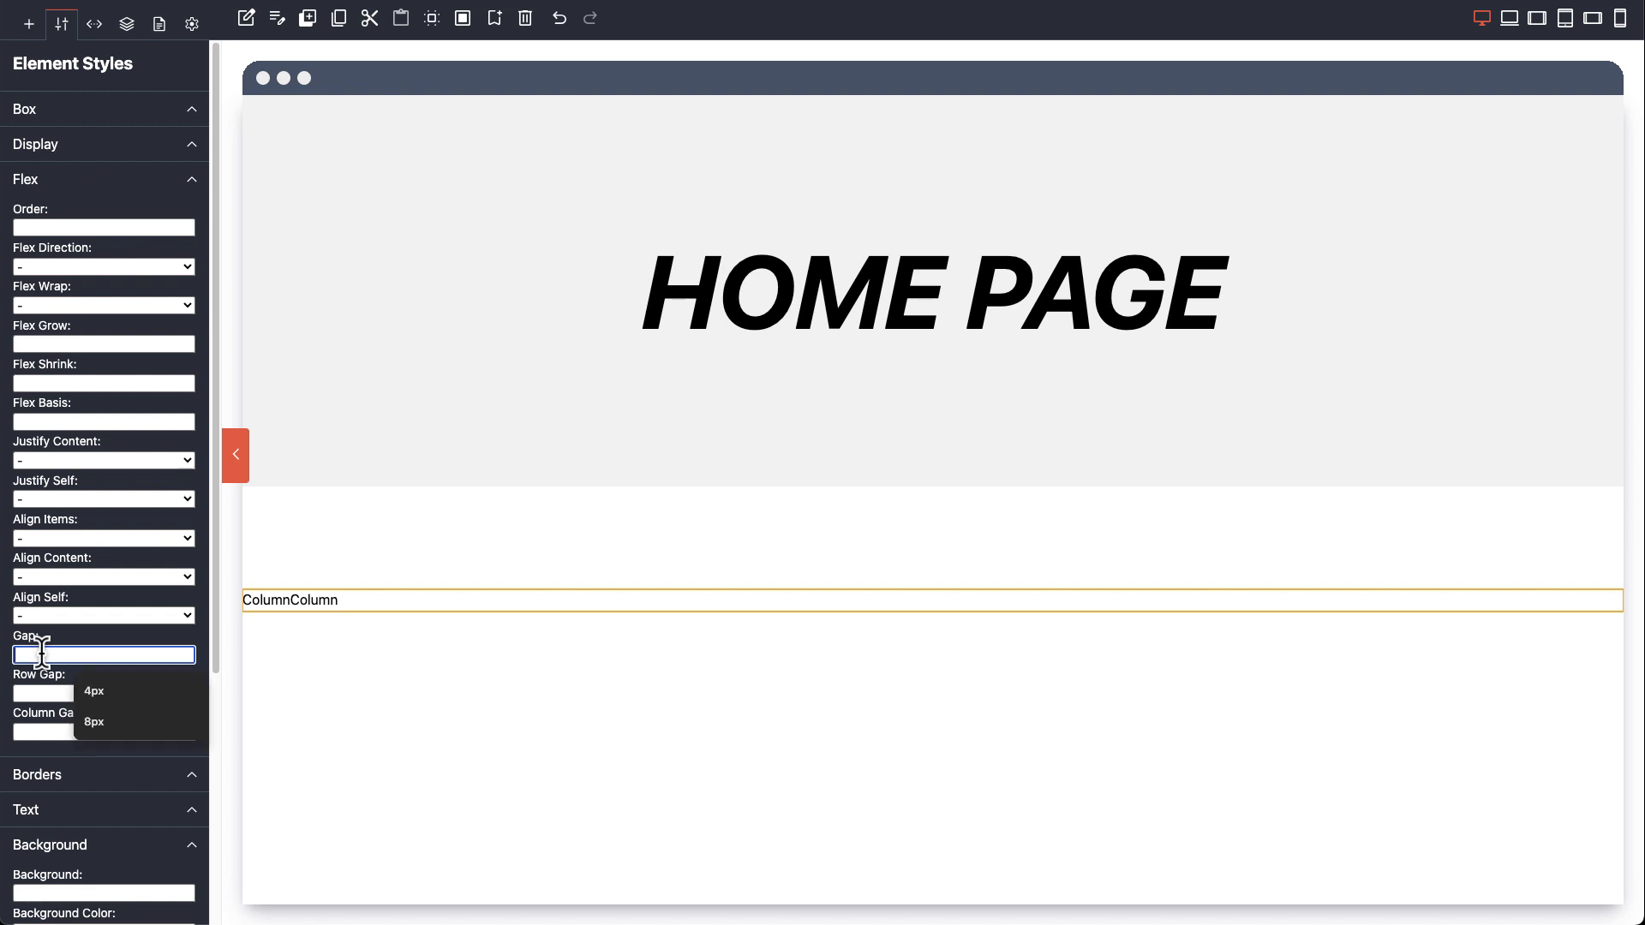
pyautogui.write('32')
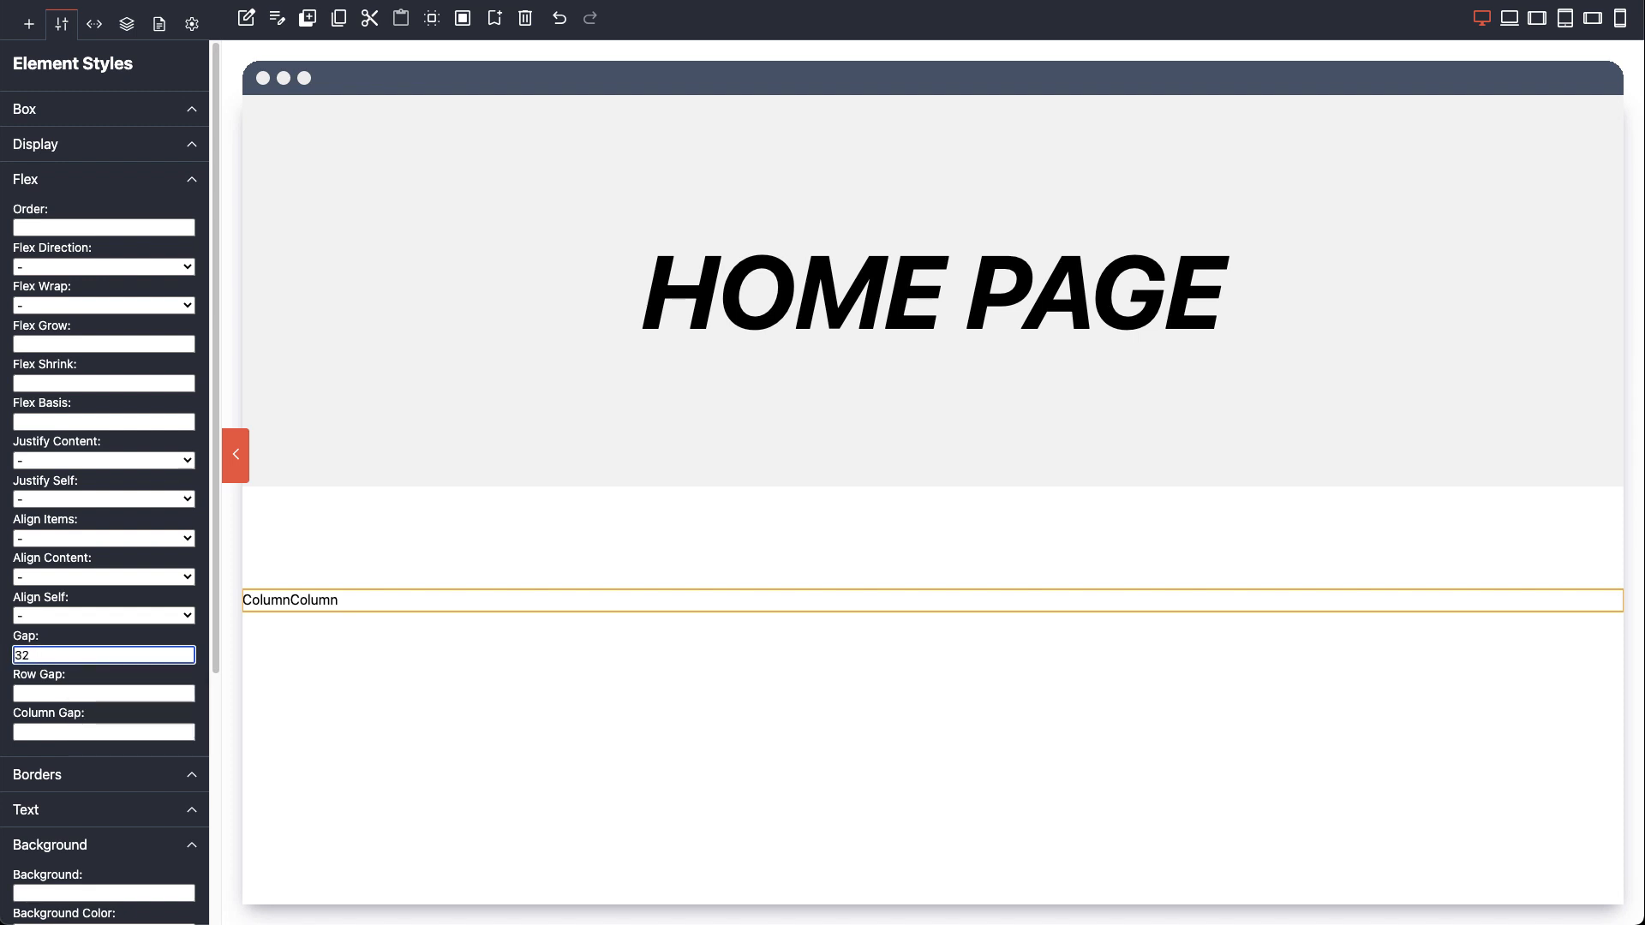
pyautogui.write('px')
# Step: Set the flex grow of the first Column div to 1
pyautogui.click(280, 601)
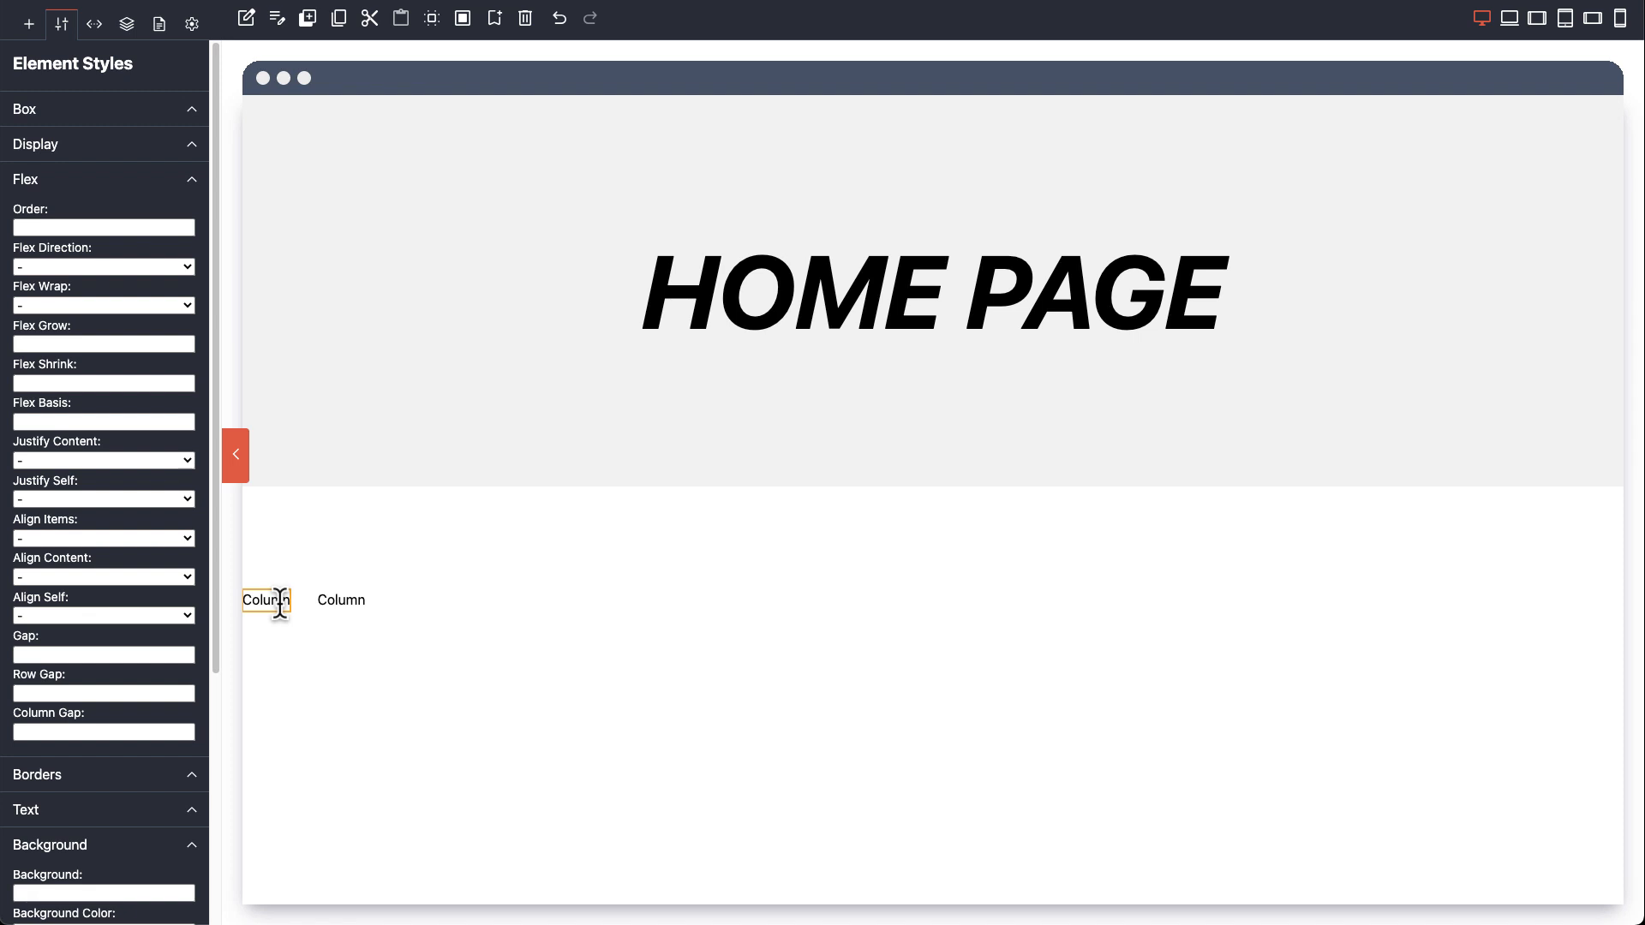
pyautogui.click(68, 344)
pyautogui.write('1')
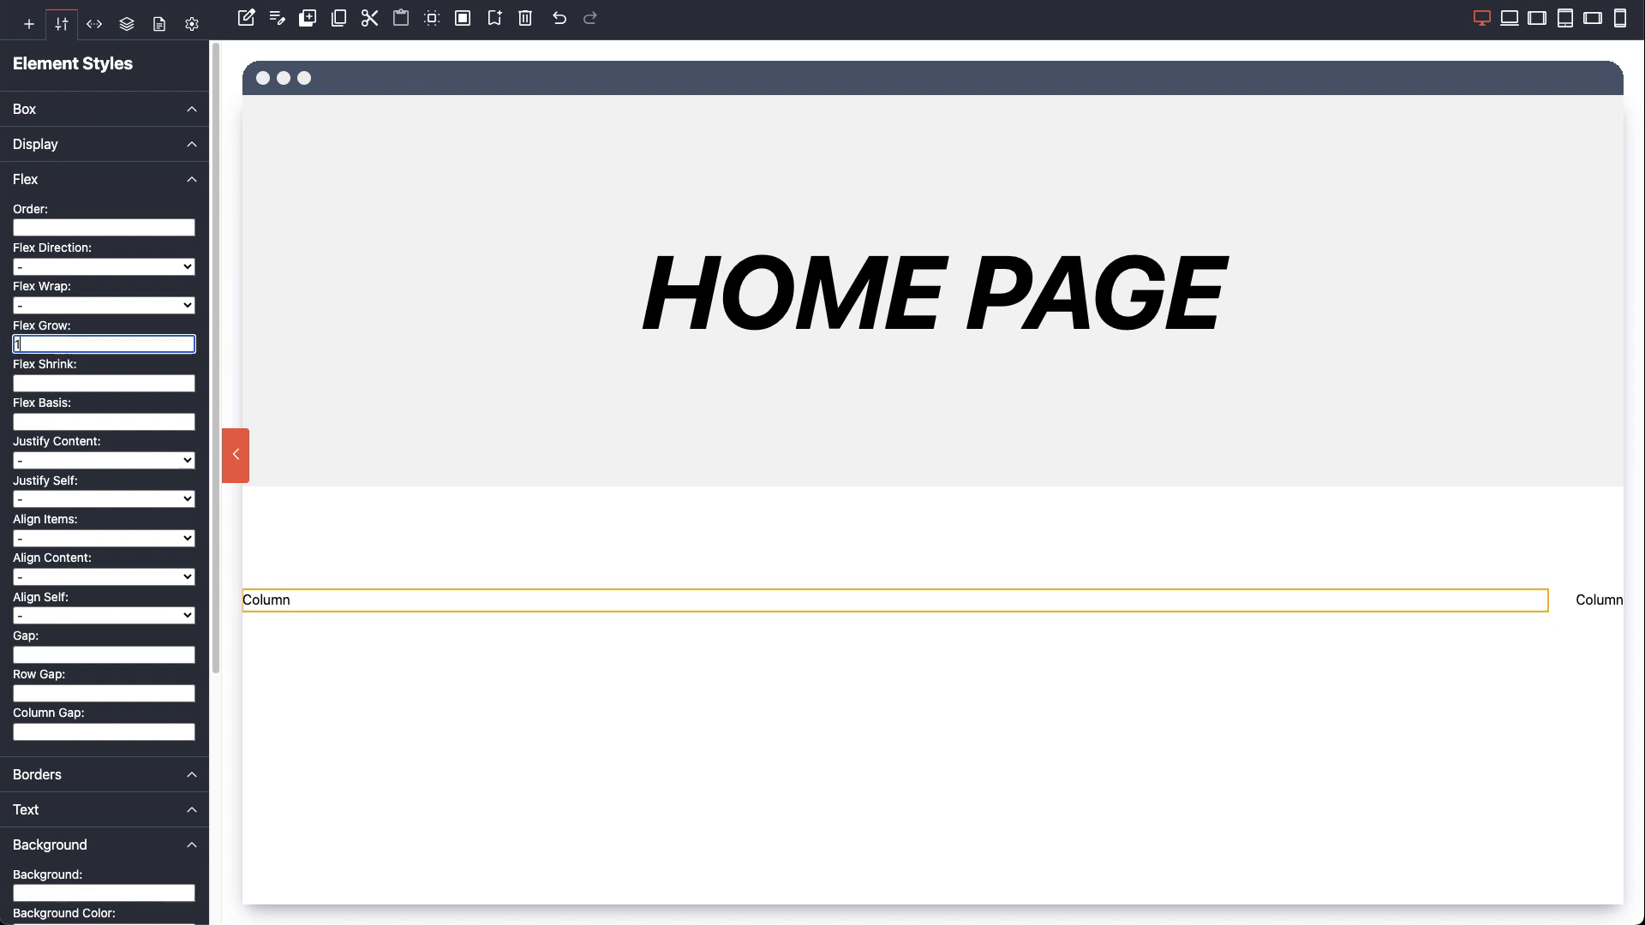
# Step: Set the first Column div's flex shrink to 1 and its flex basis to 0
pyautogui.click(63, 382)
pyautogui.write('1')
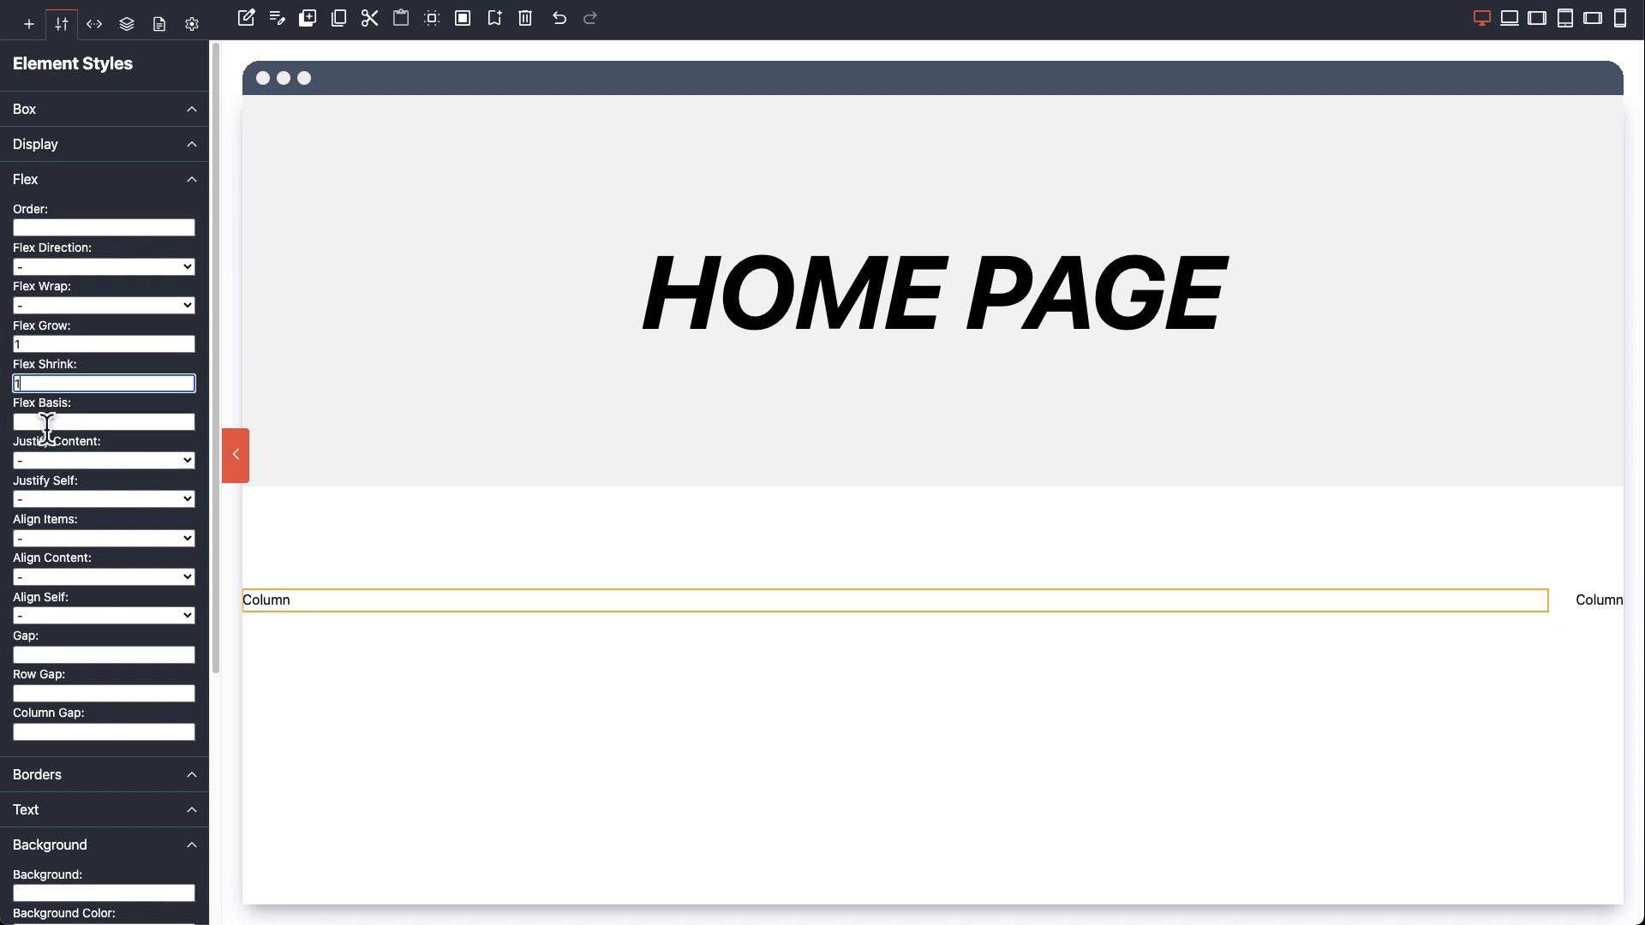
pyautogui.click(46, 422)
pyautogui.write('0')
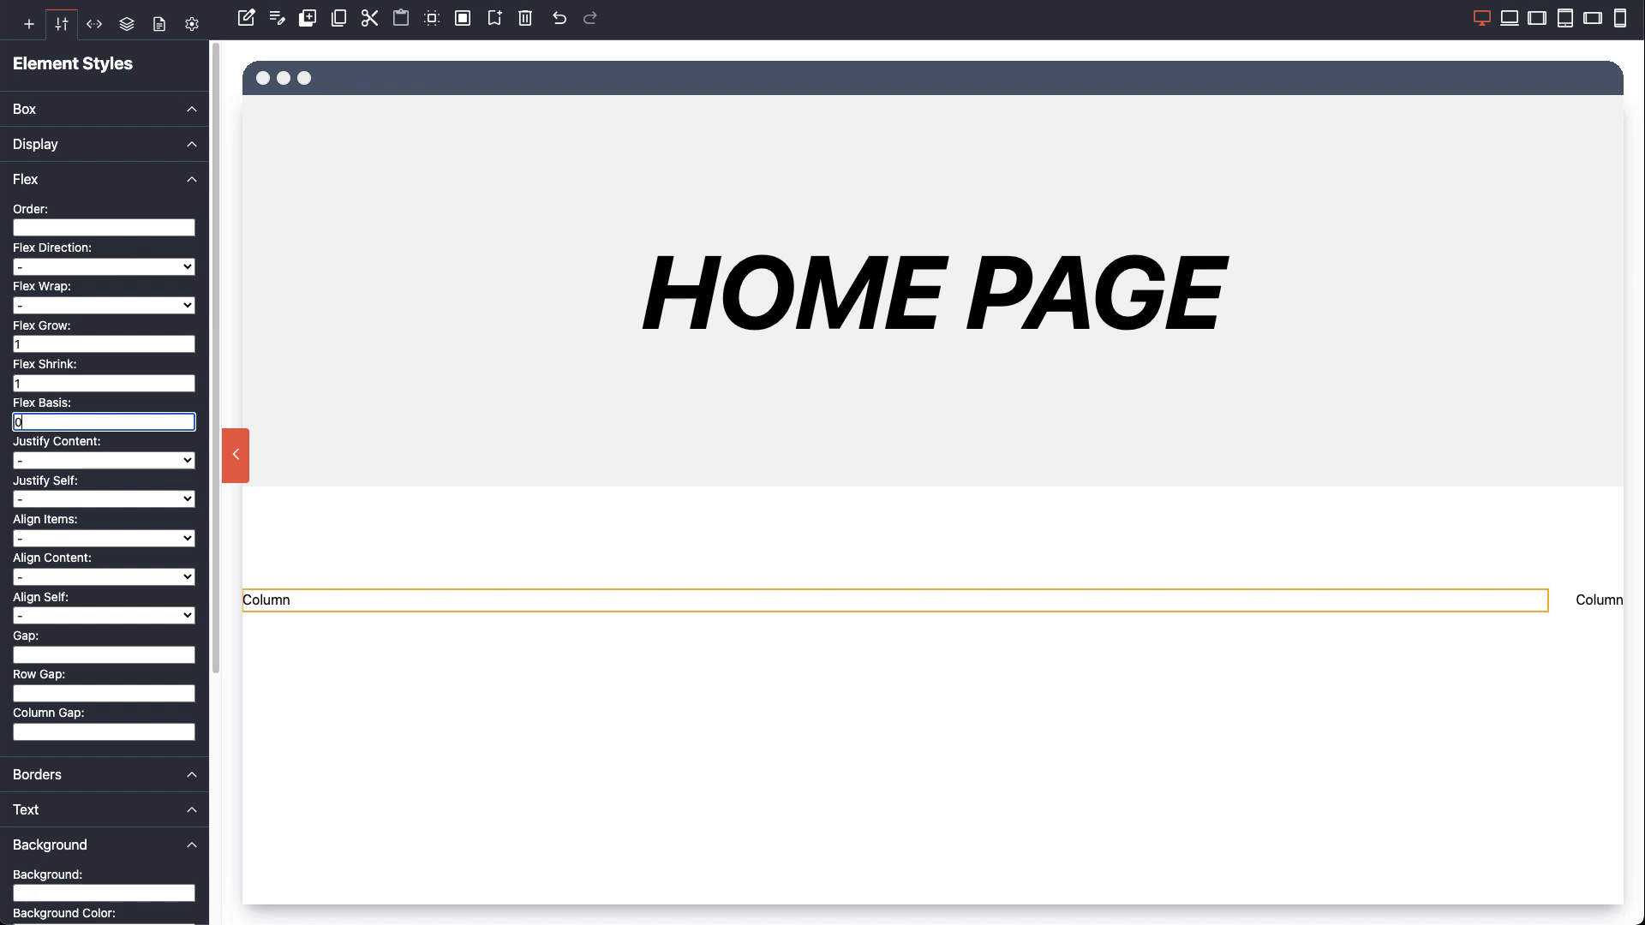
# Step: Set the padding of the first Column div to 16px
pyautogui.click(72, 110)
pyautogui.click(56, 196)
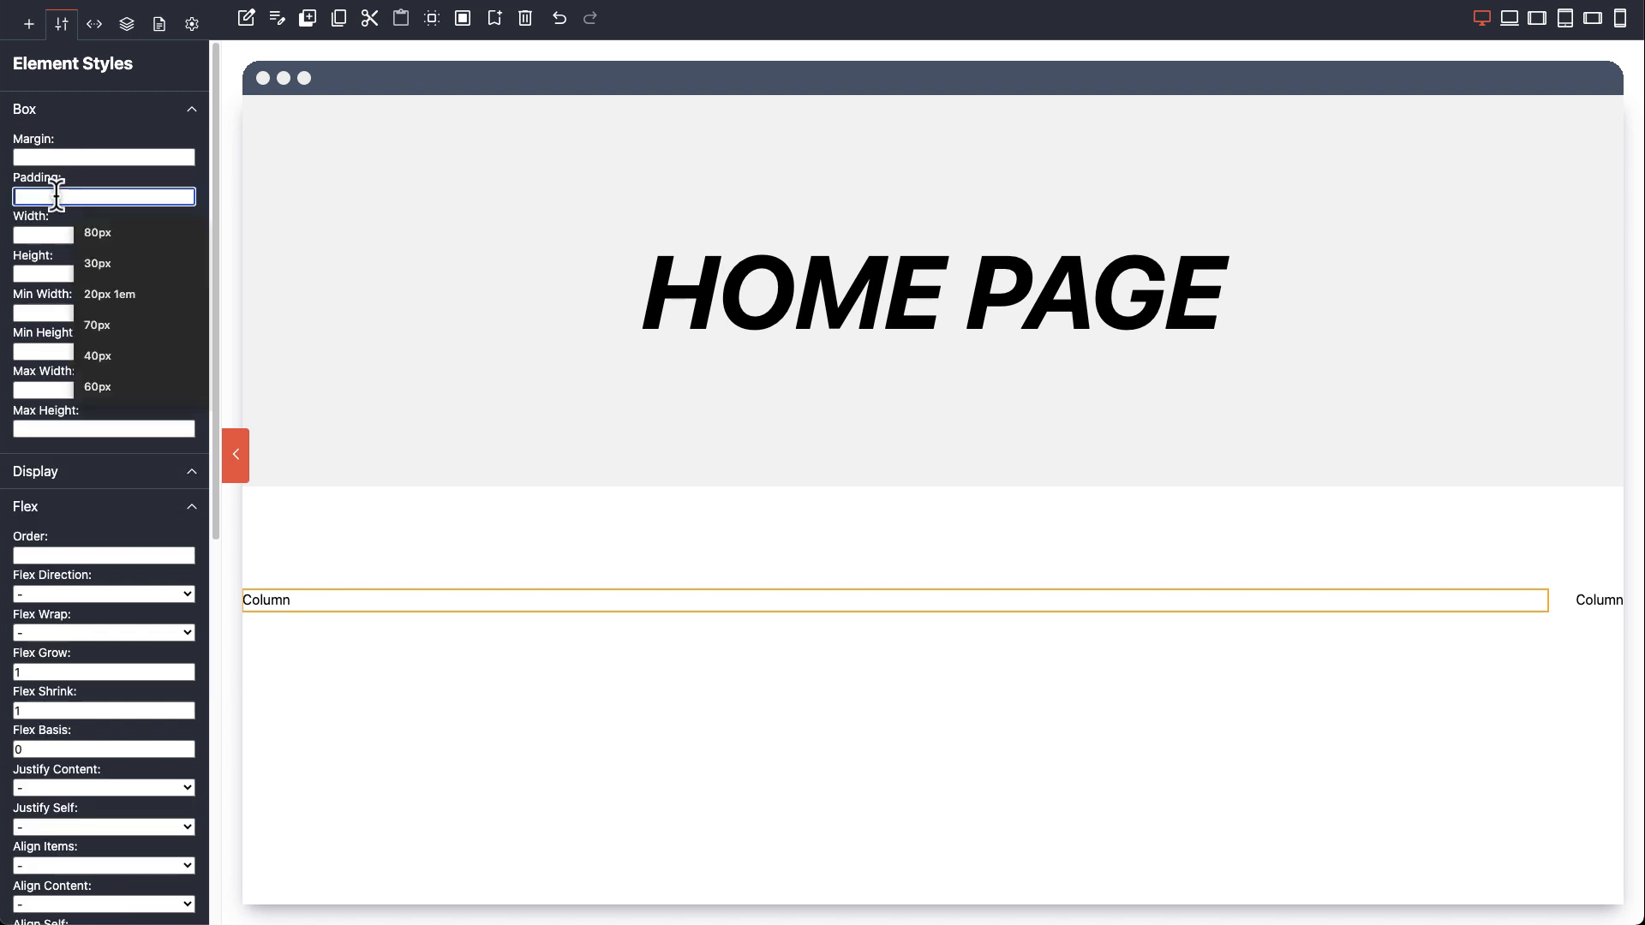
pyautogui.write('16px')
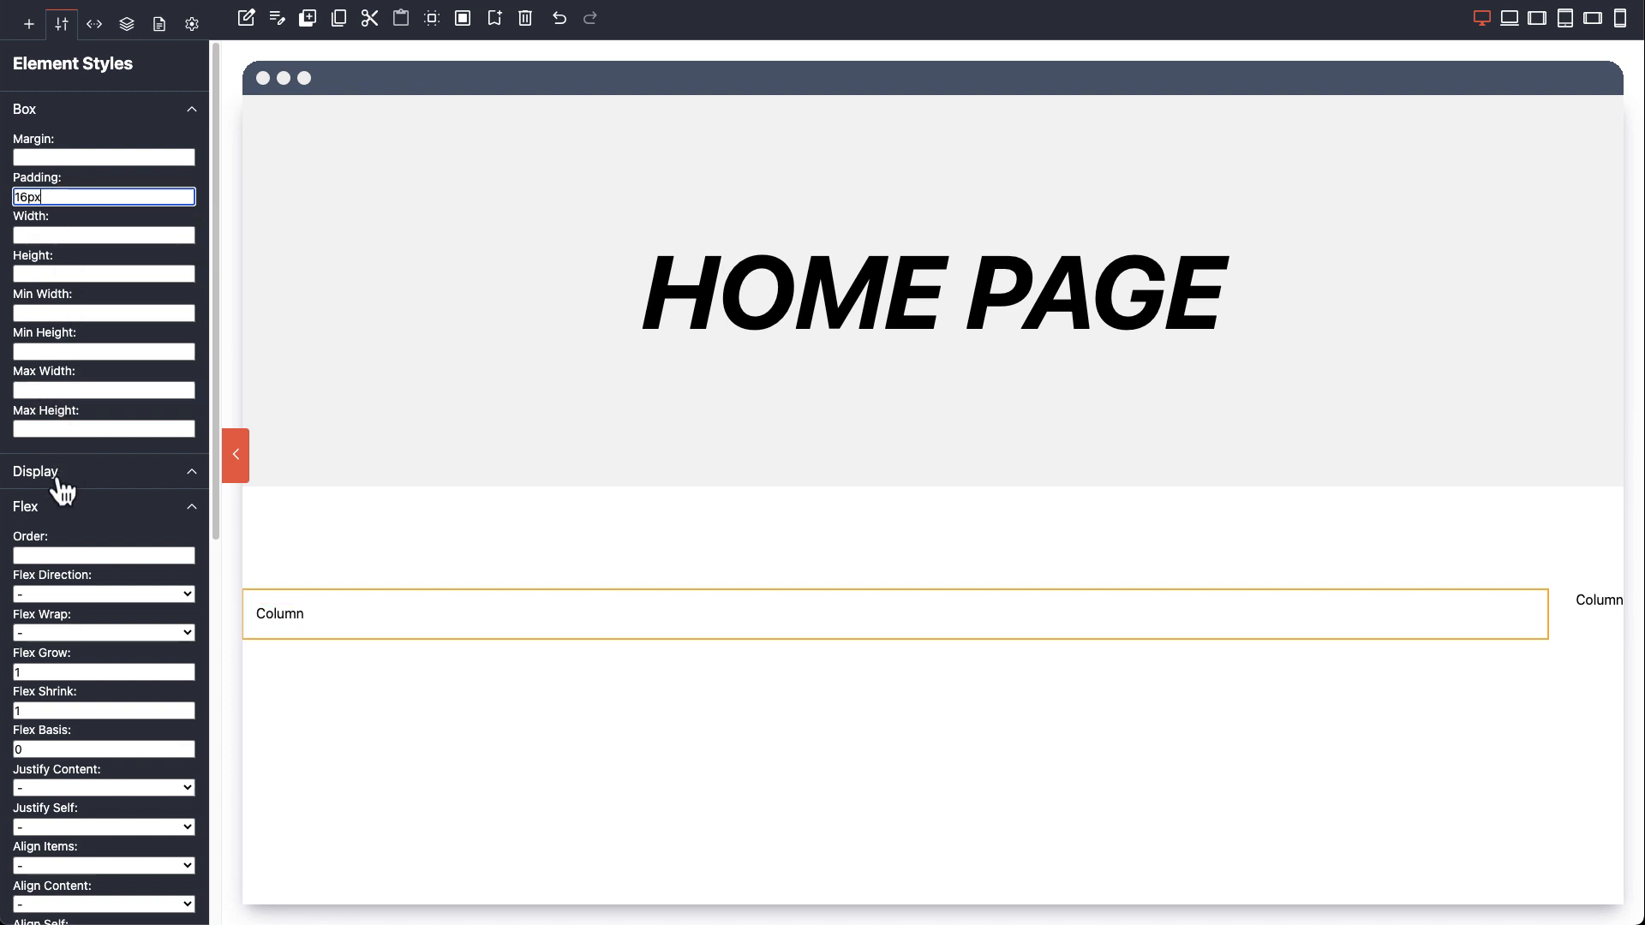
# Step: Give the first Column div a 2px solid border in the color #777
pyautogui.click(57, 514)
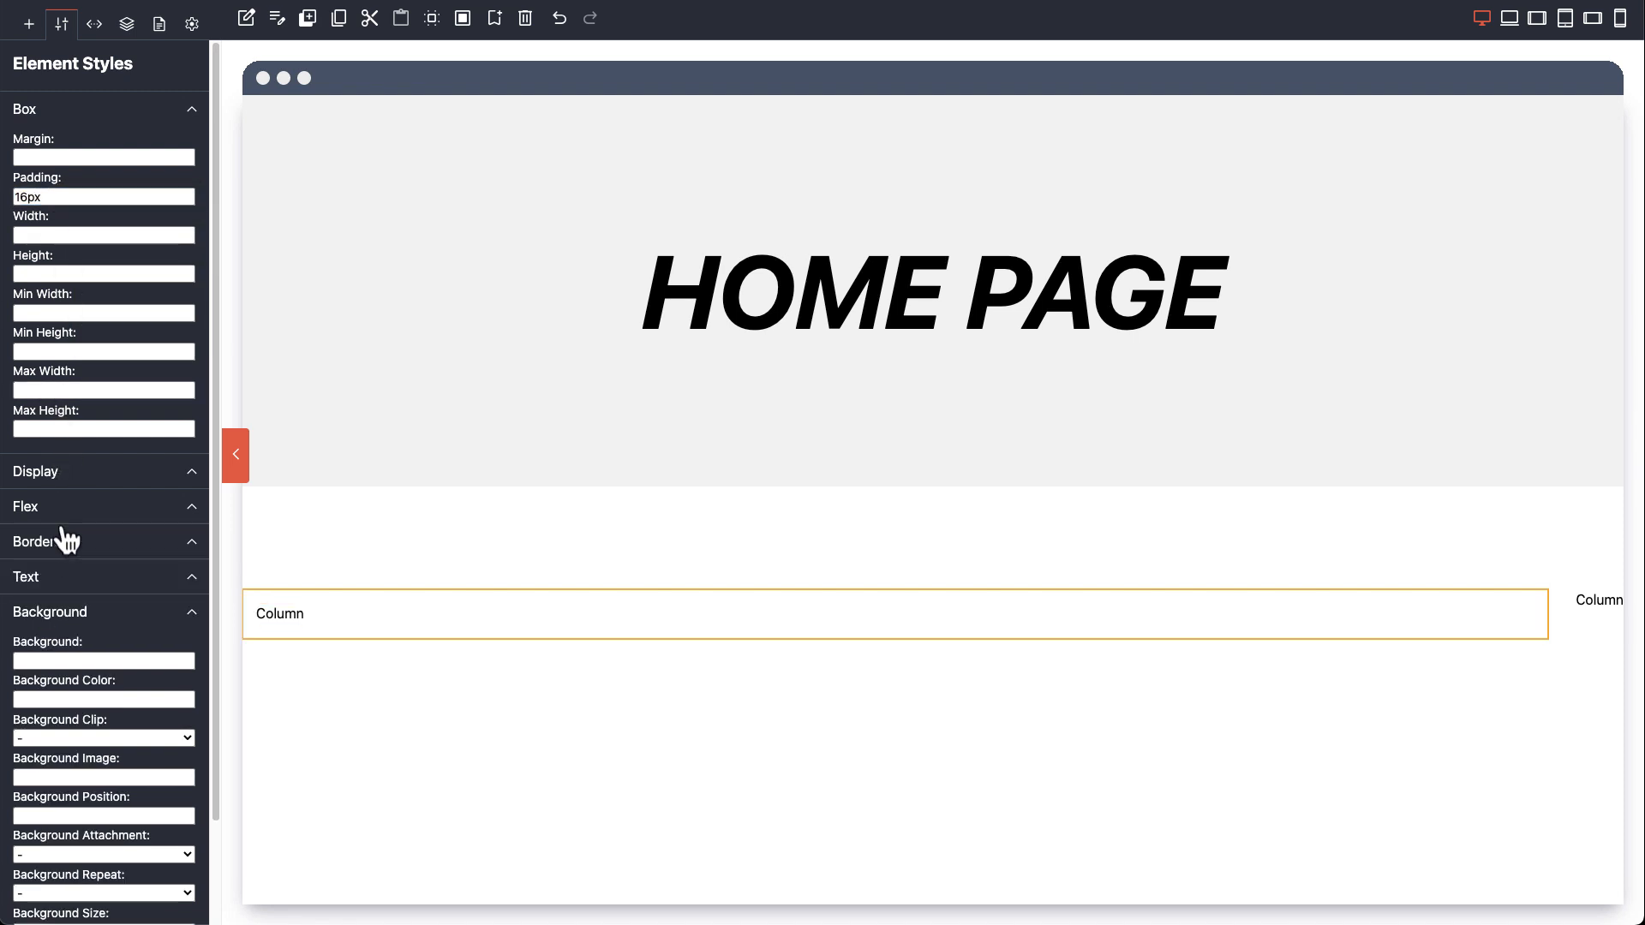
pyautogui.click(59, 540)
pyautogui.click(62, 590)
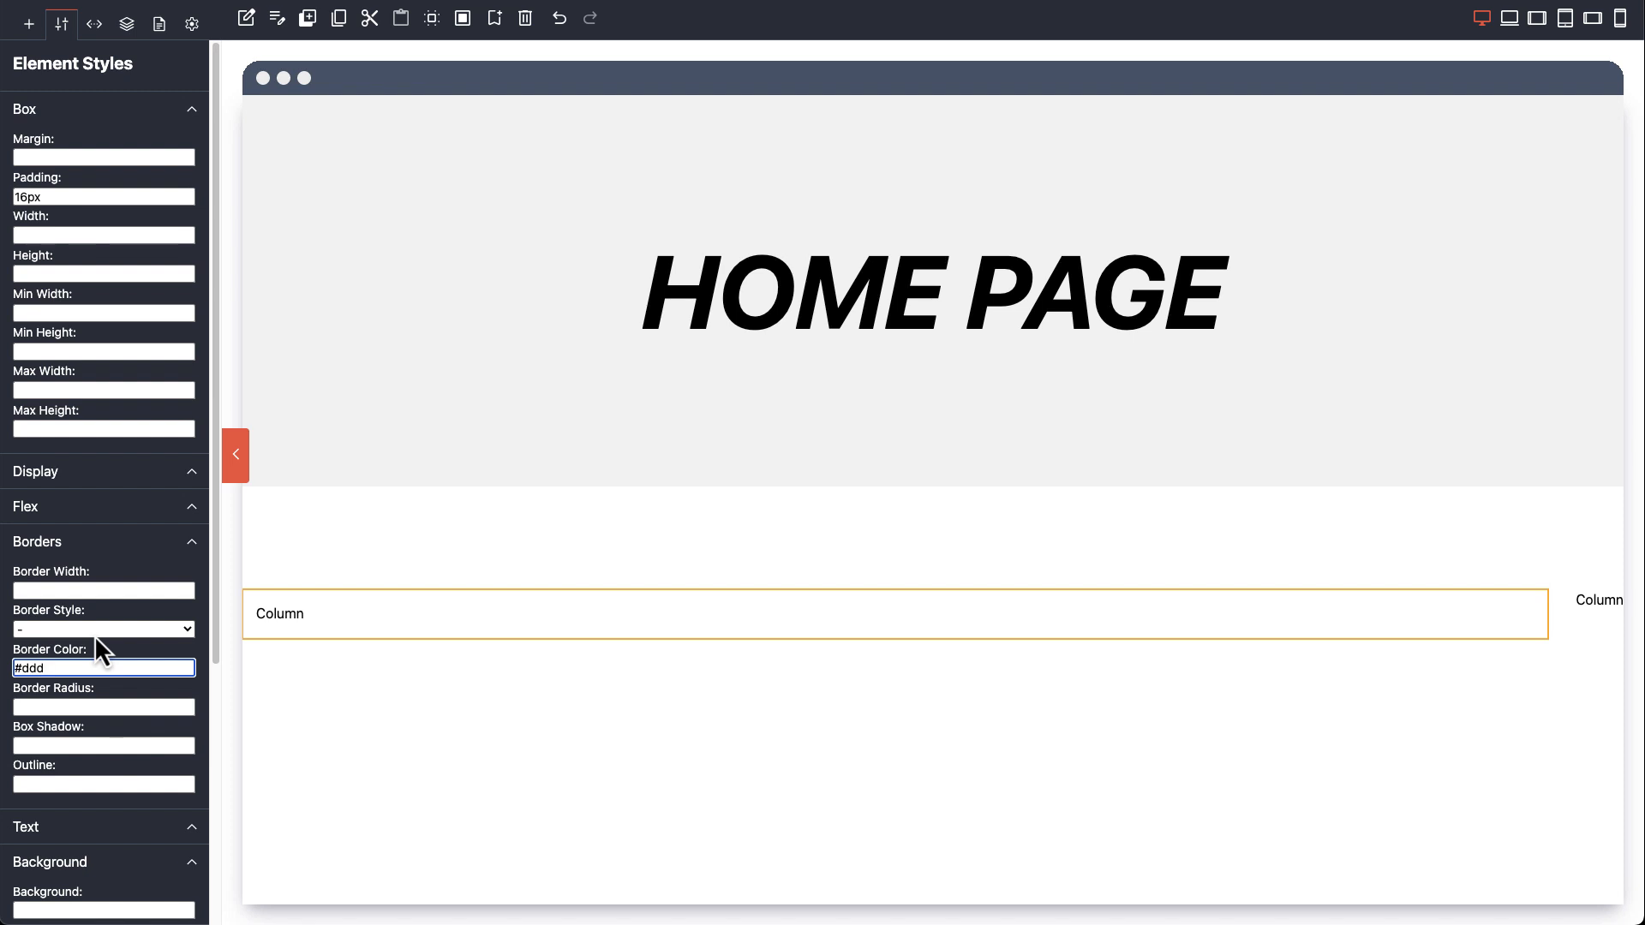
pyautogui.click(77, 590)
pyautogui.write('1')
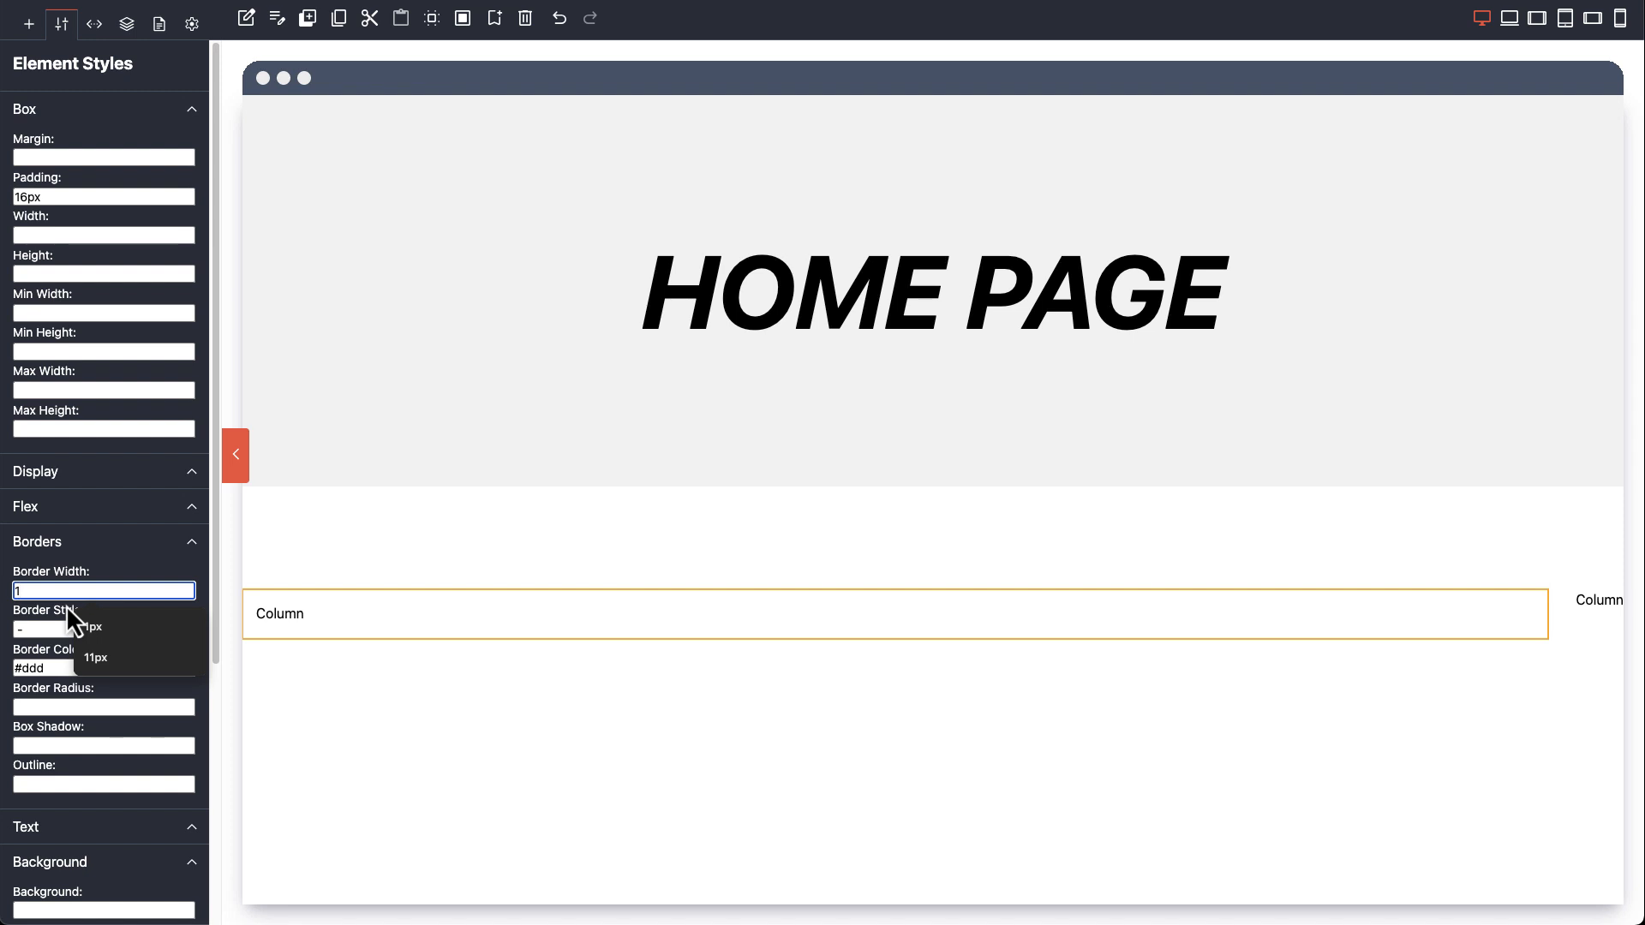
pyautogui.press('BackSpace')
pyautogui.write('2px')
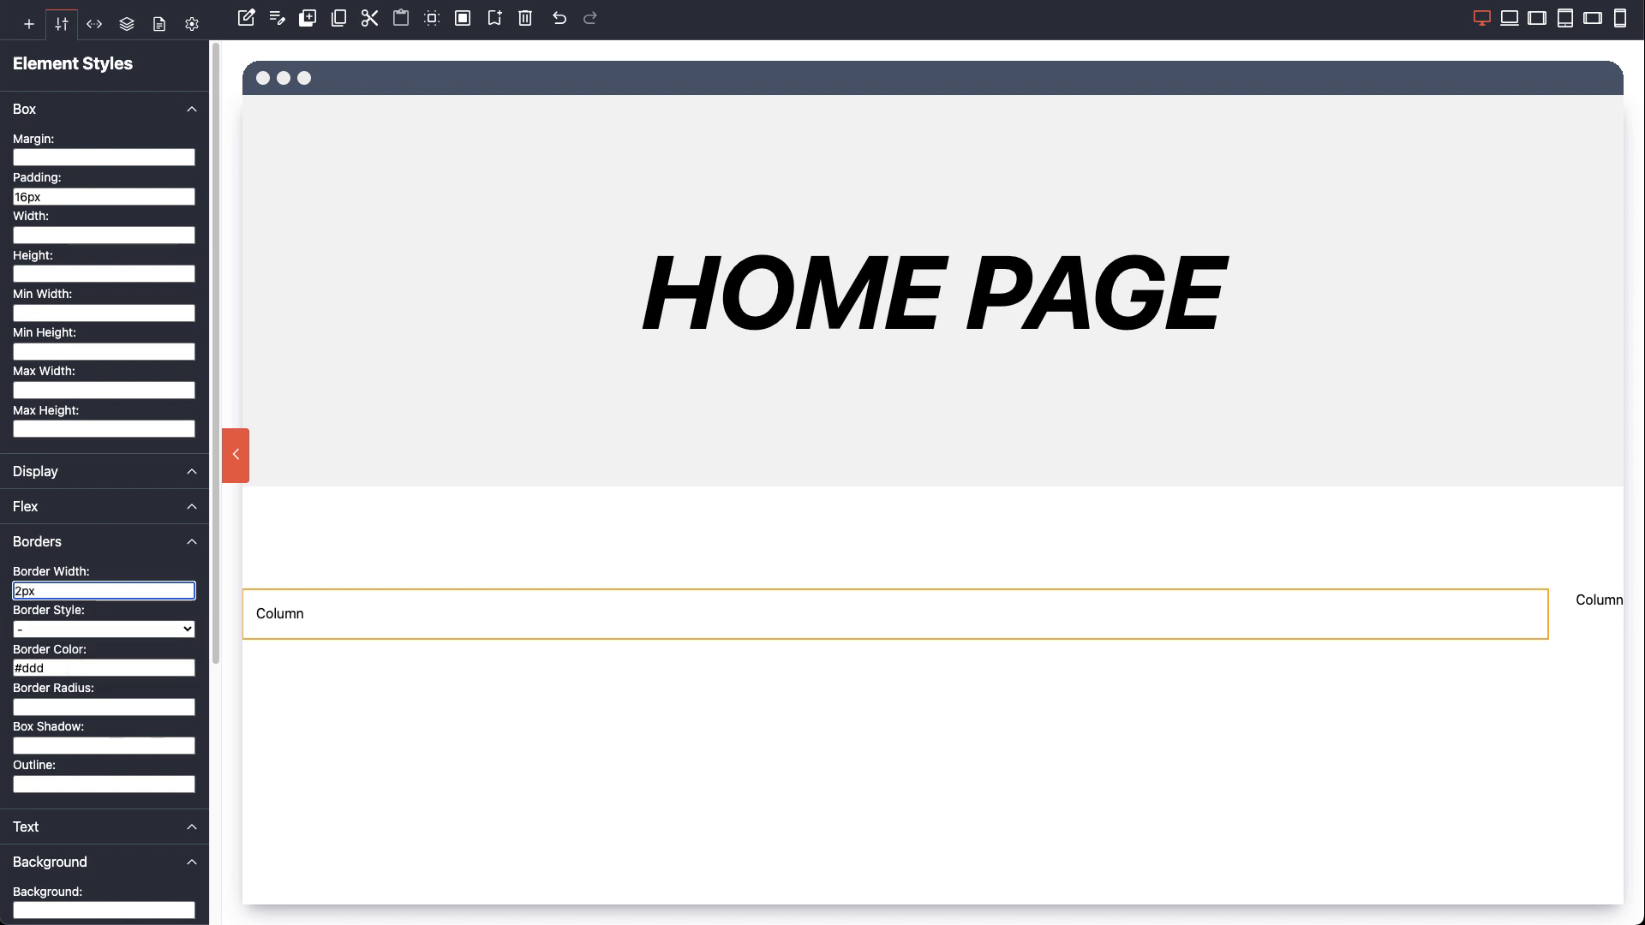
pyautogui.click(72, 625)
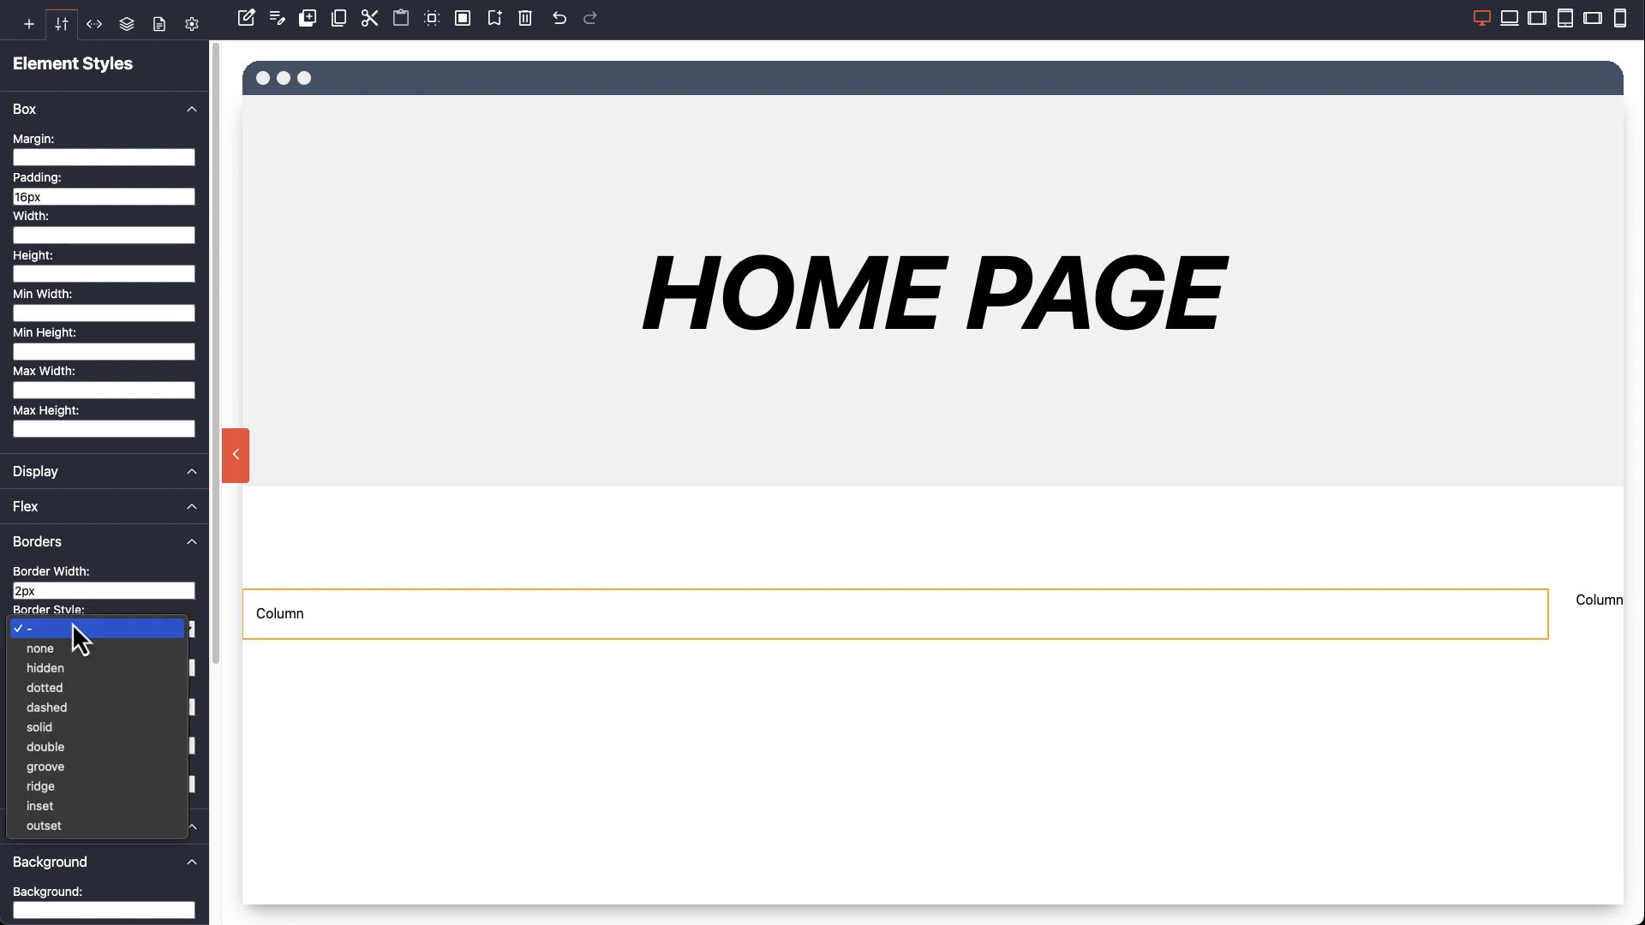
pyautogui.click(59, 728)
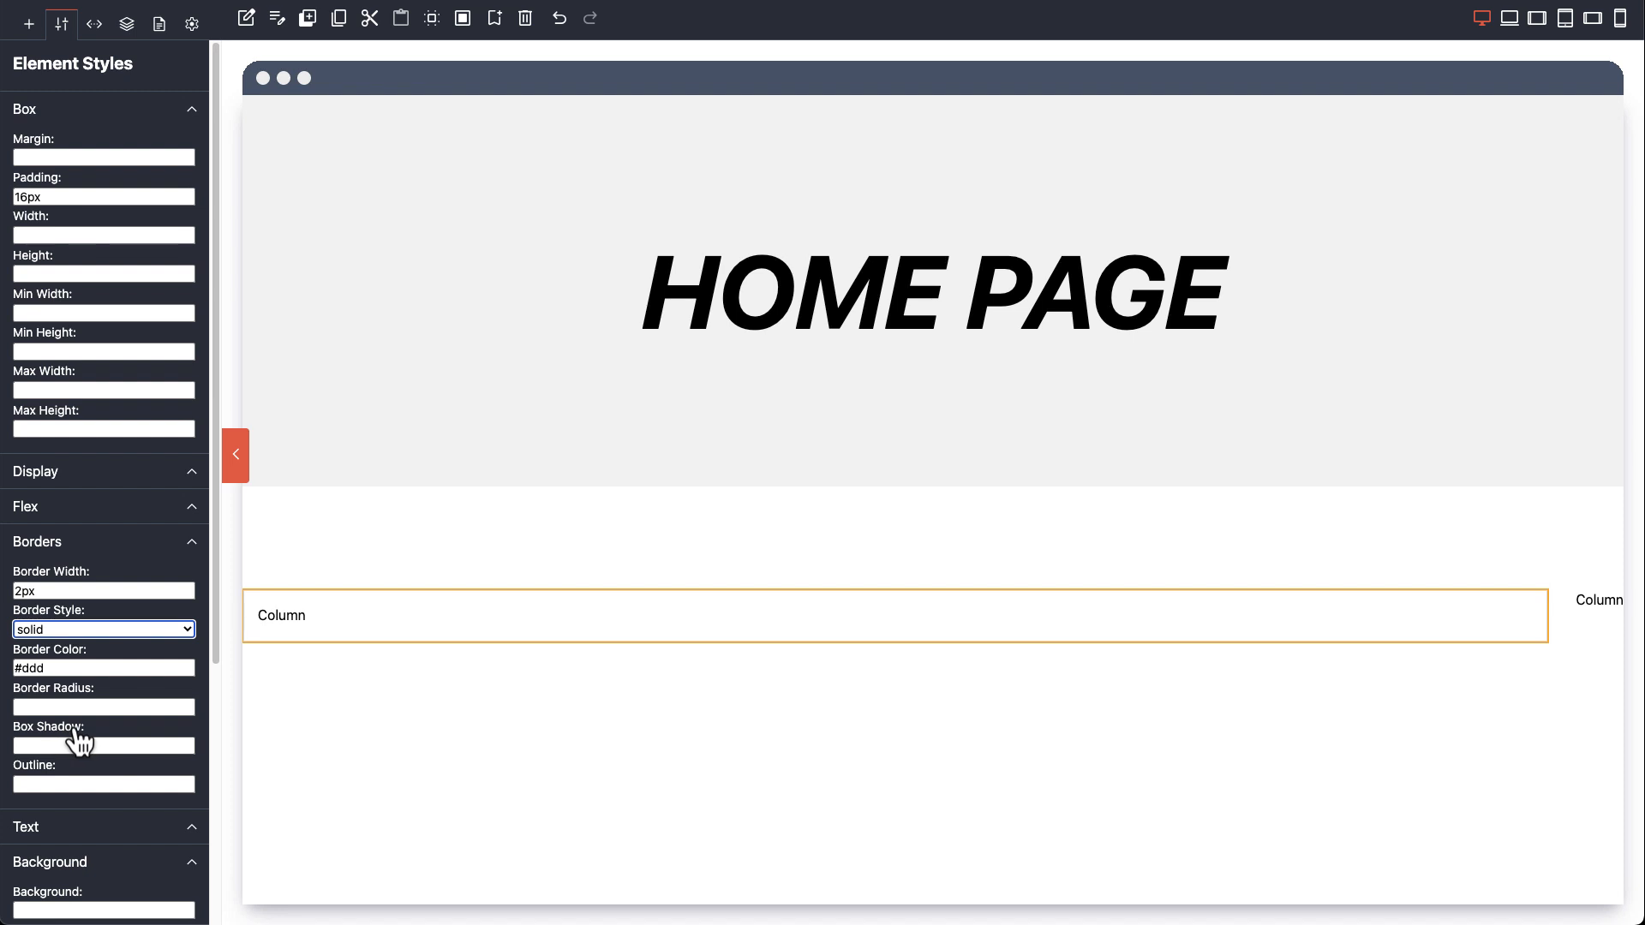
pyautogui.doubleClick(35, 668)
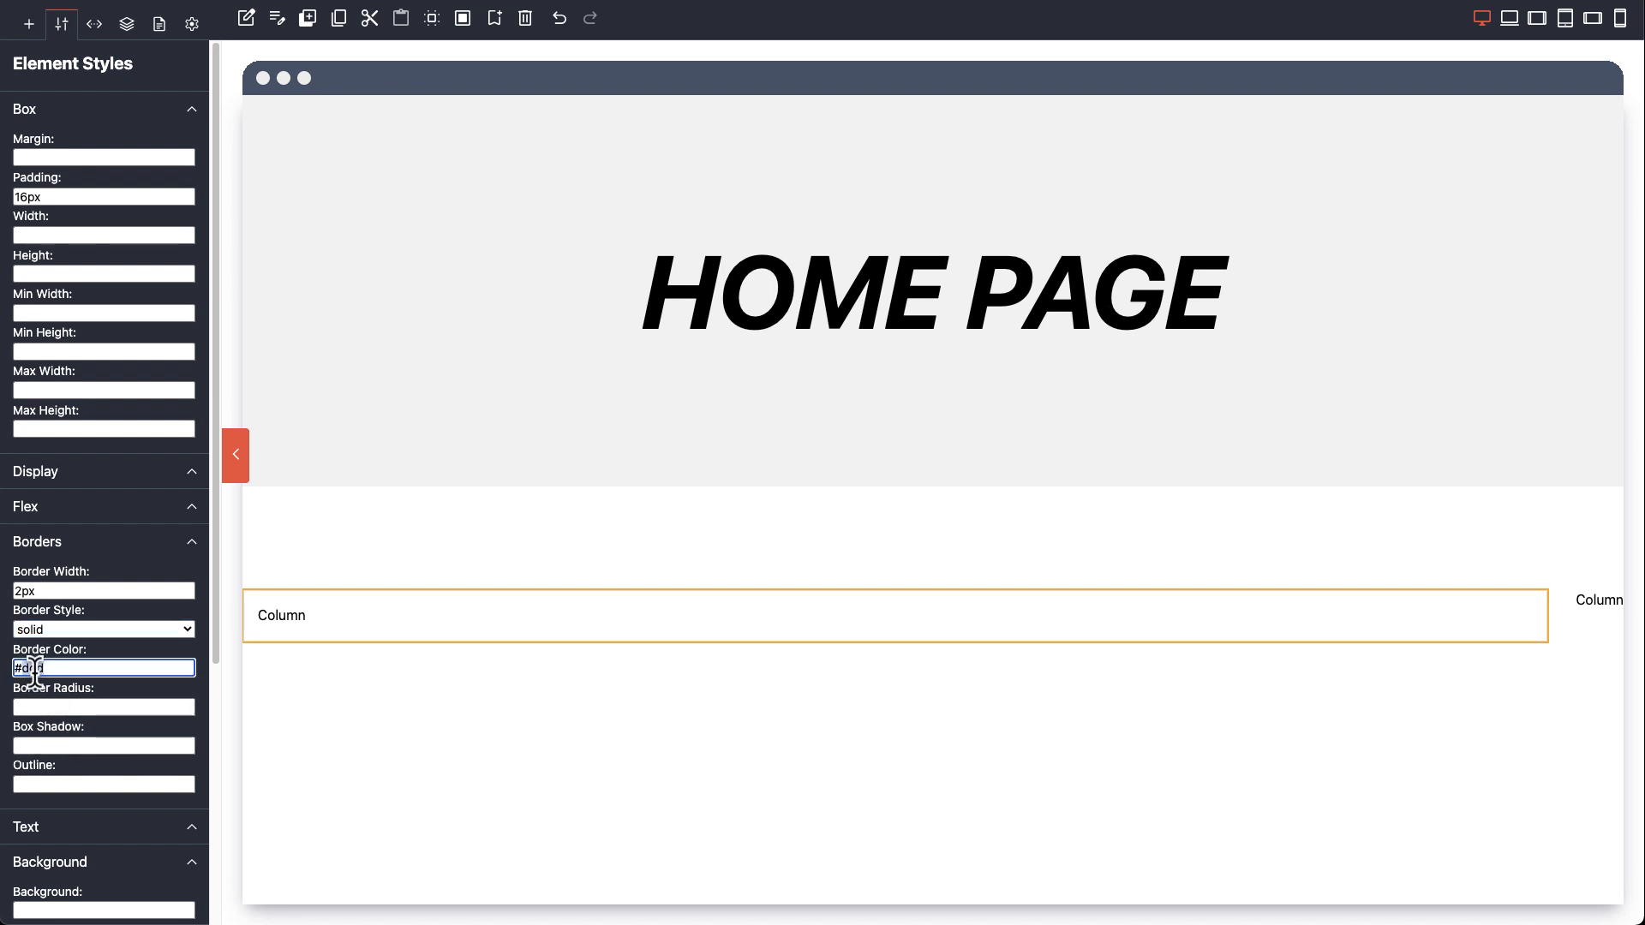
pyautogui.write('777')
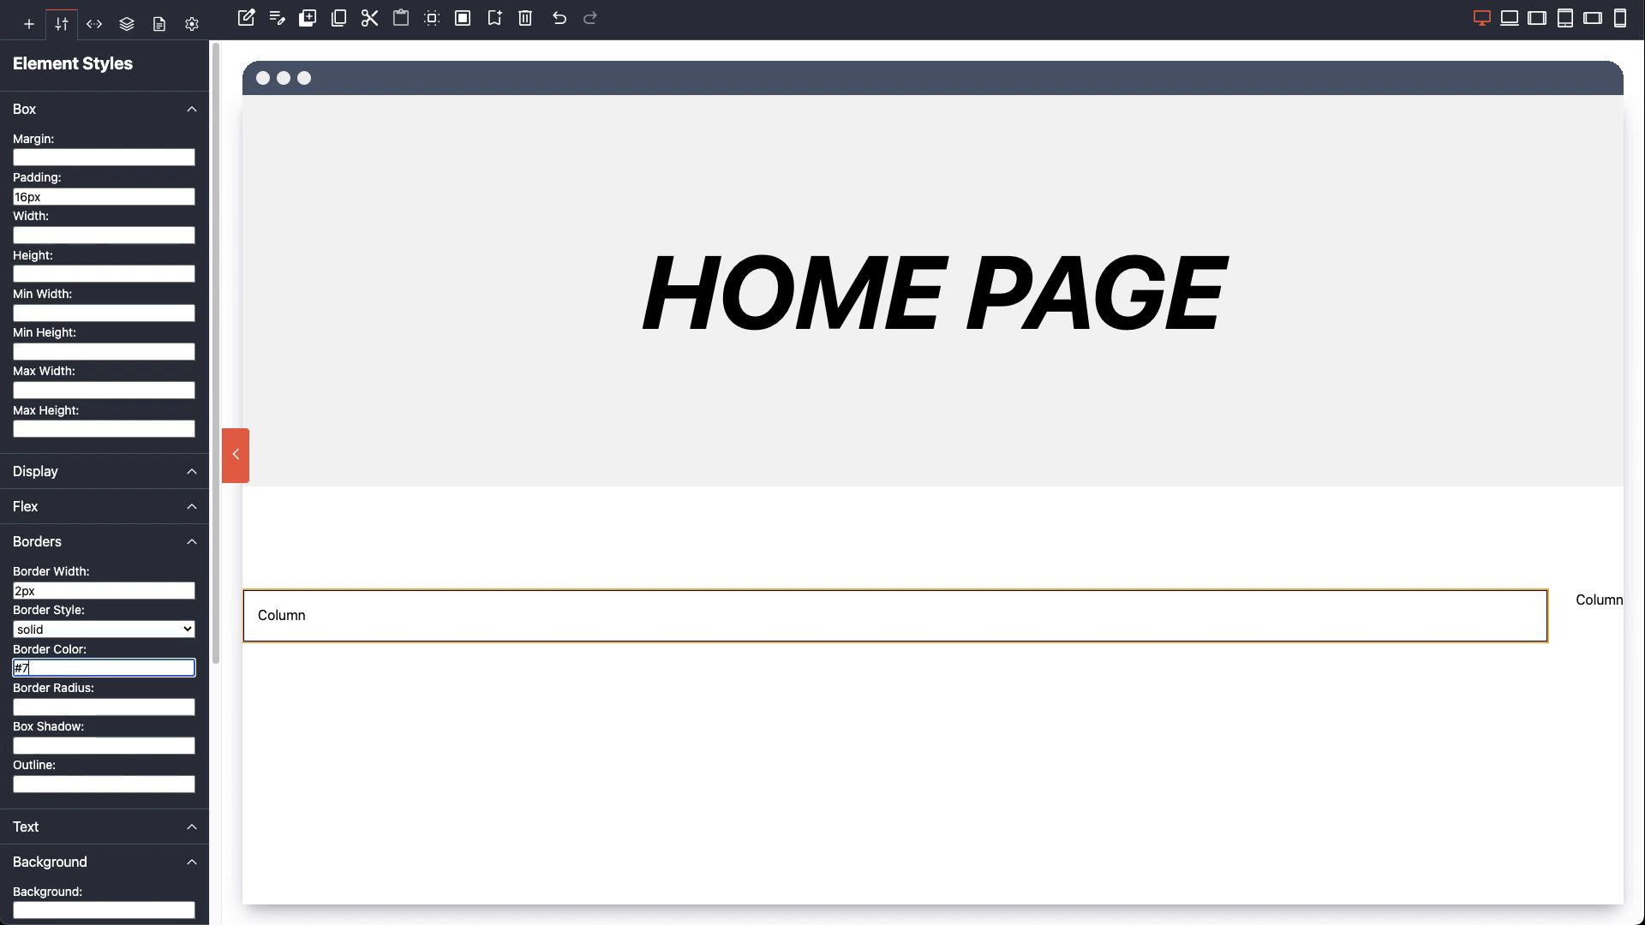
# Step: Set the border radius of the first Column div to 8px
pyautogui.click(76, 707)
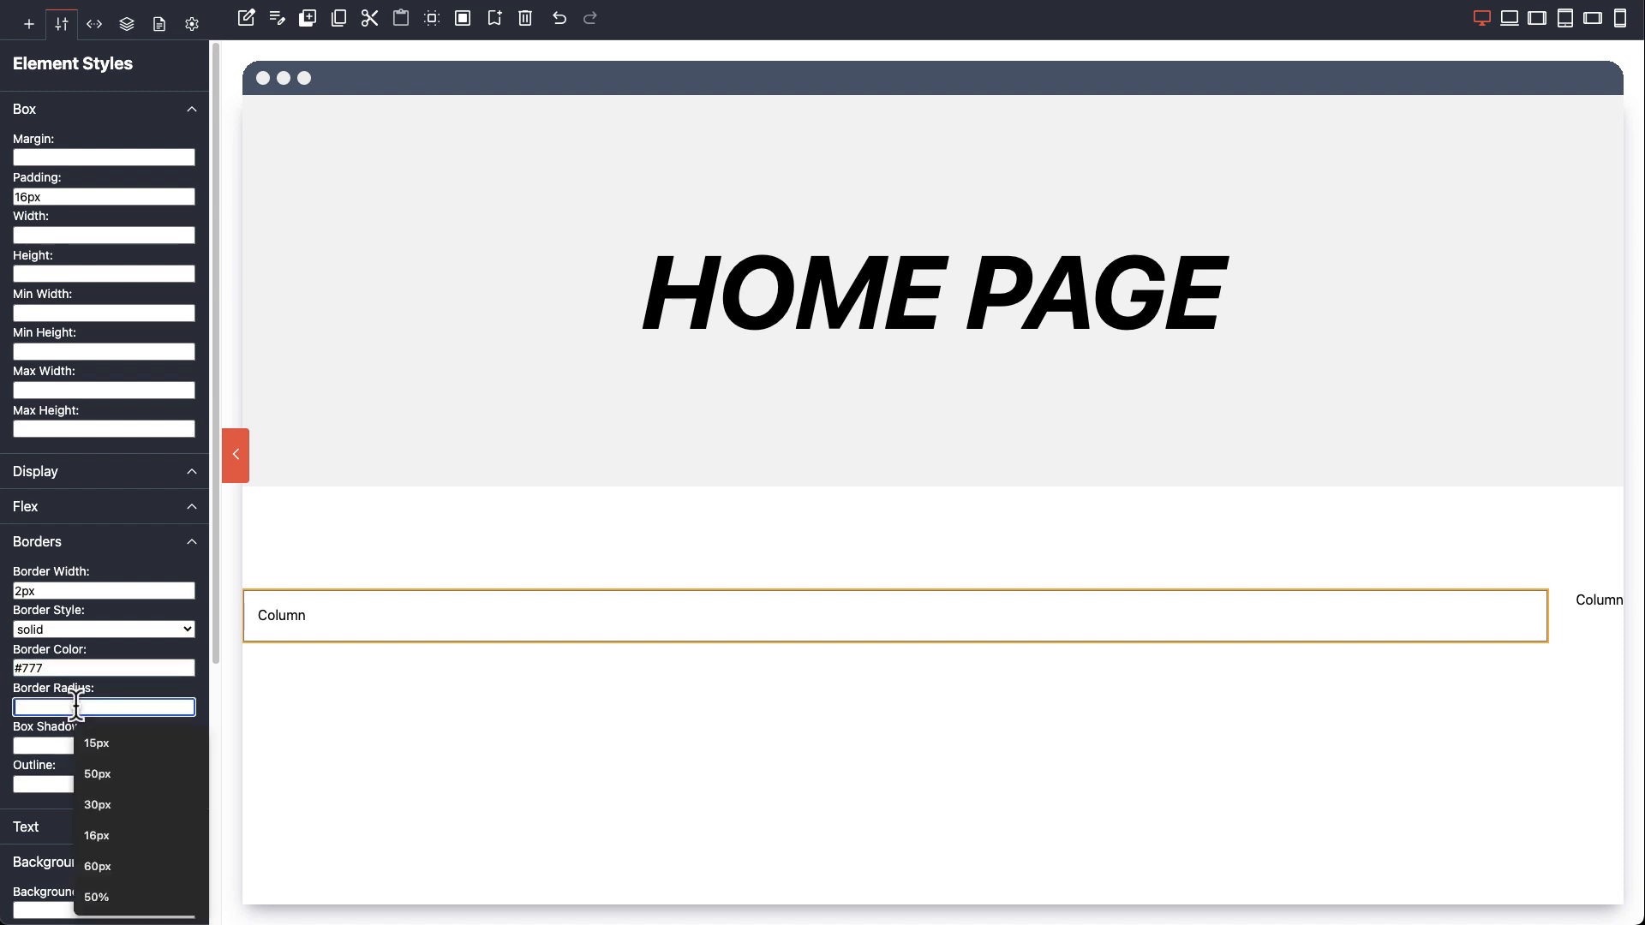
pyautogui.write('8px')
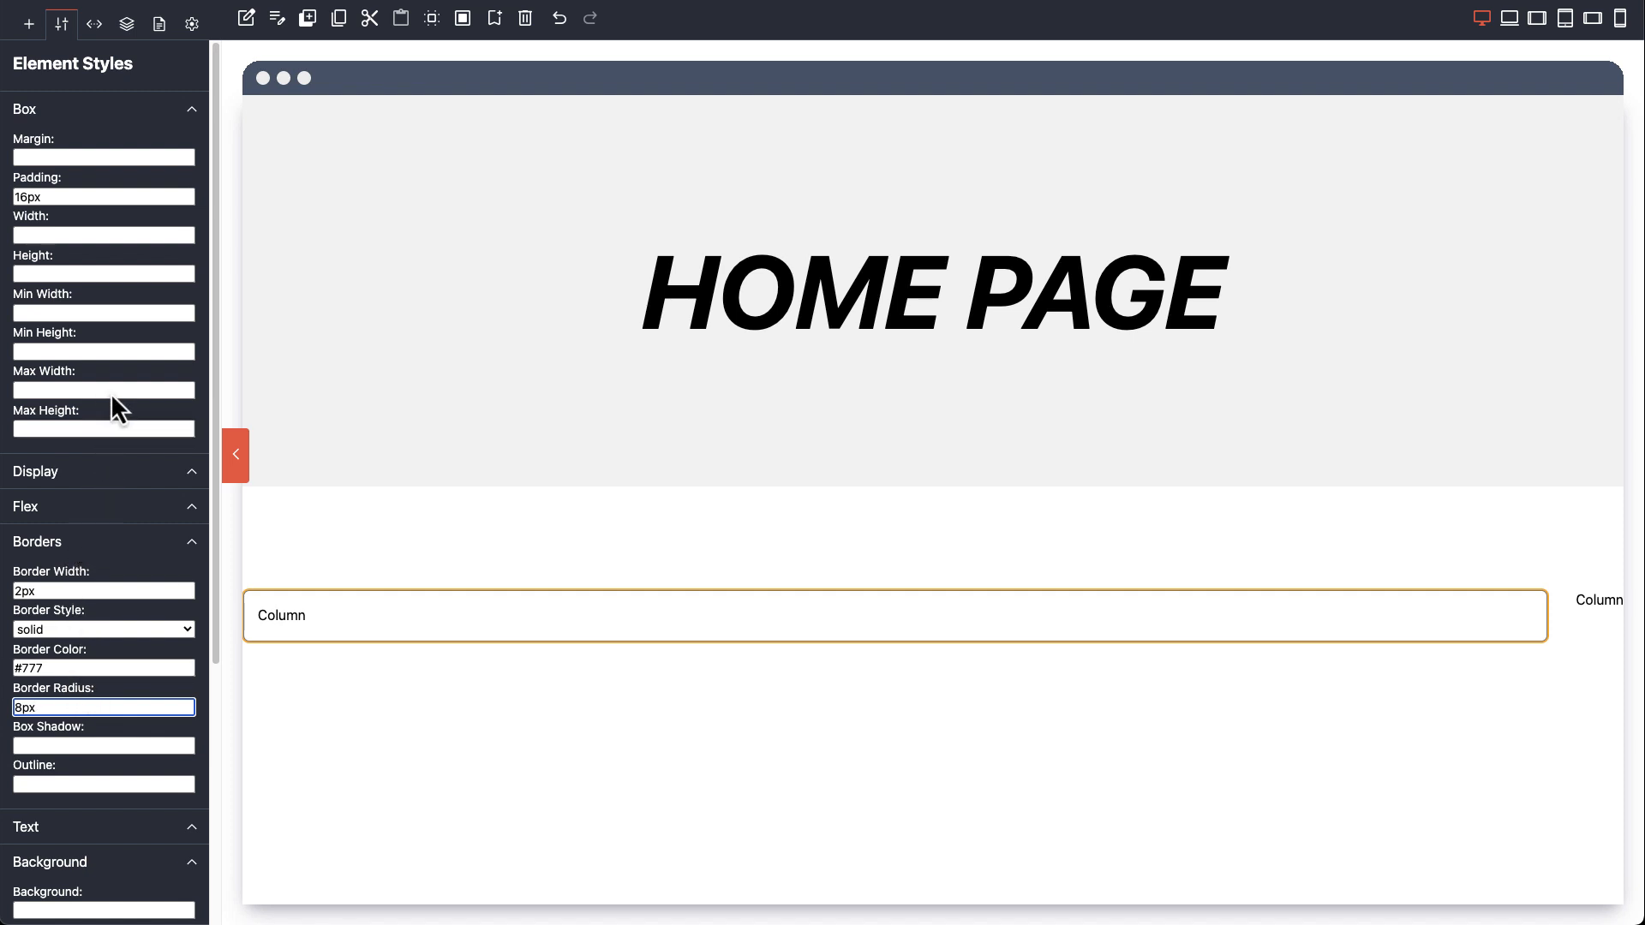
pyautogui.click(92, 542)
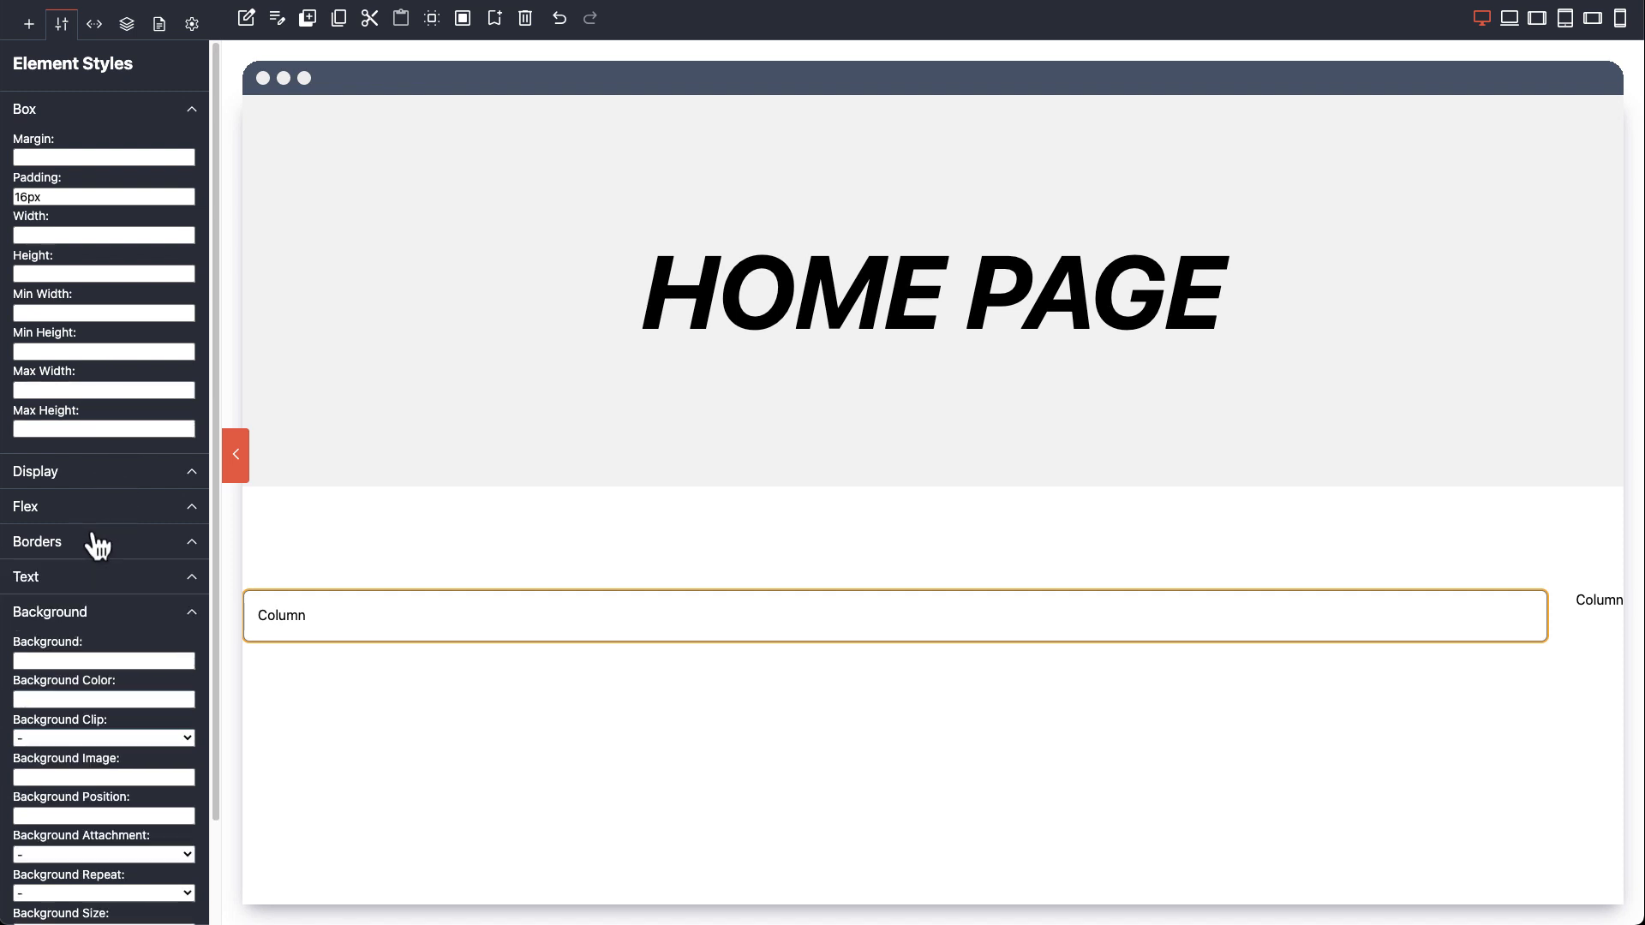
# Step: Set the background of the first Column div to #f1f1f1
pyautogui.click(66, 659)
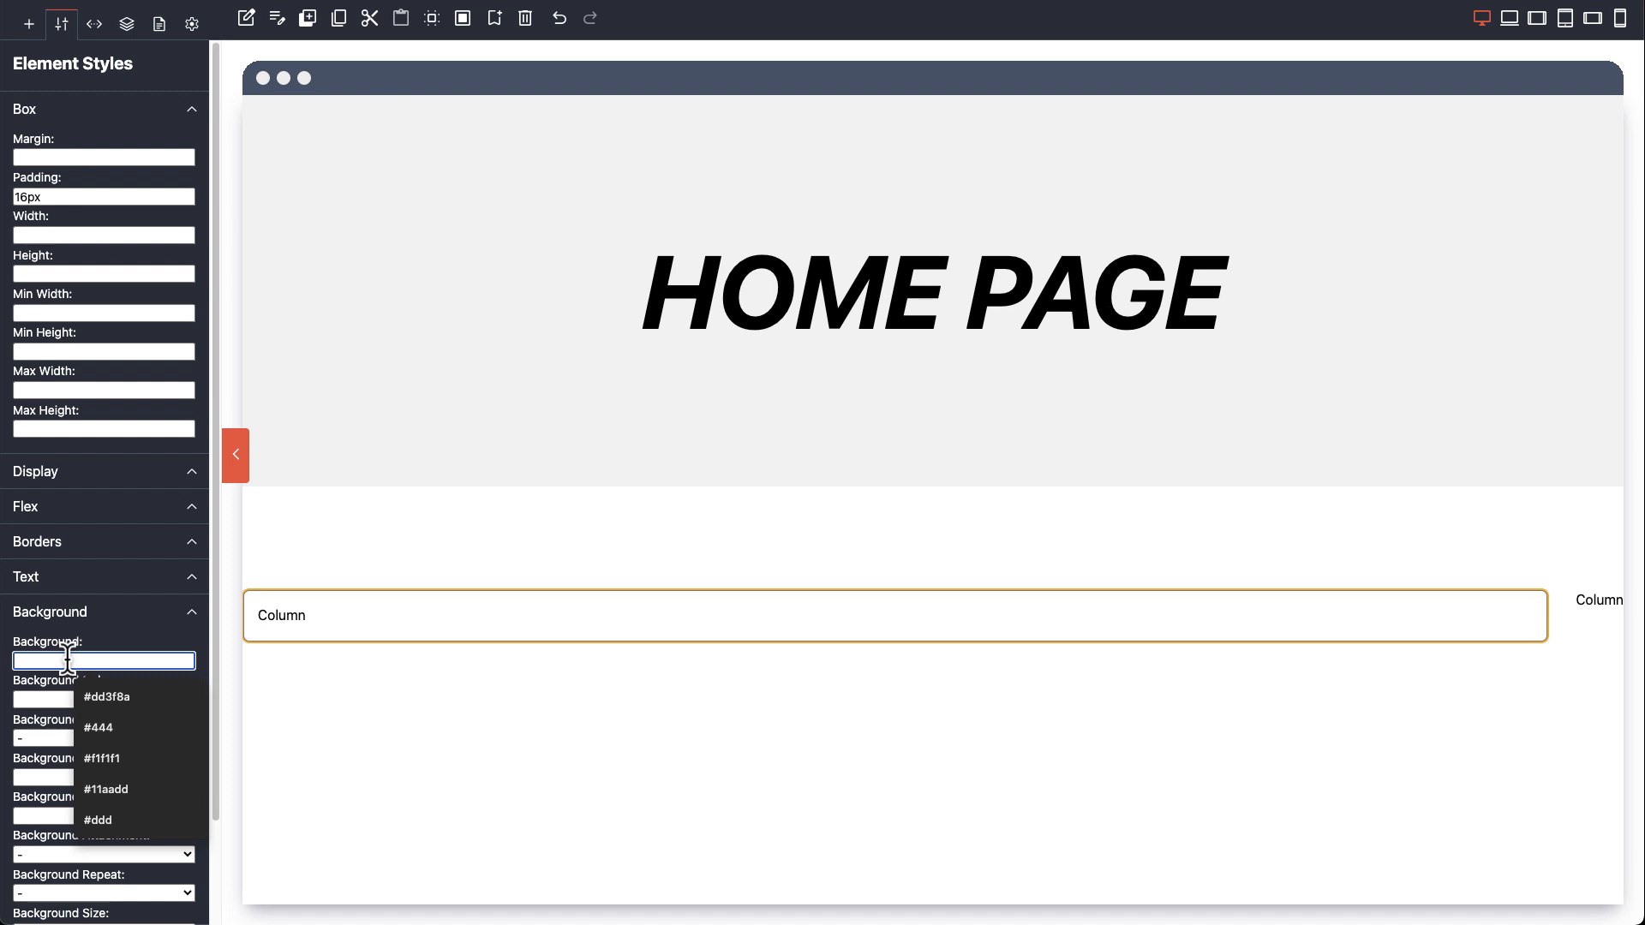
pyautogui.write('#f')
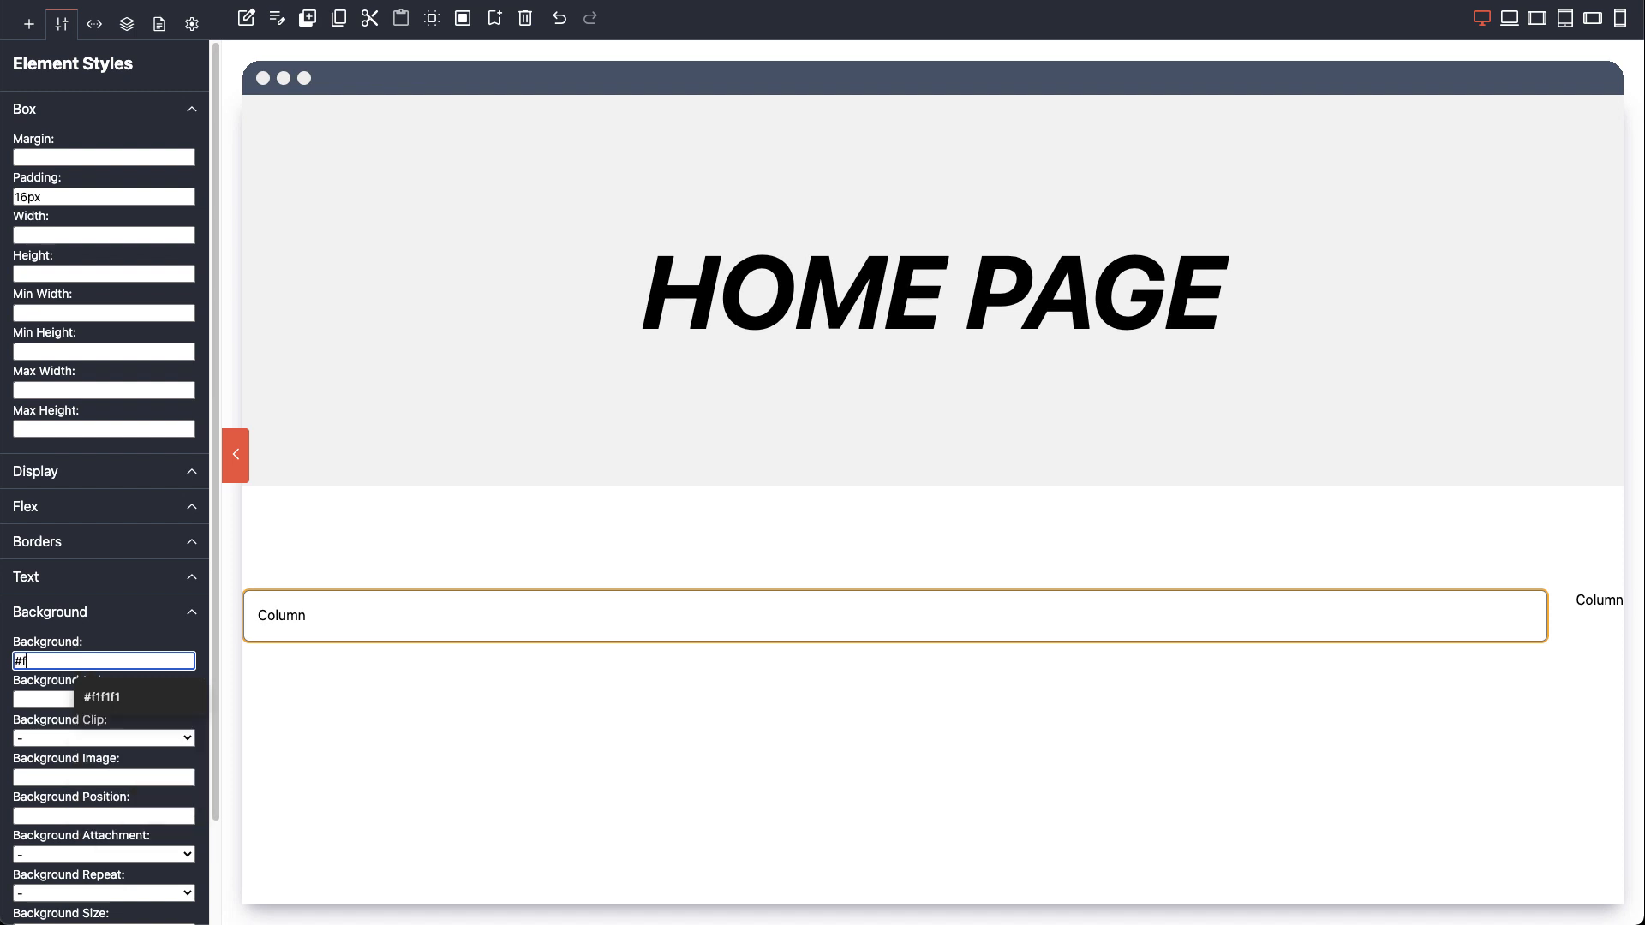
pyautogui.write('1f1f1')
# Step: Copy the first Column div and paste only its style onto the second Column div
pyautogui.click(294, 606)
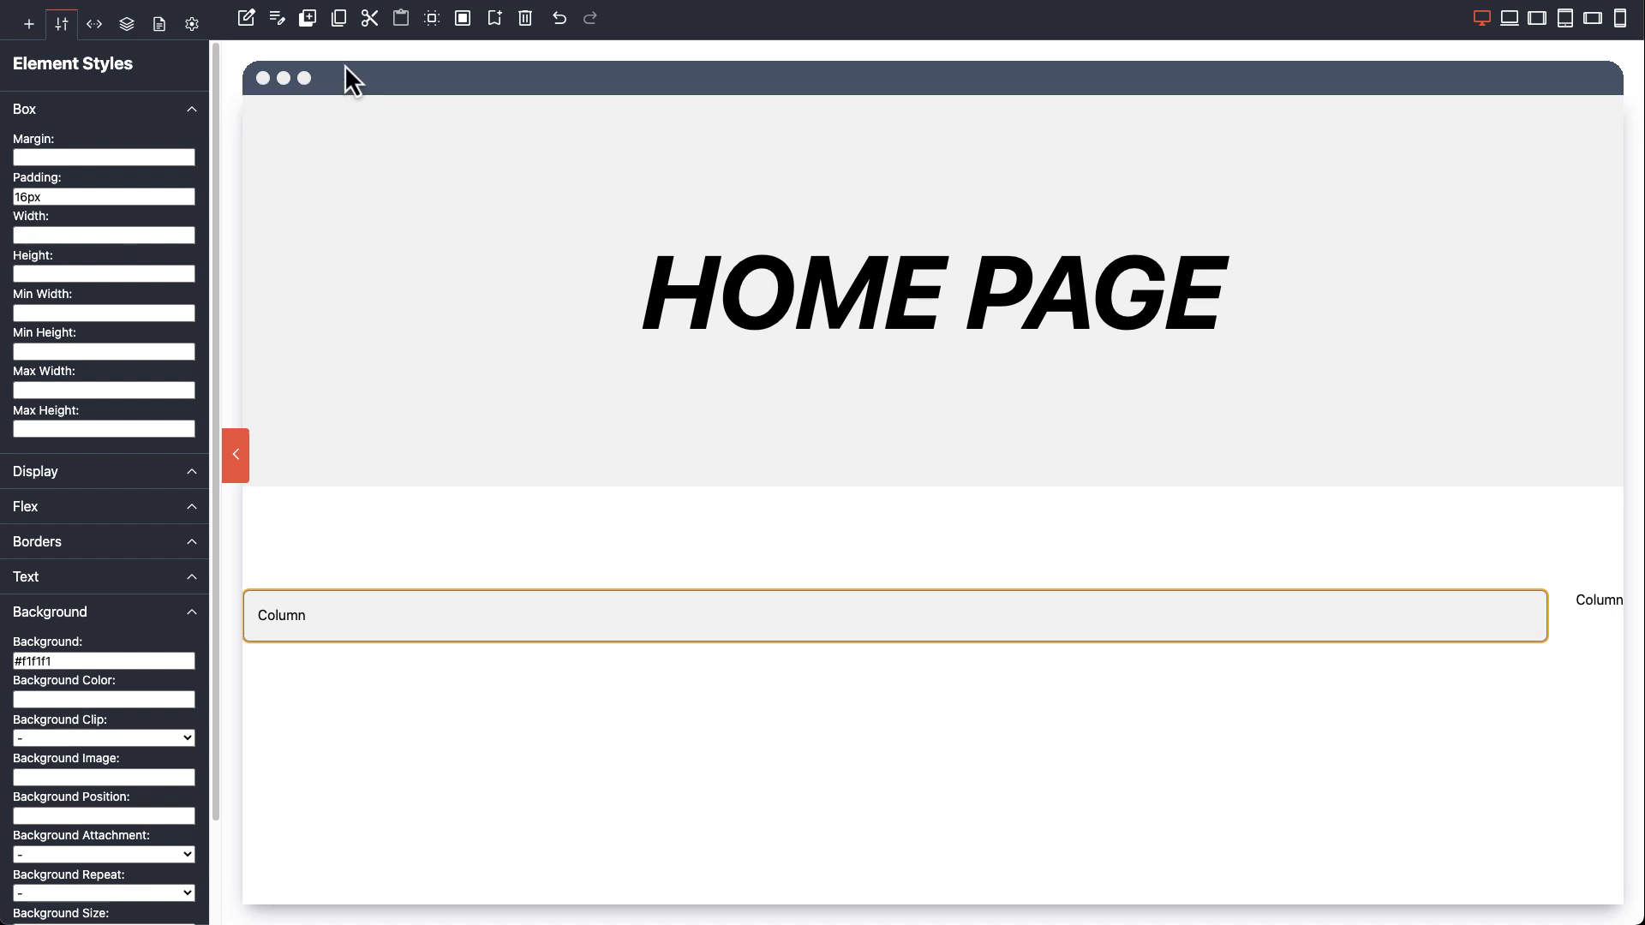
pyautogui.click(340, 24)
pyautogui.click(1602, 597)
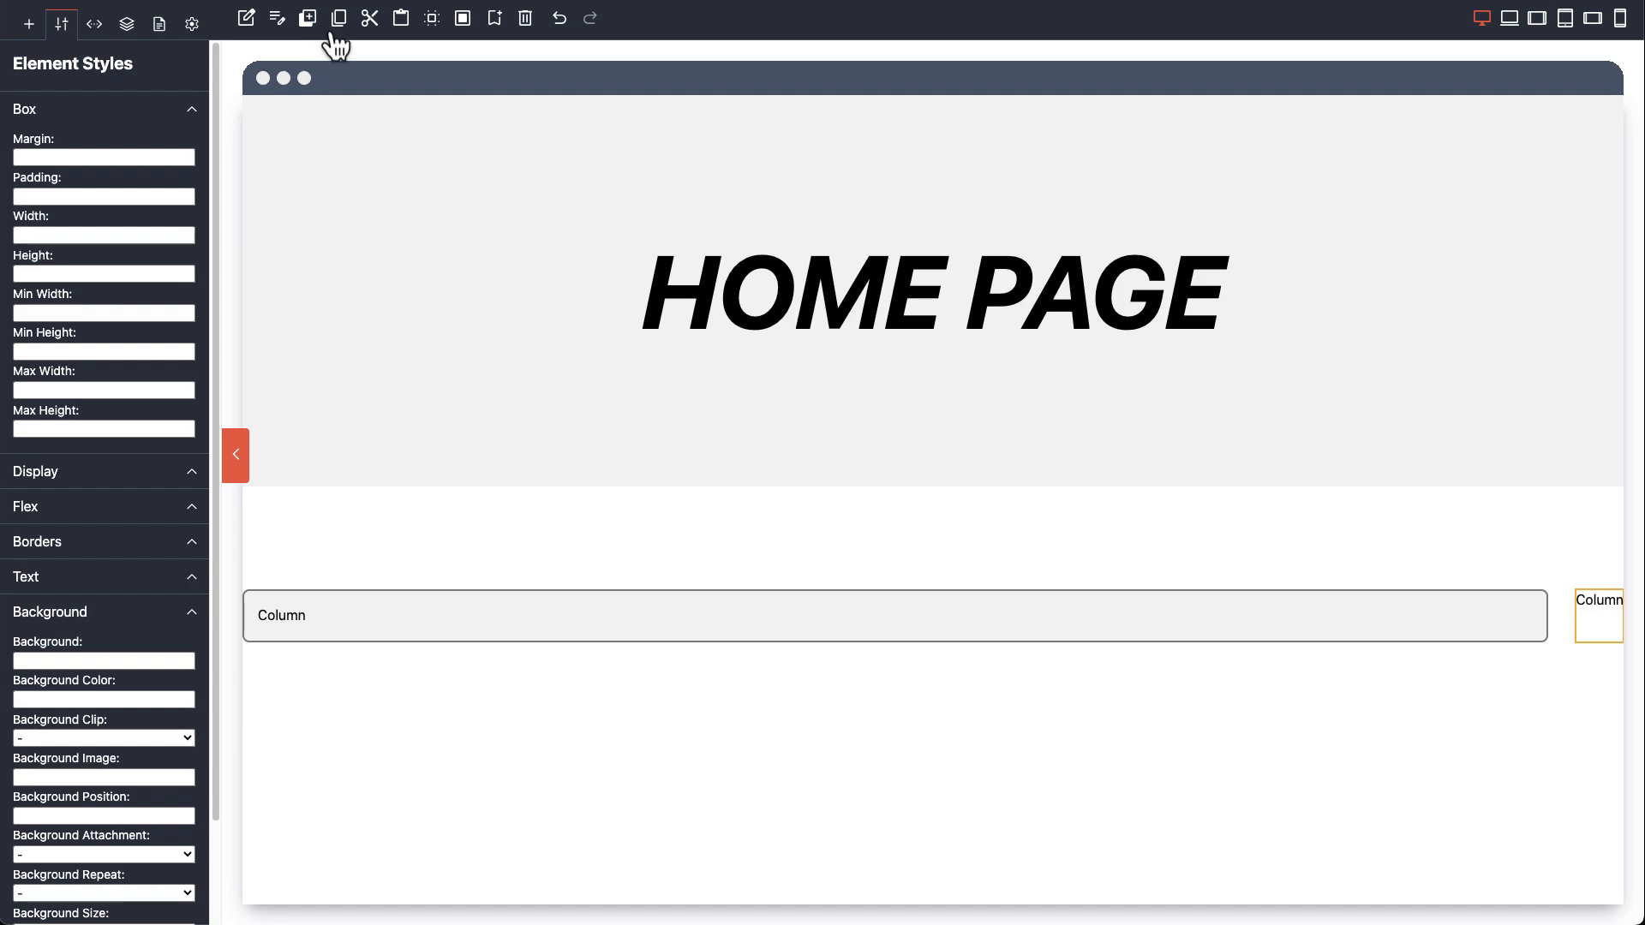
pyautogui.click(401, 19)
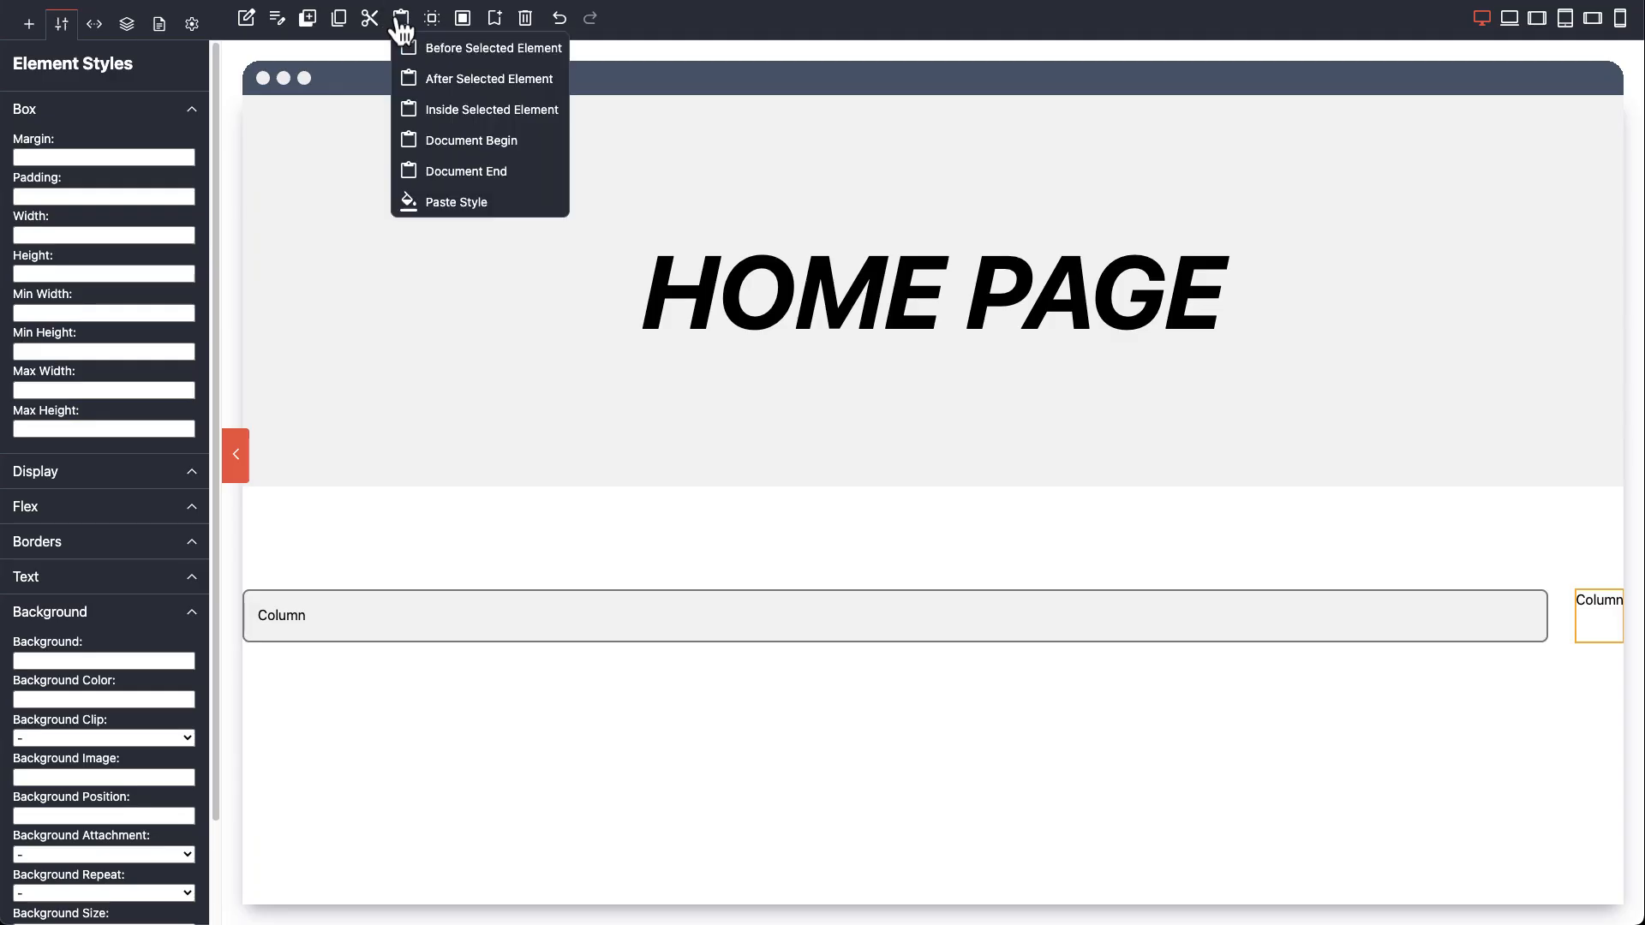
pyautogui.click(436, 202)
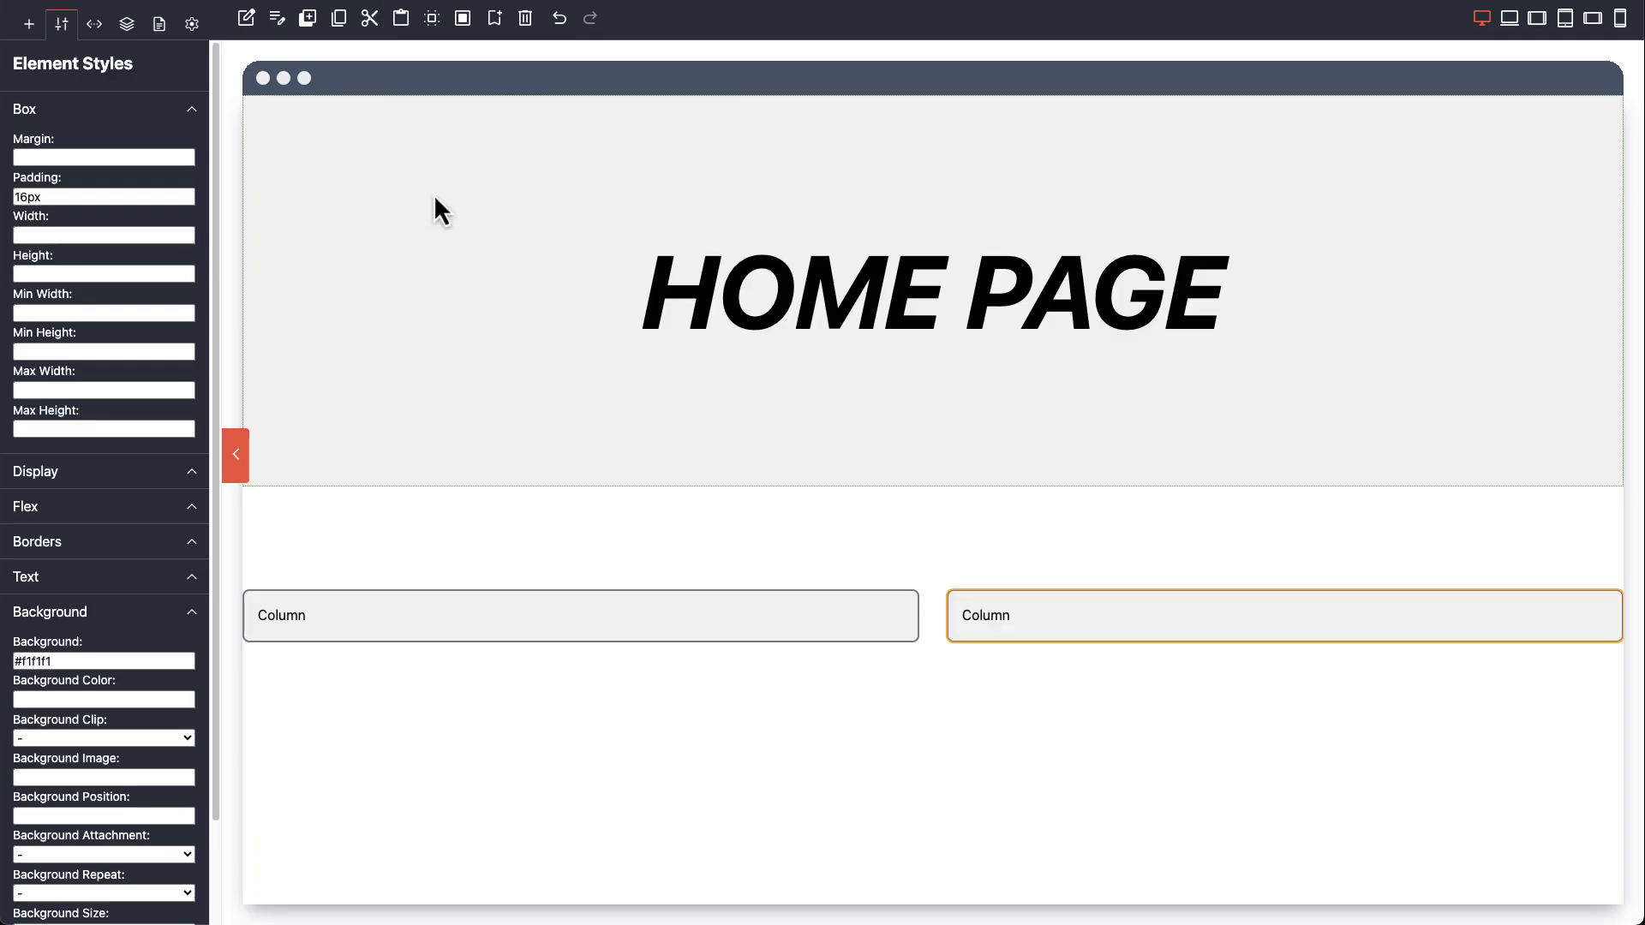
# Step: Select the parent div that holds both columns and set its padding to 16px
pyautogui.click(904, 619)
pyautogui.click(1004, 613)
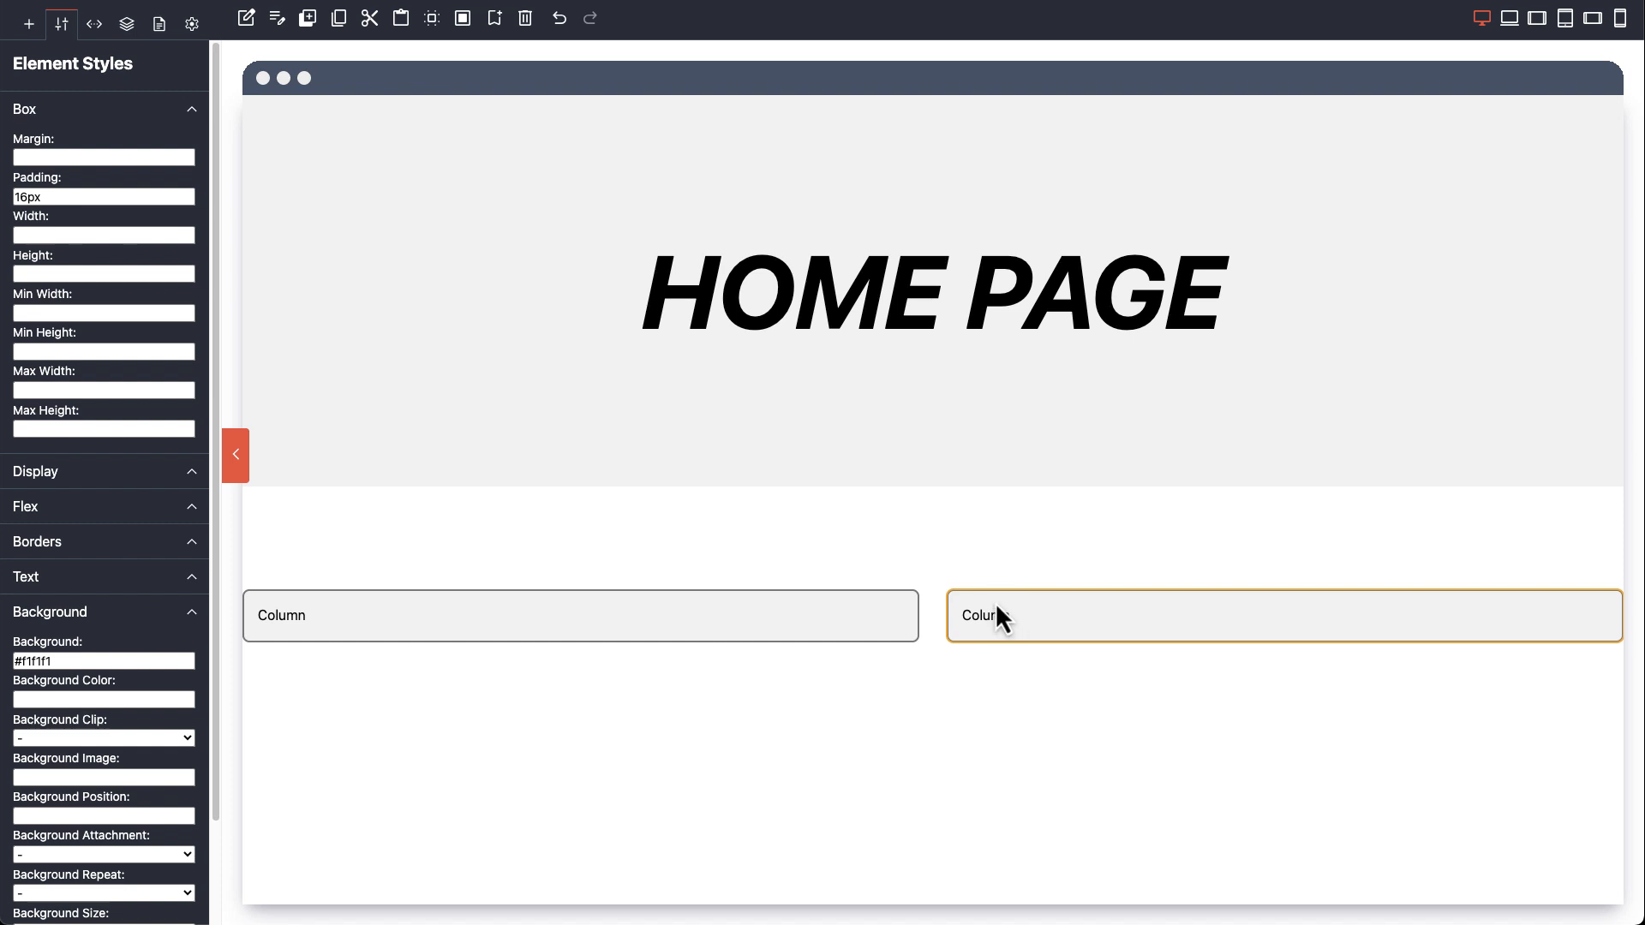
pyautogui.click(897, 612)
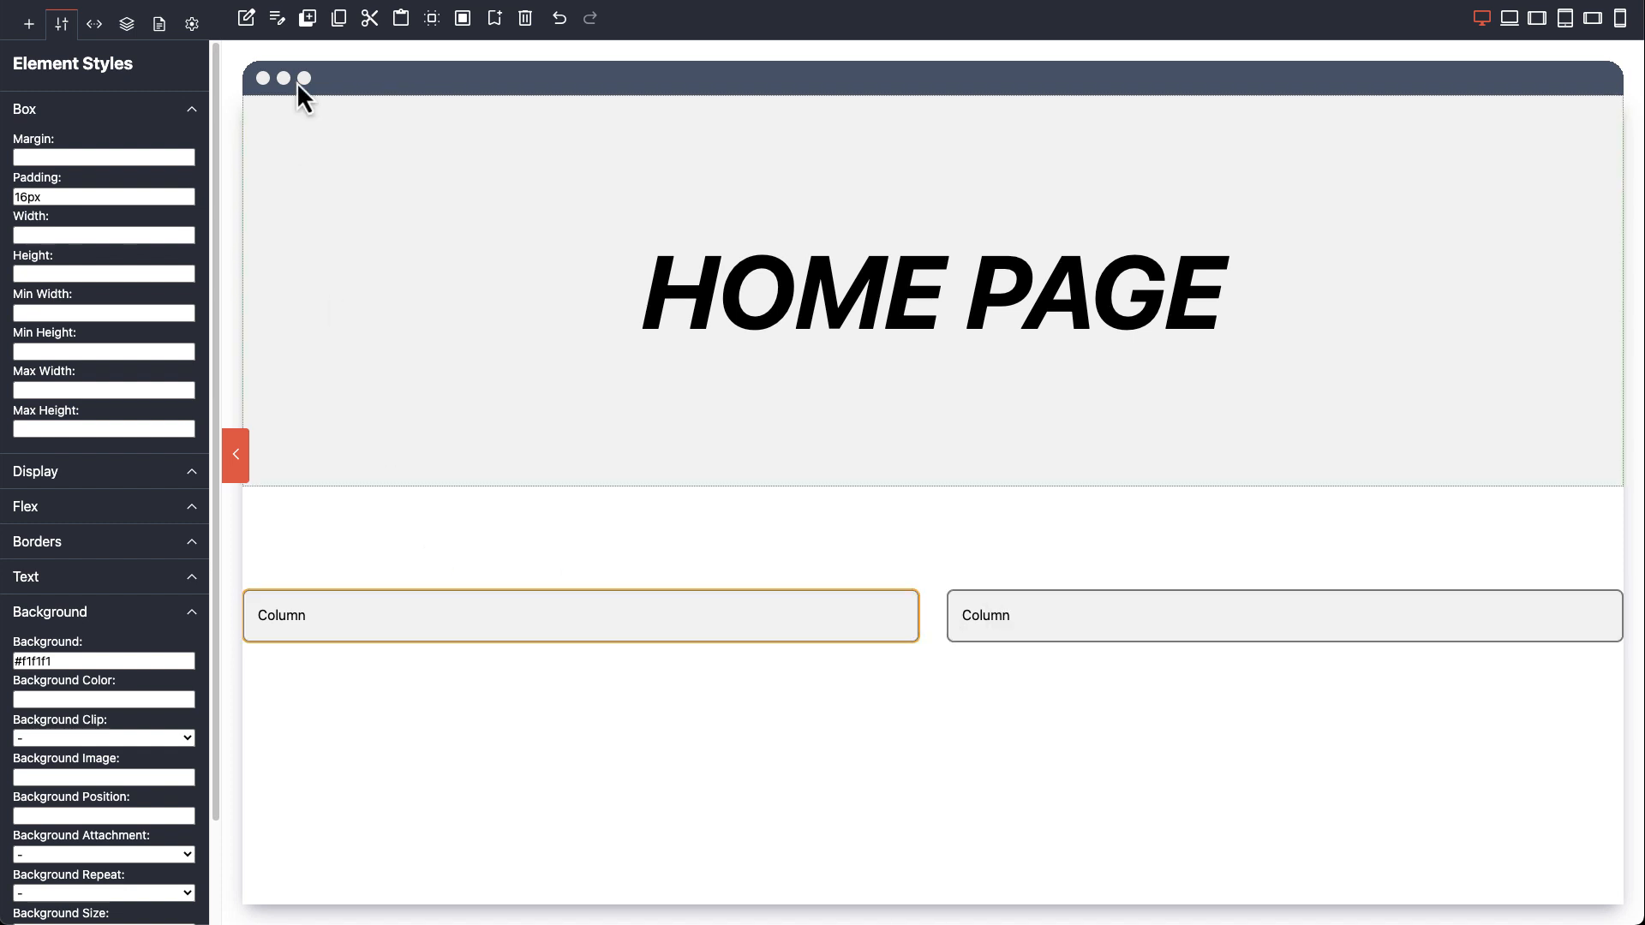
pyautogui.click(437, 28)
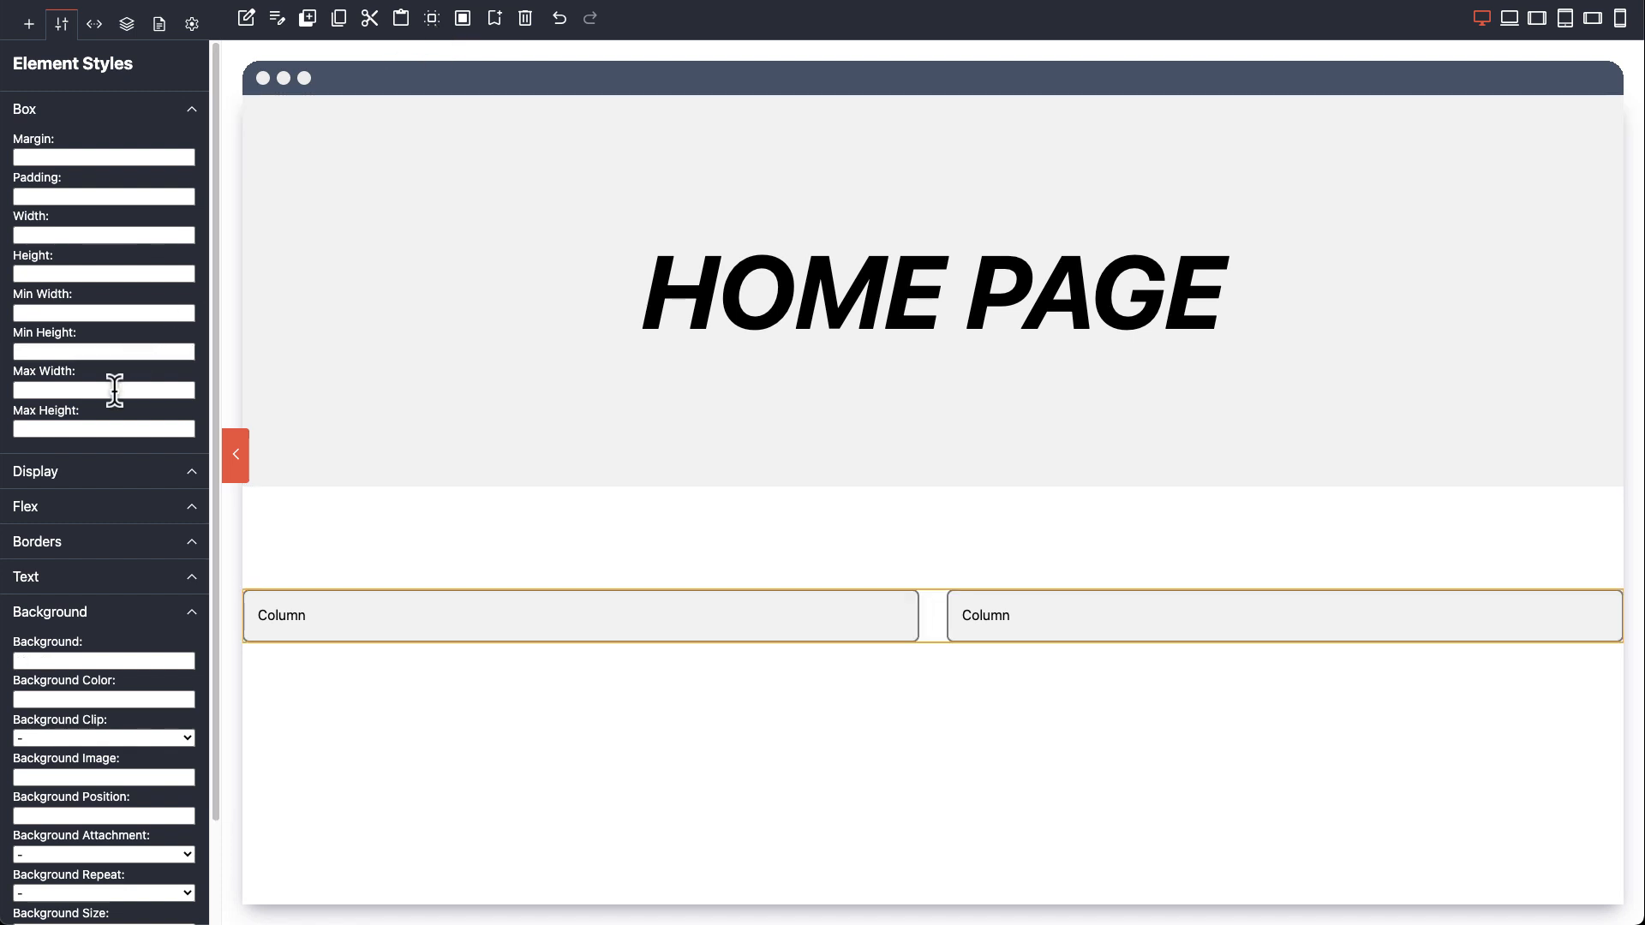
pyautogui.click(65, 195)
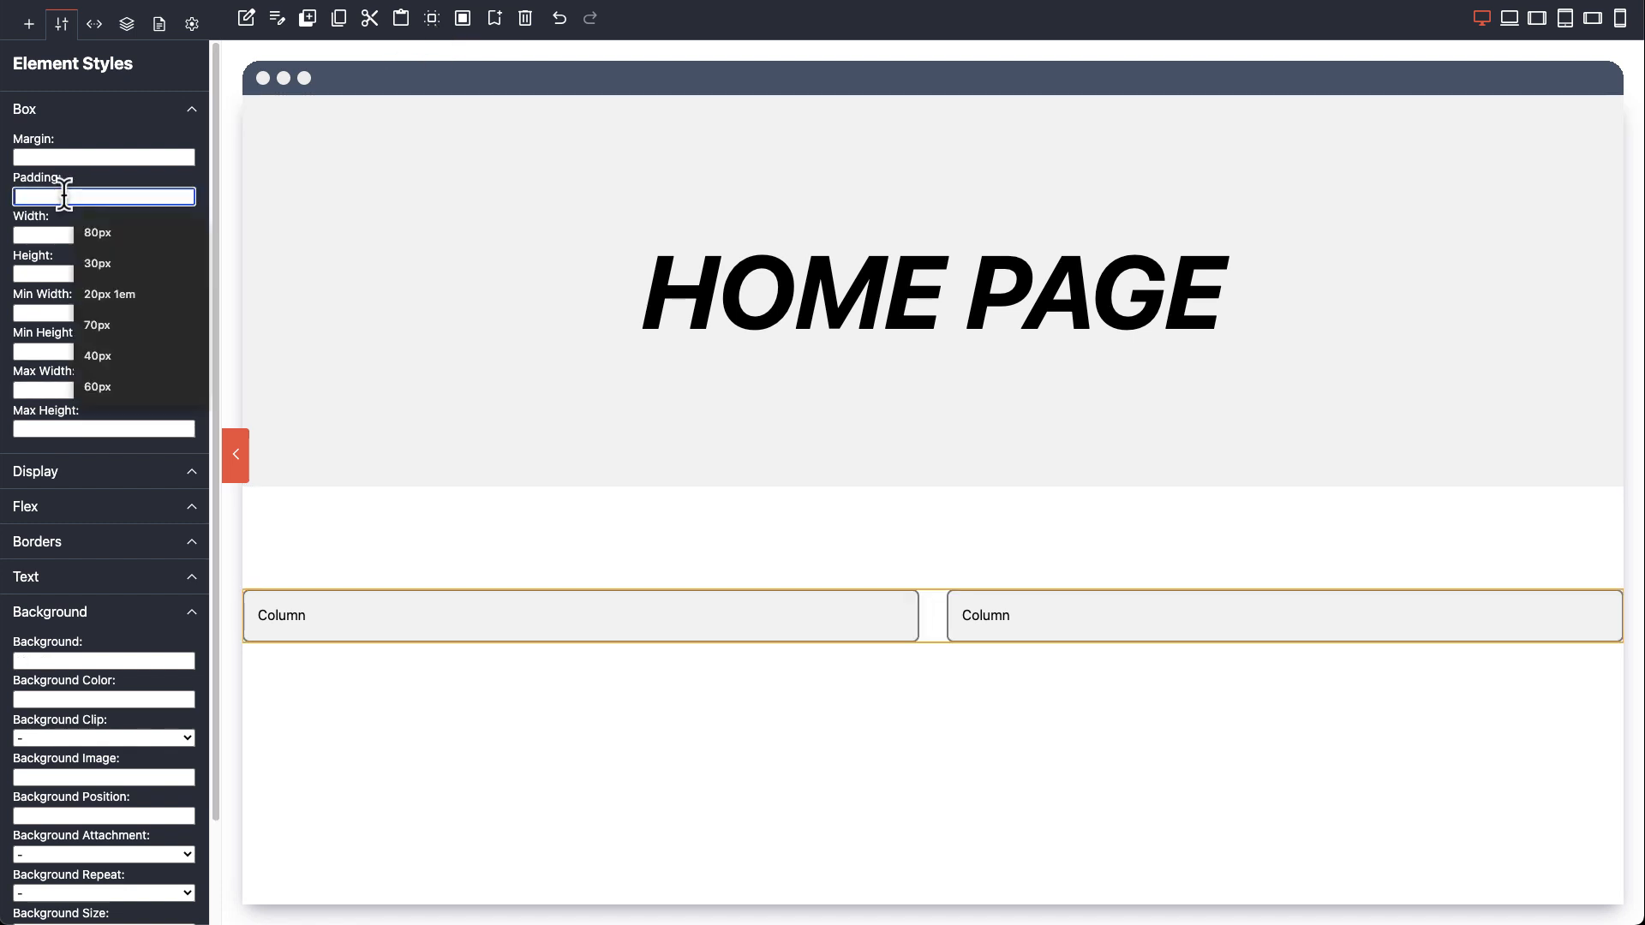
pyautogui.write('16px')
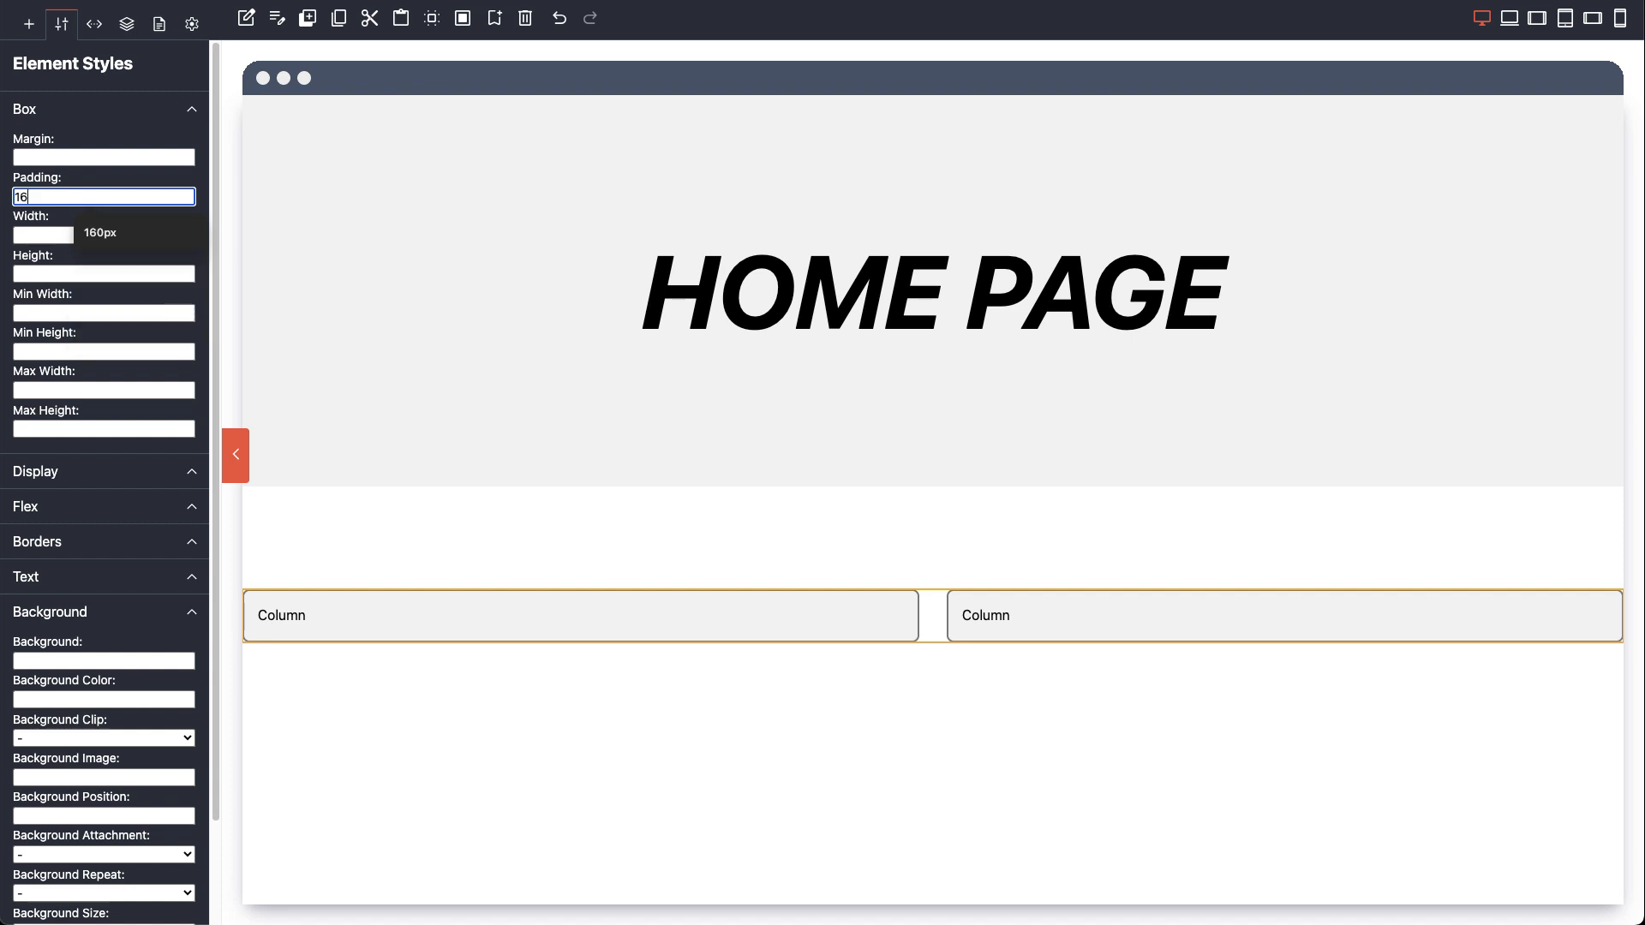
pyautogui.press('Return')
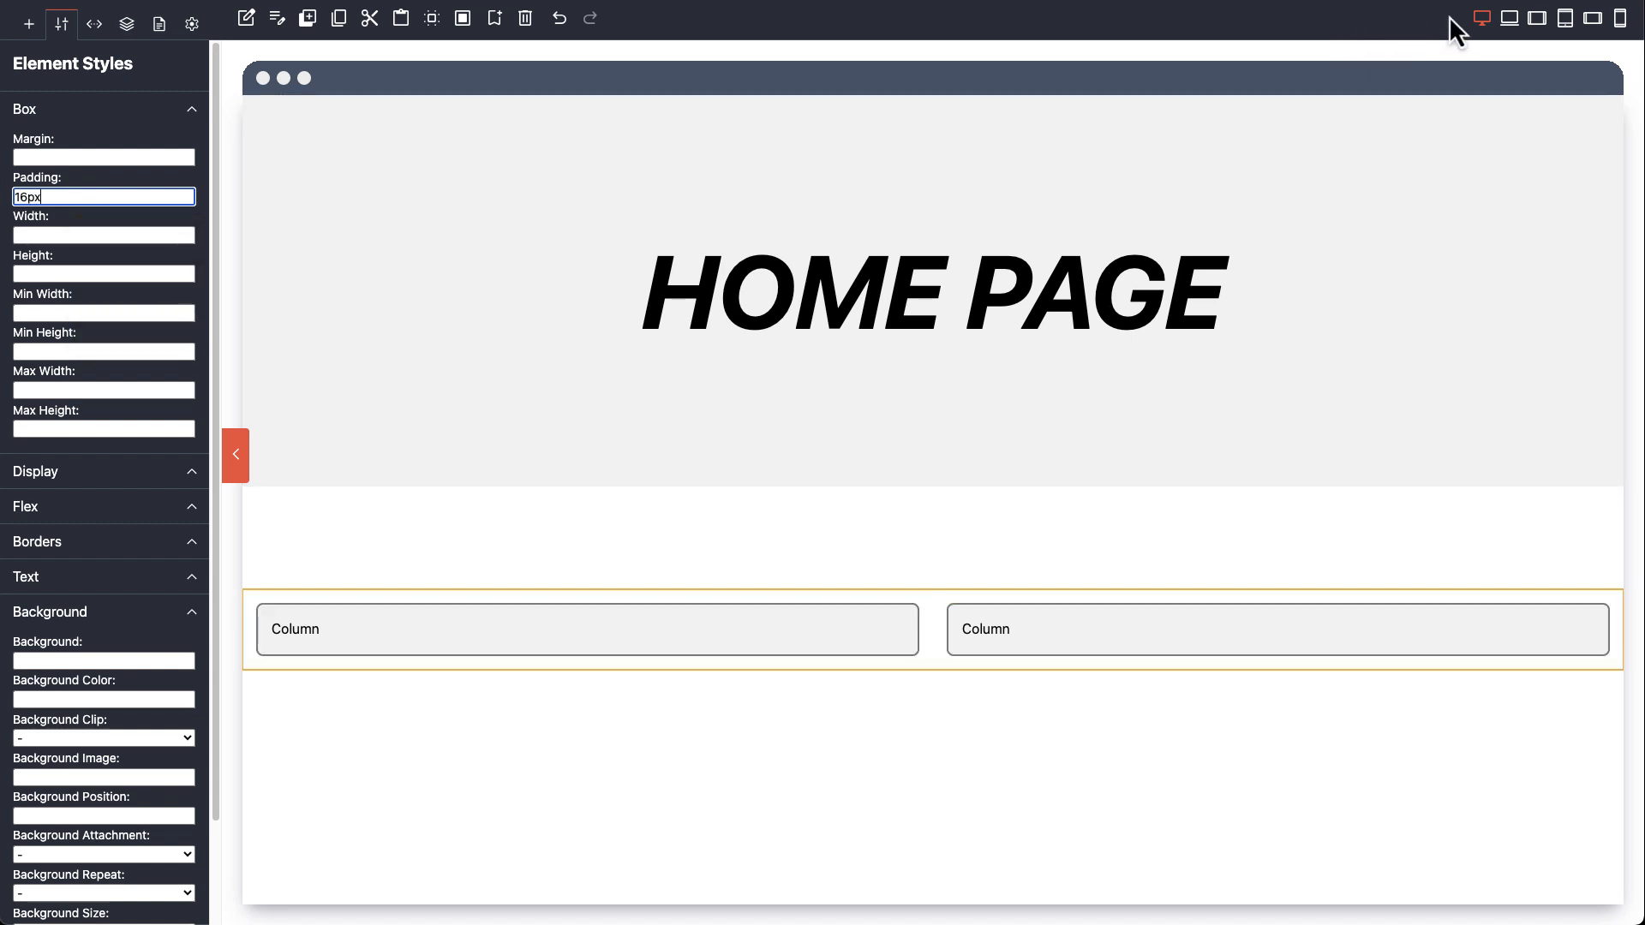
# Step: Preview the page at the smaller device sizes and set the container's flex direction to column in the portrait phone view
pyautogui.click(1509, 18)
pyautogui.click(1537, 18)
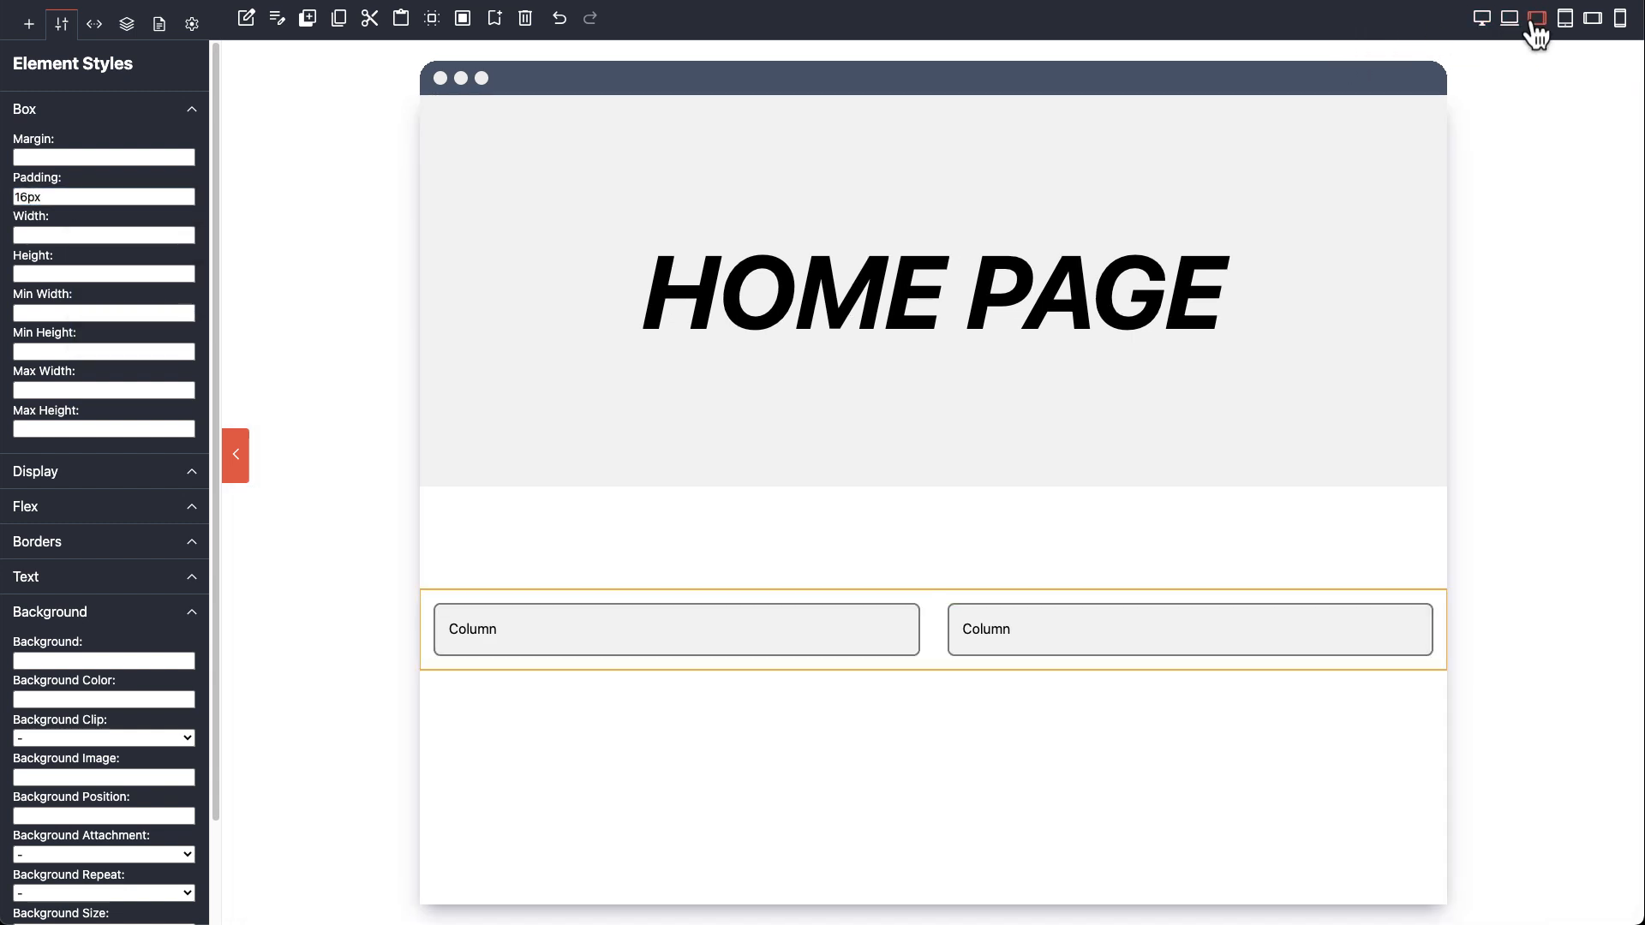
pyautogui.click(1564, 21)
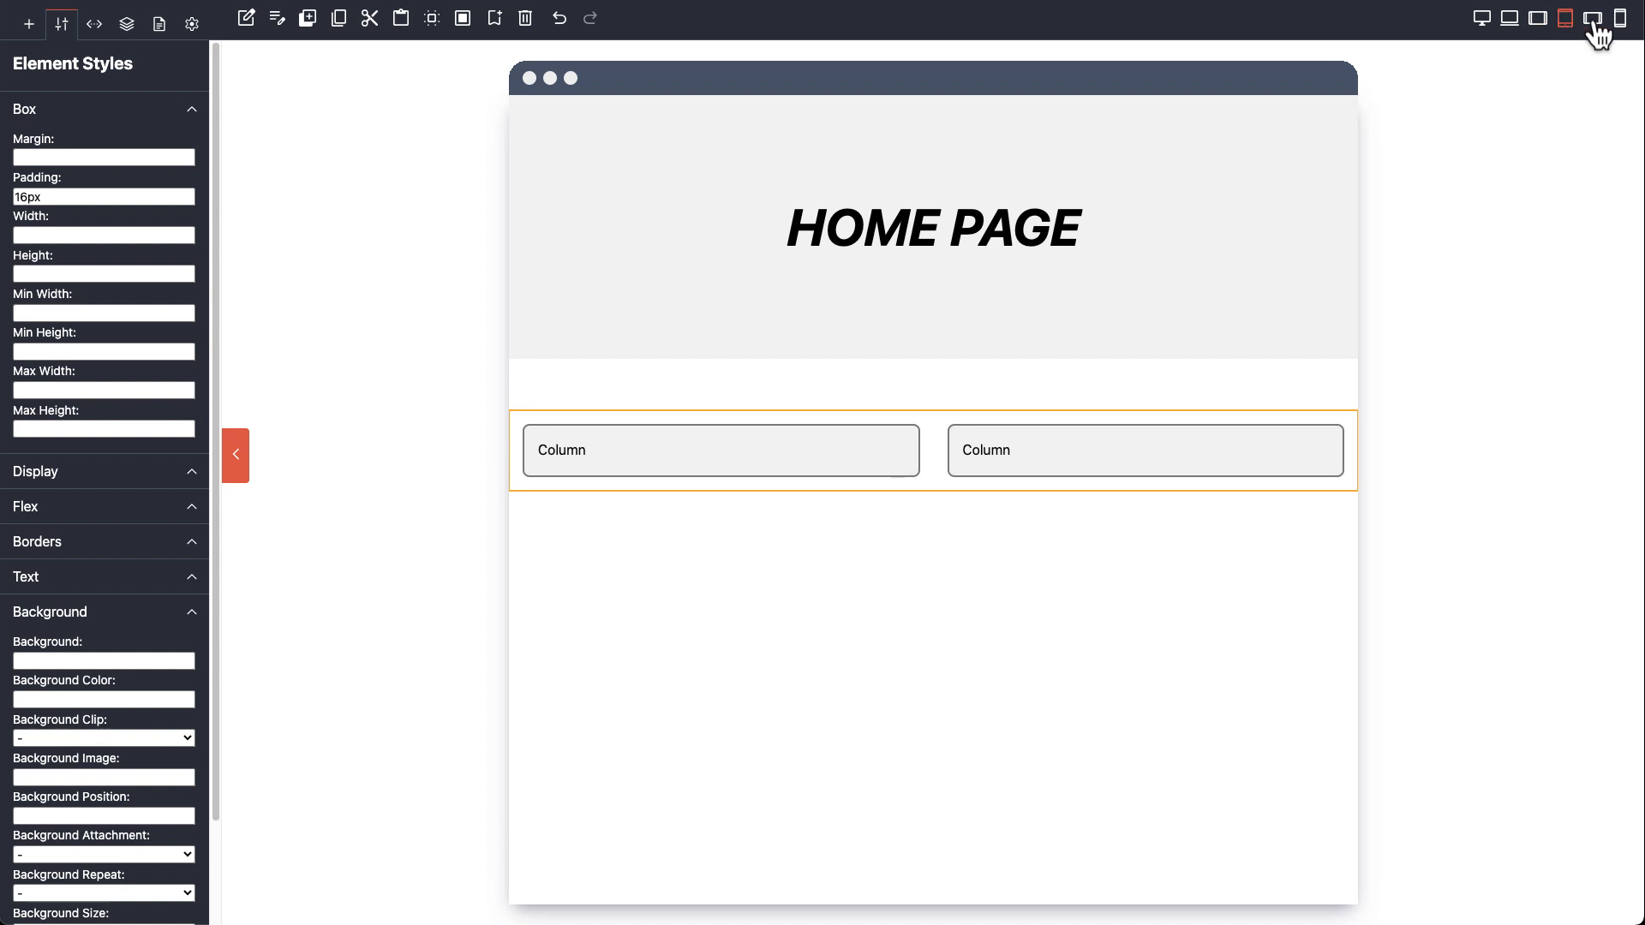
pyautogui.click(1595, 24)
pyautogui.click(1620, 24)
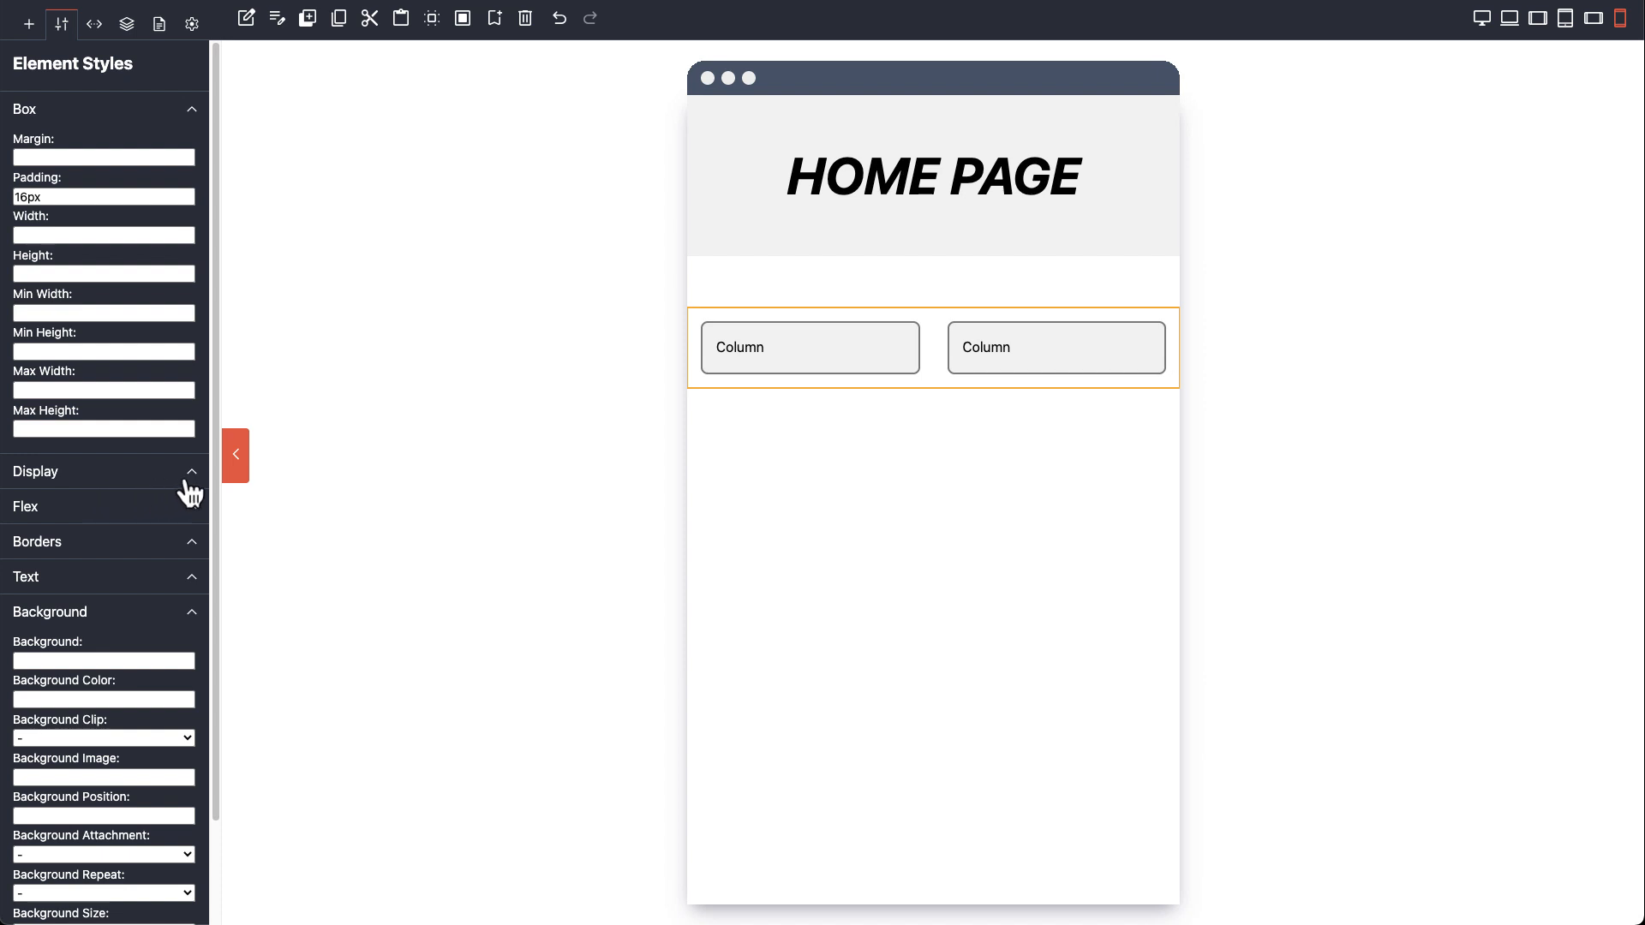
pyautogui.click(86, 504)
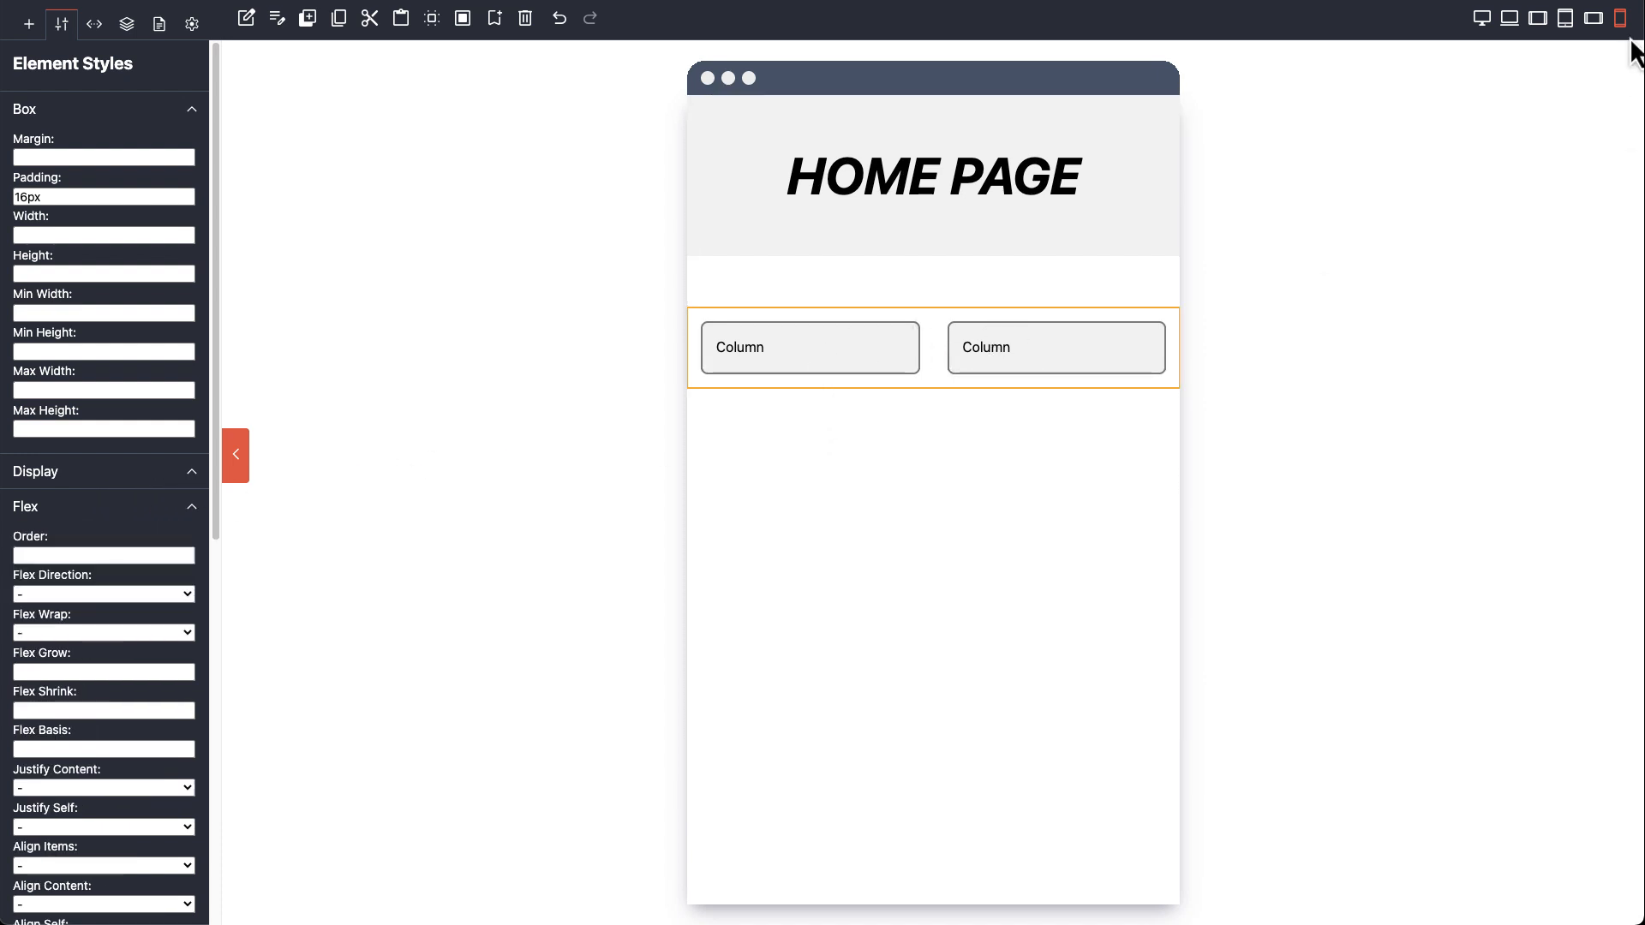
pyautogui.click(60, 593)
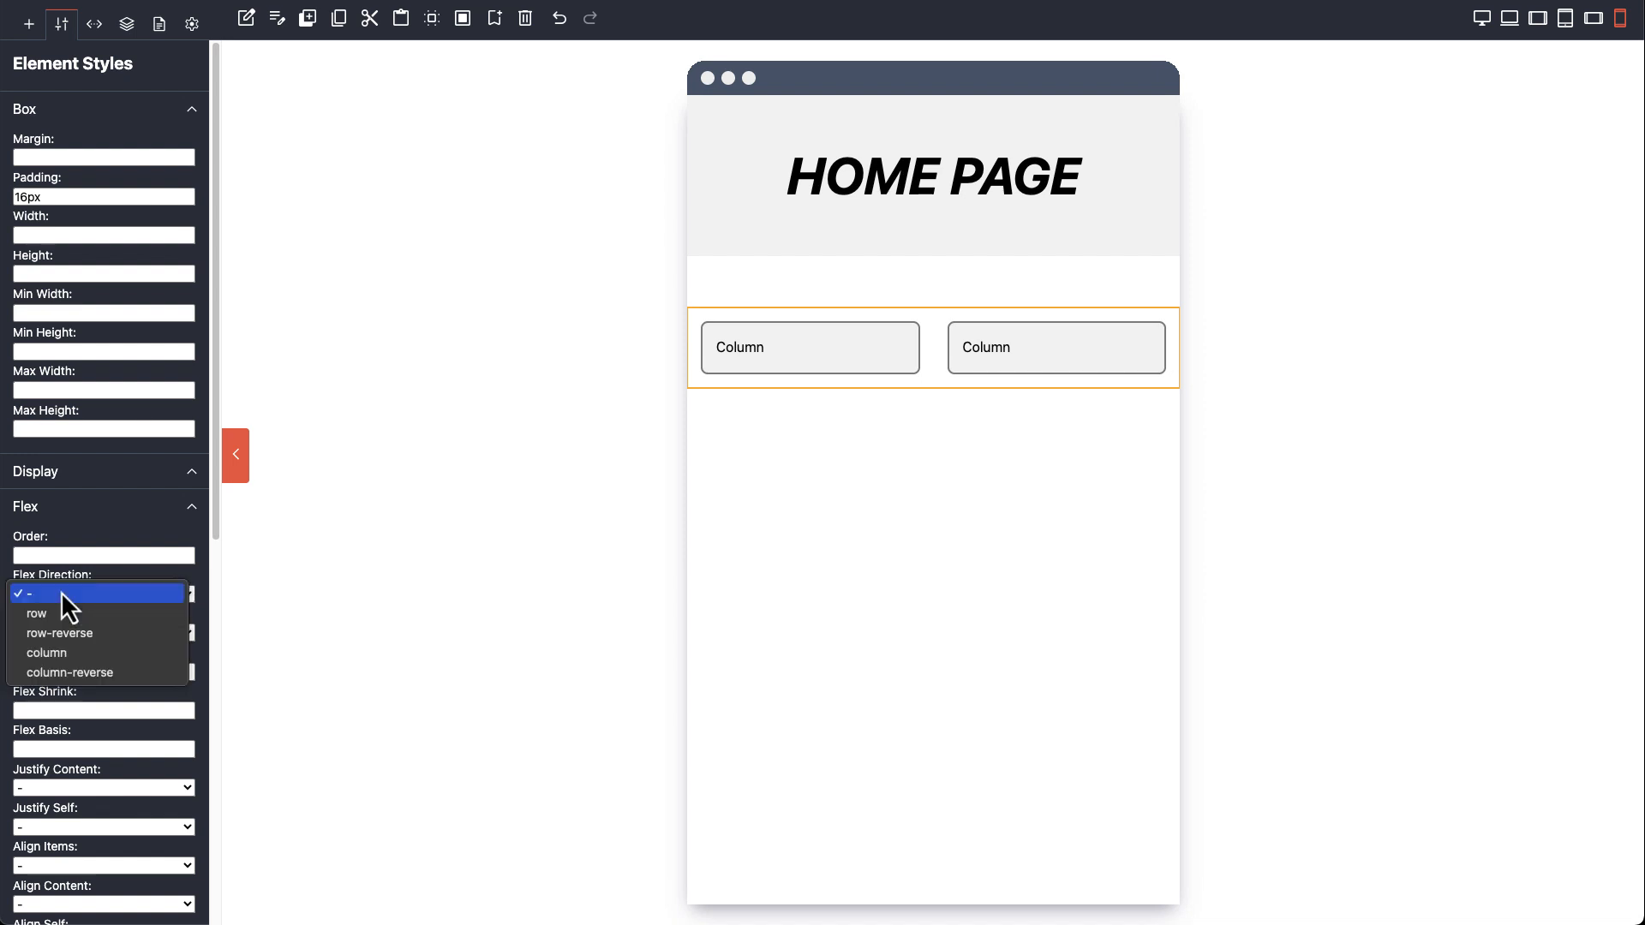
pyautogui.click(68, 654)
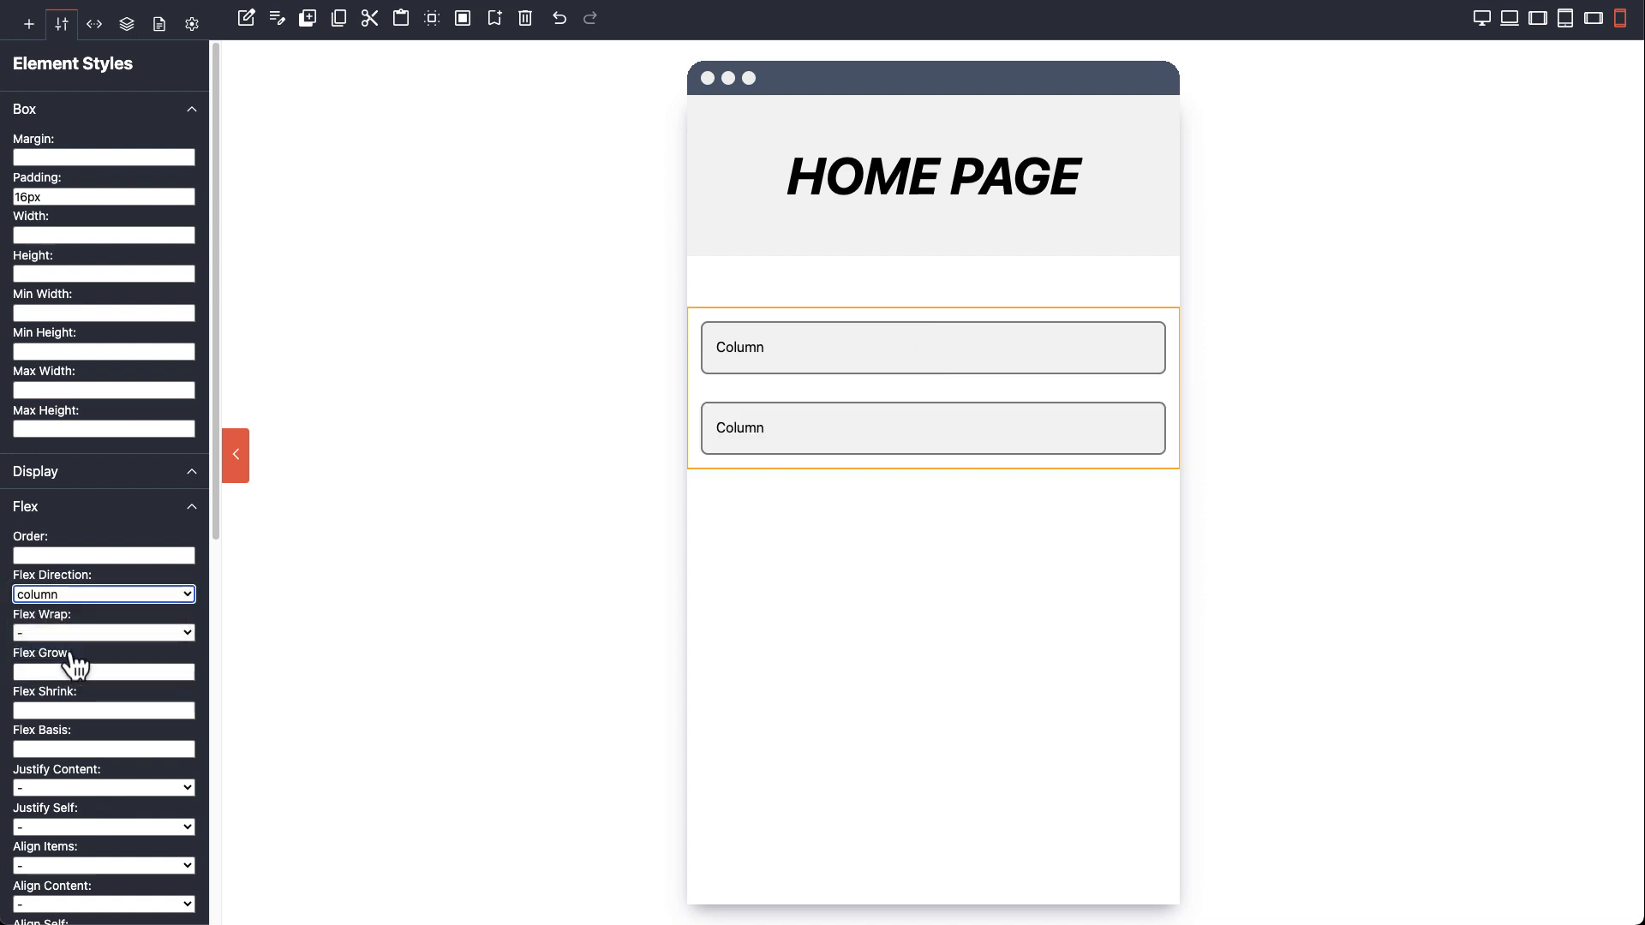
# Step: Check the two-column layout in the landscape phone view with the header section selected
pyautogui.click(1593, 18)
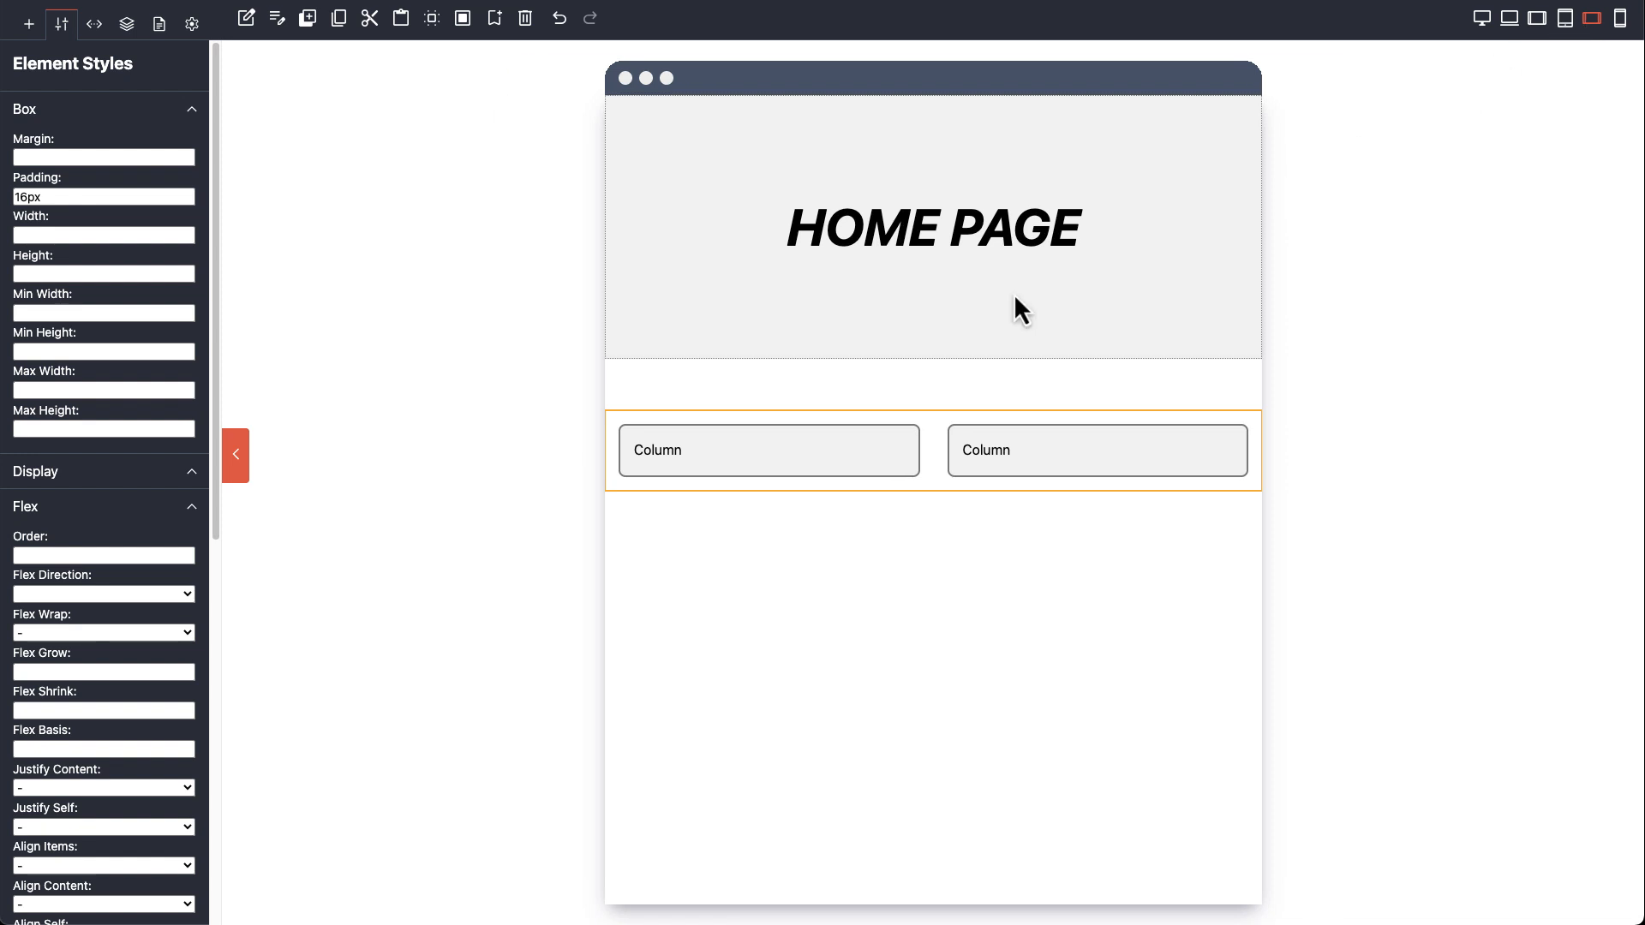
pyautogui.click(985, 294)
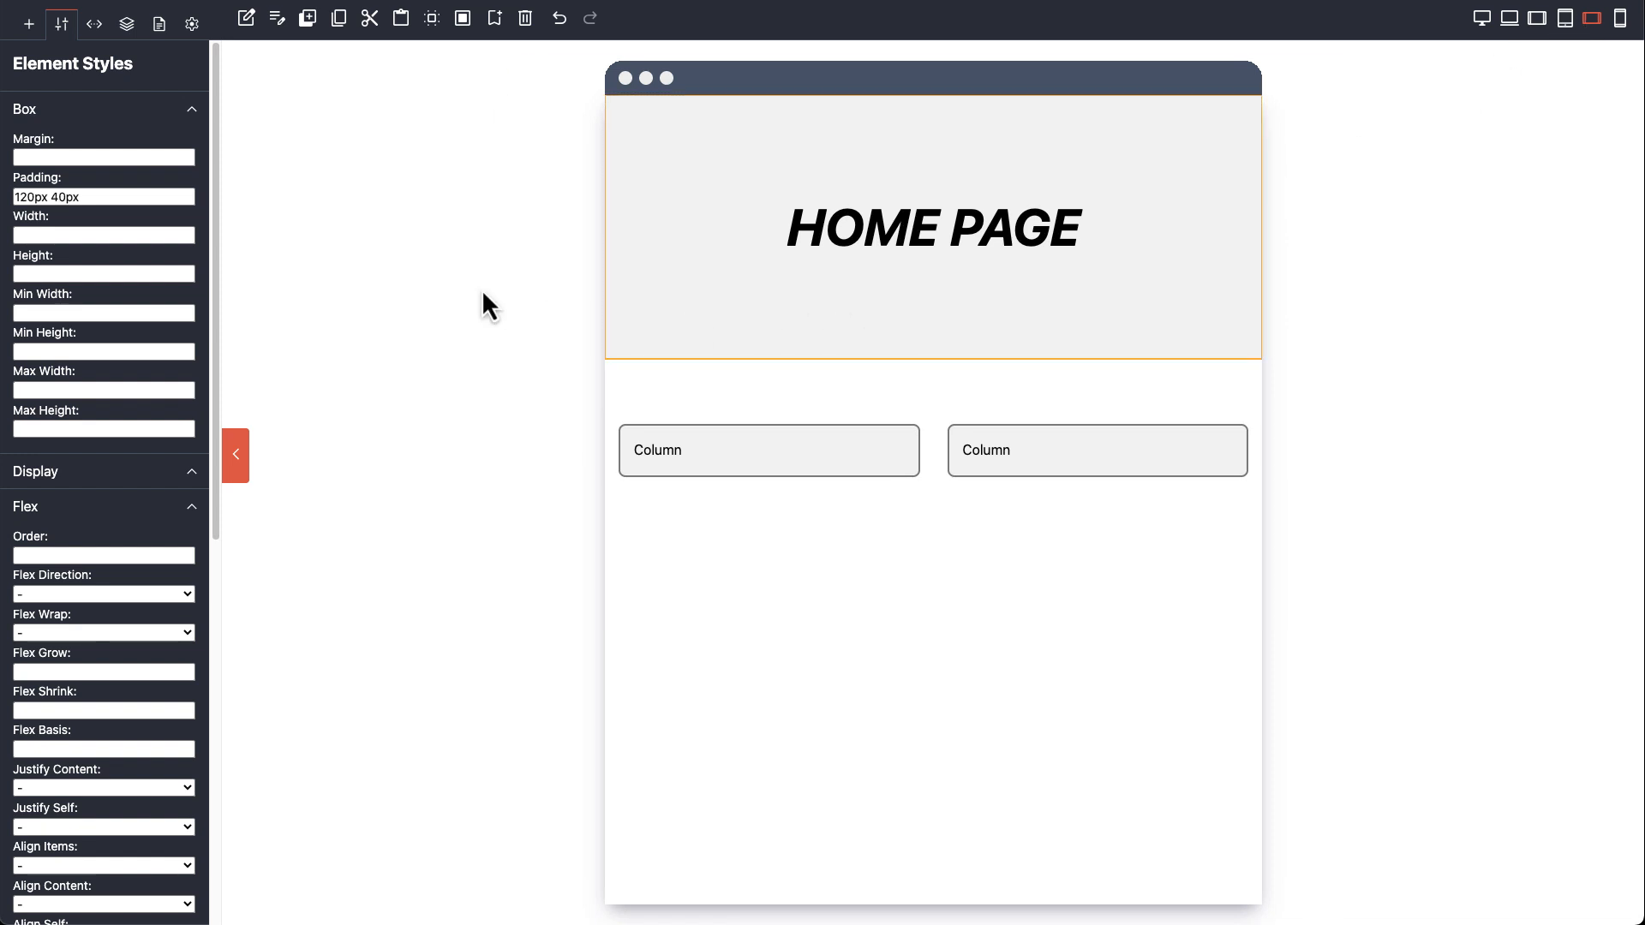
# Step: Set the header section's margin to 0
pyautogui.click(86, 157)
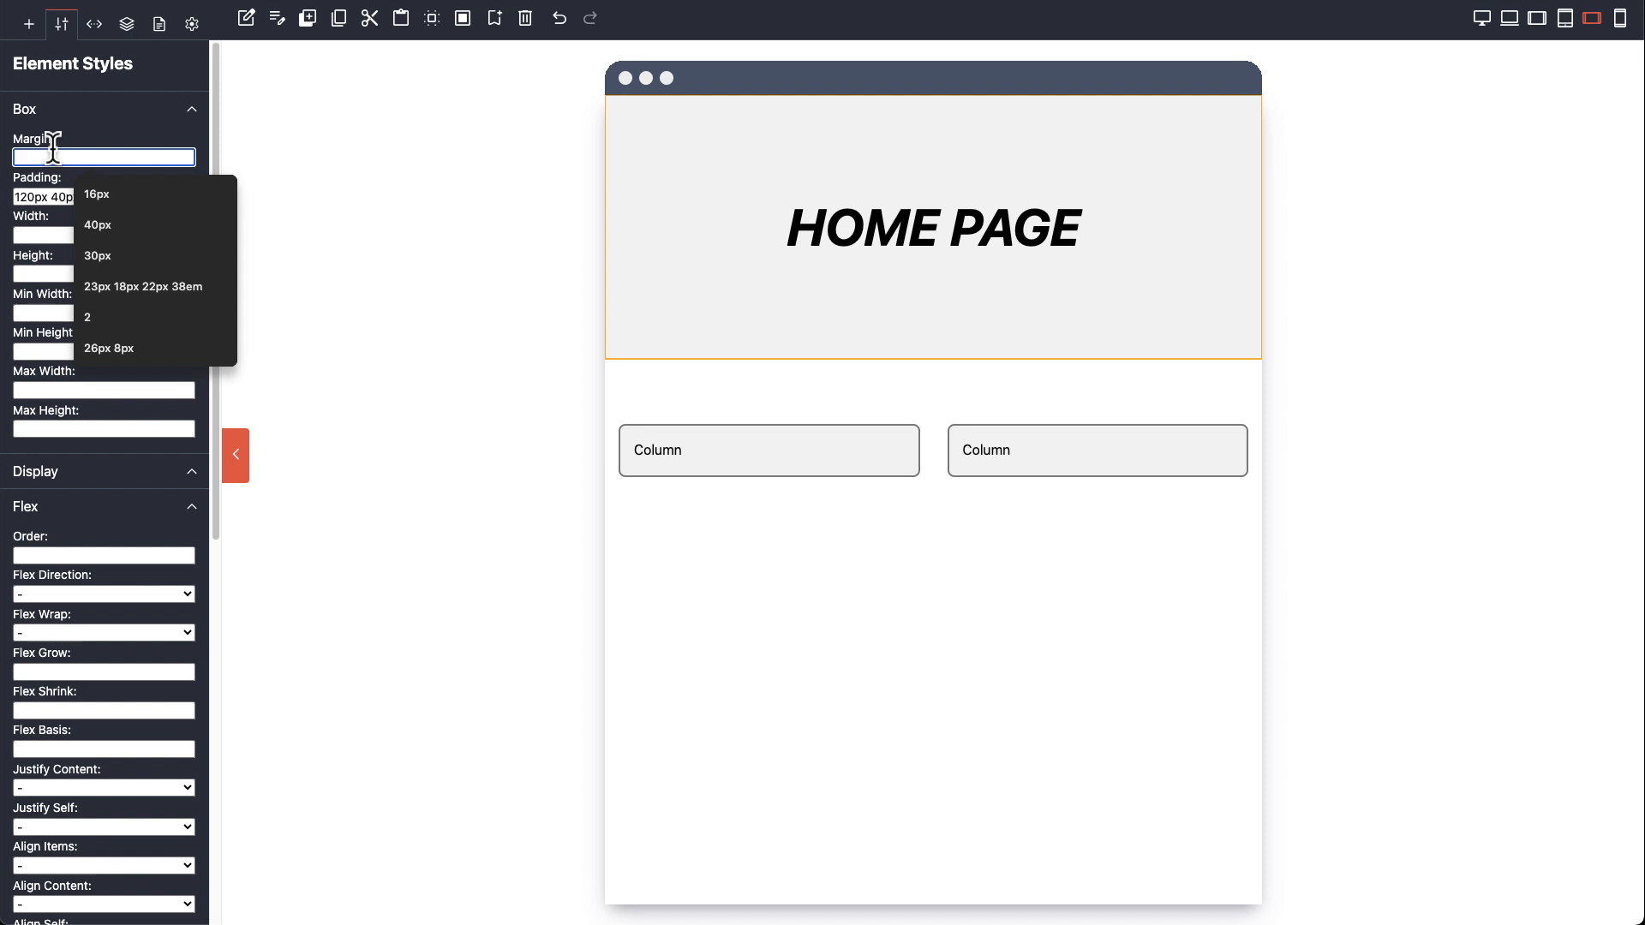
pyautogui.write('0')
# Step: Select the parent div that holds both columns and save it as a template named "container"
pyautogui.click(612, 412)
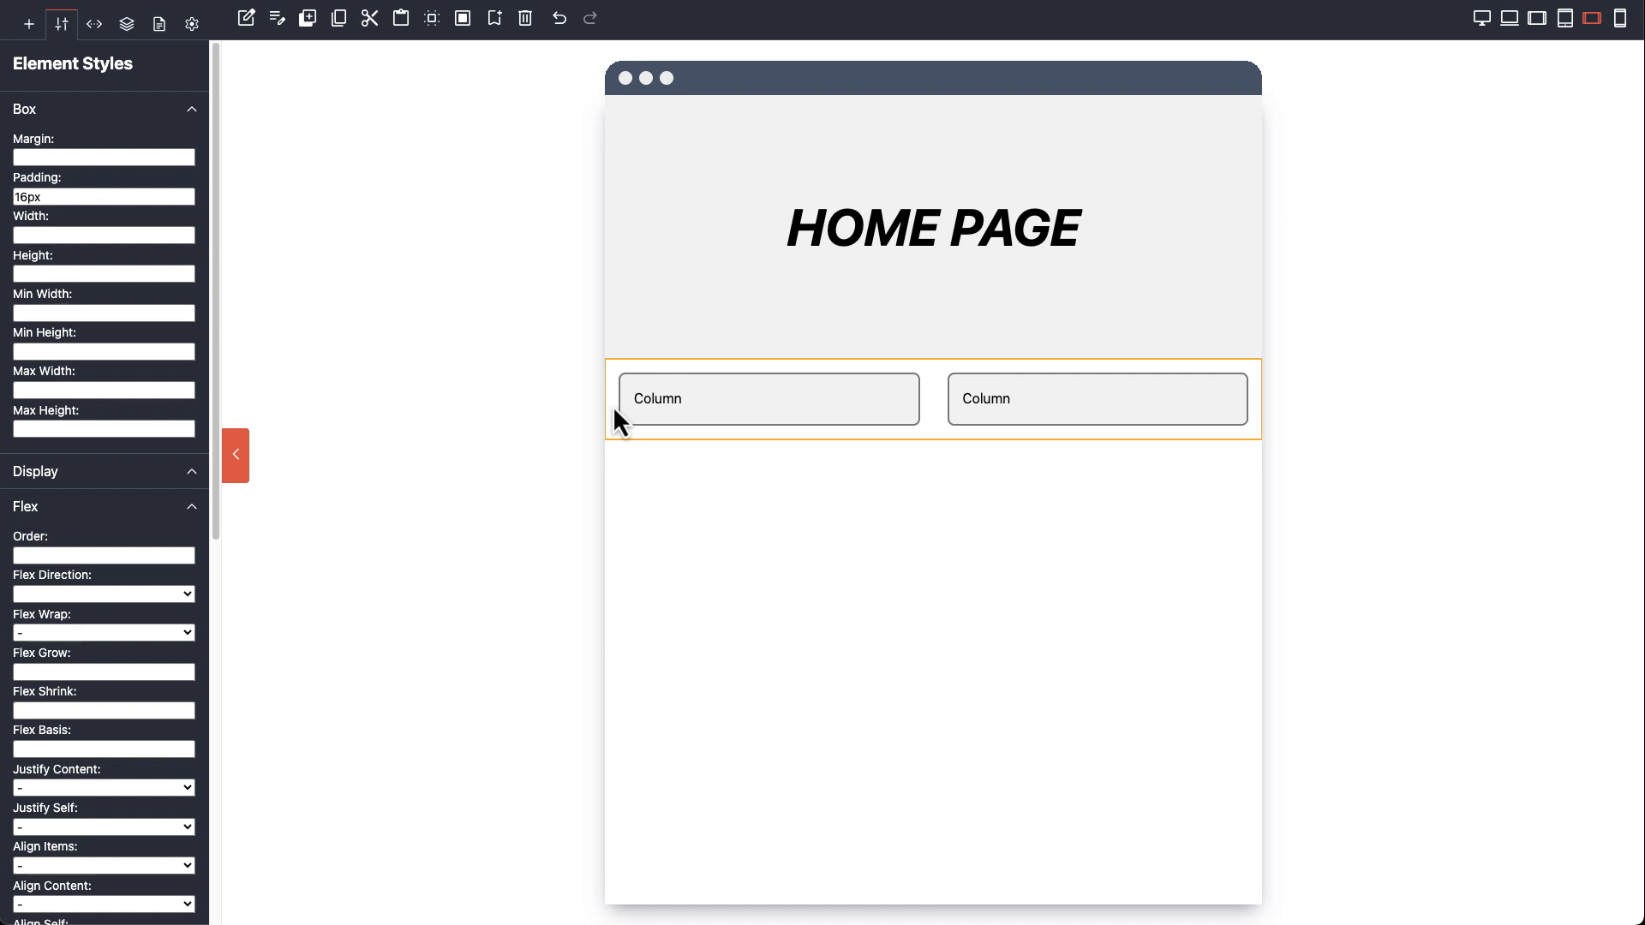
pyautogui.click(497, 20)
pyautogui.click(504, 60)
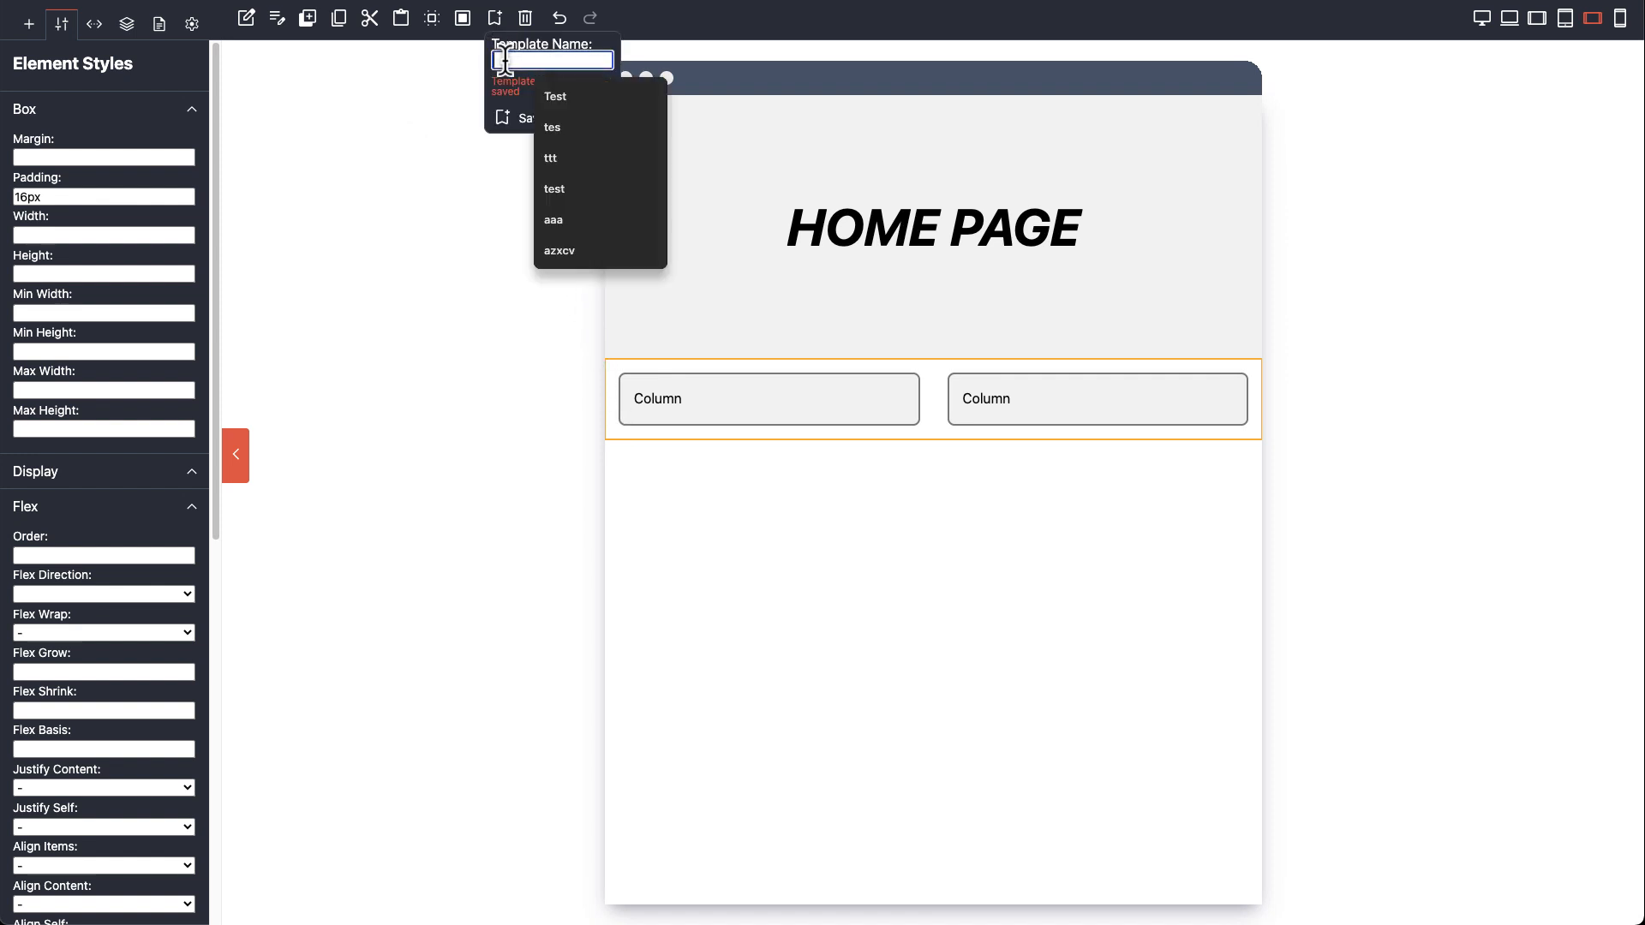
pyautogui.write('container')
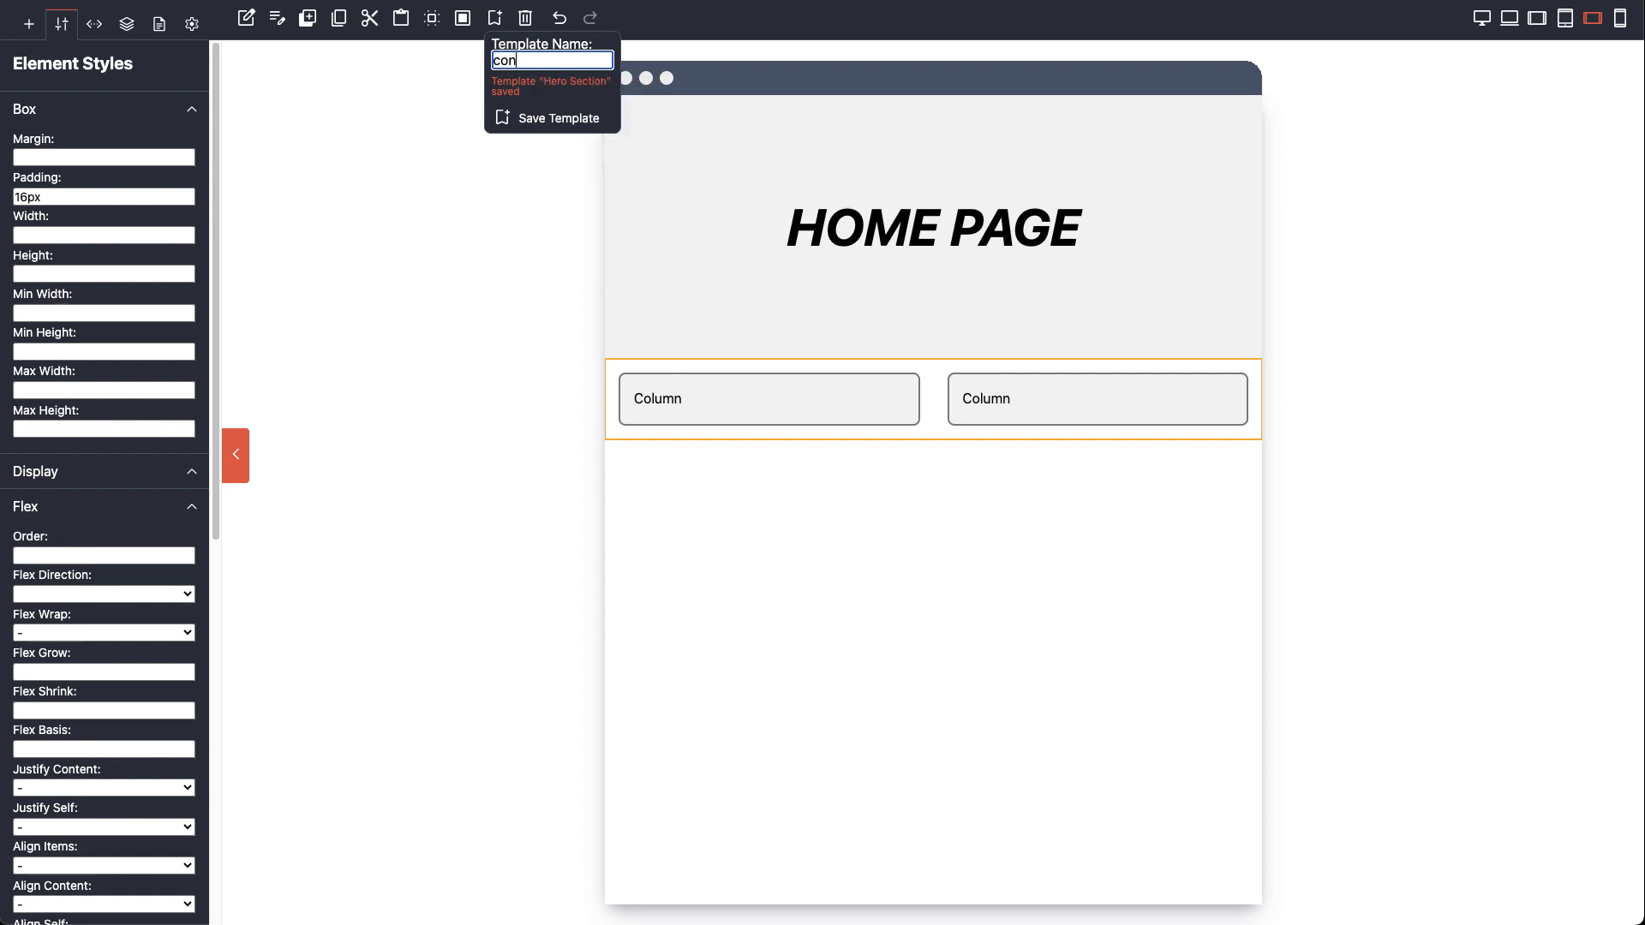
pyautogui.click(519, 117)
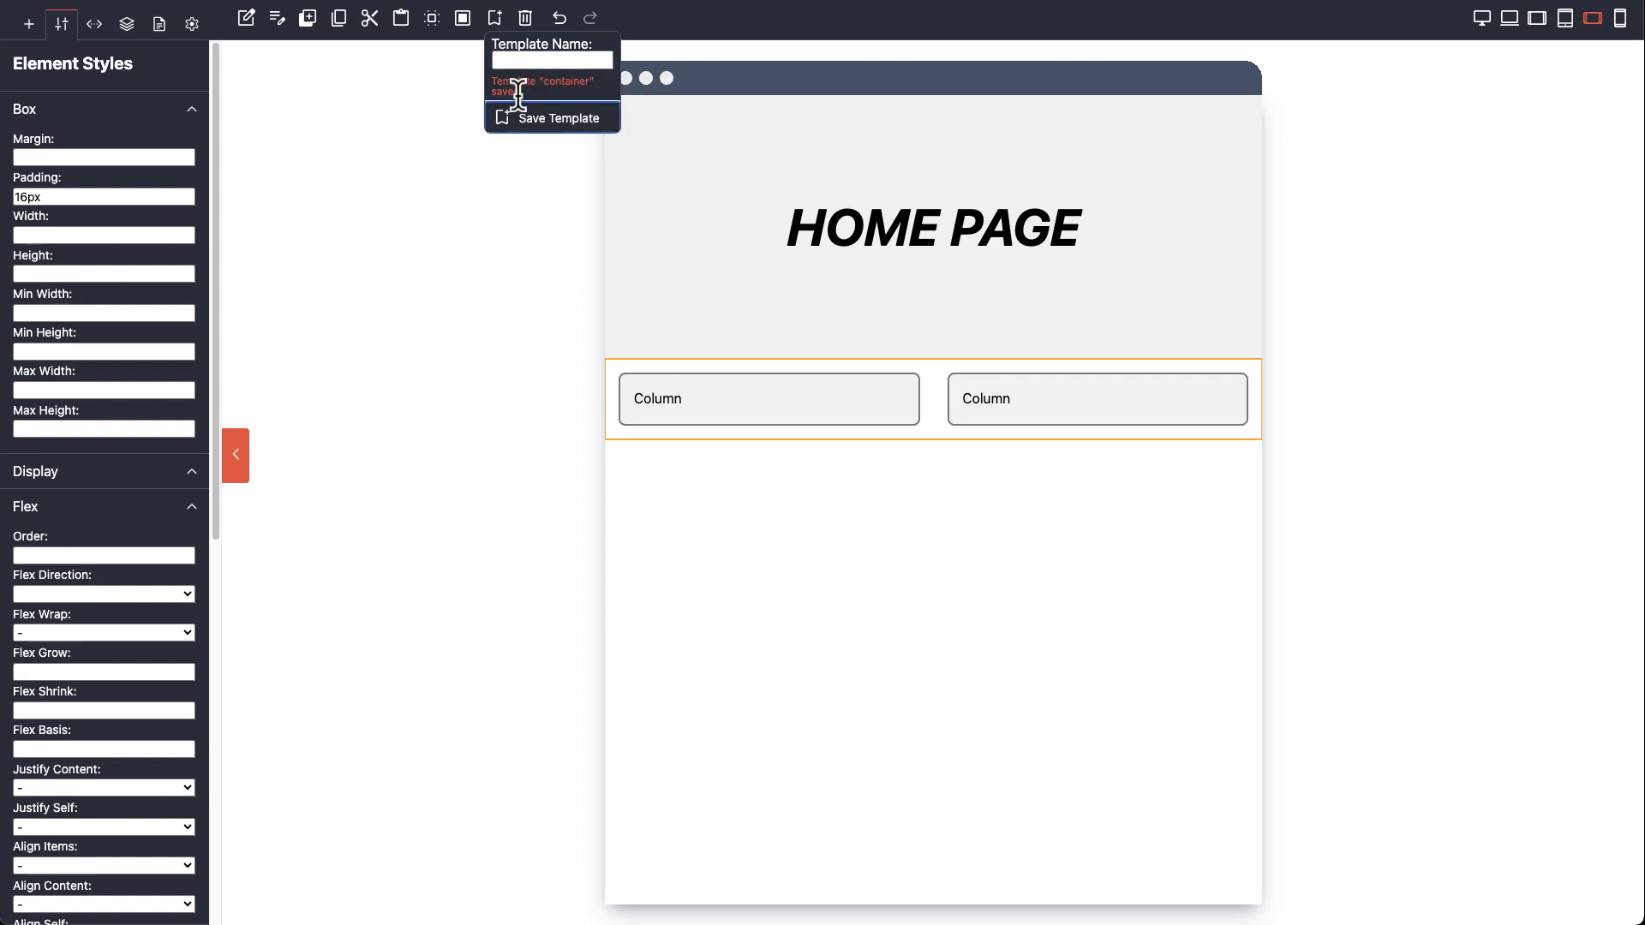
# Step: Insert the saved container template directly below the existing two-column row
pyautogui.click(26, 33)
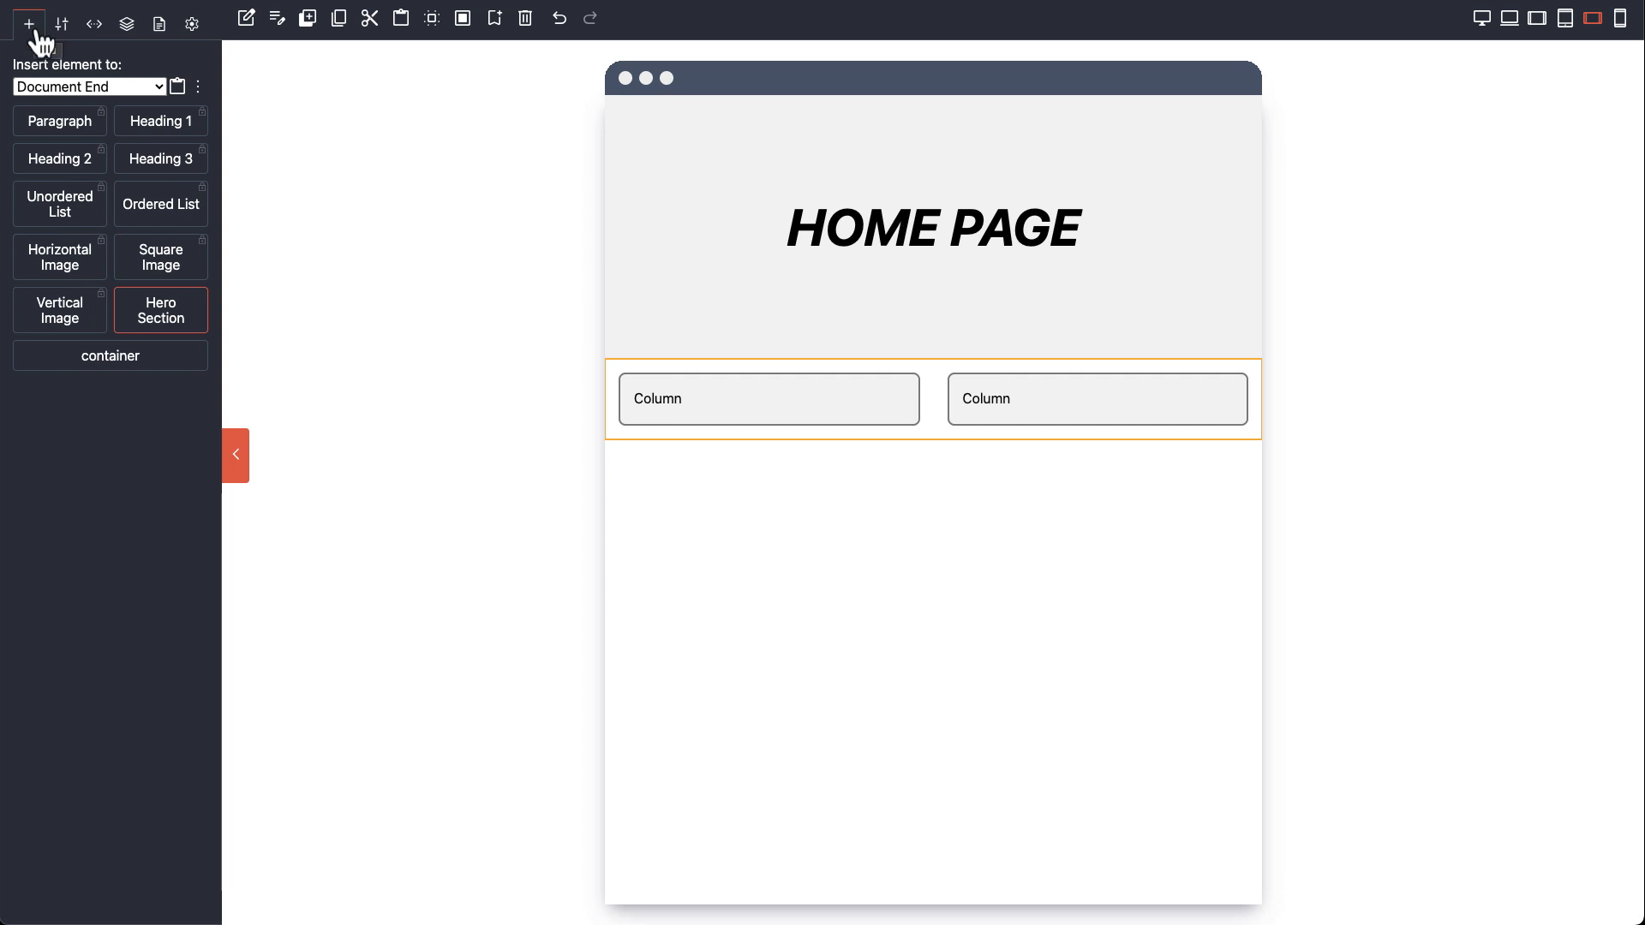
pyautogui.click(91, 371)
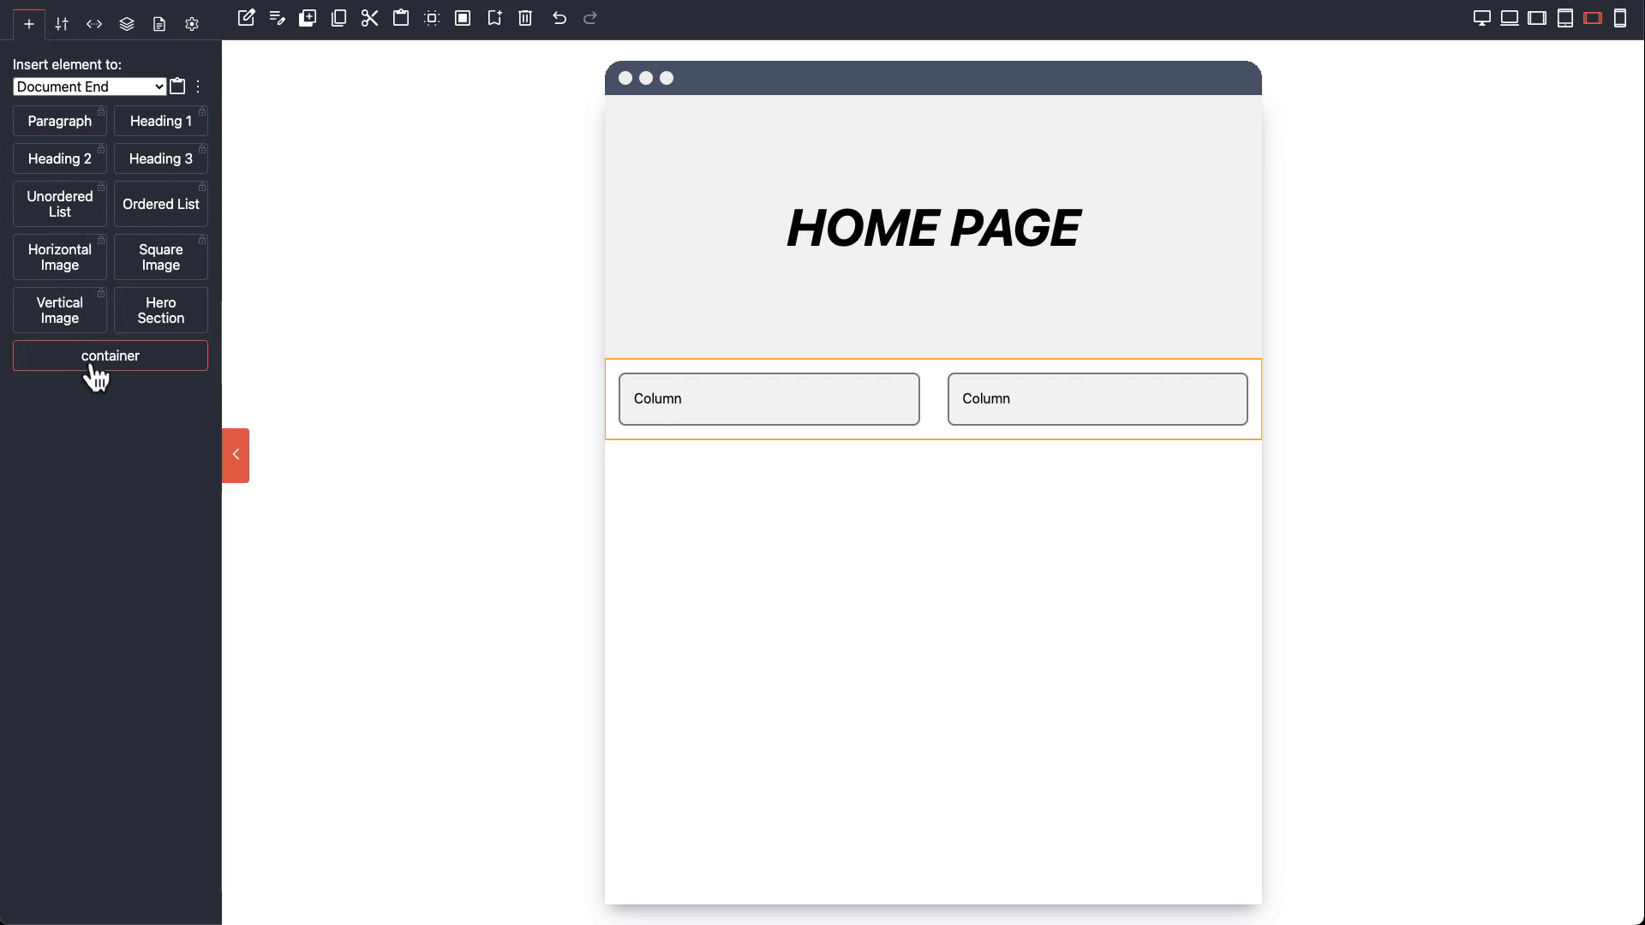
pyautogui.moveTo(85, 363); pyautogui.dragTo(747, 444)
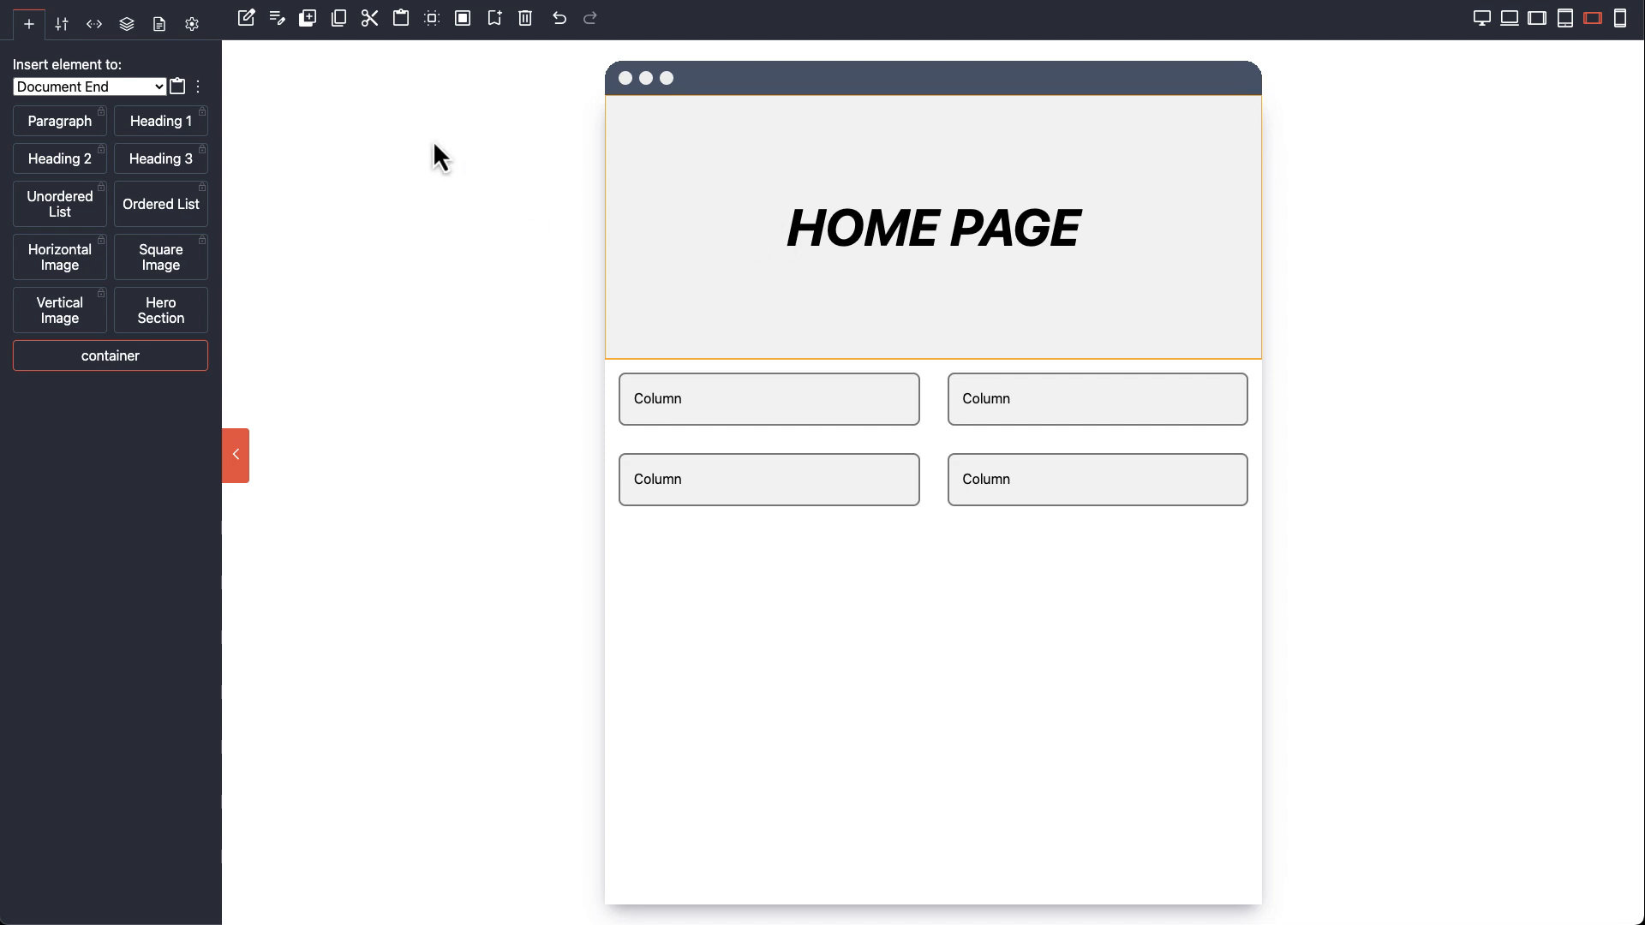
# Step: Change the header's heading text to "THIS IS HOME PAGE" and save the edit
pyautogui.click(283, 24)
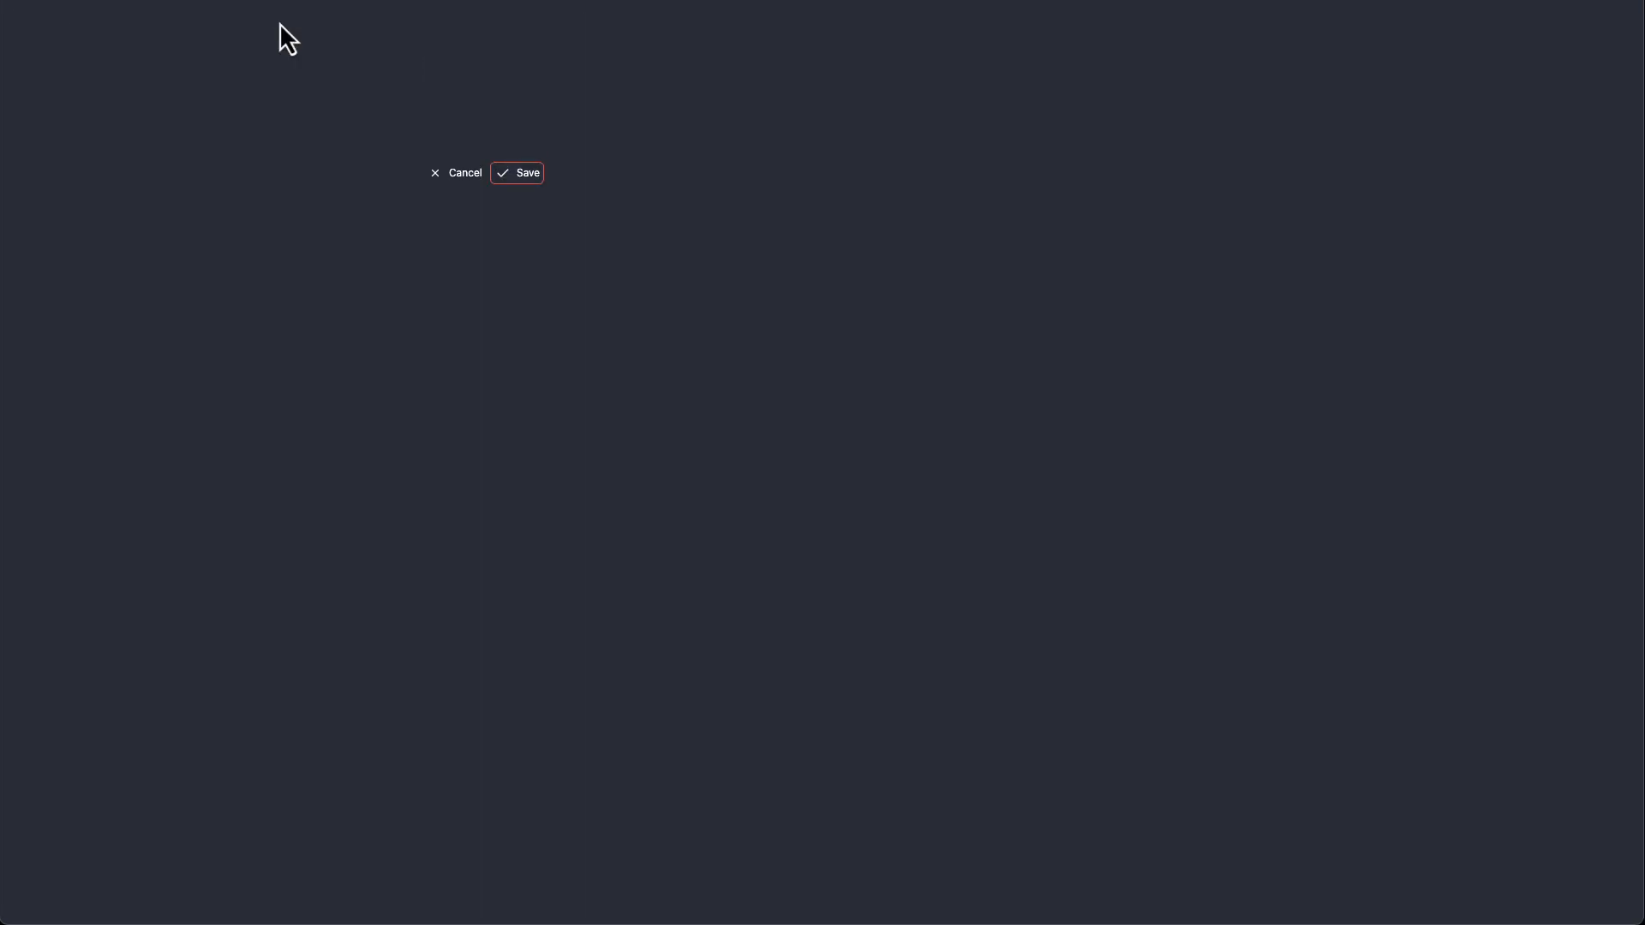
pyautogui.doubleClick(647, 251)
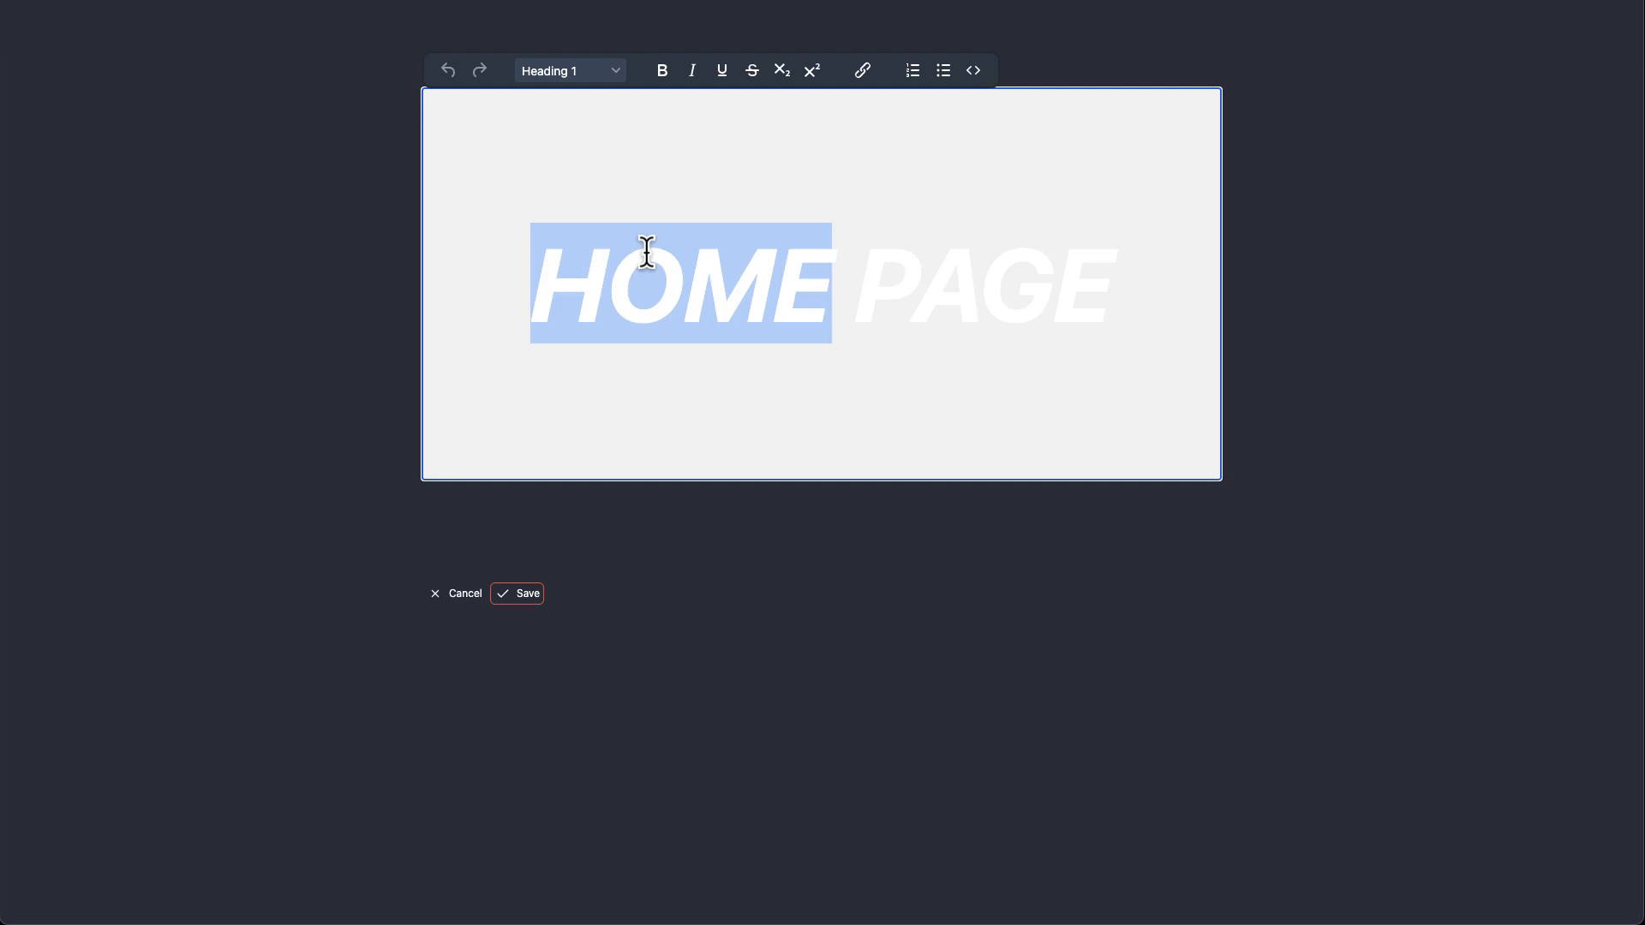
pyautogui.write('THIS IS ')
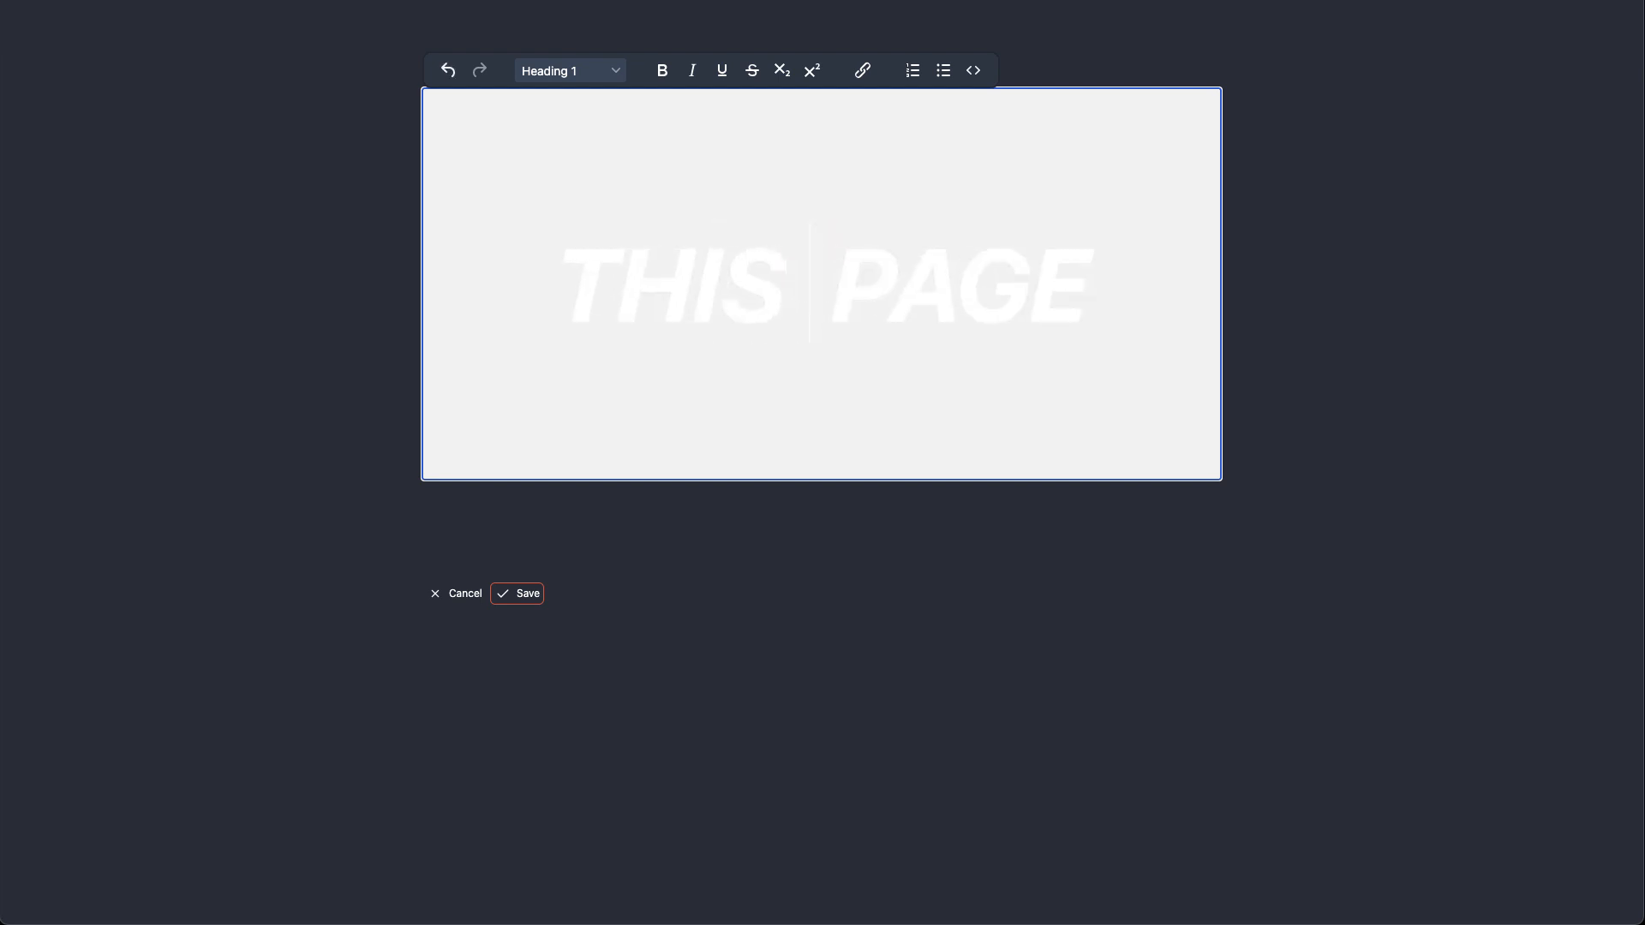
pyautogui.write('H')
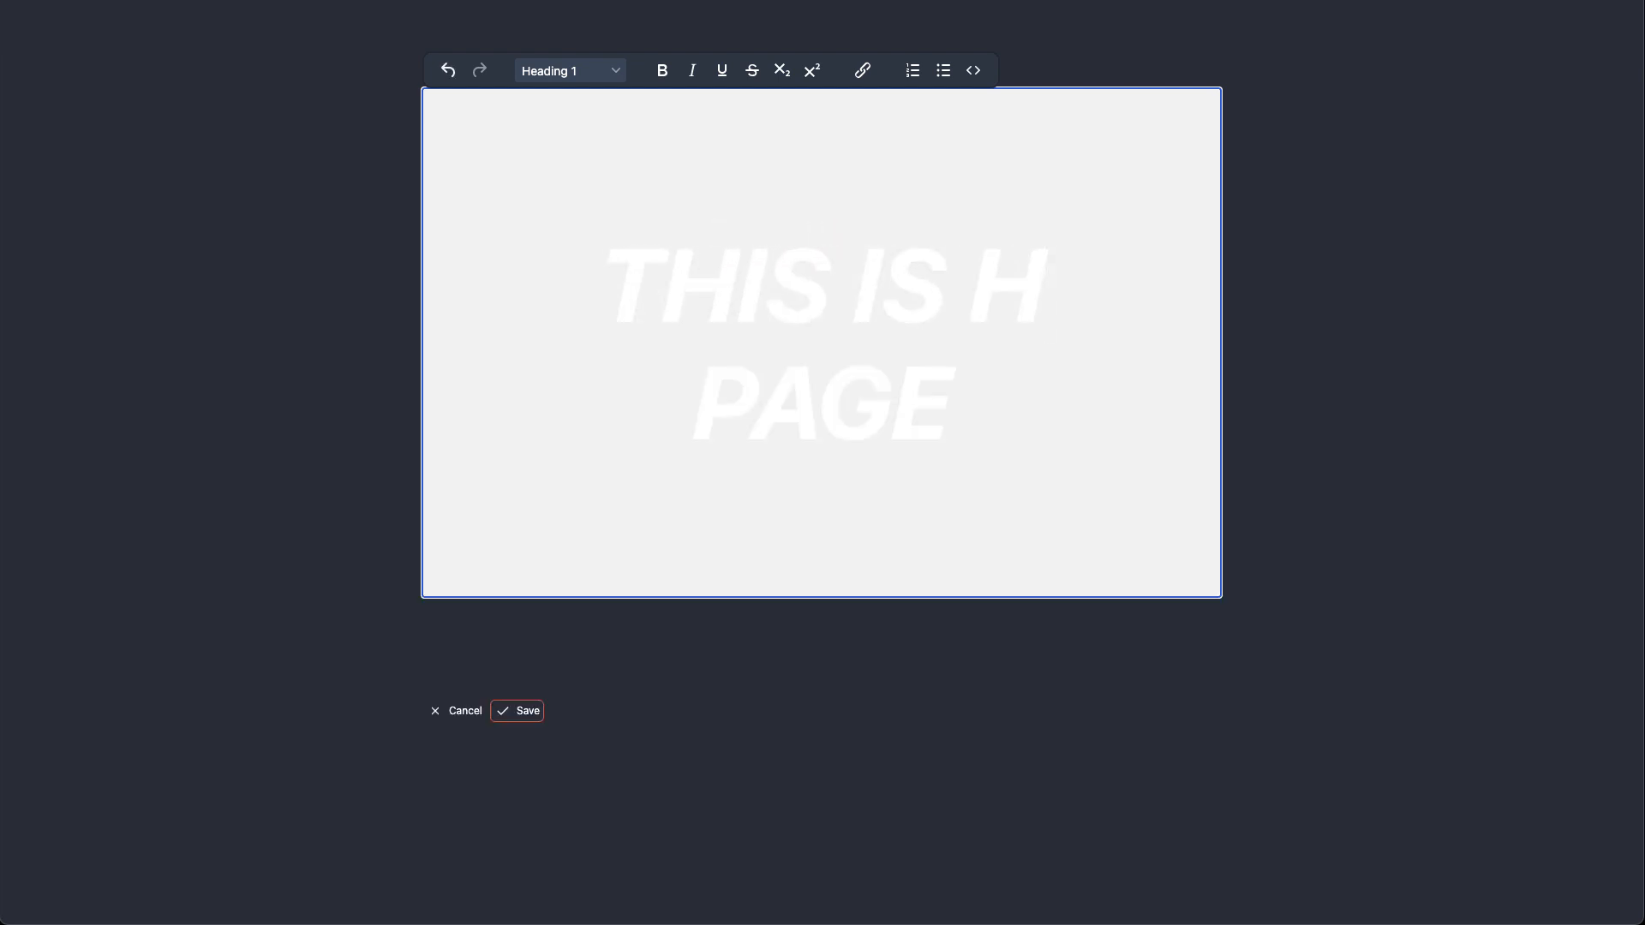
pyautogui.press('BackSpace')
pyautogui.write('HOME')
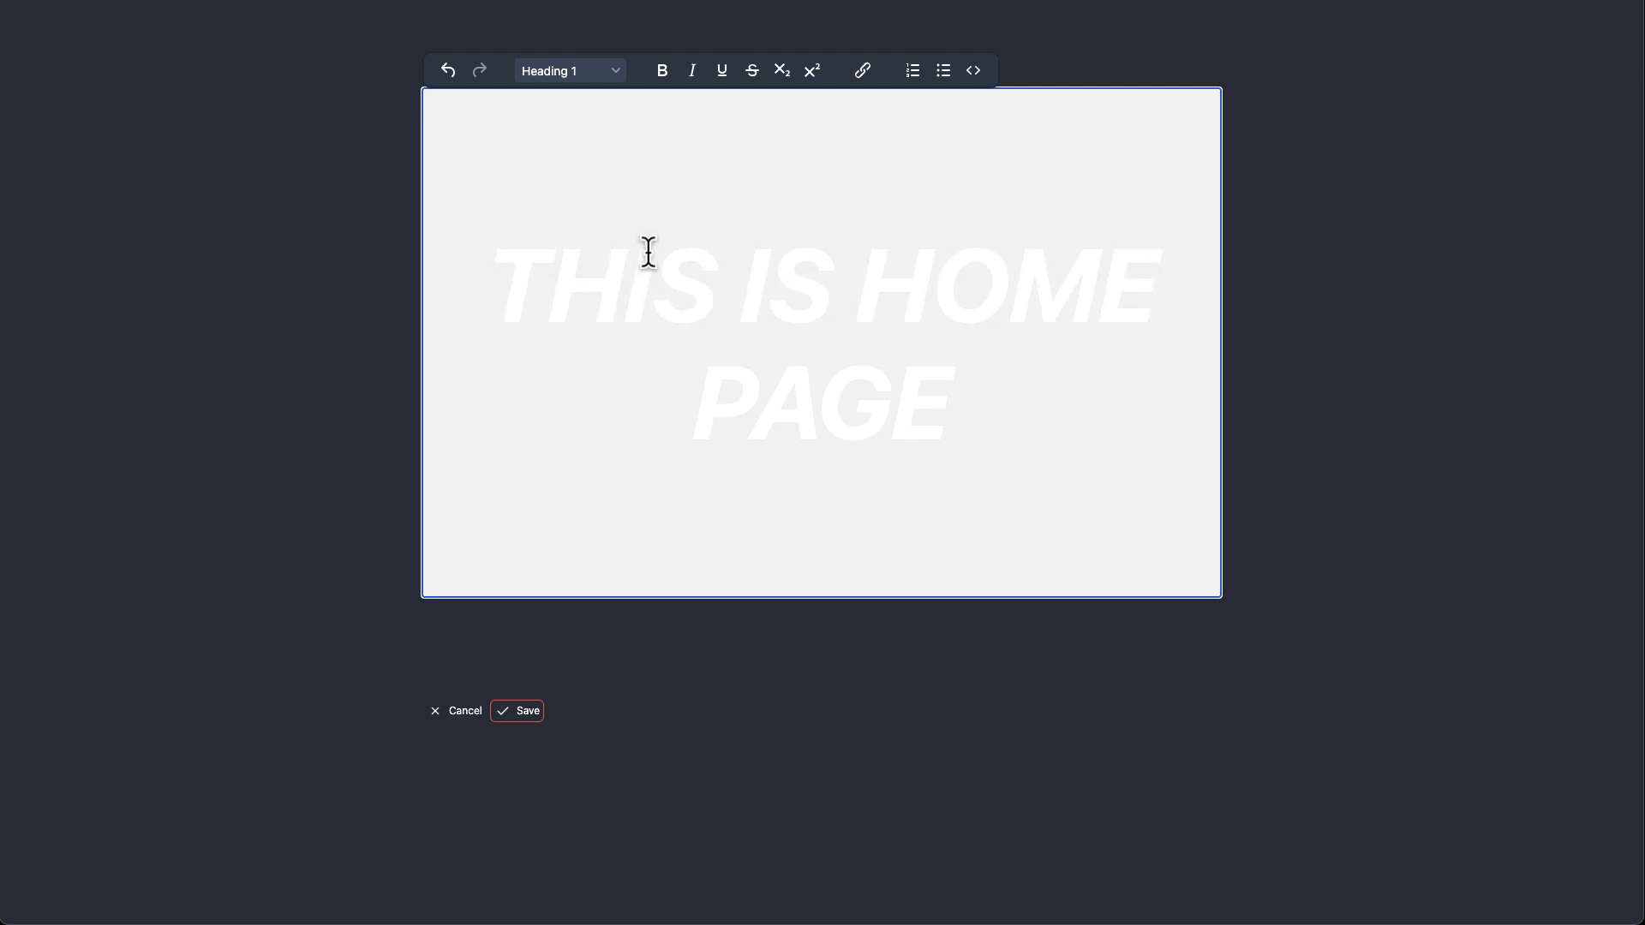
pyautogui.click(517, 713)
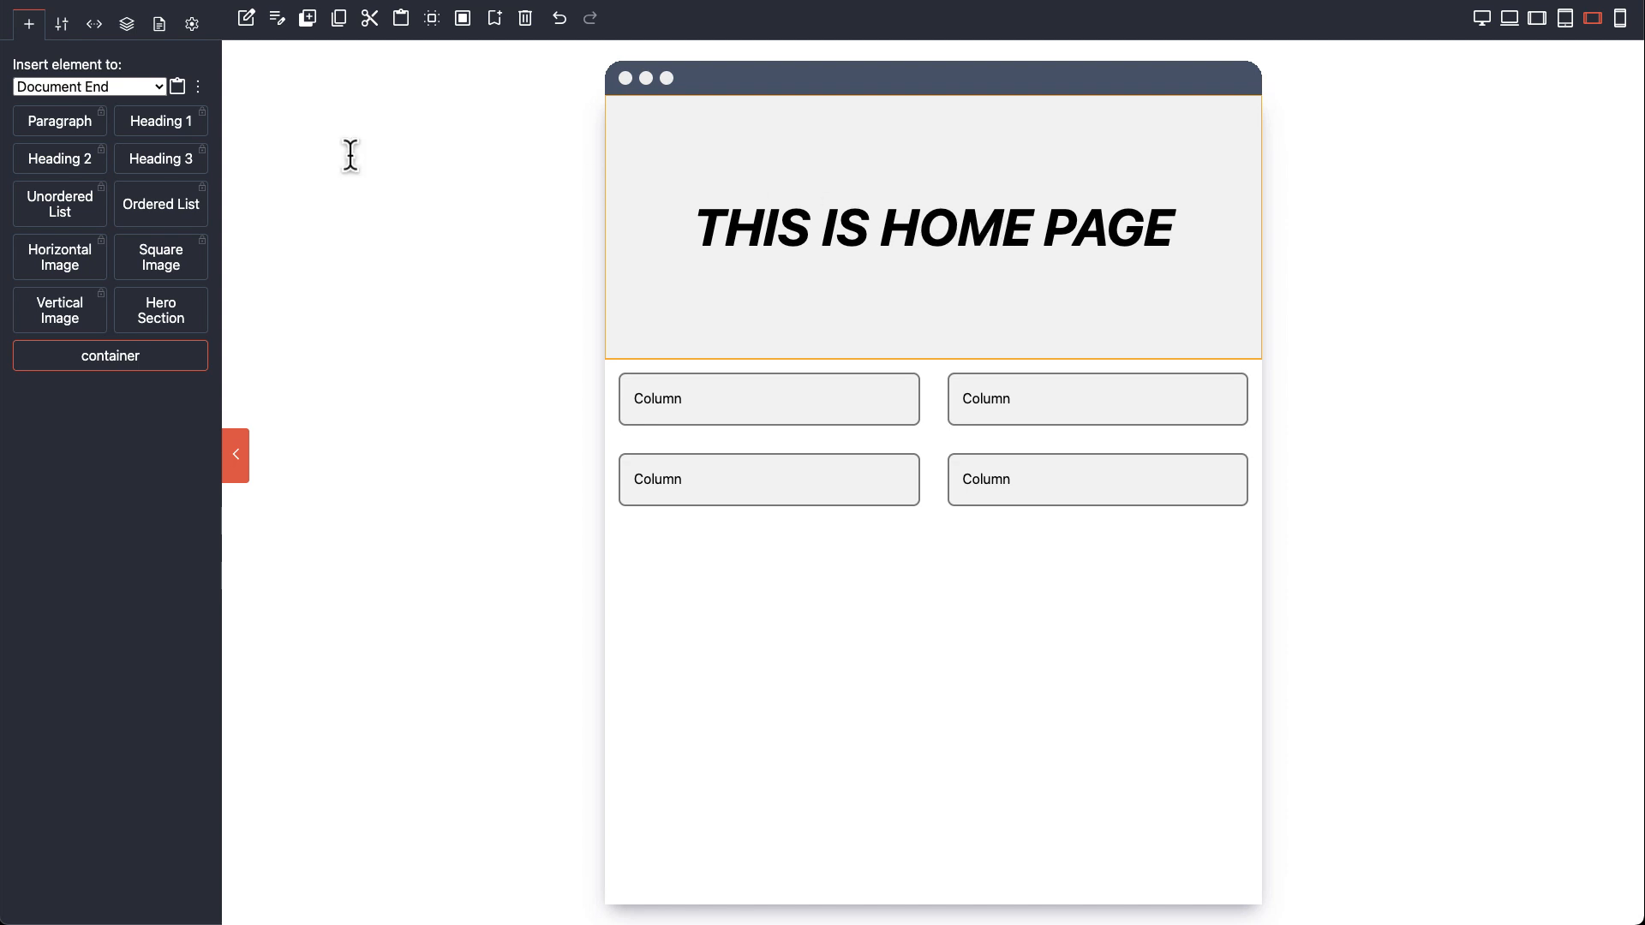
# Step: Download the Home page as an HTML file from its page settings
pyautogui.click(96, 26)
pyautogui.click(159, 26)
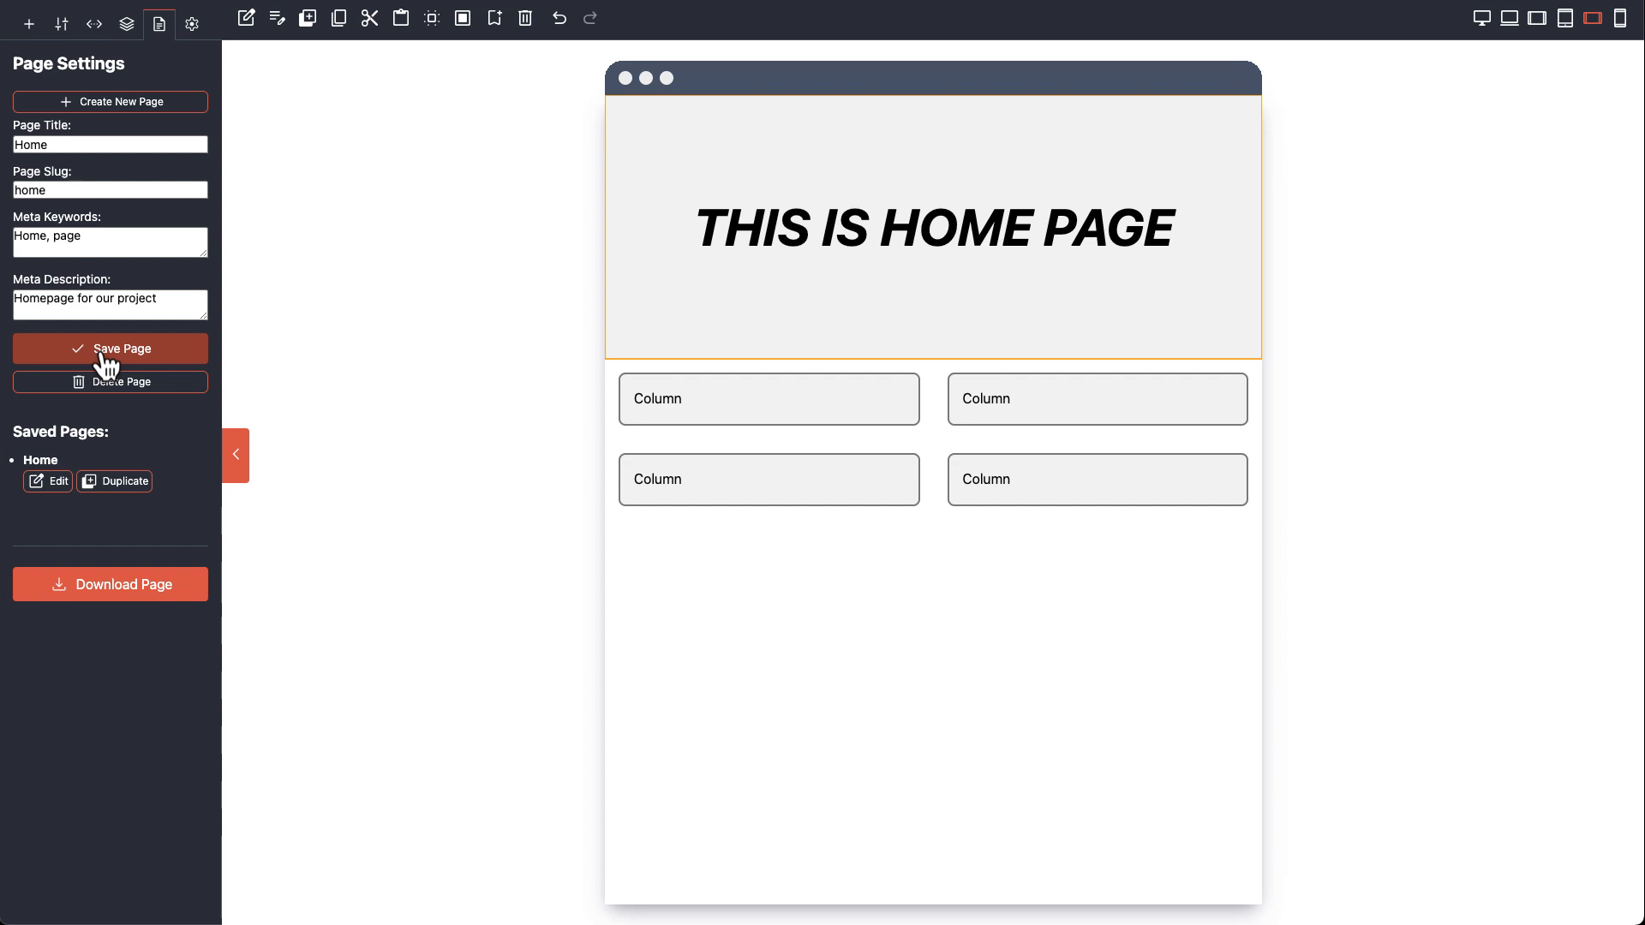
pyautogui.click(159, 592)
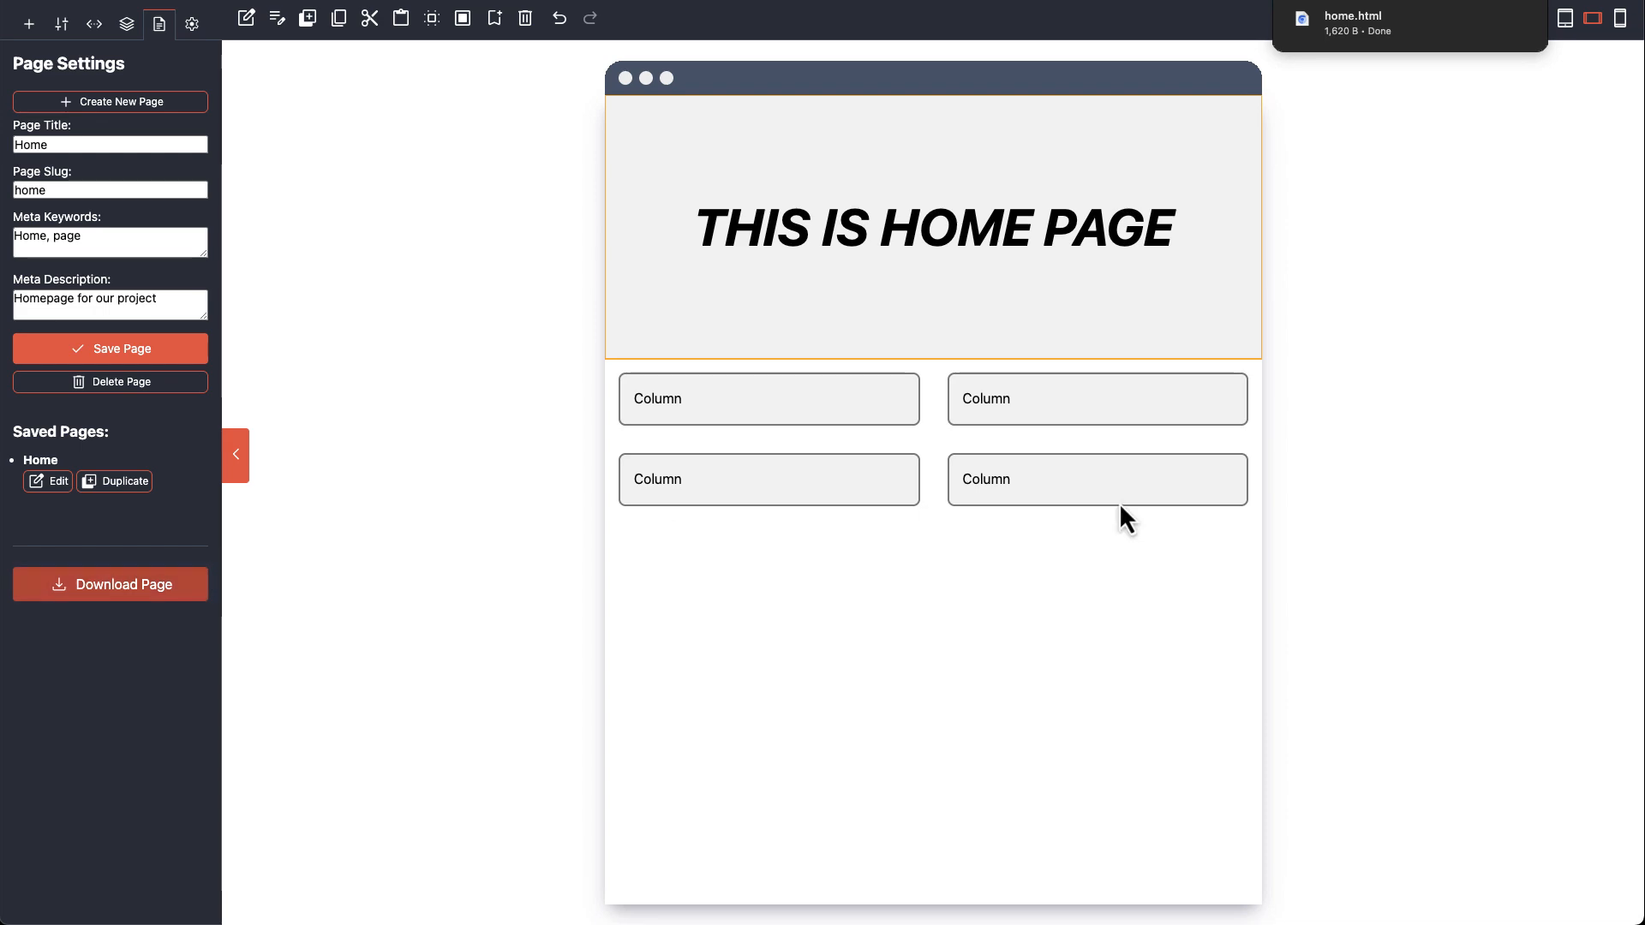
# Step: Open the downloaded home.html in the browser, examine its heading and columns, and return to the page builder
pyautogui.click(1405, 26)
pyautogui.doubleClick(463, 197)
pyautogui.click(632, 247)
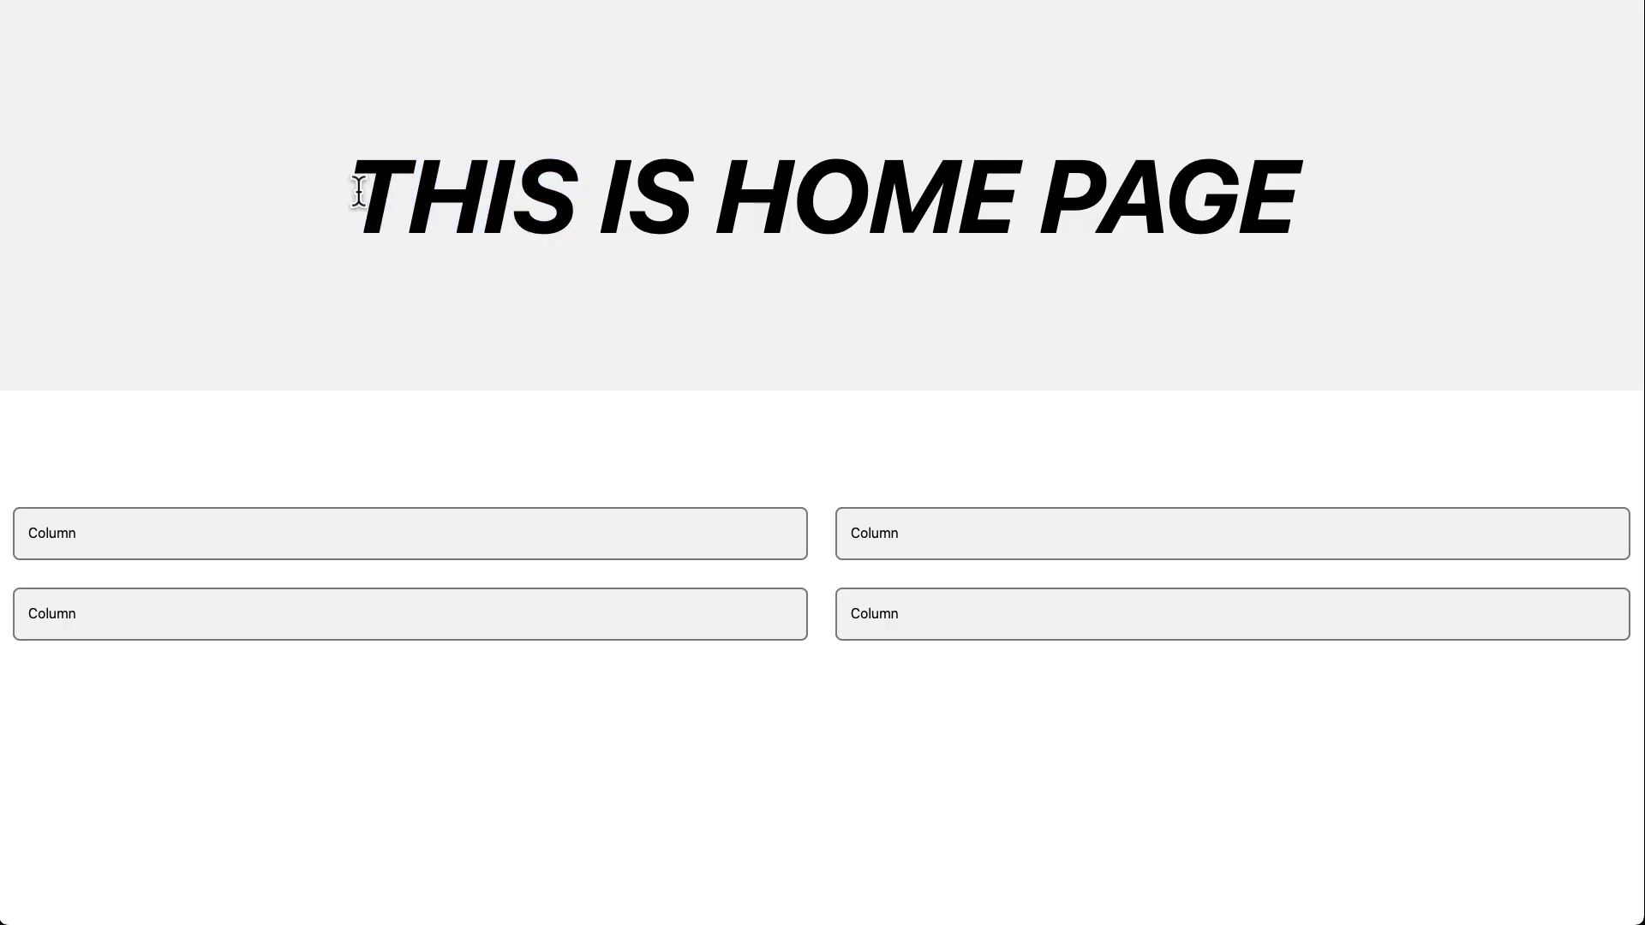
pyautogui.moveTo(358, 195); pyautogui.dragTo(1292, 203)
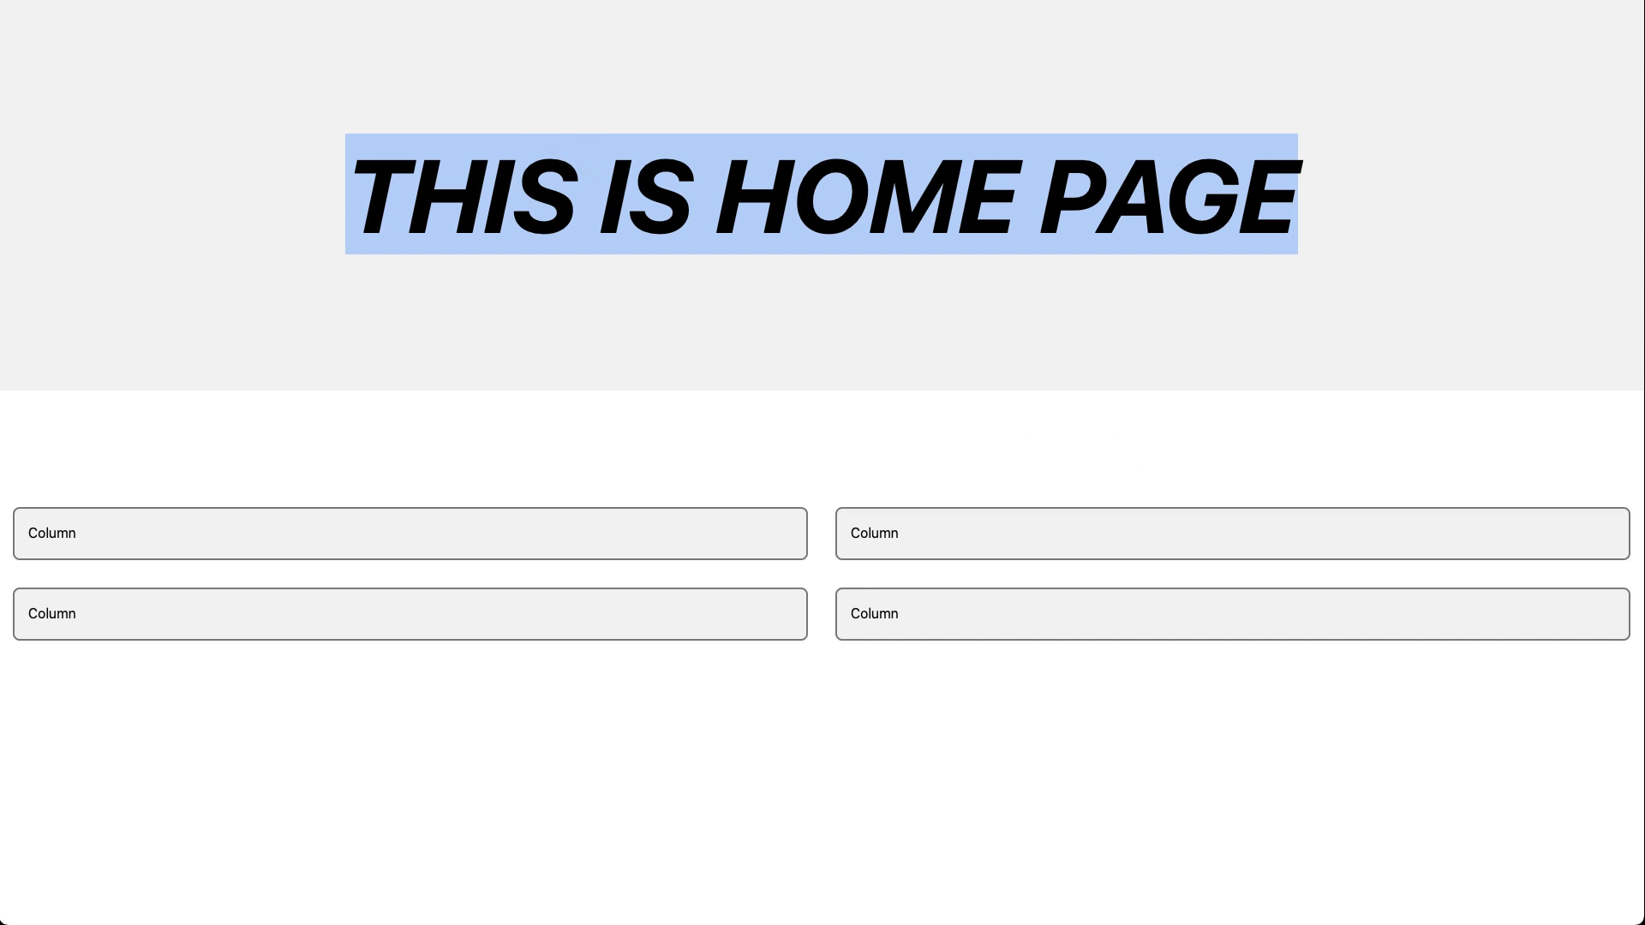
pyautogui.click(325, 1)
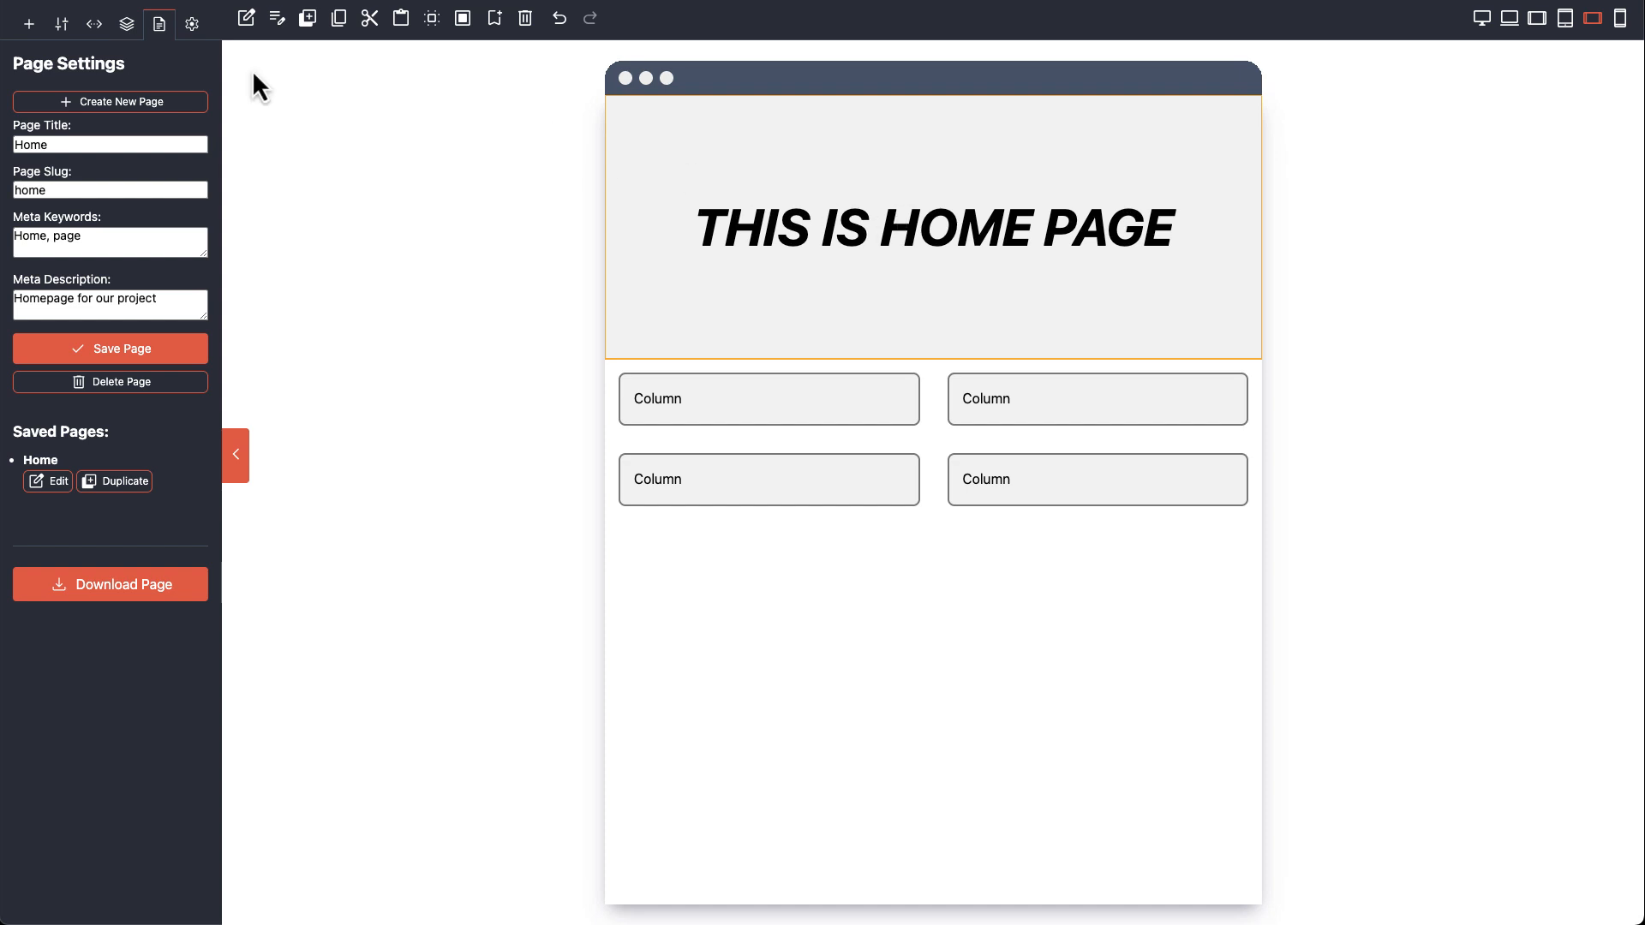
# Step: Add the Open Sans font to the global settings with the 300 and 700 variants and save it
pyautogui.click(191, 26)
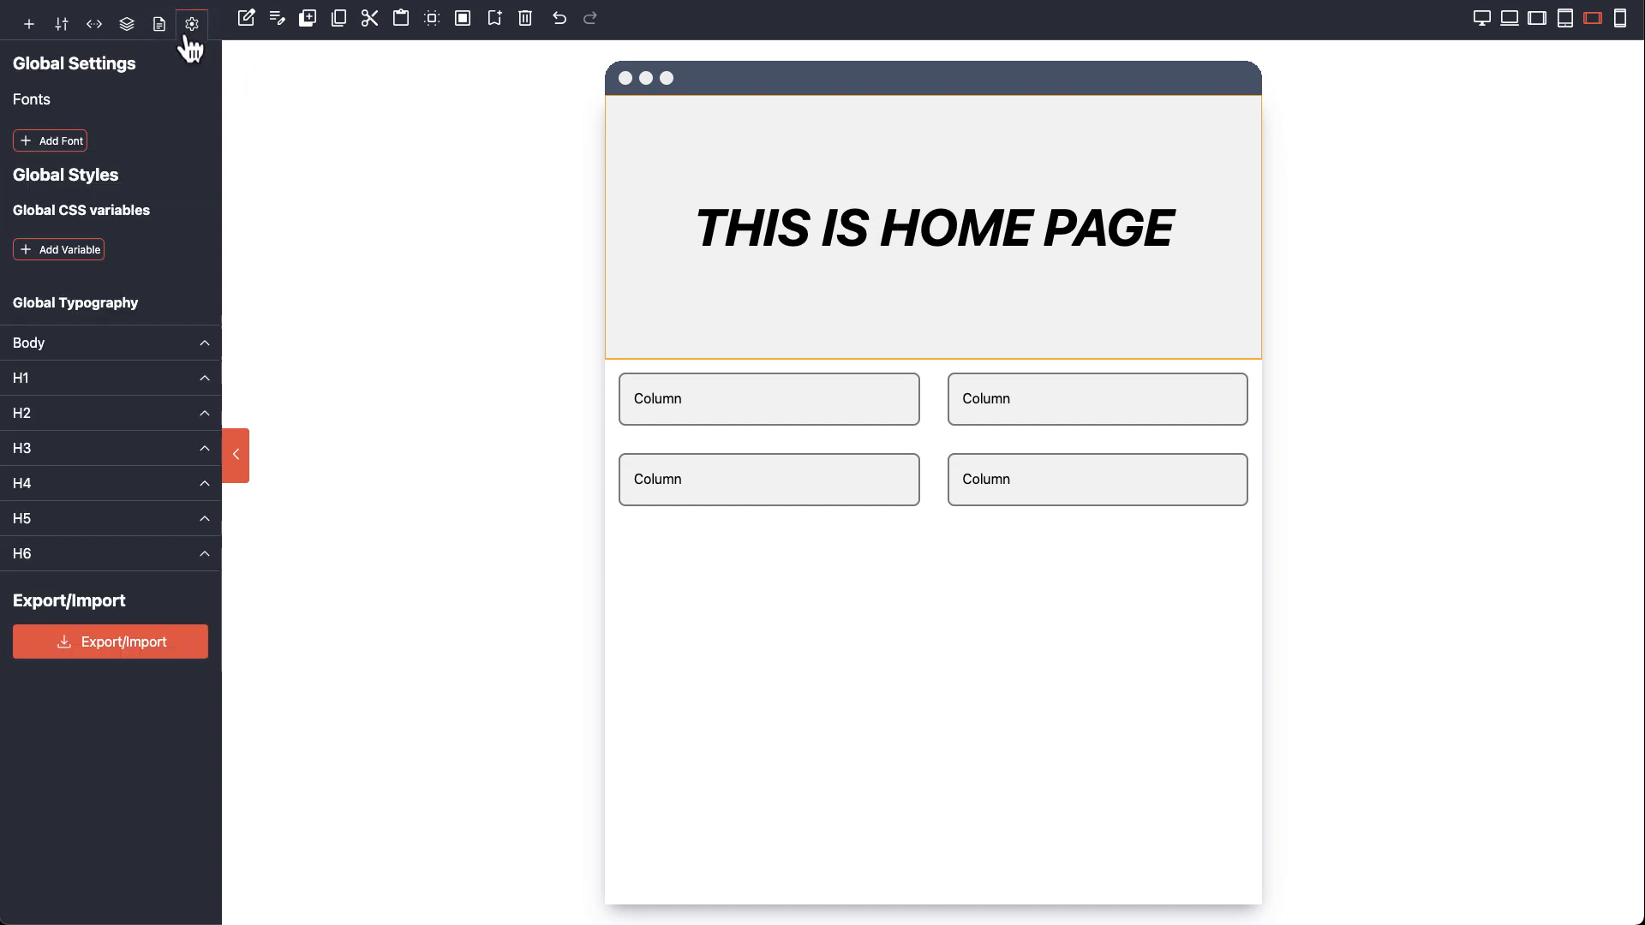
pyautogui.click(72, 137)
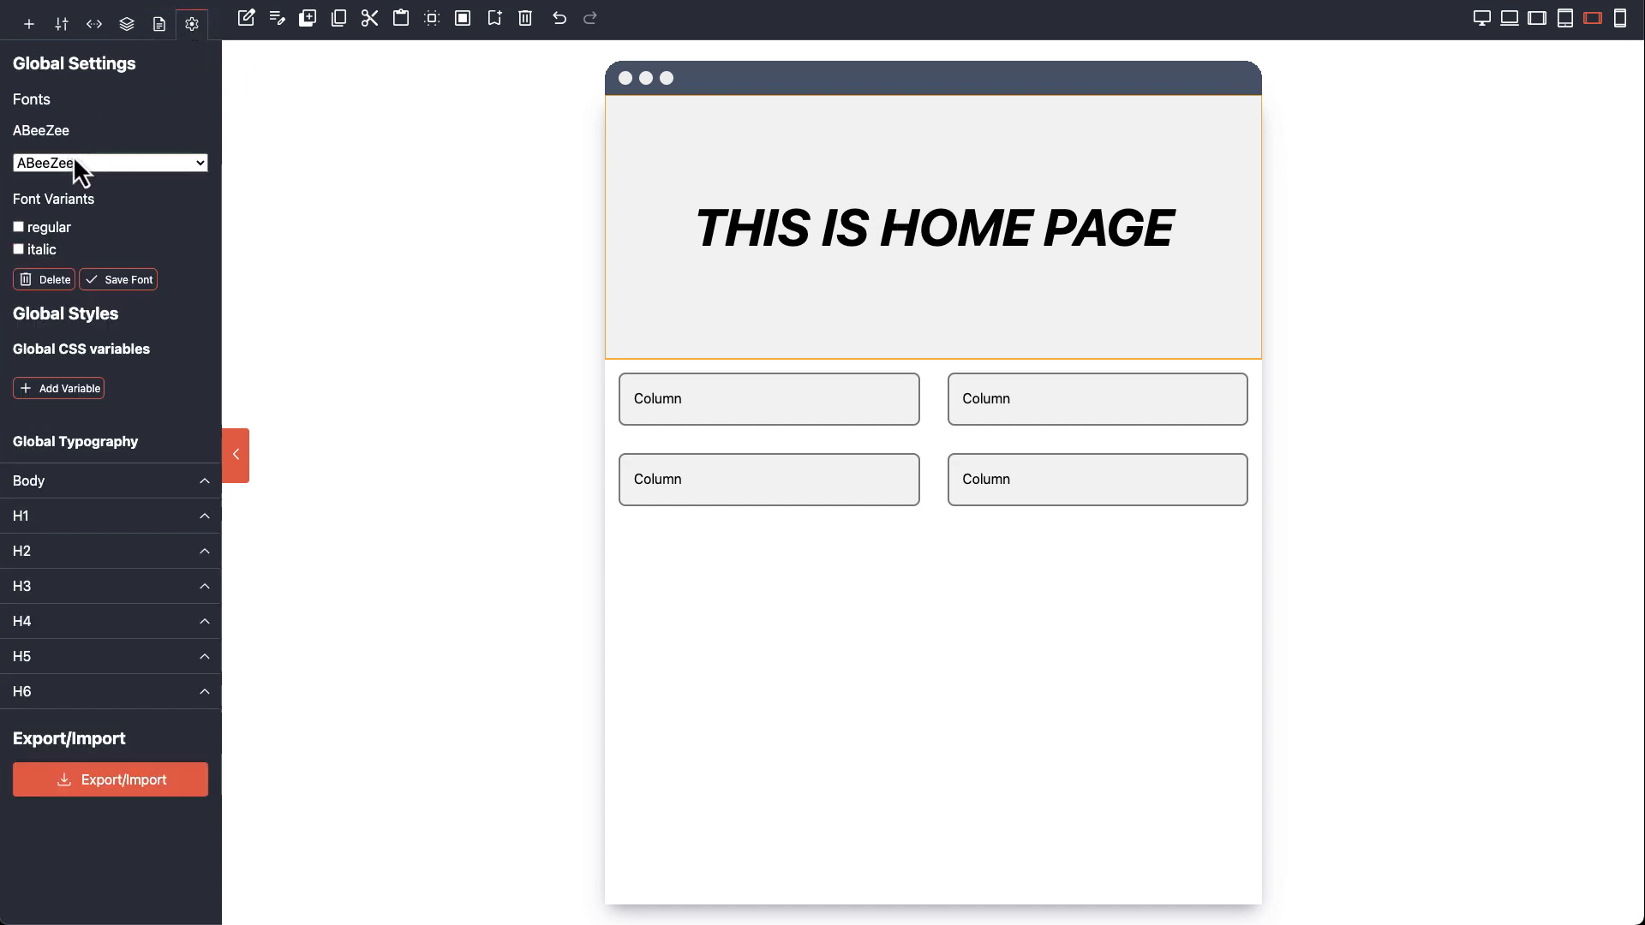
pyautogui.click(79, 170)
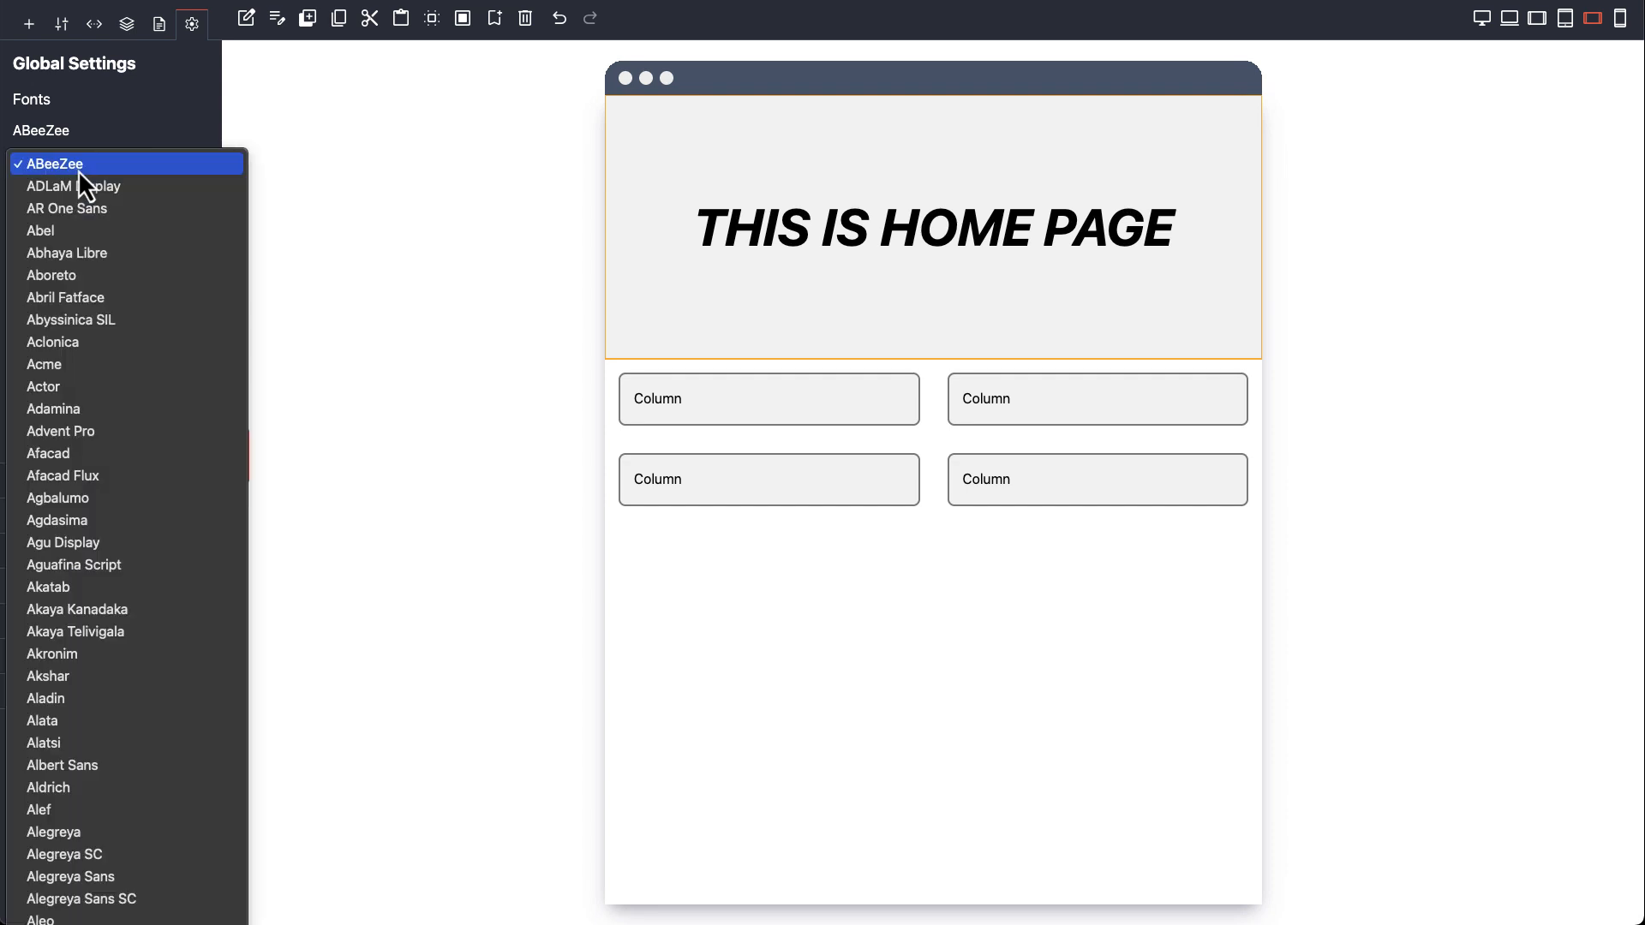
pyautogui.scroll(-20, 78, 170)
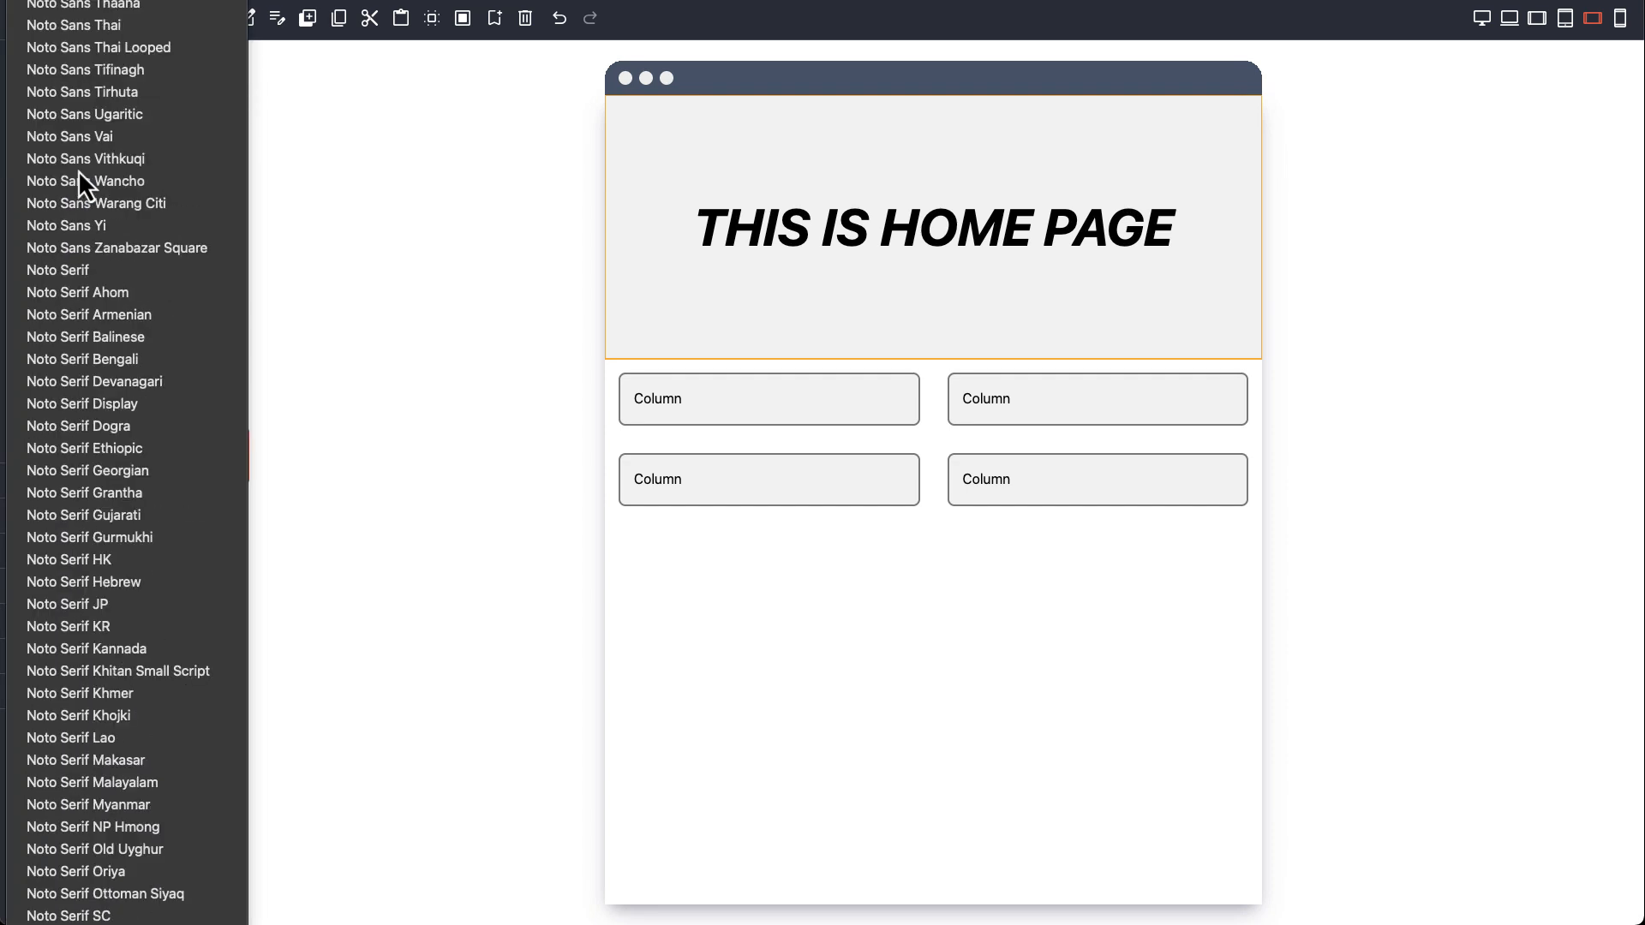
pyautogui.click(79, 170)
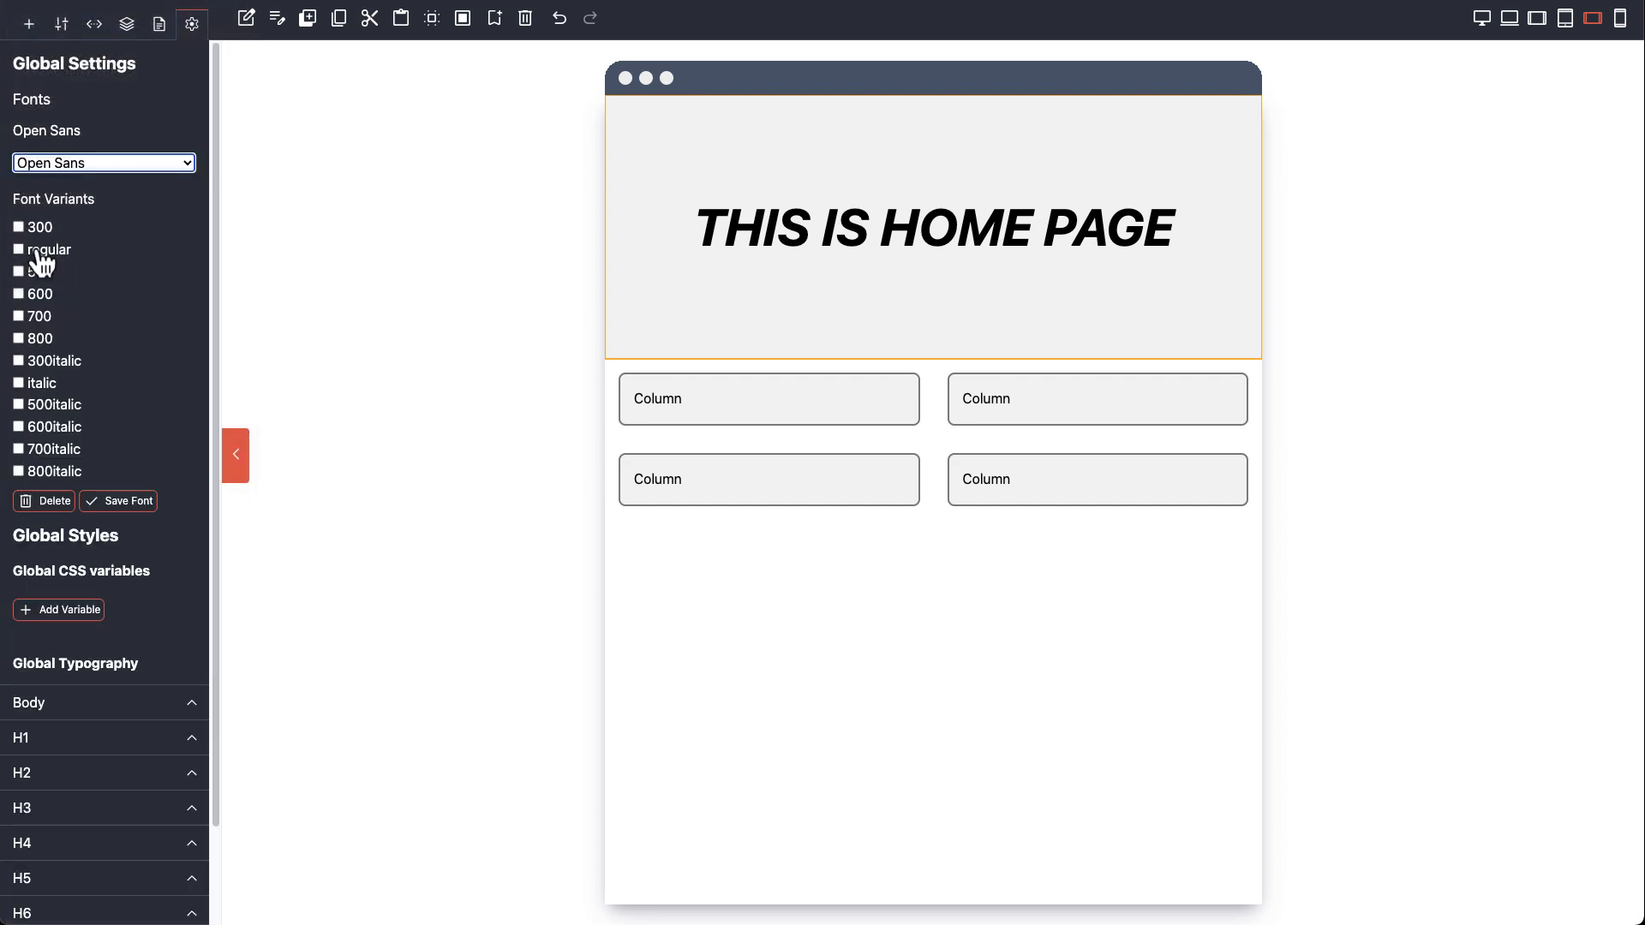
pyautogui.click(39, 235)
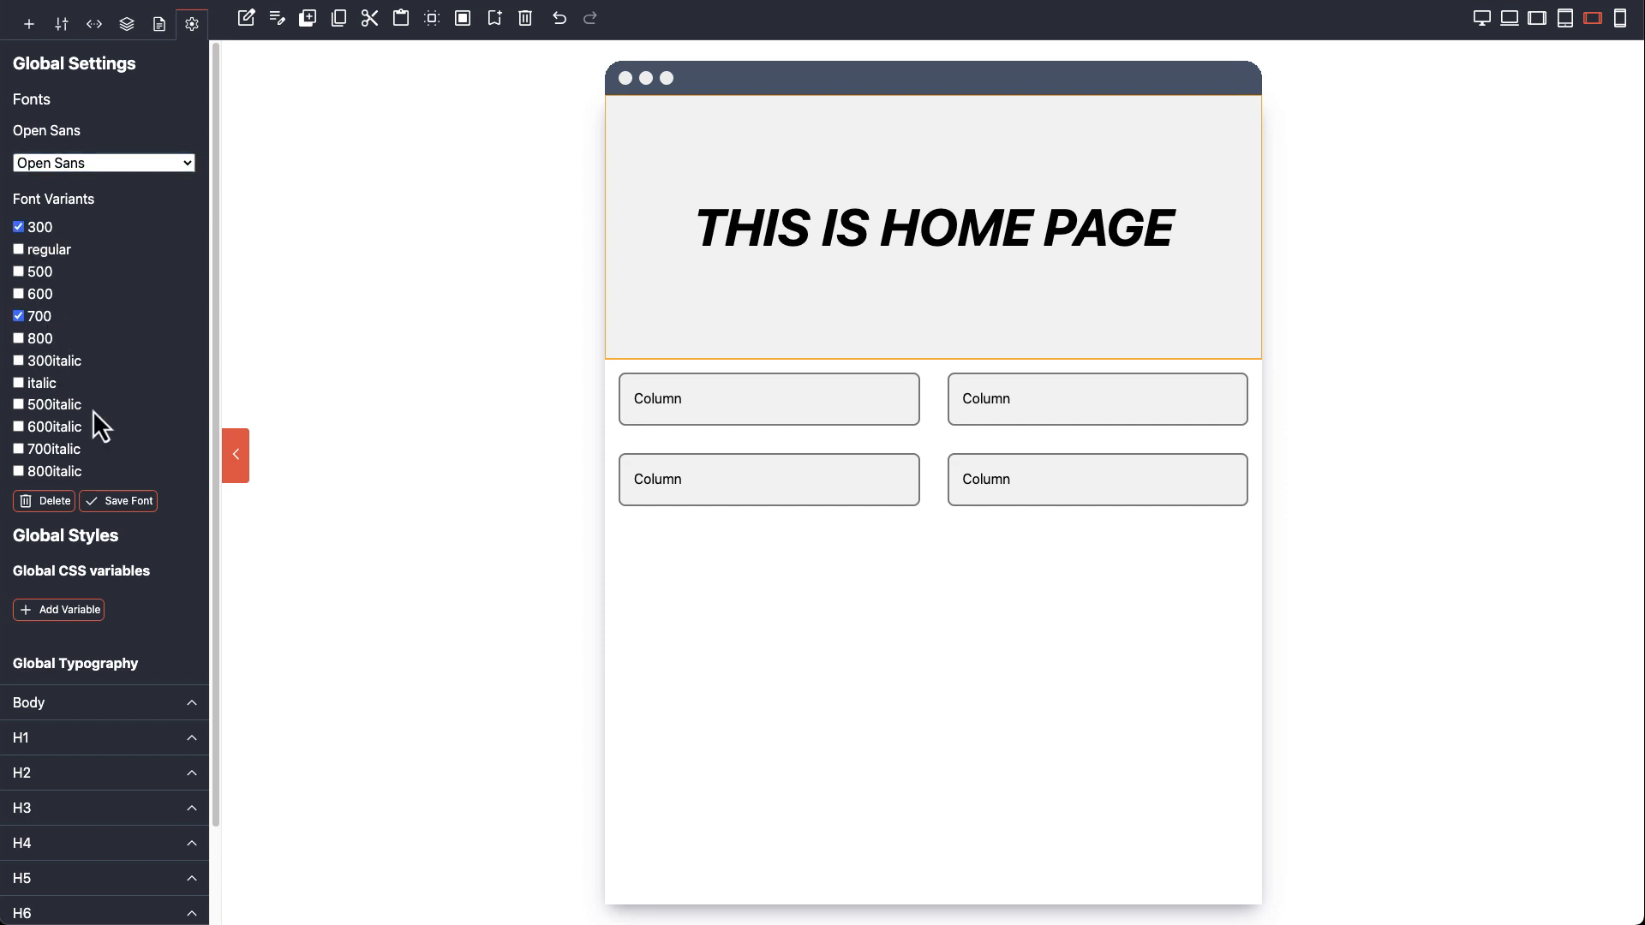
pyautogui.click(122, 501)
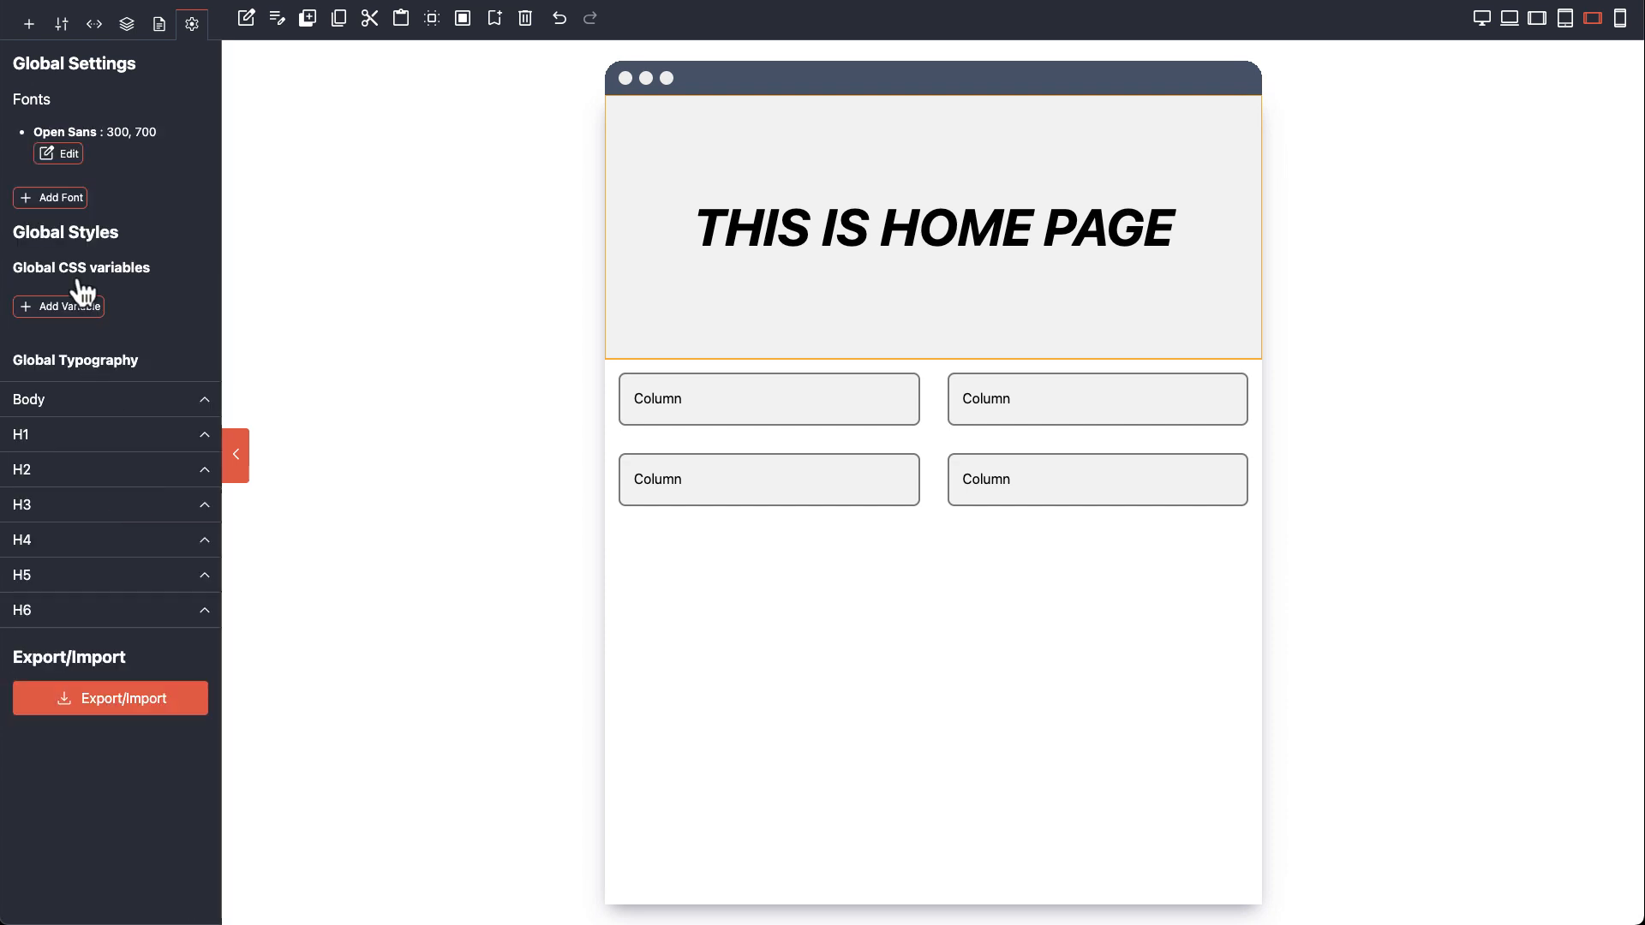
# Step: Set the global Body typography's font family to "Open Sans, sans-serif"
pyautogui.moveTo(36, 130); pyautogui.dragTo(94, 130)
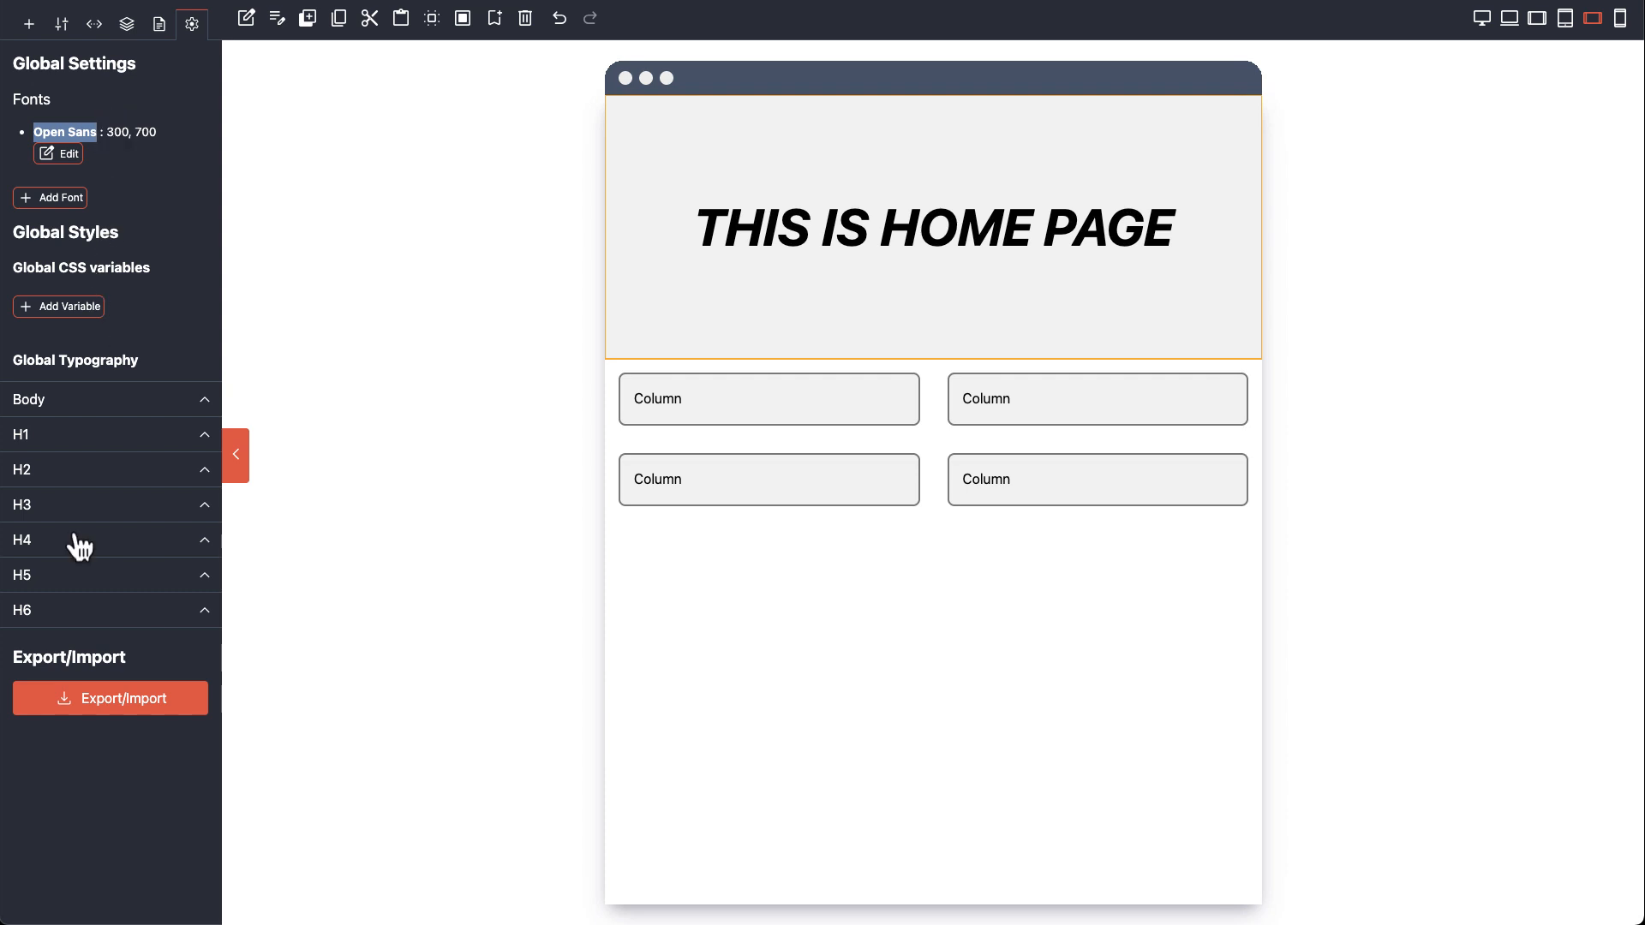
pyautogui.click(97, 403)
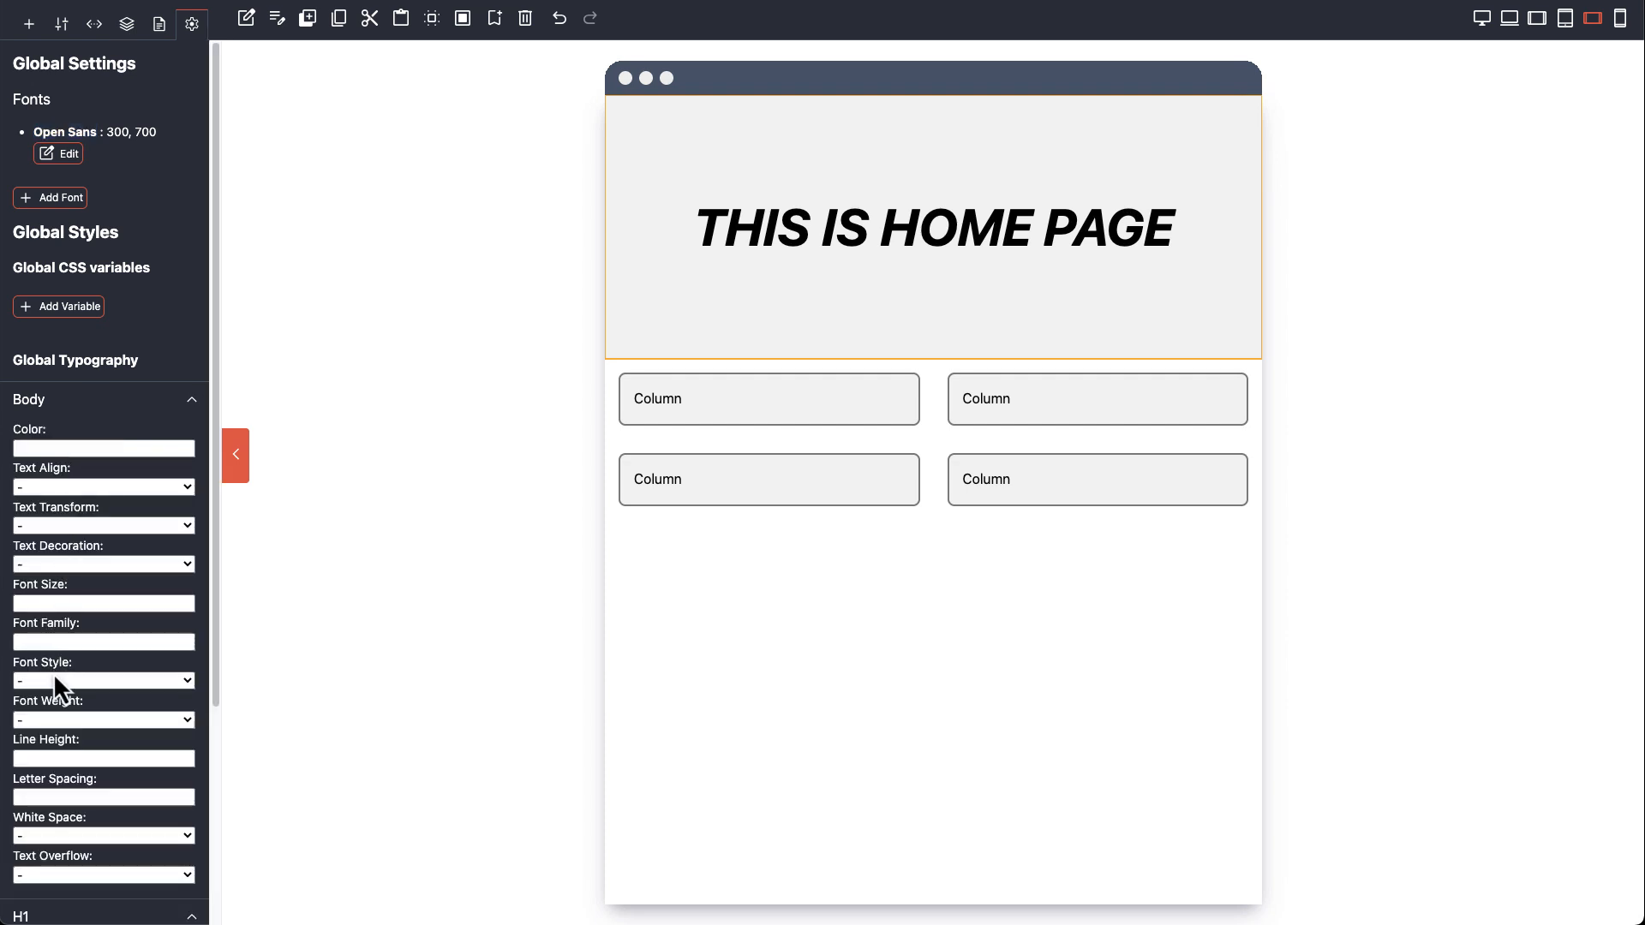
pyautogui.click(53, 643)
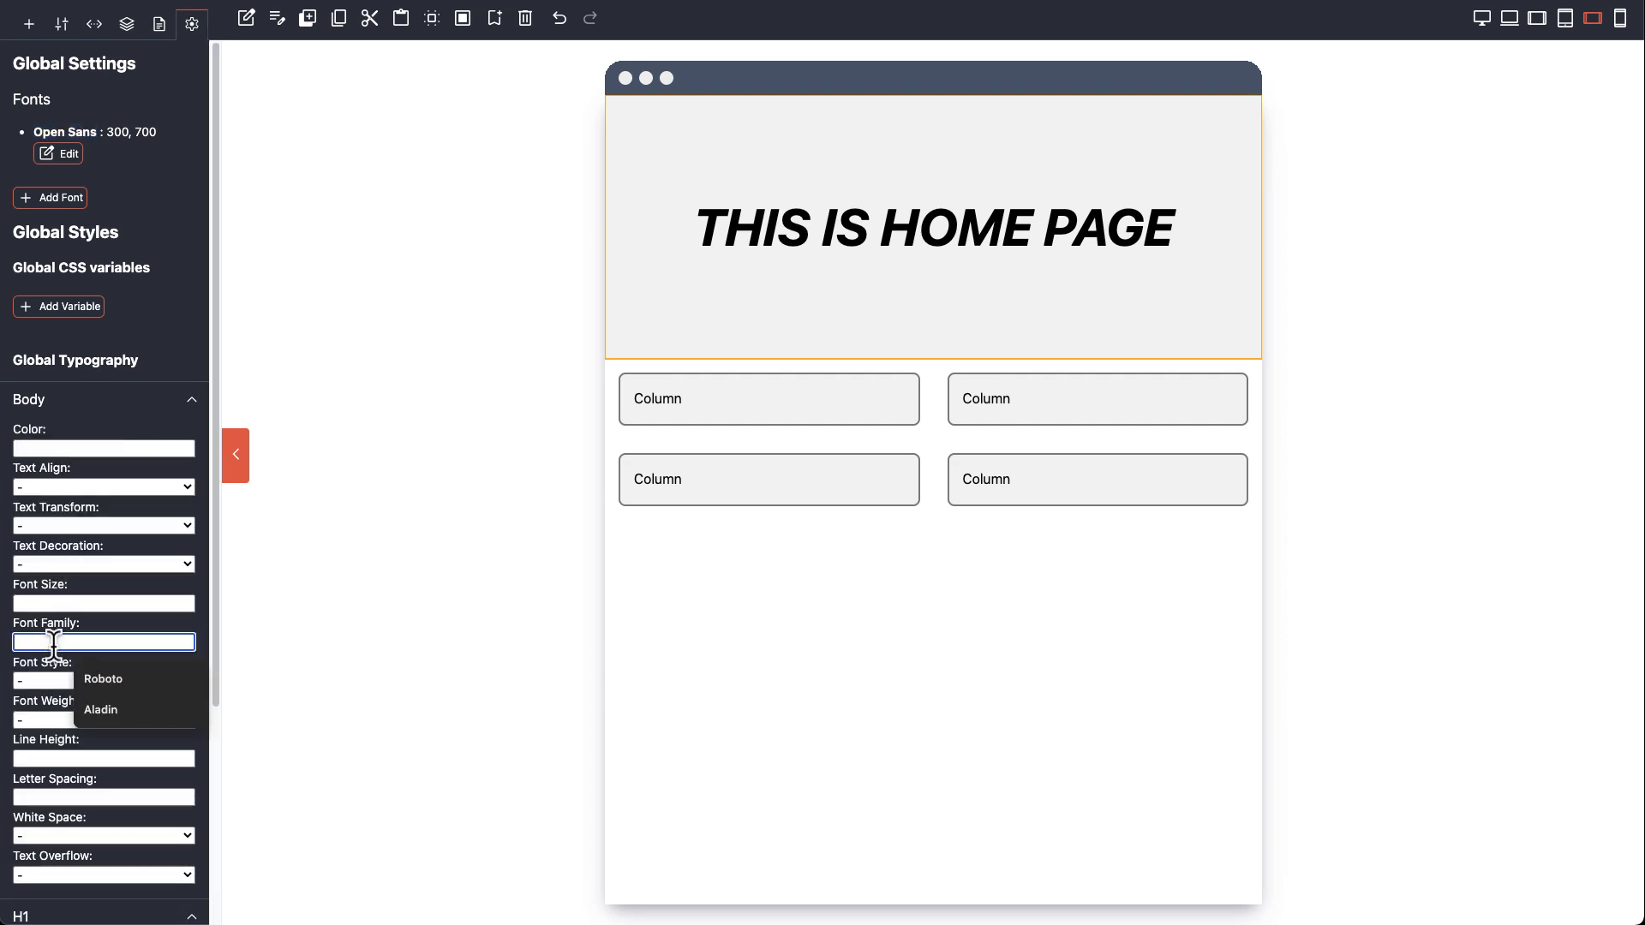
pyautogui.write('#ddd')
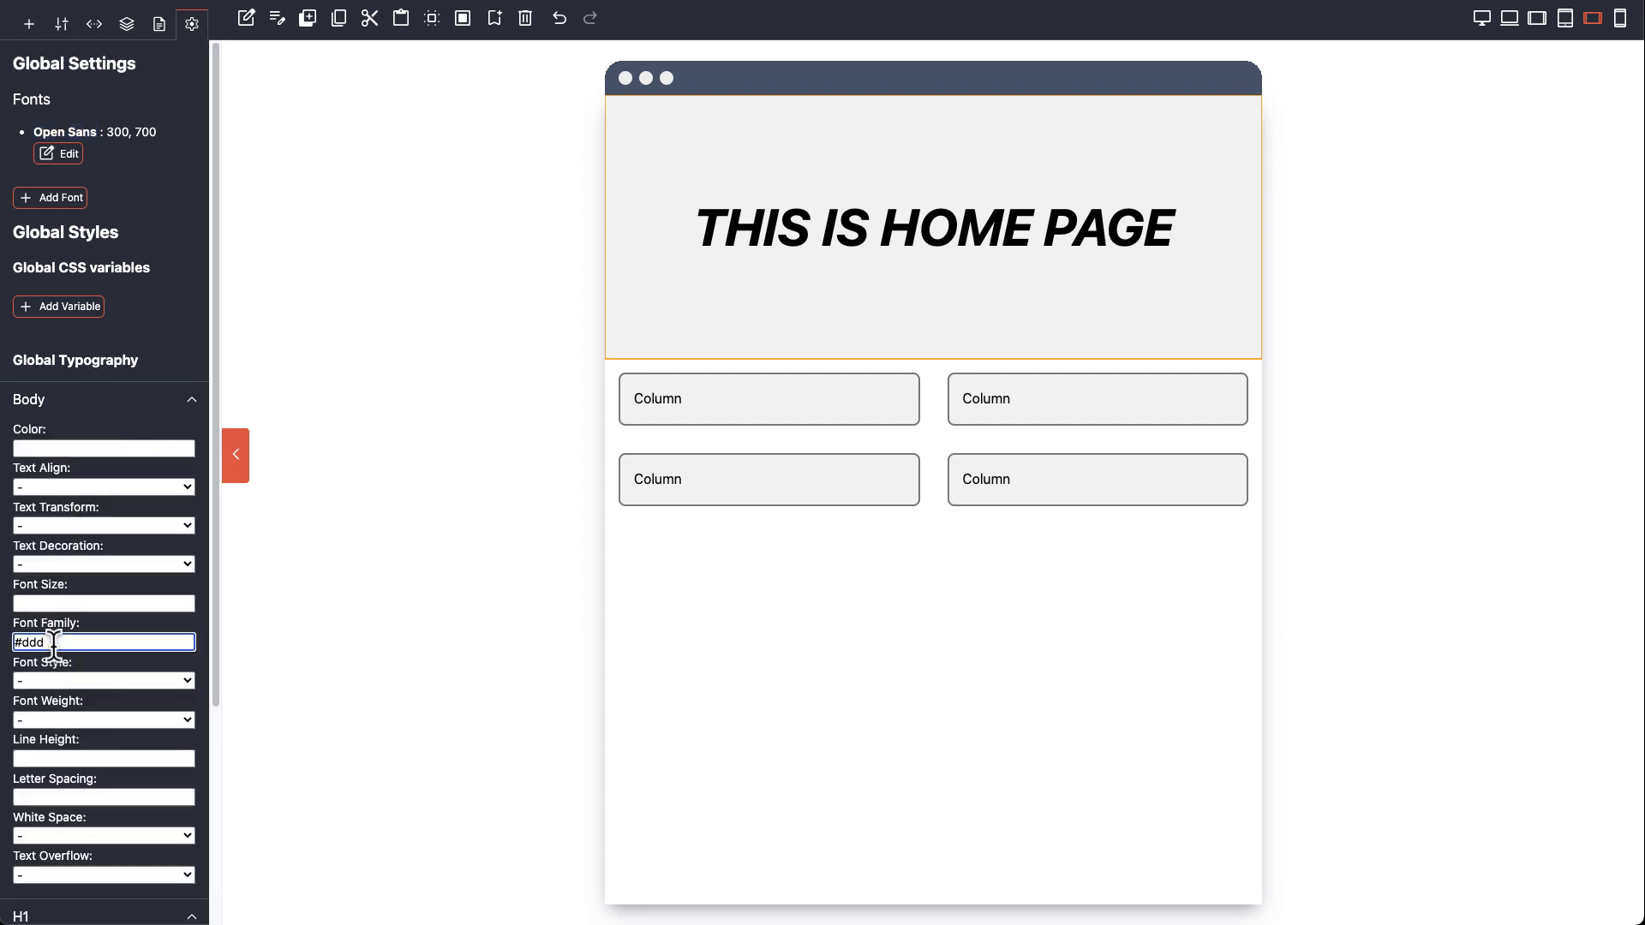
pyautogui.press('super+a')
pyautogui.write('O')
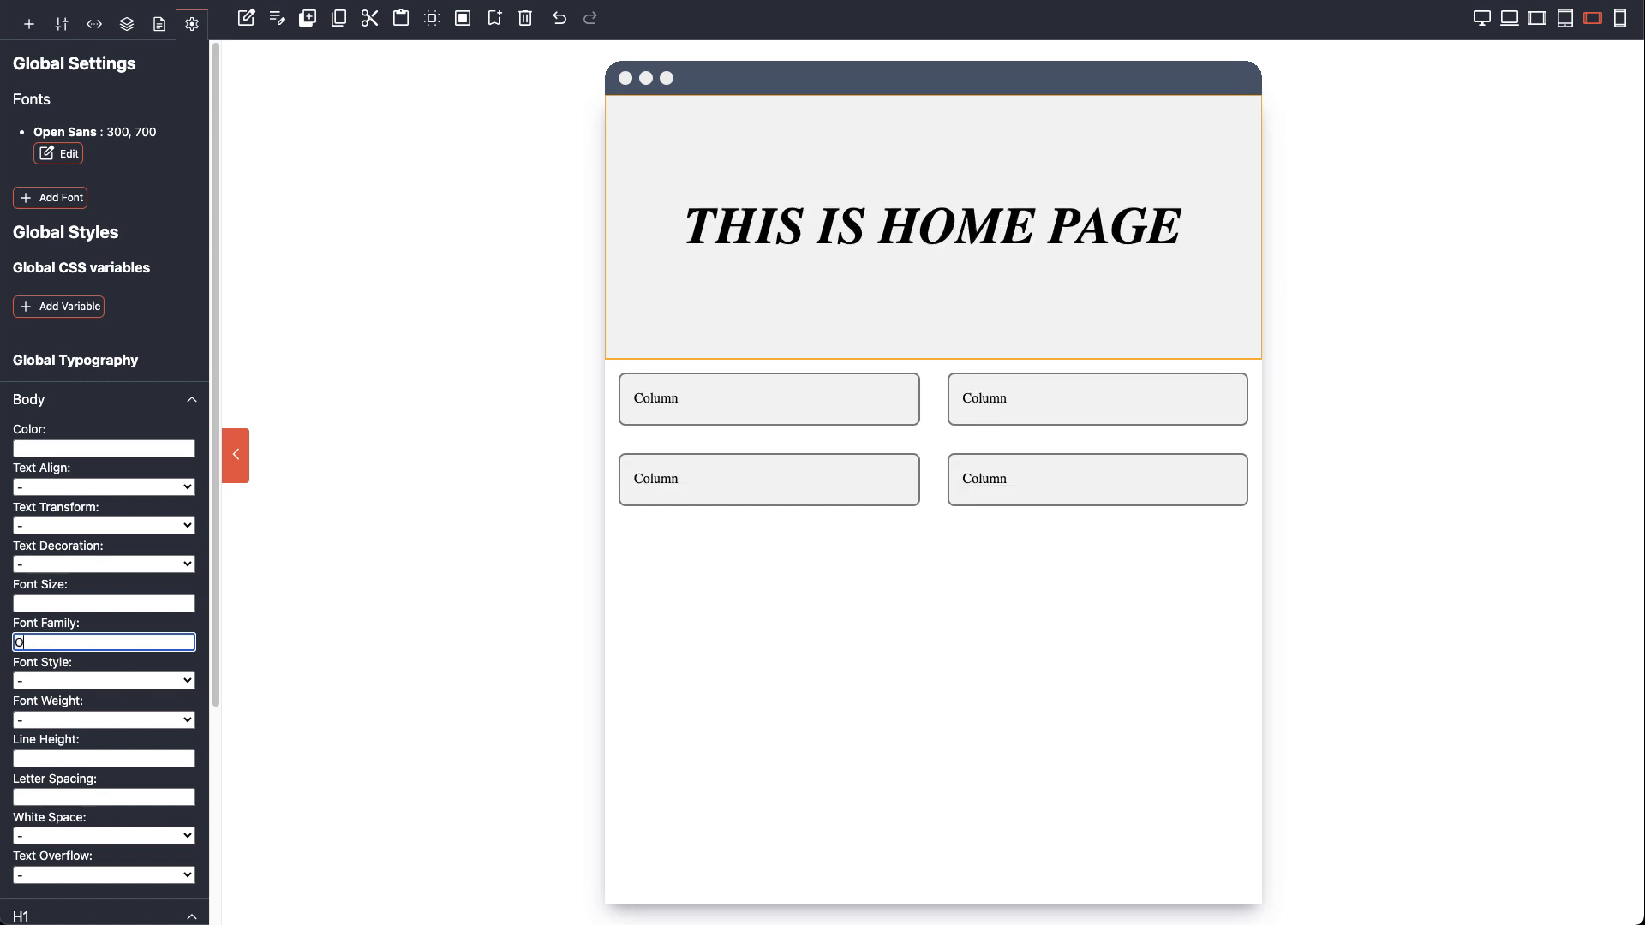
pyautogui.write('pen Sans, sans-serif')
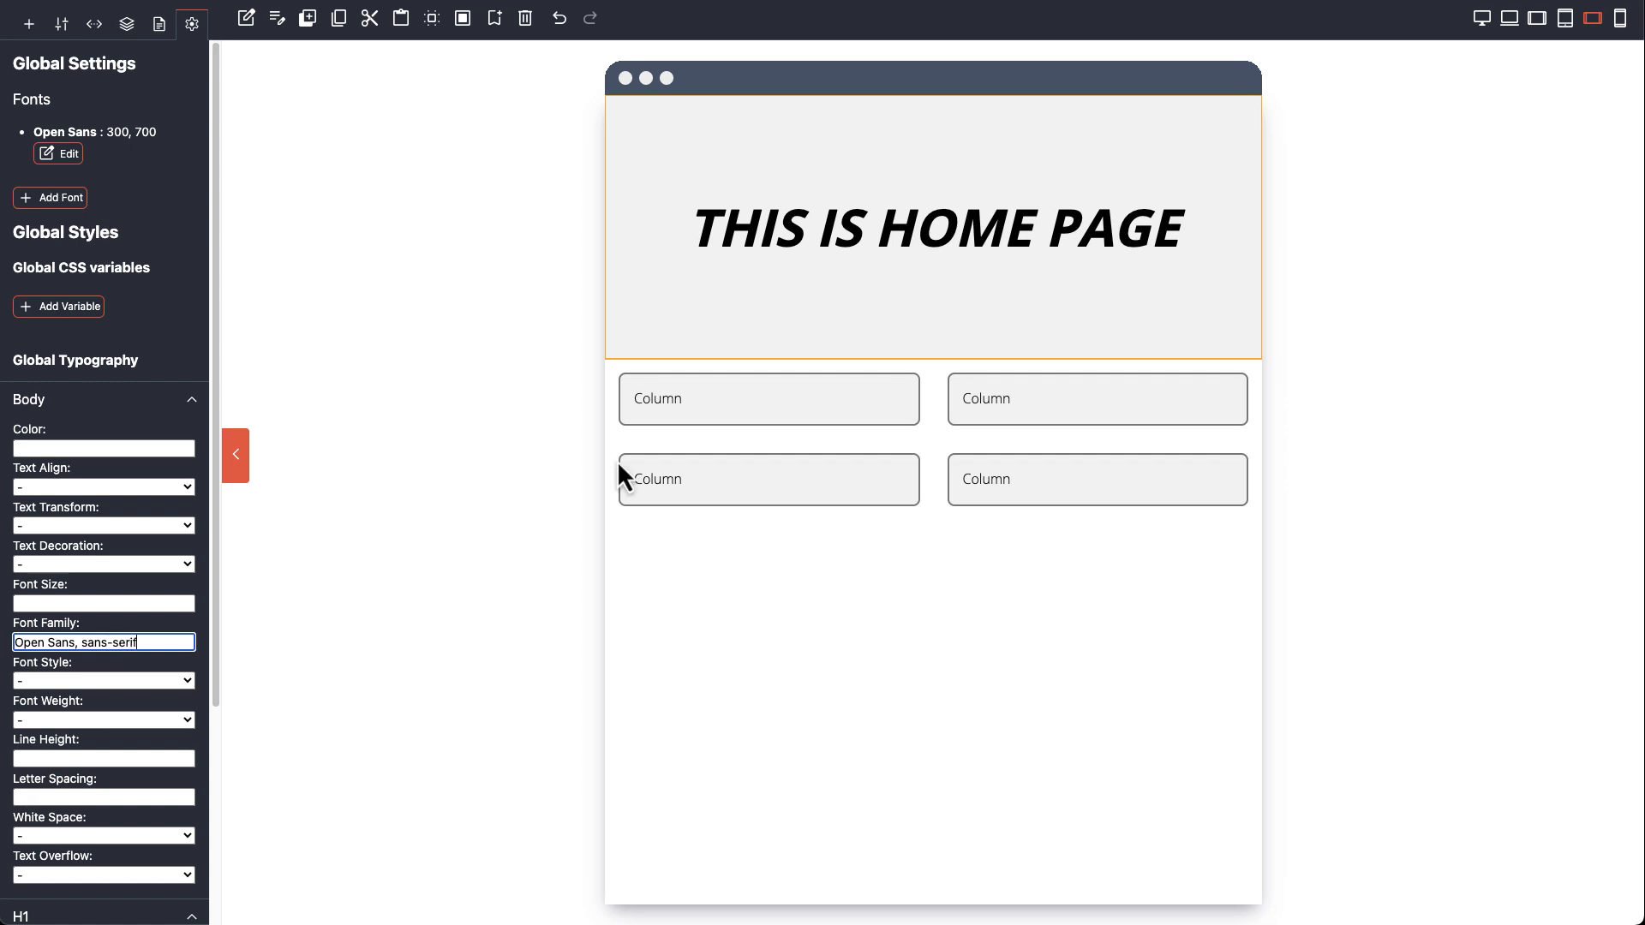
# Step: Check how the body font looks in the column boxes
pyautogui.click(666, 405)
pyautogui.click(657, 477)
pyautogui.click(990, 401)
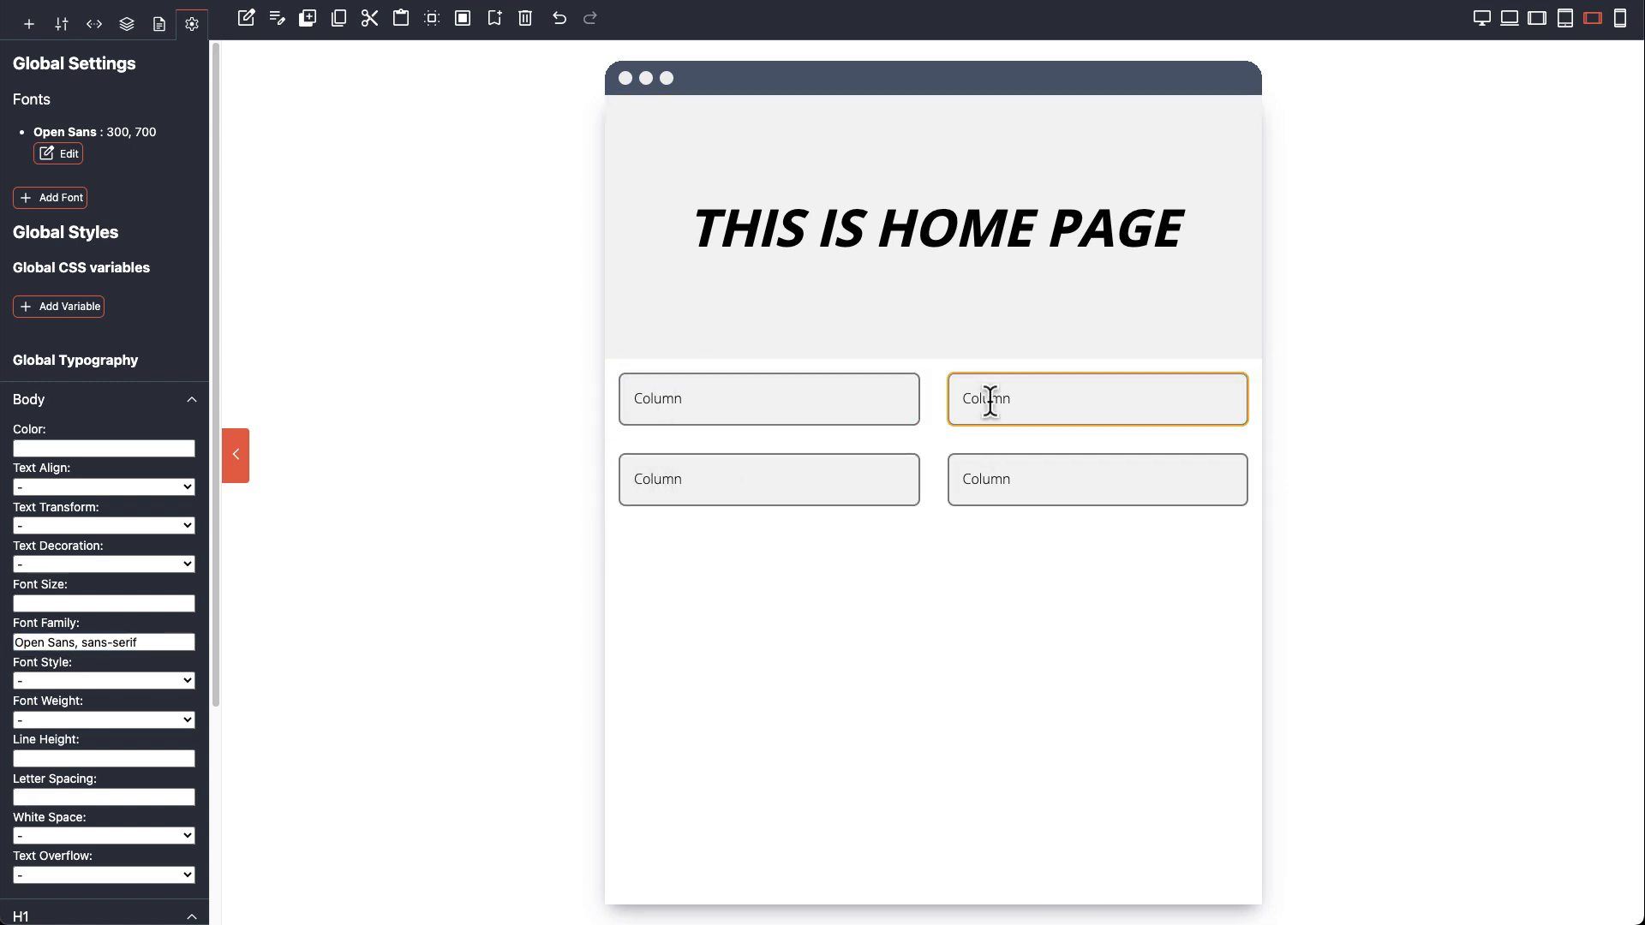
# Step: Add the Anton font to the global settings with the regular variant and save it
pyautogui.click(148, 401)
pyautogui.click(865, 228)
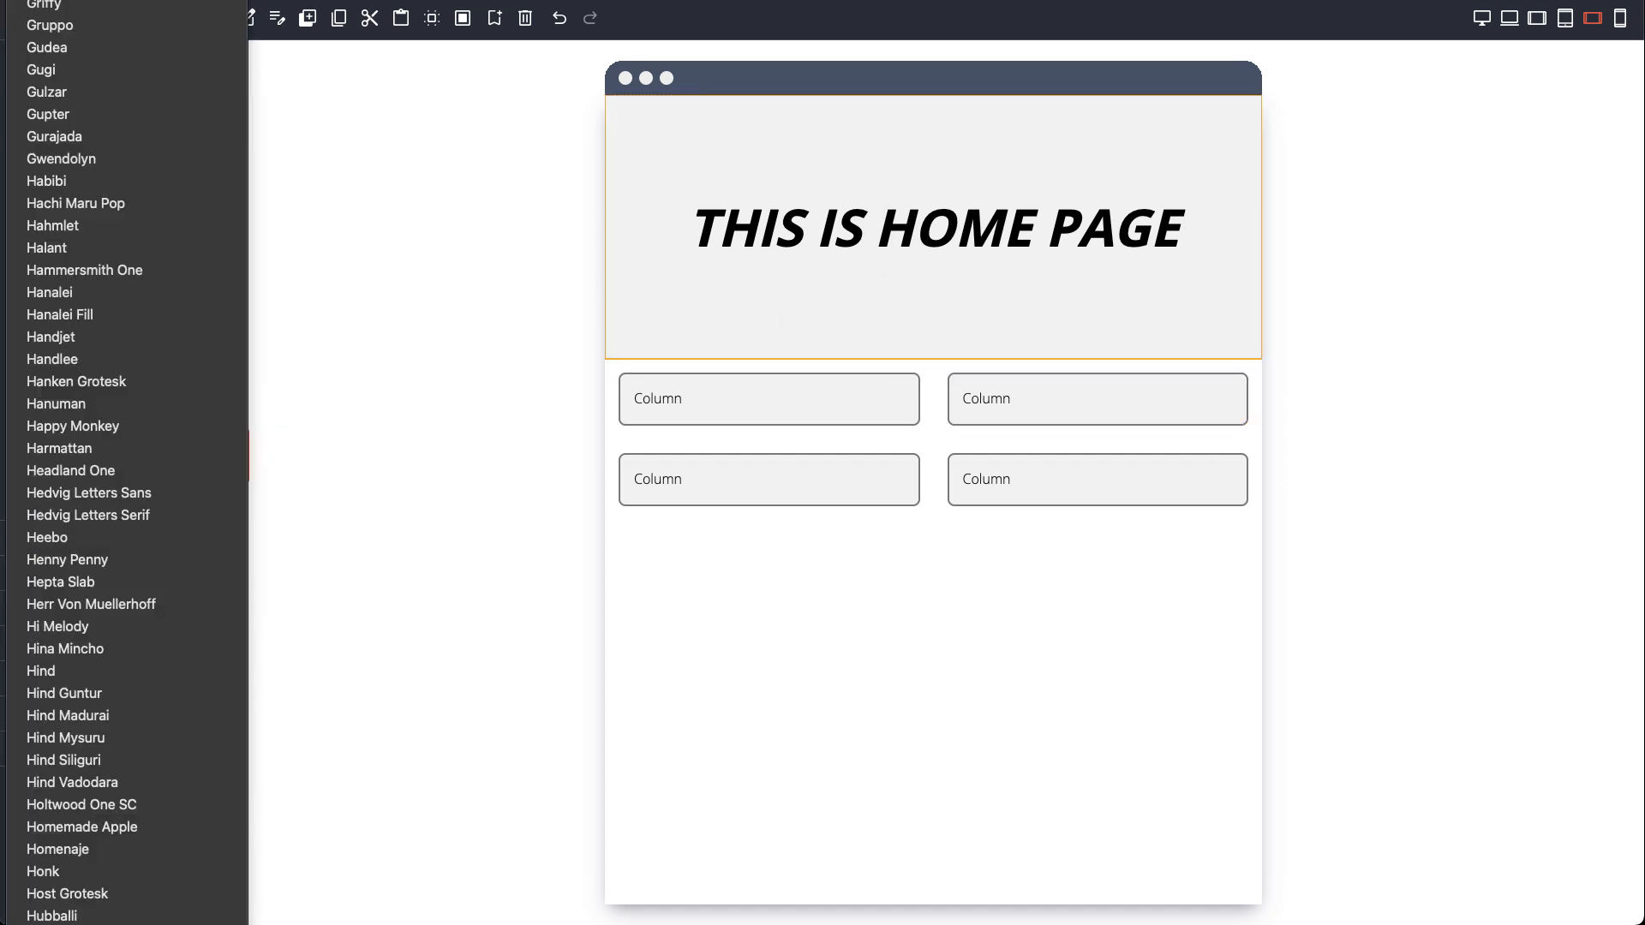
pyautogui.scroll(20, 127, 462)
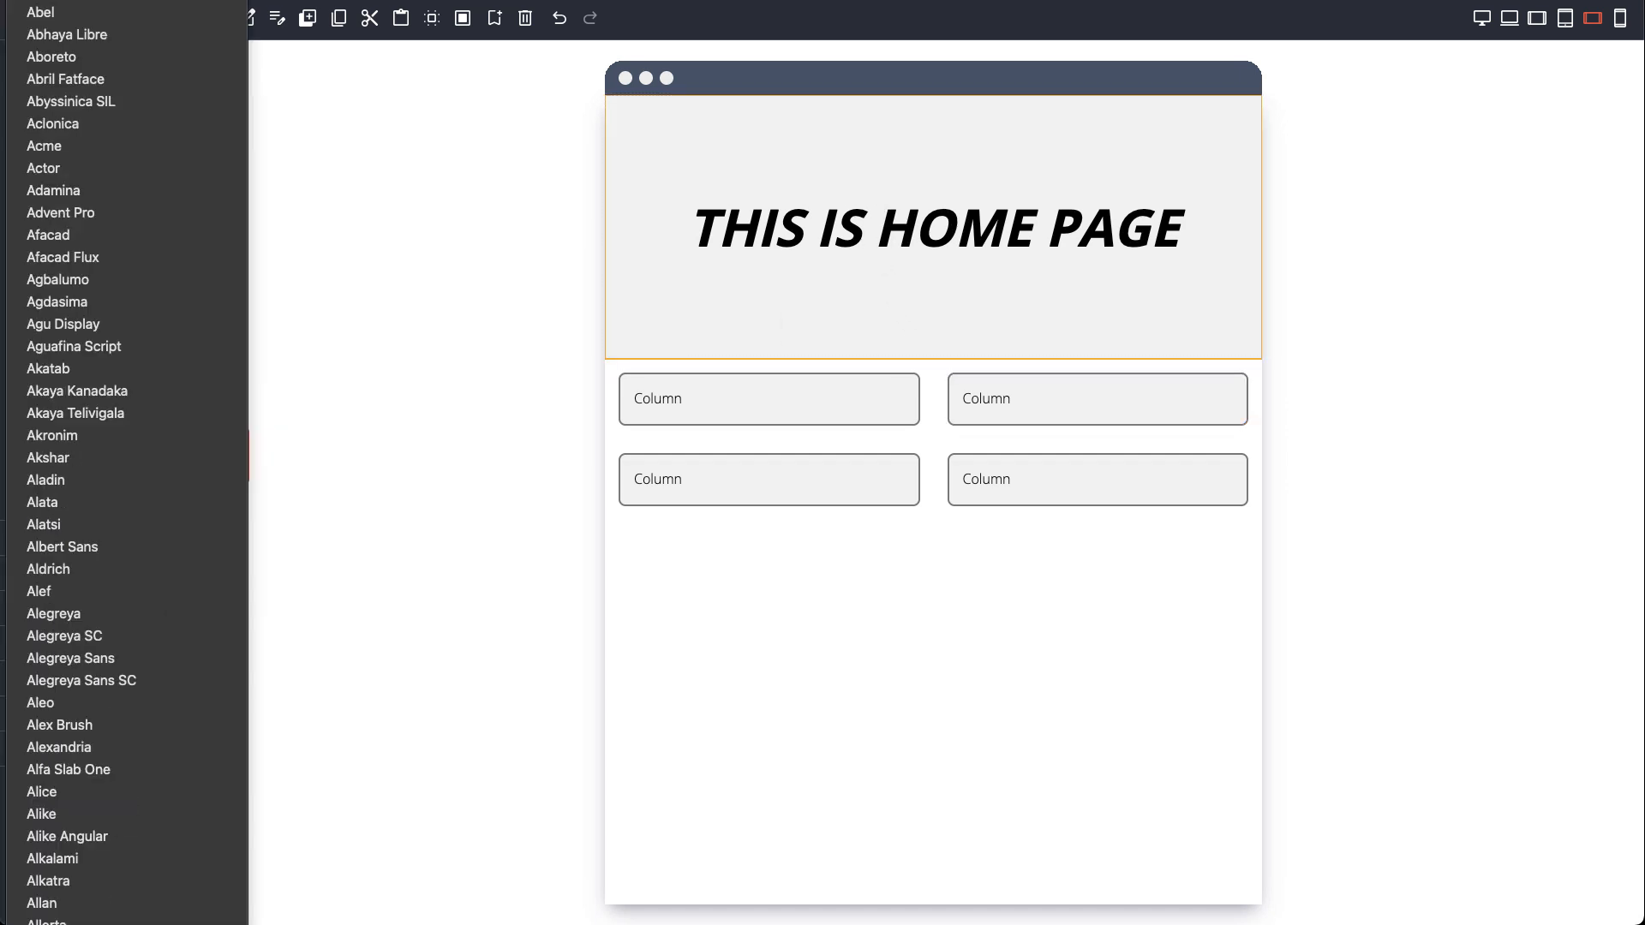
pyautogui.scroll(-3, 127, 463)
pyautogui.click(51, 570)
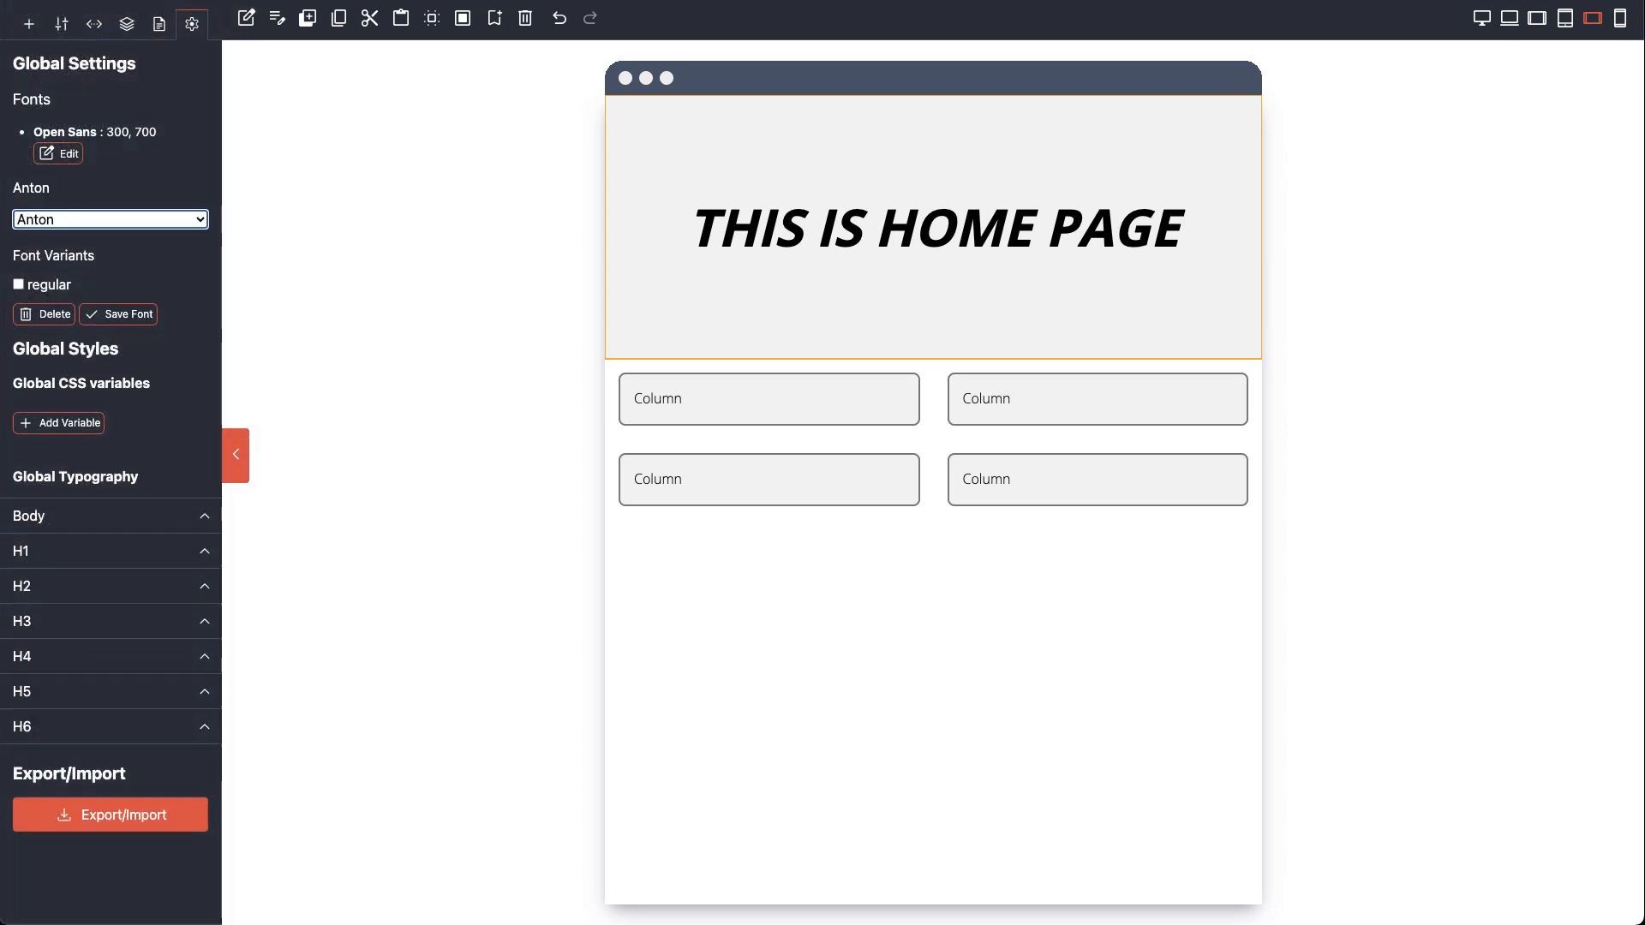
pyautogui.click(60, 289)
pyautogui.click(65, 291)
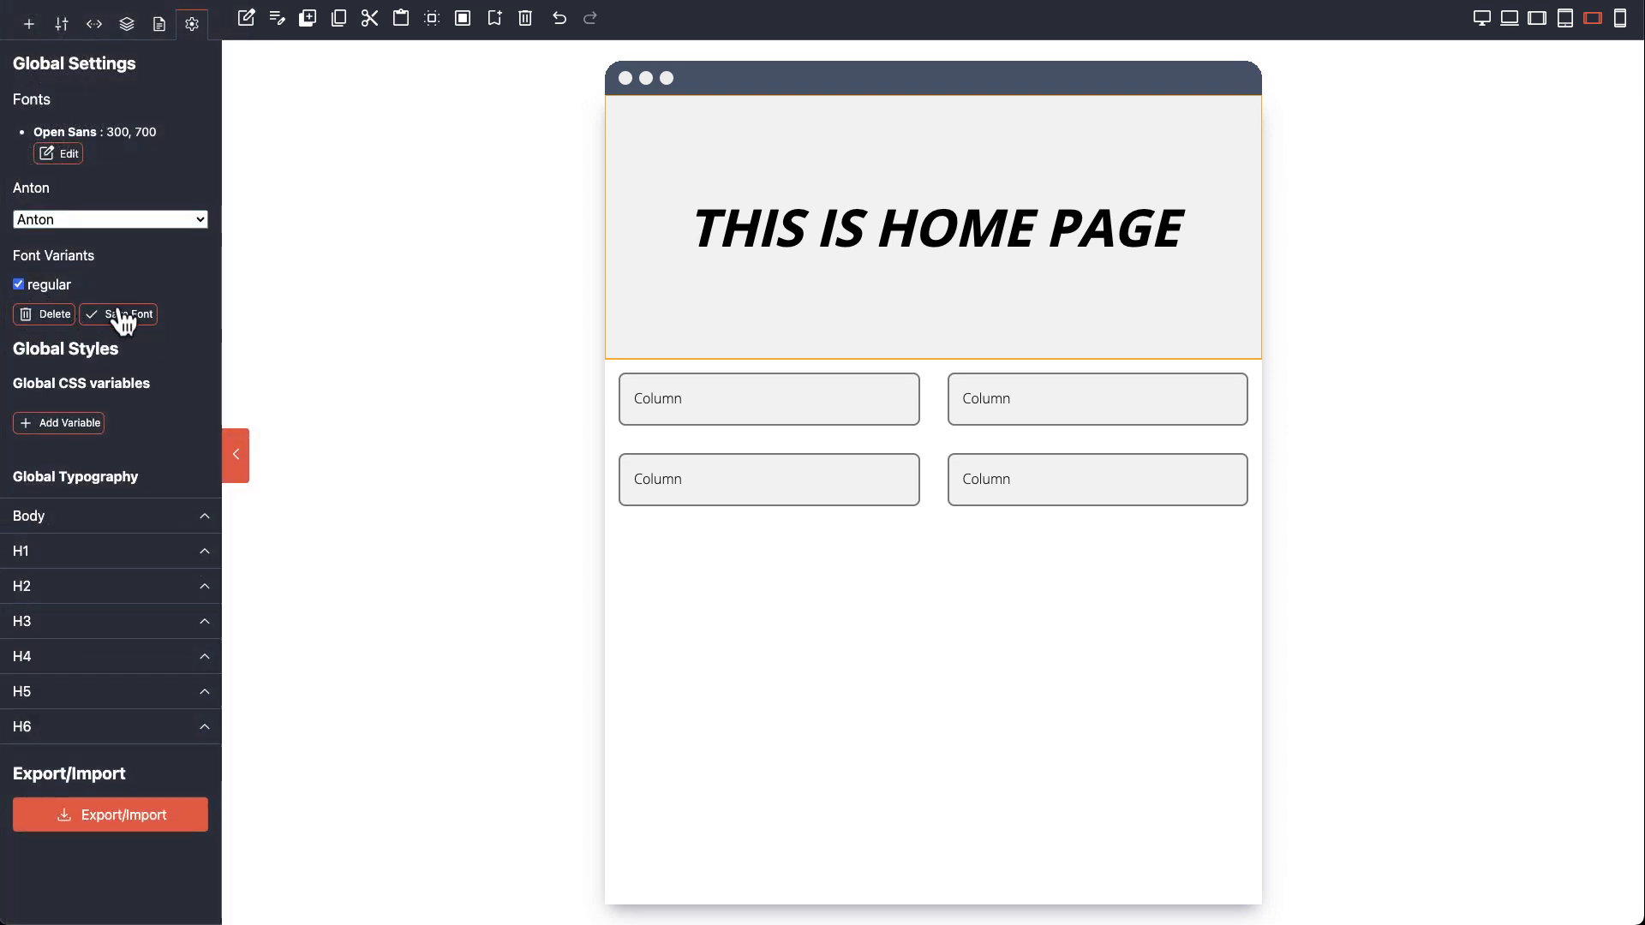
pyautogui.click(111, 316)
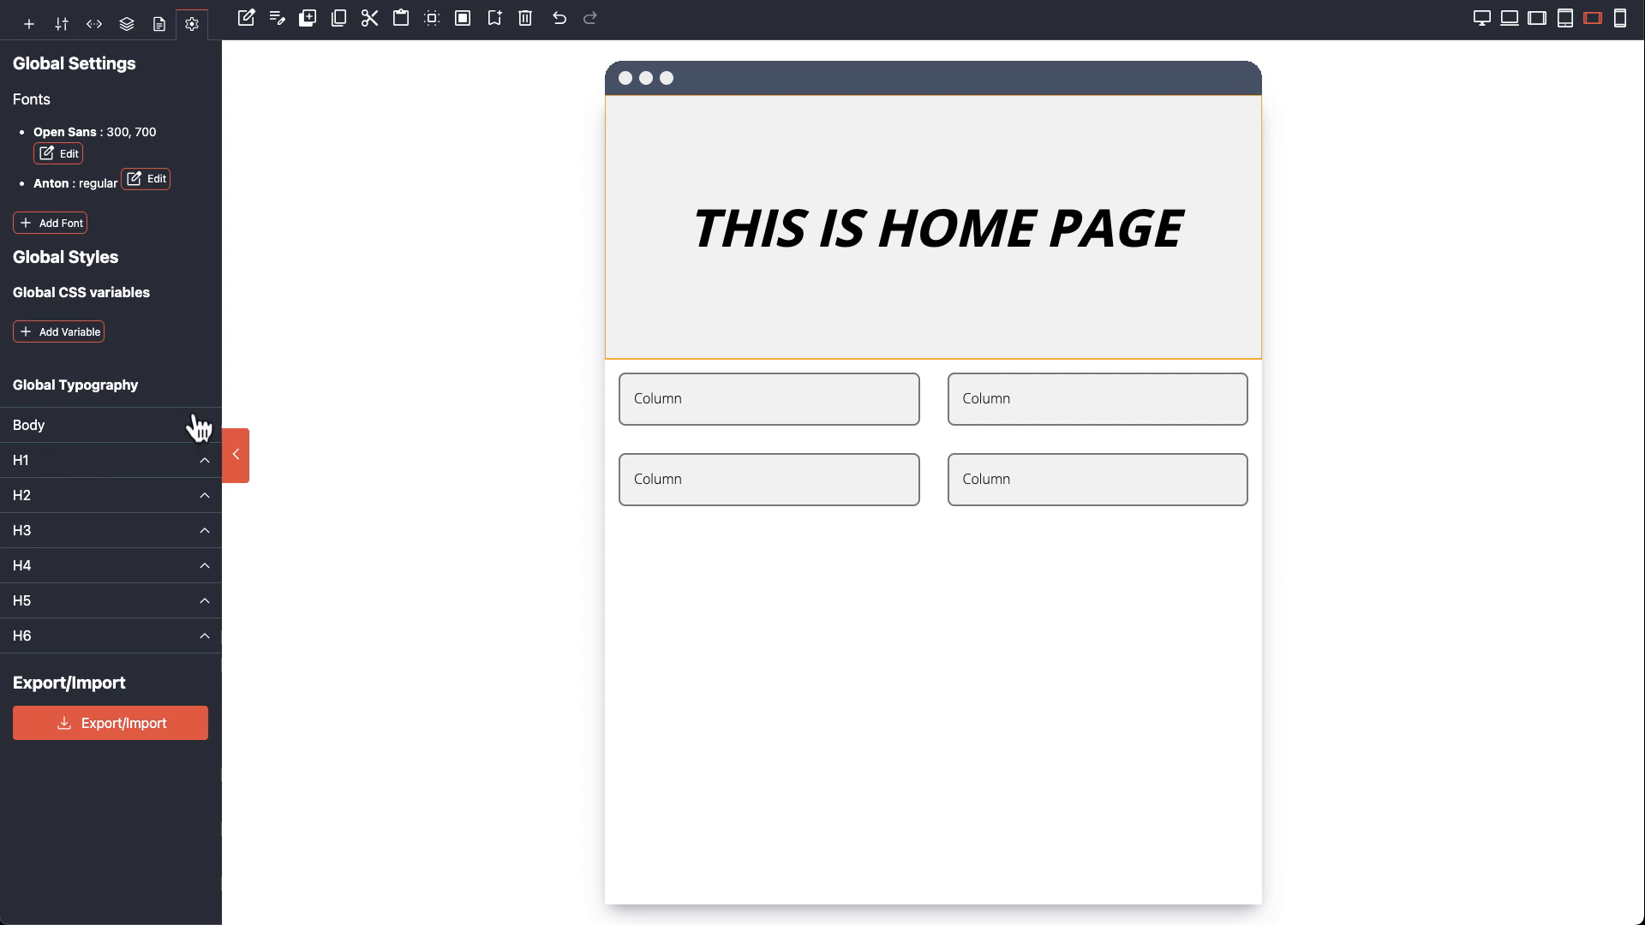
# Step: Set the global H1 and H2 font families to "Anton" for the currently selected small-screen view
pyautogui.click(136, 465)
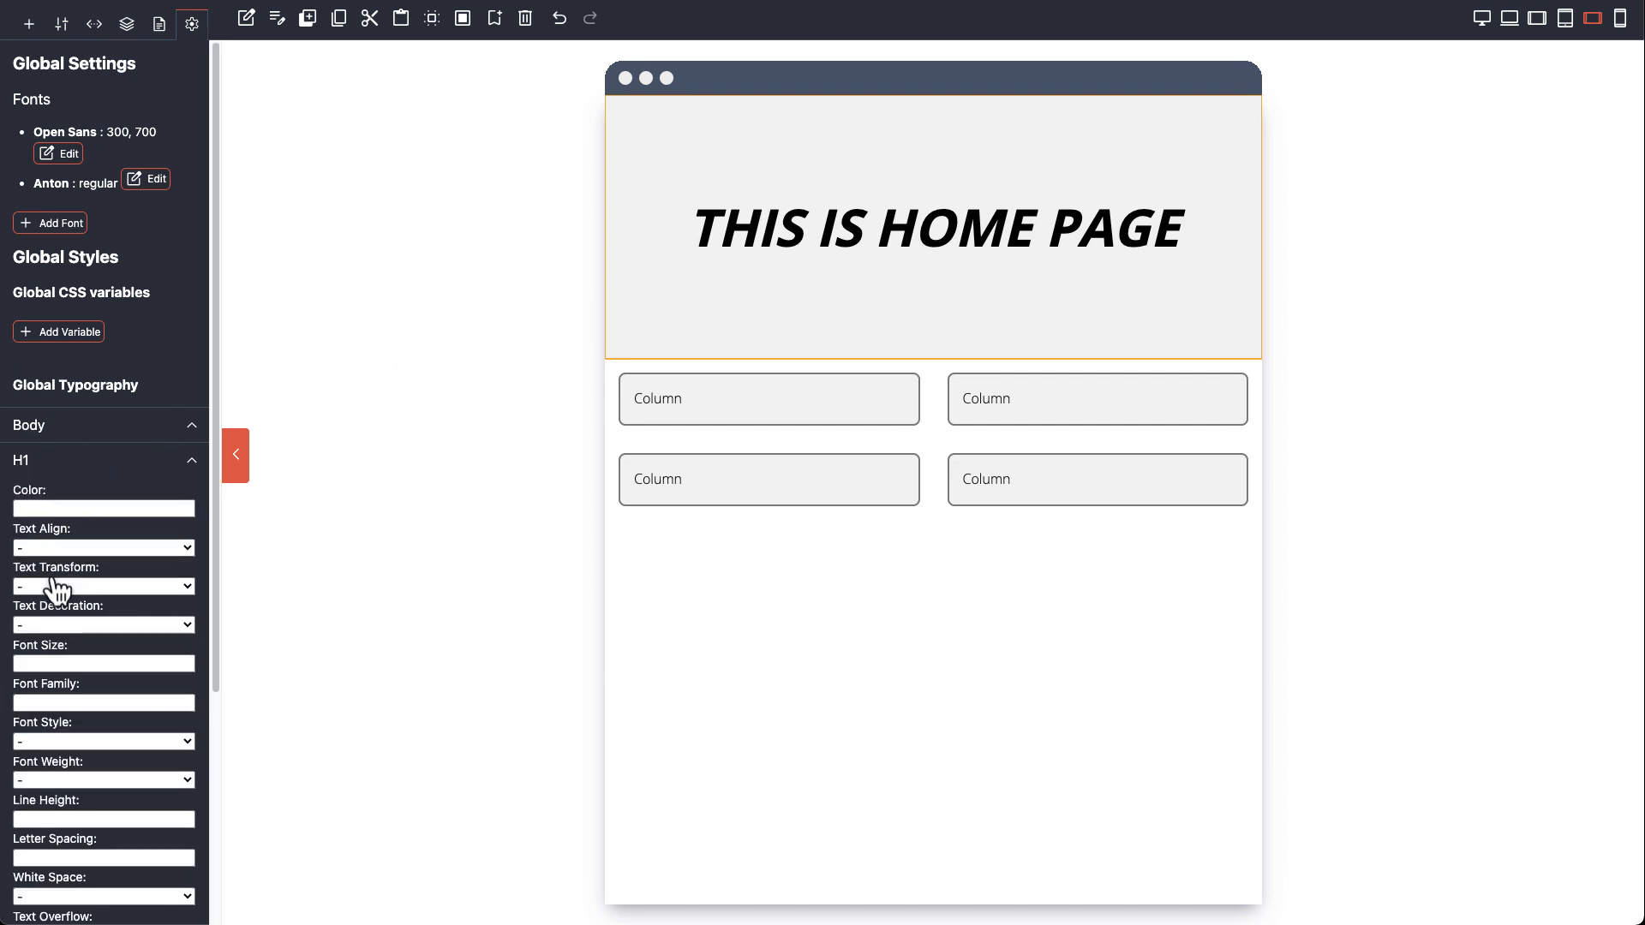
pyautogui.click(43, 701)
pyautogui.write('Anton')
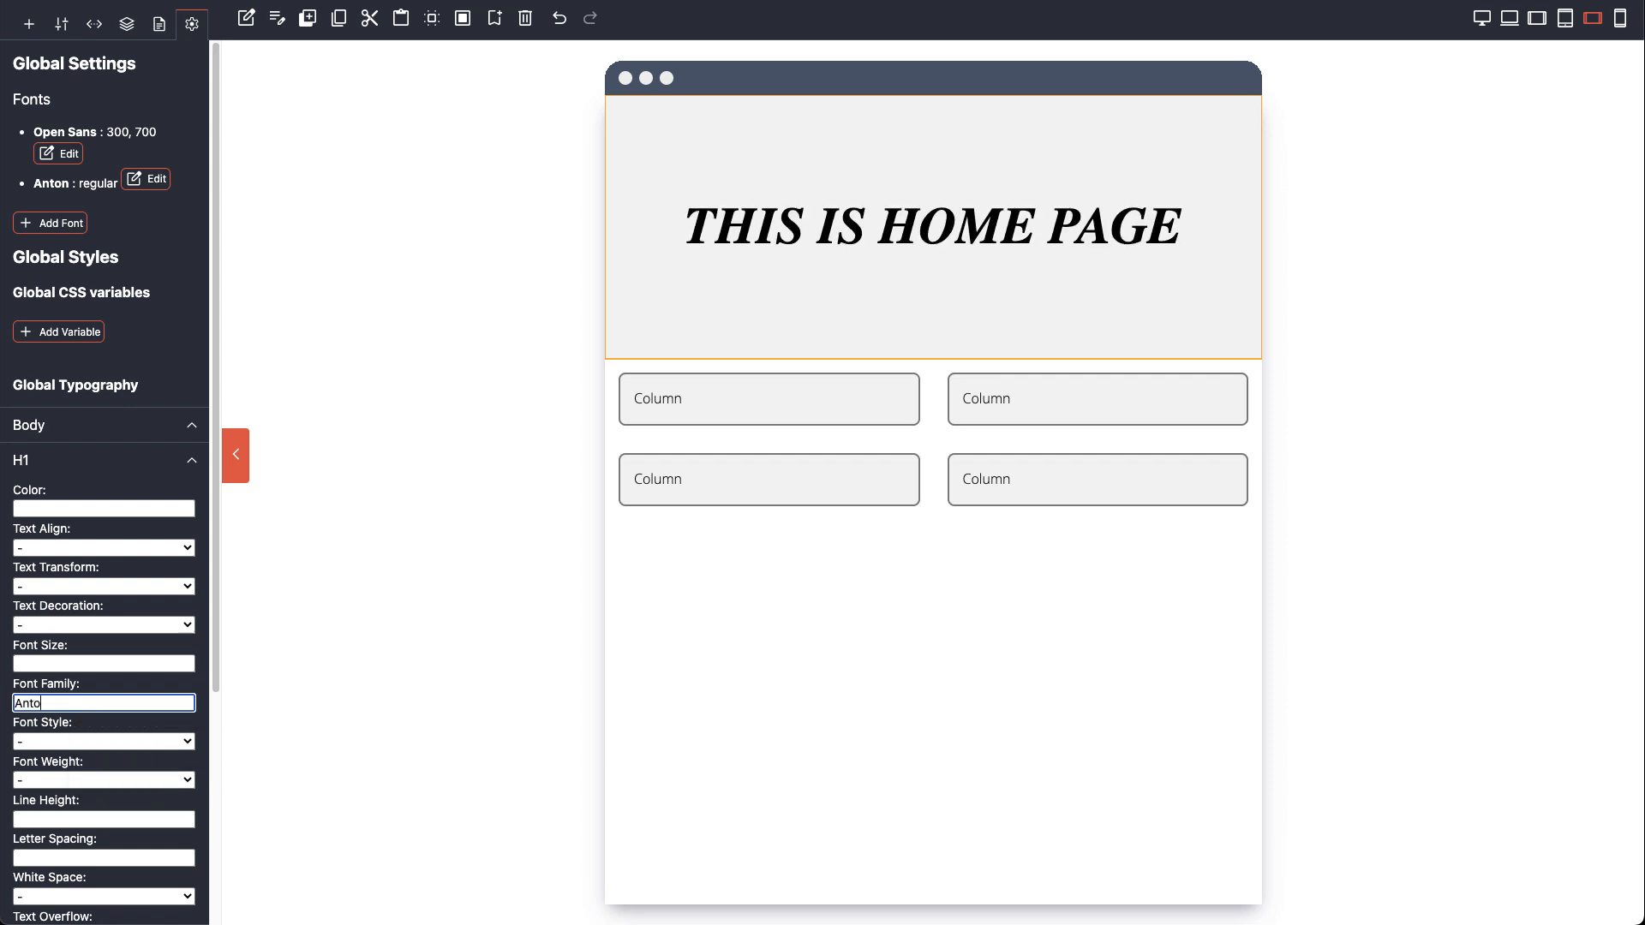
pyautogui.click(124, 465)
pyautogui.click(73, 508)
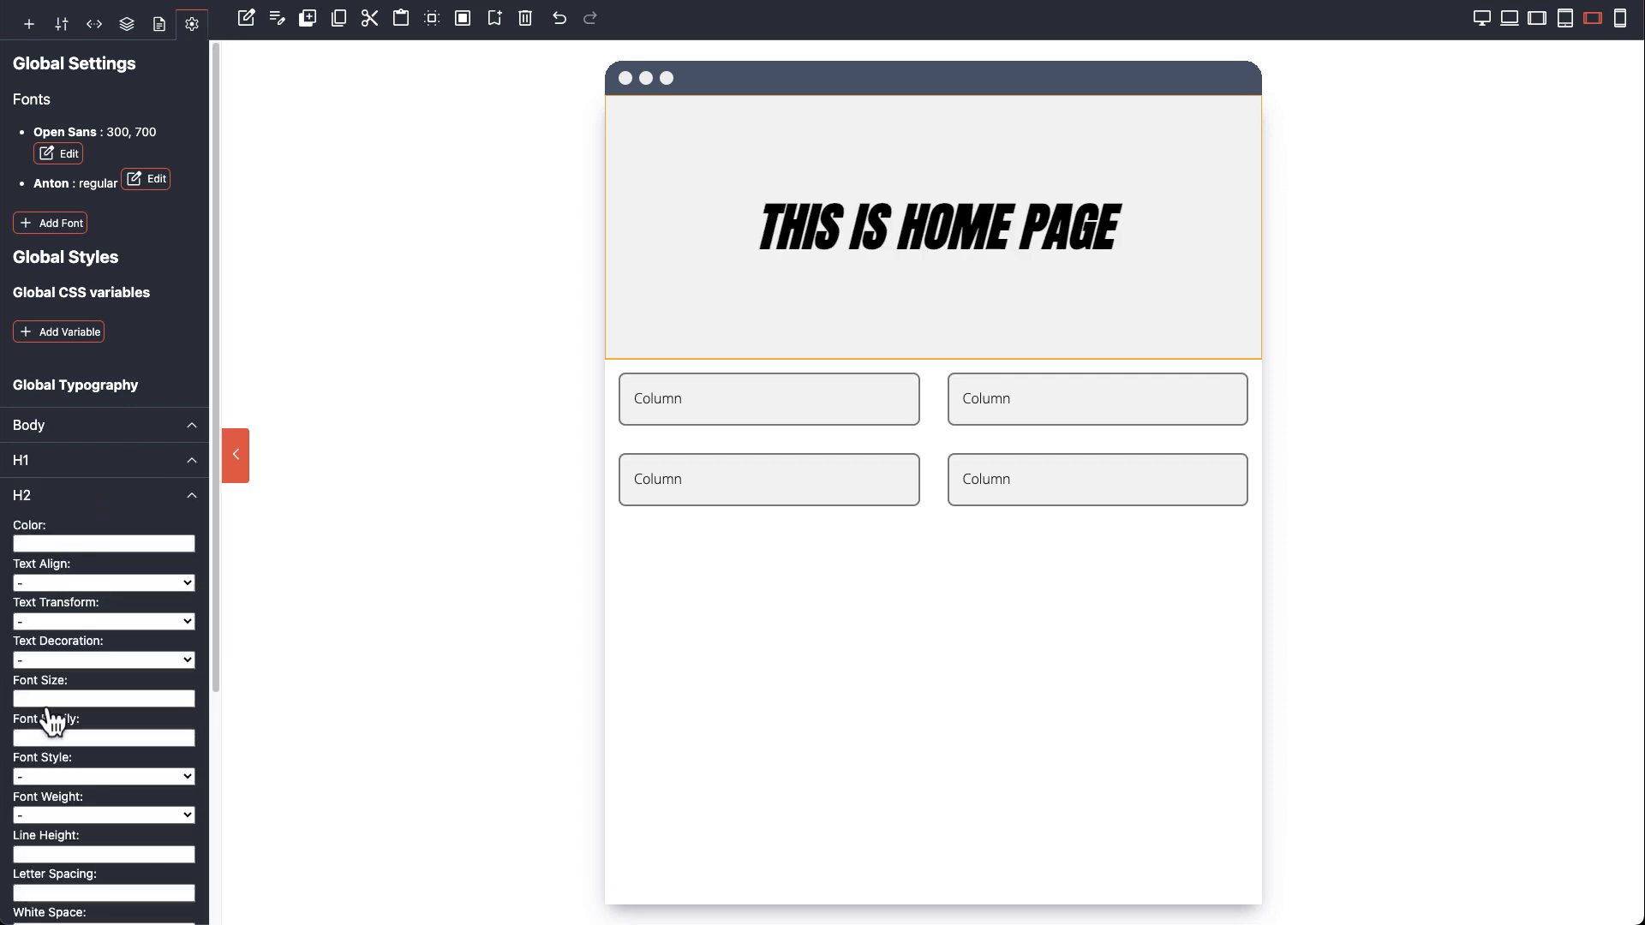
pyautogui.click(44, 728)
pyautogui.write('Anton')
# Step: Switch the preview to the desktop size and set the global Body font family to "Open Sans"
pyautogui.click(1485, 23)
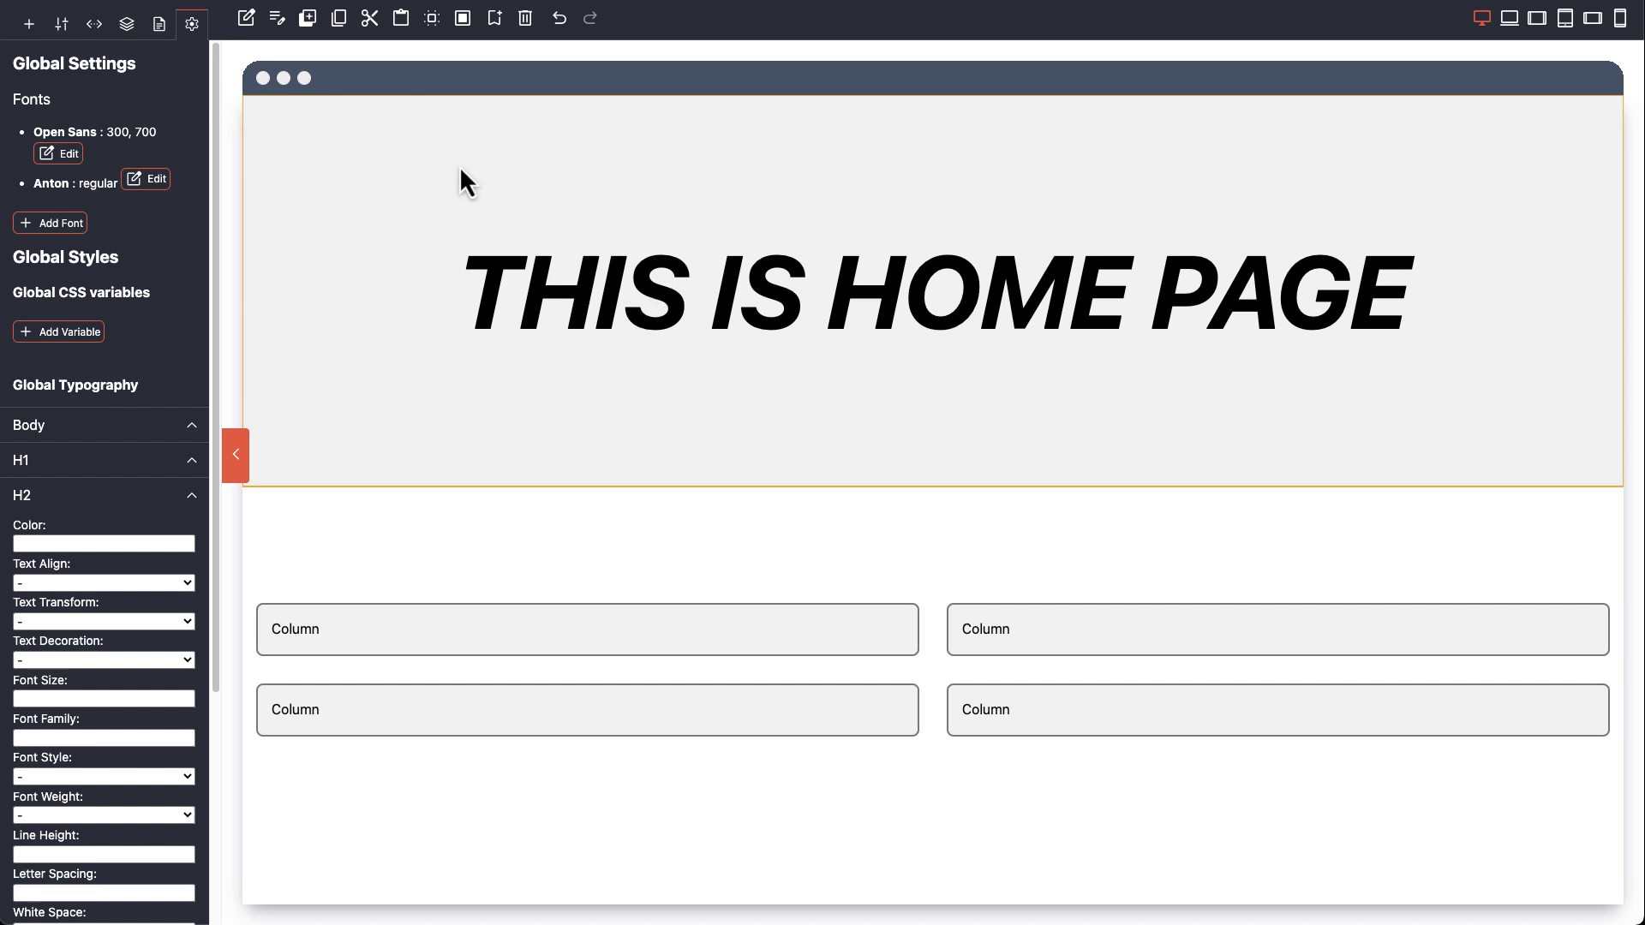
pyautogui.click(51, 429)
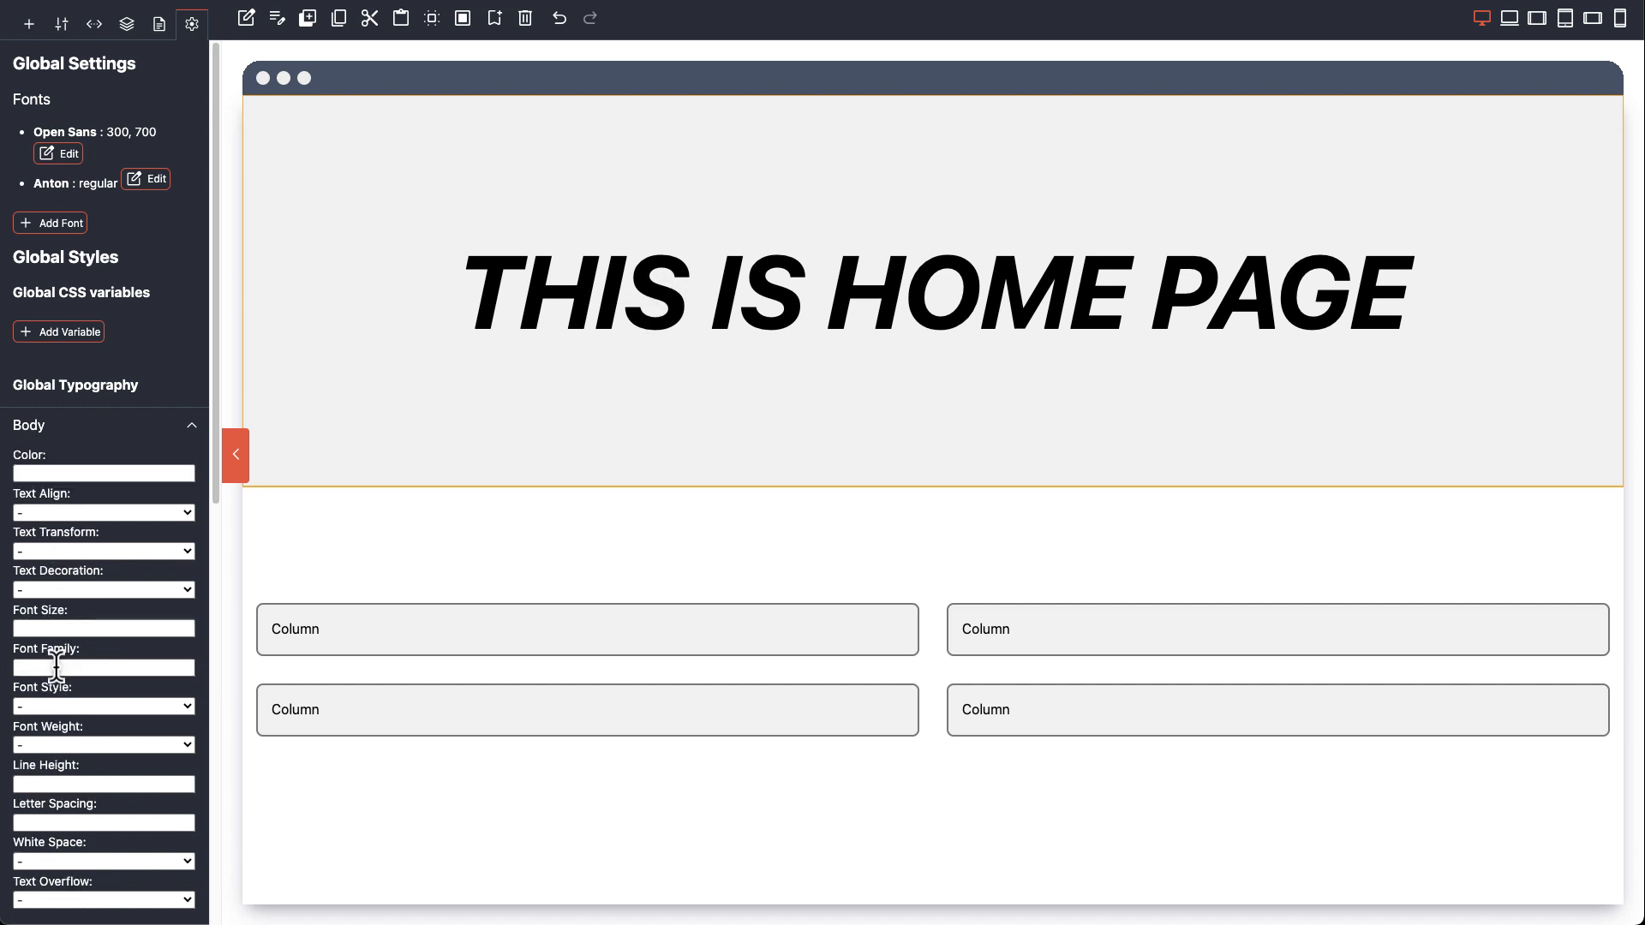
pyautogui.click(56, 666)
pyautogui.write('O')
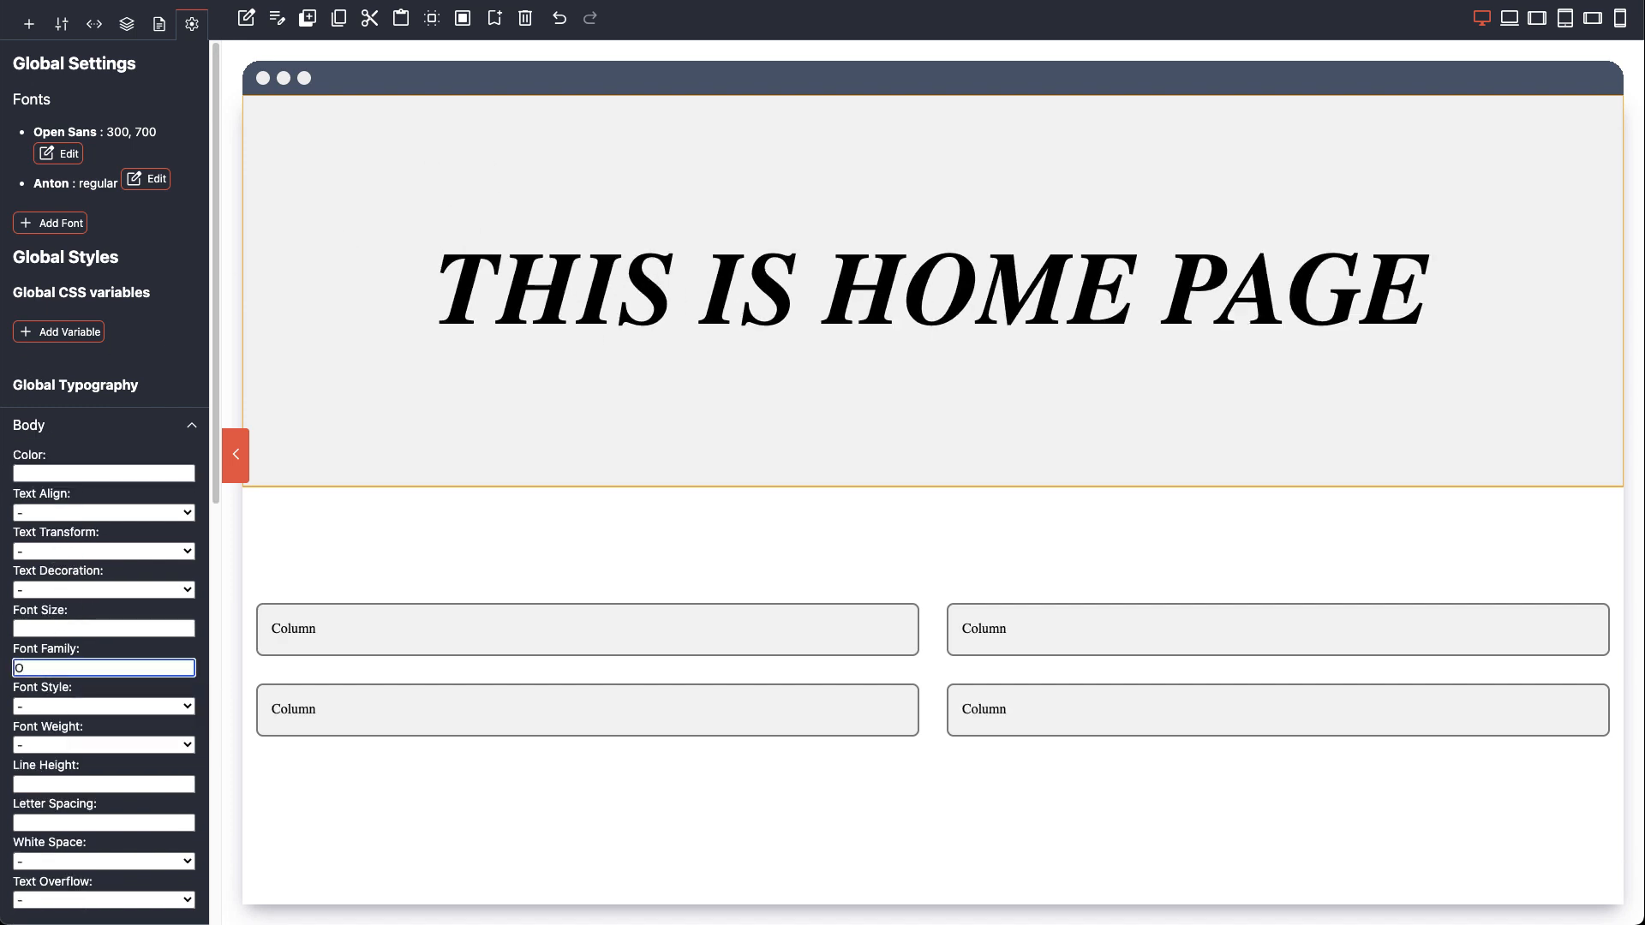
pyautogui.write('pen Sans')
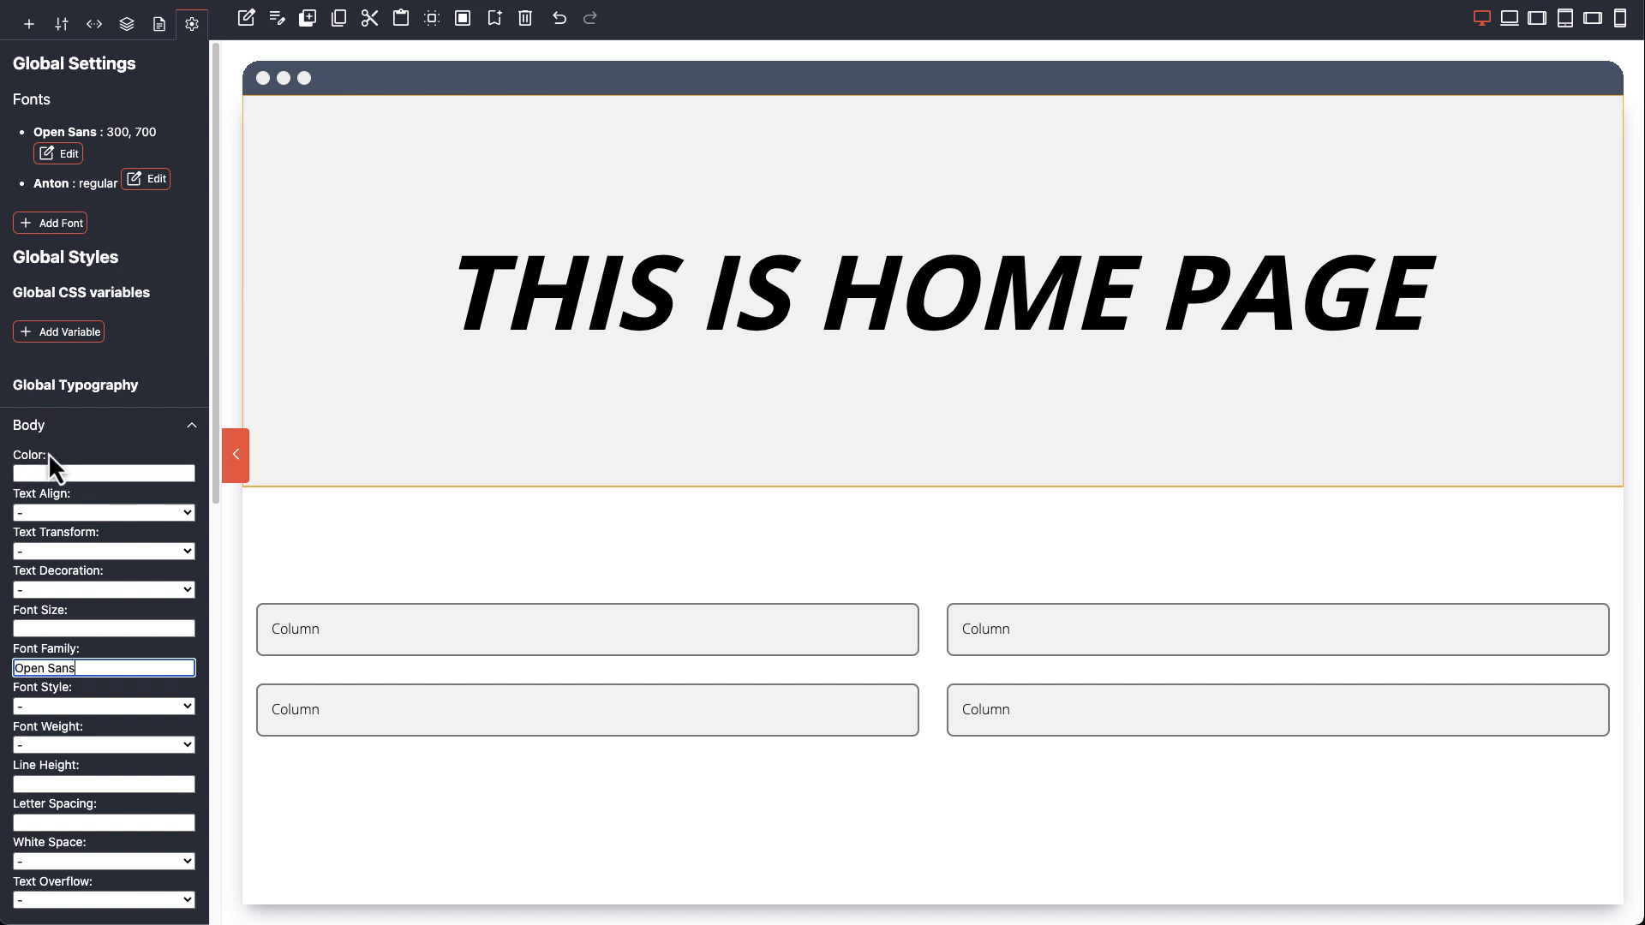
pyautogui.click(60, 428)
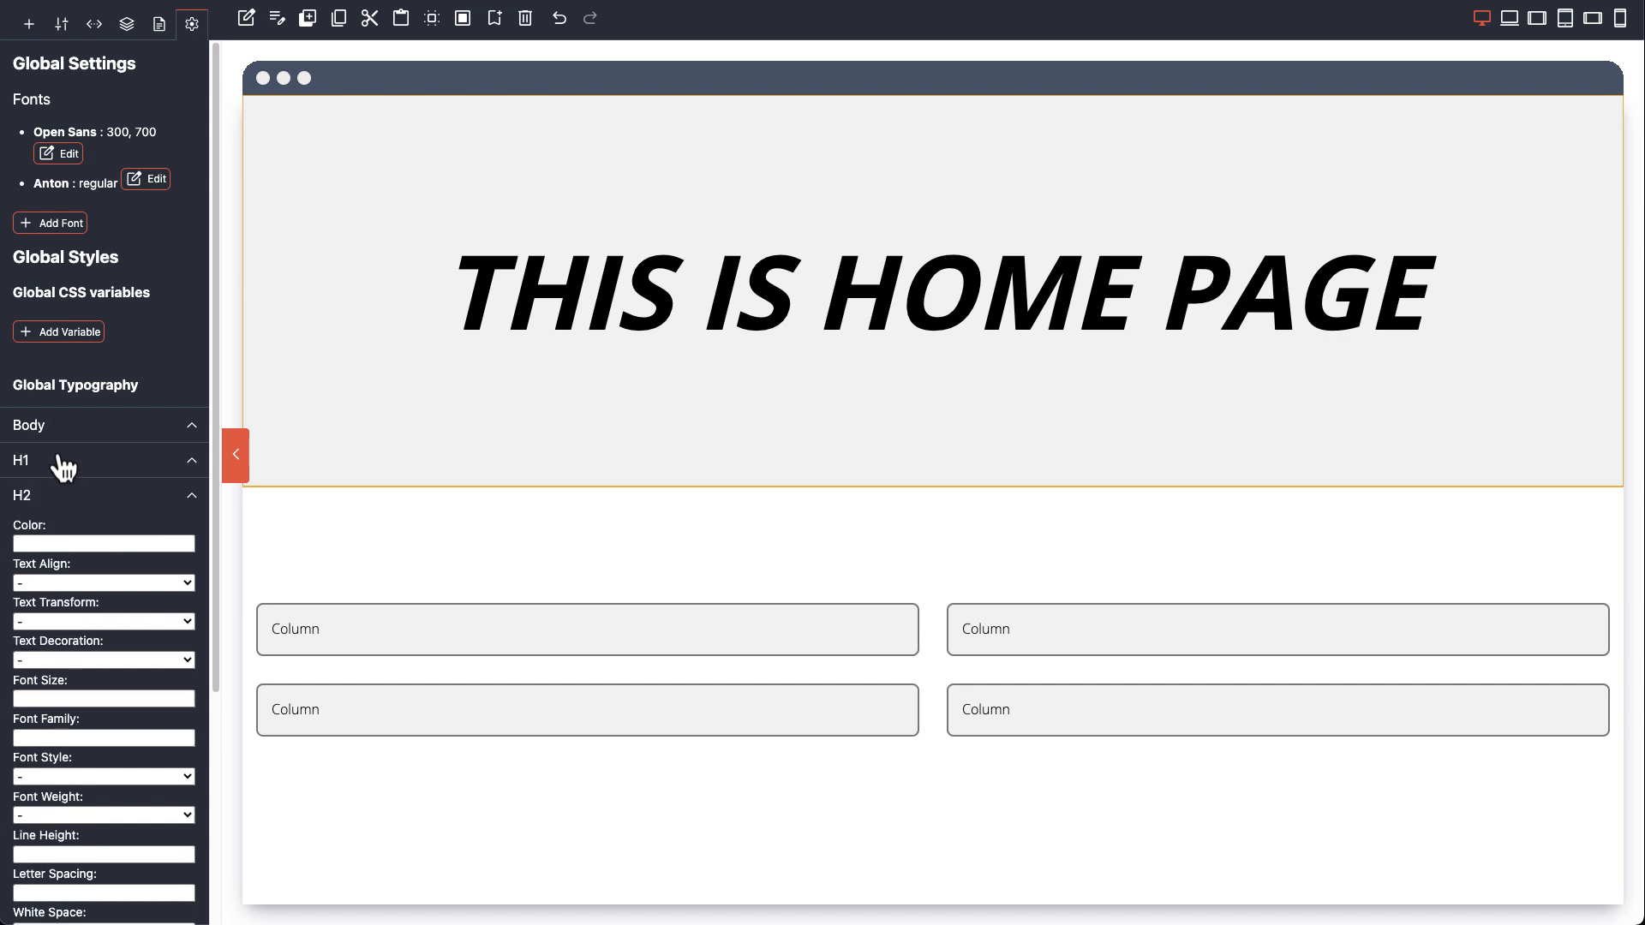
pyautogui.click(54, 433)
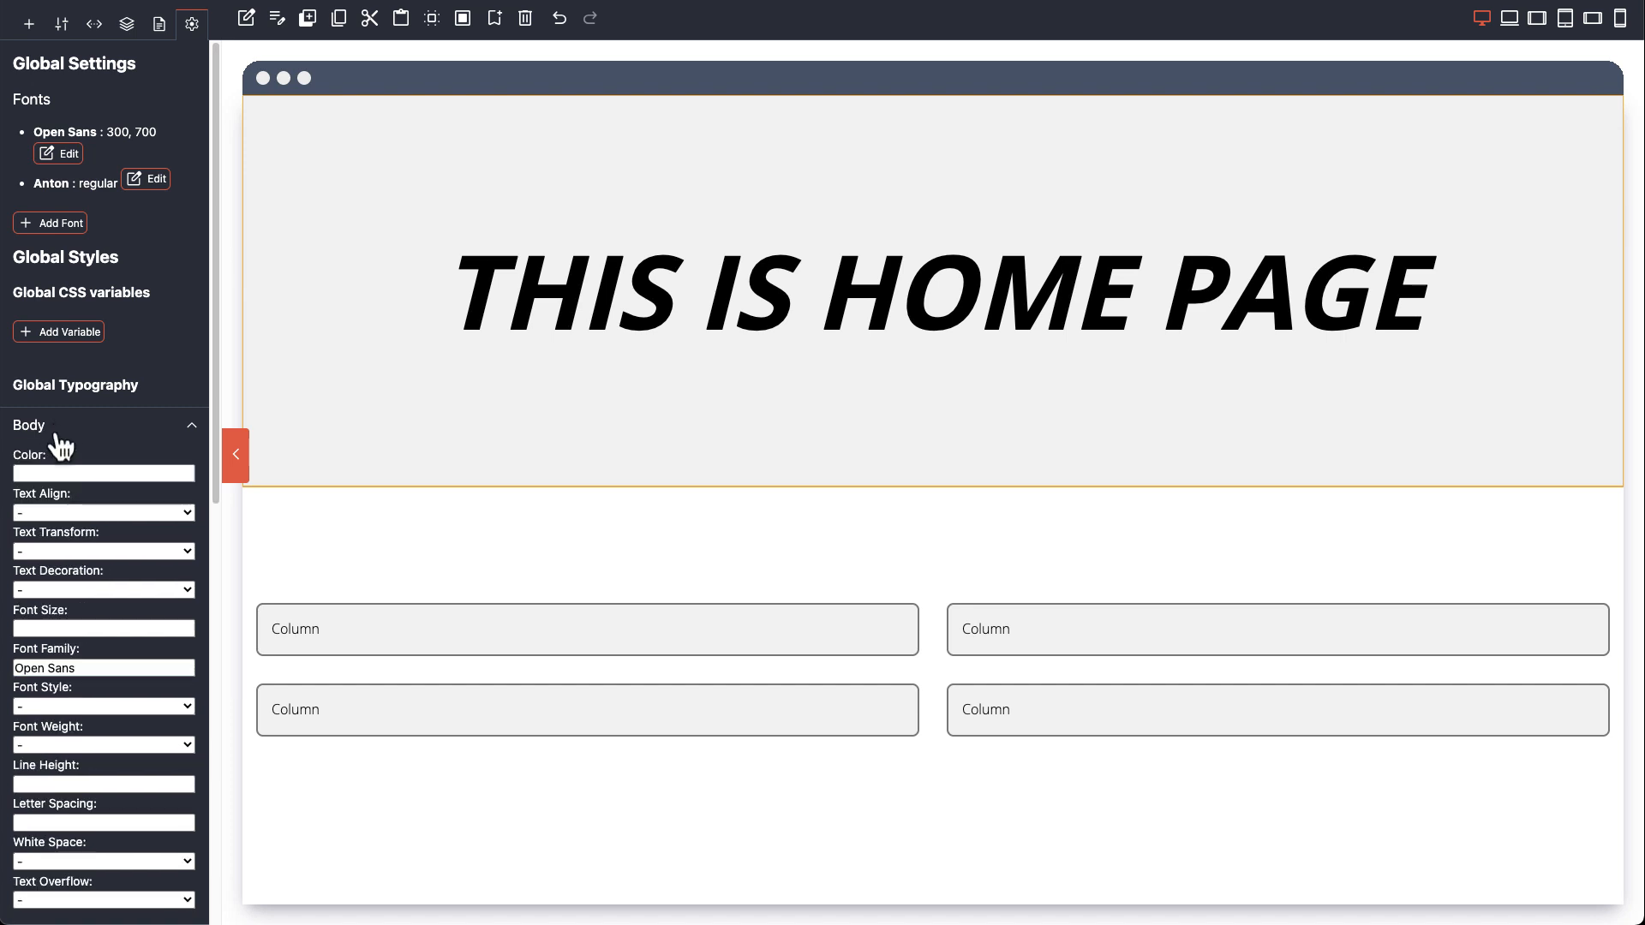
pyautogui.scroll(-4, 79, 703)
pyautogui.scroll(4, 56, 552)
pyautogui.click(72, 441)
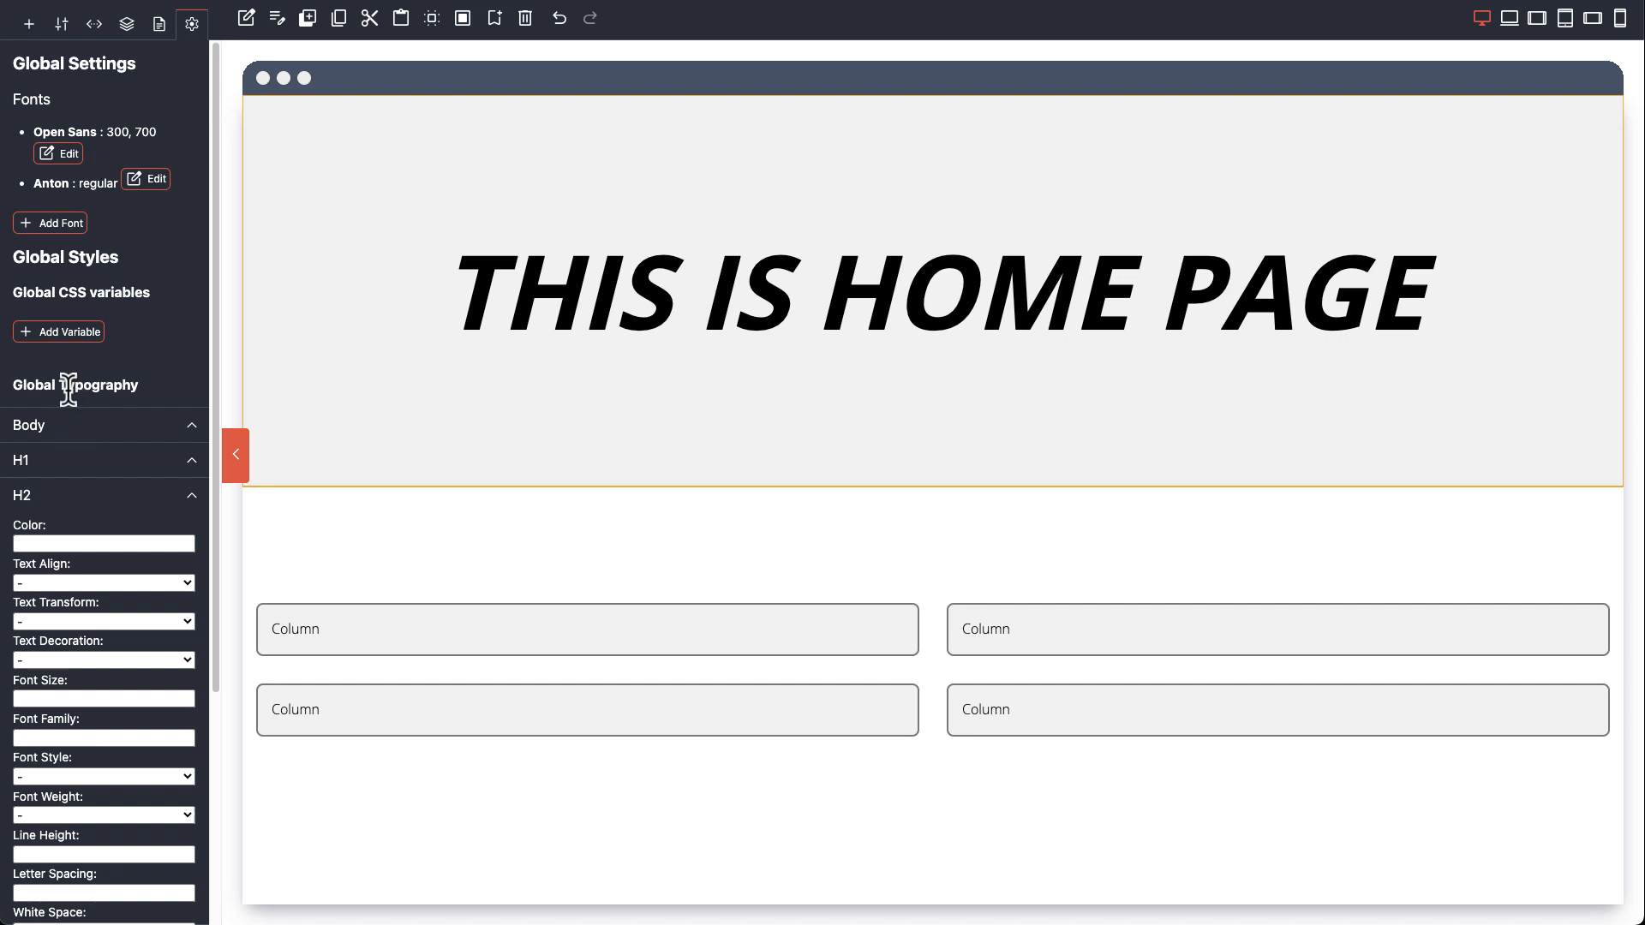
pyautogui.click(74, 435)
pyautogui.click(69, 433)
# Step: Set the font family of the global H1 and H2 typography to "Anton" for the desktop view
pyautogui.click(67, 471)
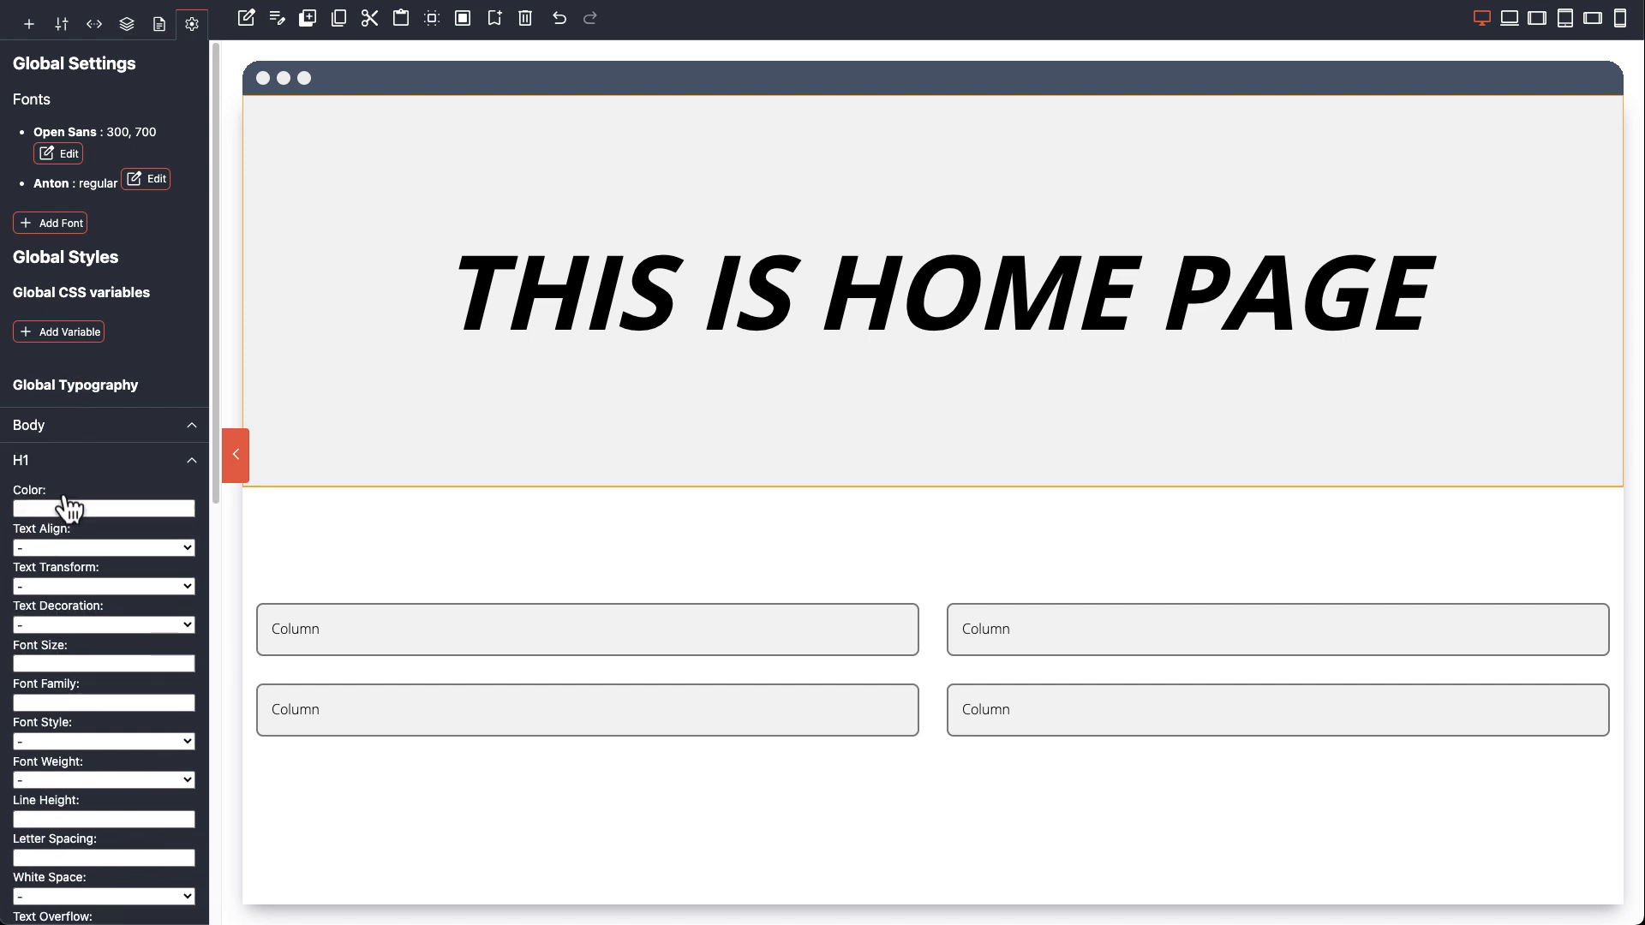
pyautogui.click(38, 703)
pyautogui.write('A')
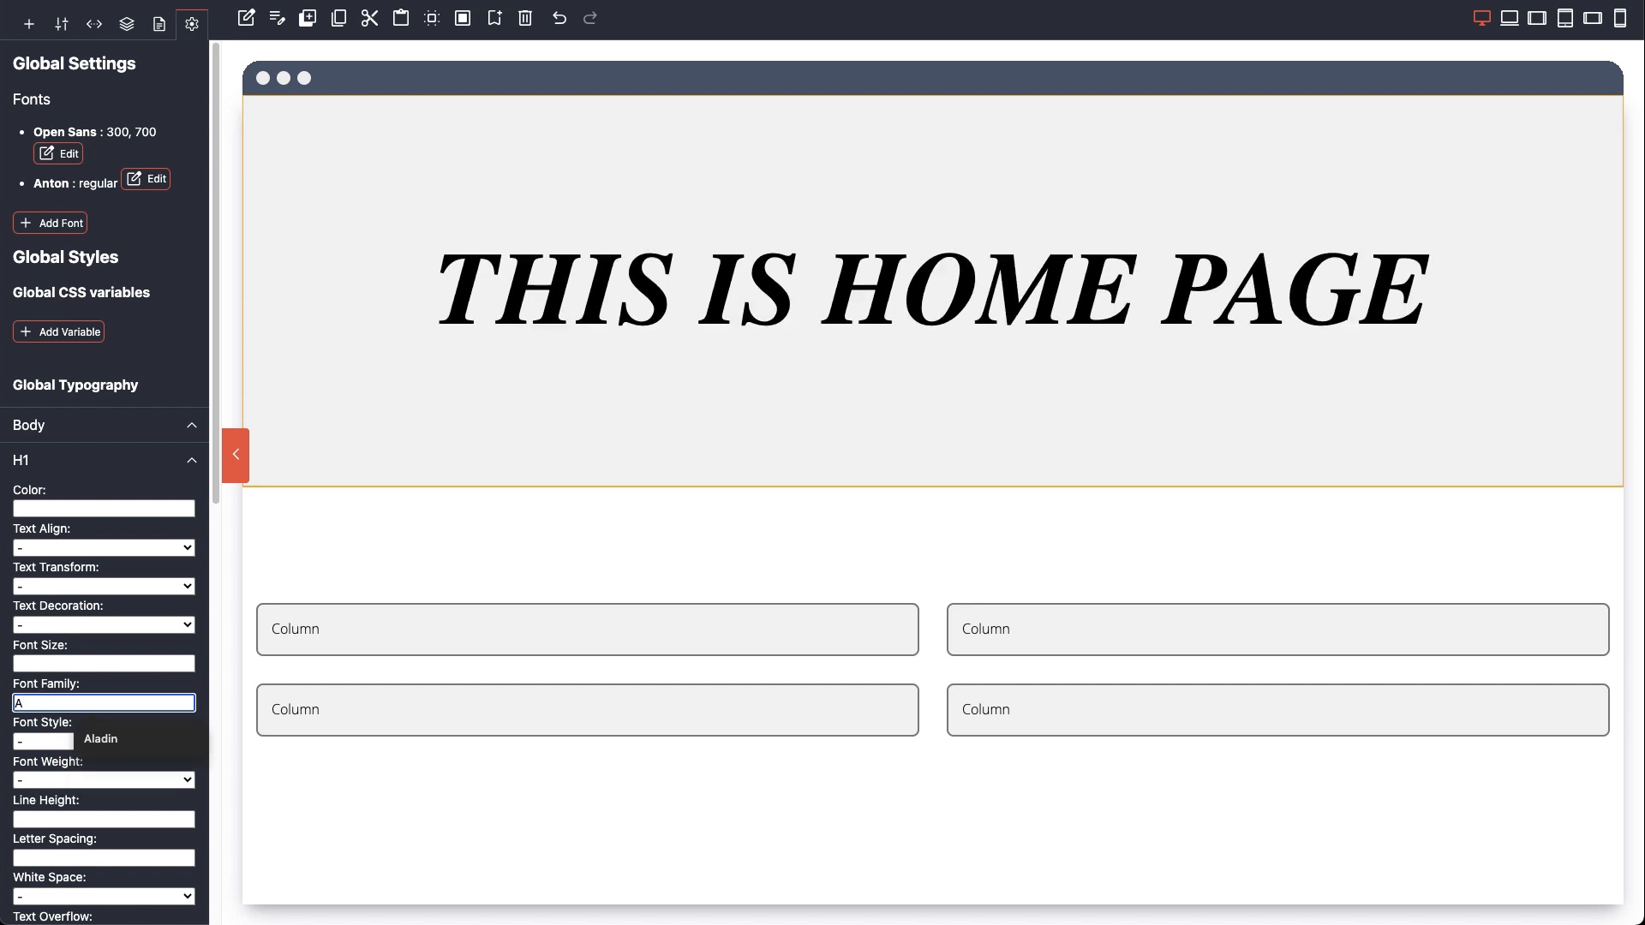
pyautogui.write('nton')
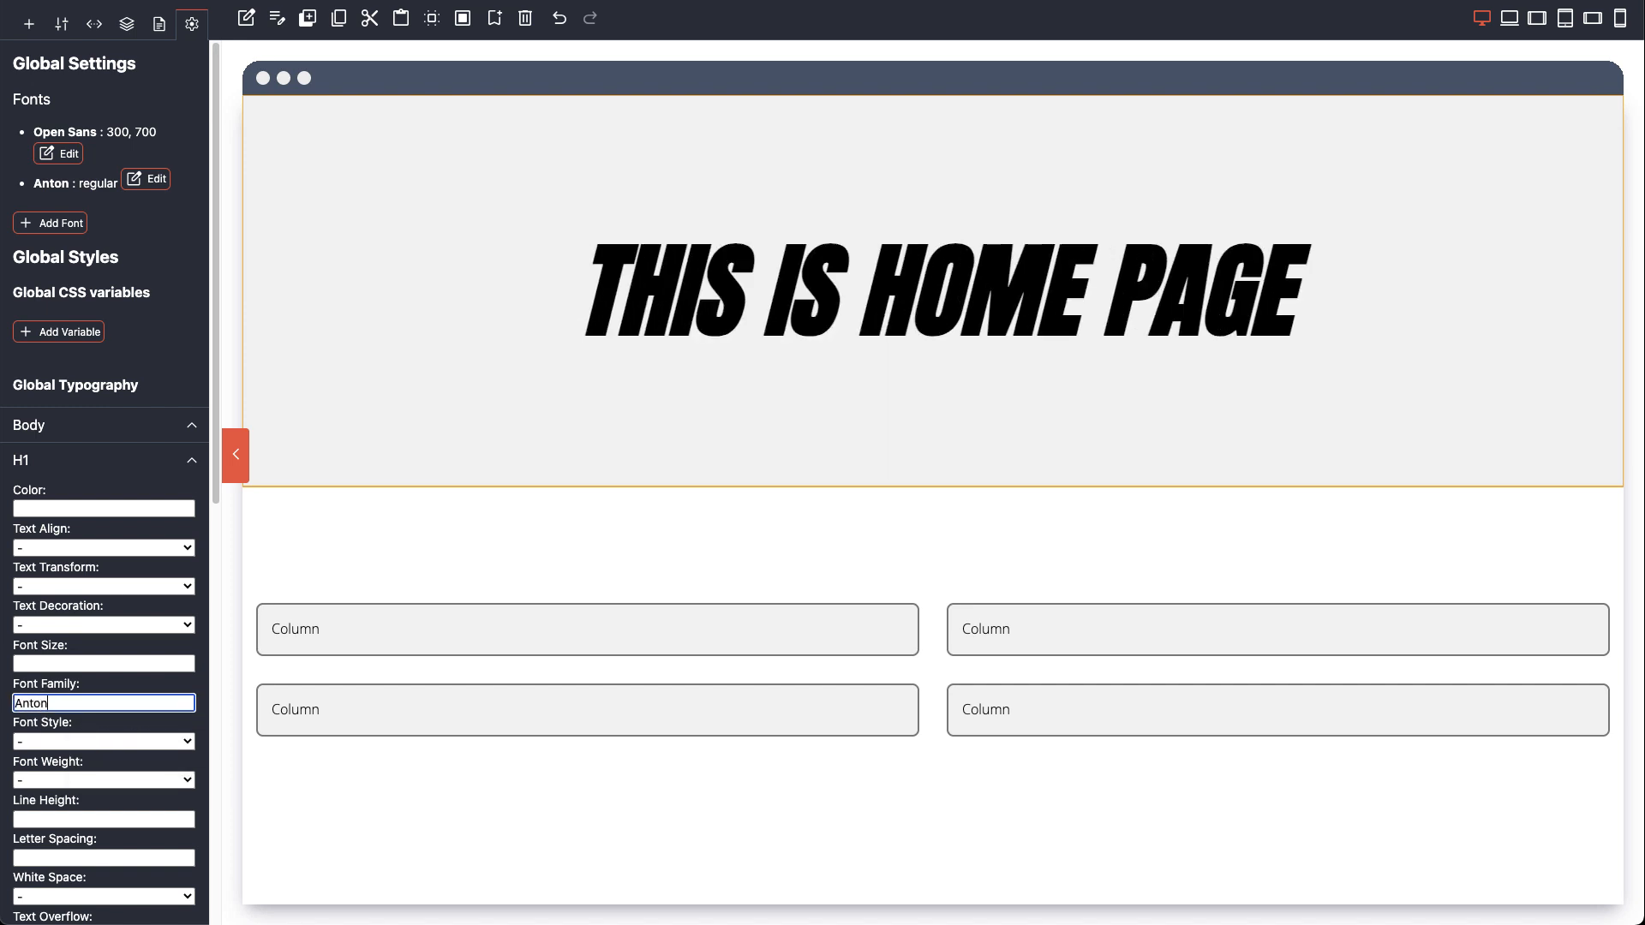
pyautogui.scroll(-4, 38, 715)
pyautogui.click(37, 874)
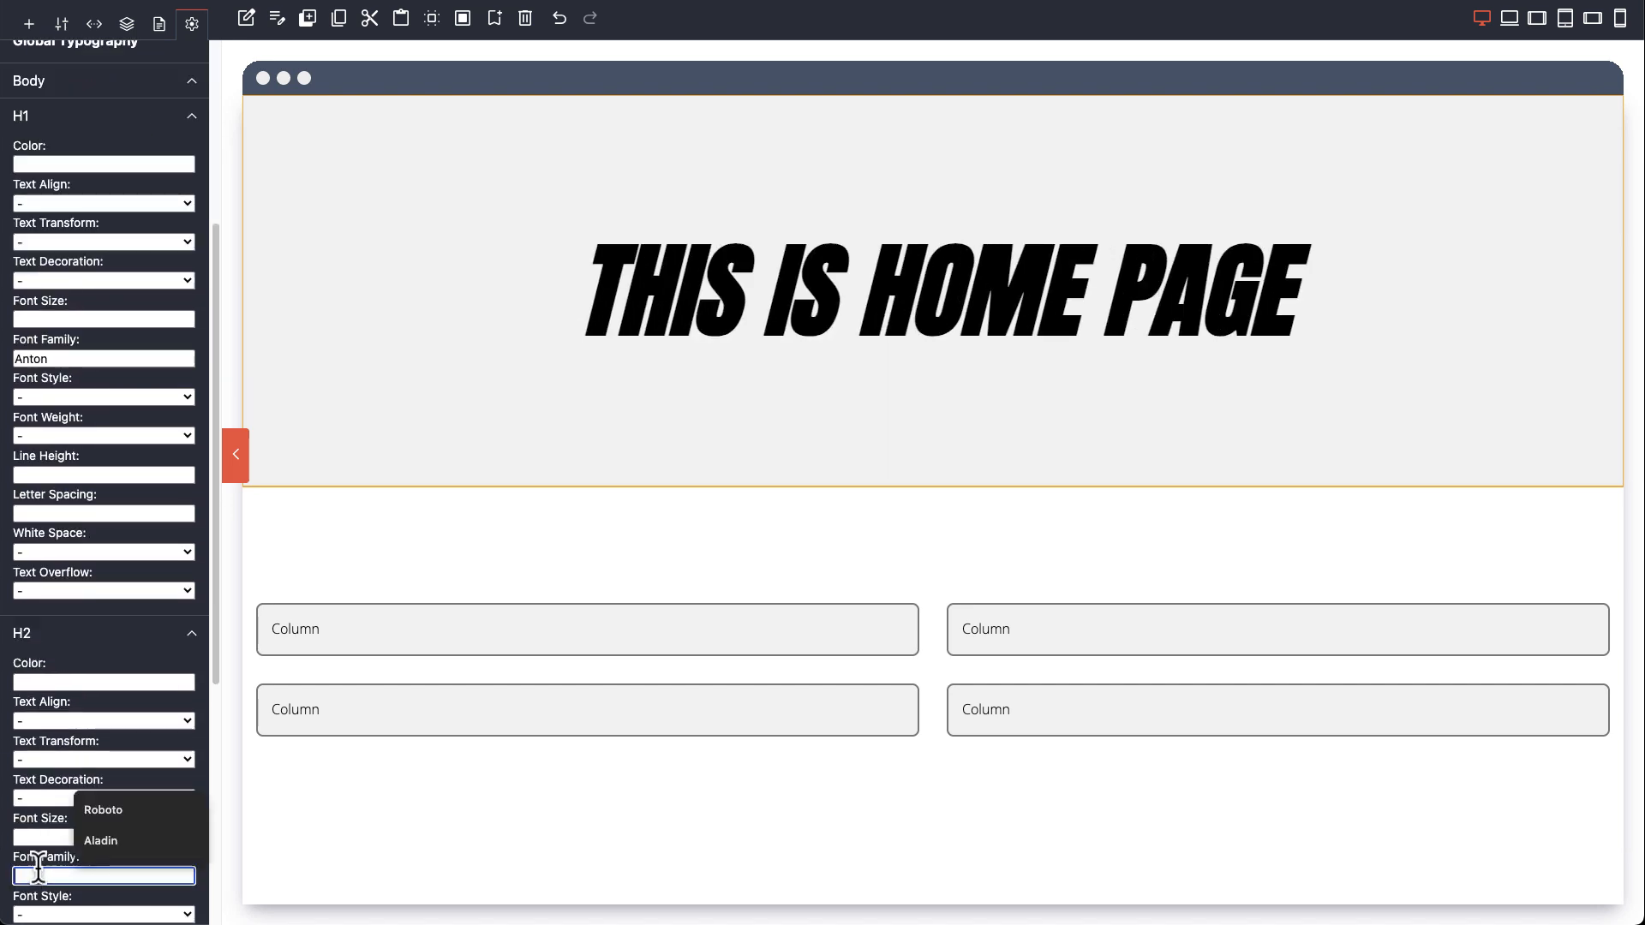
pyautogui.write('Anton')
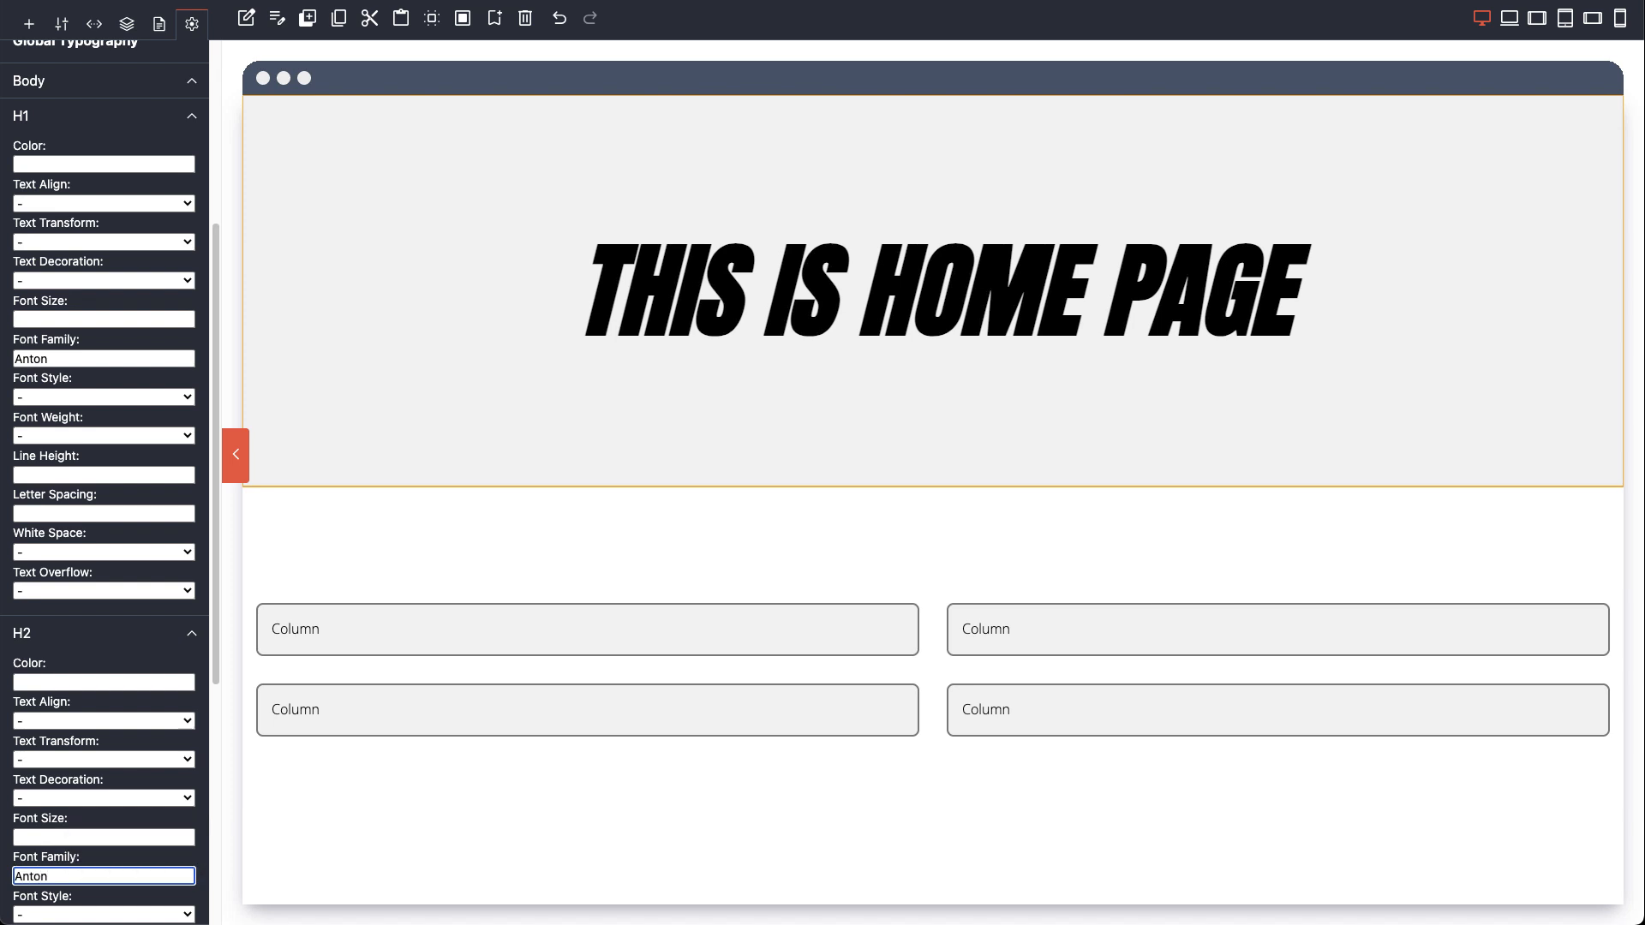
pyautogui.scroll(5, 130, 43)
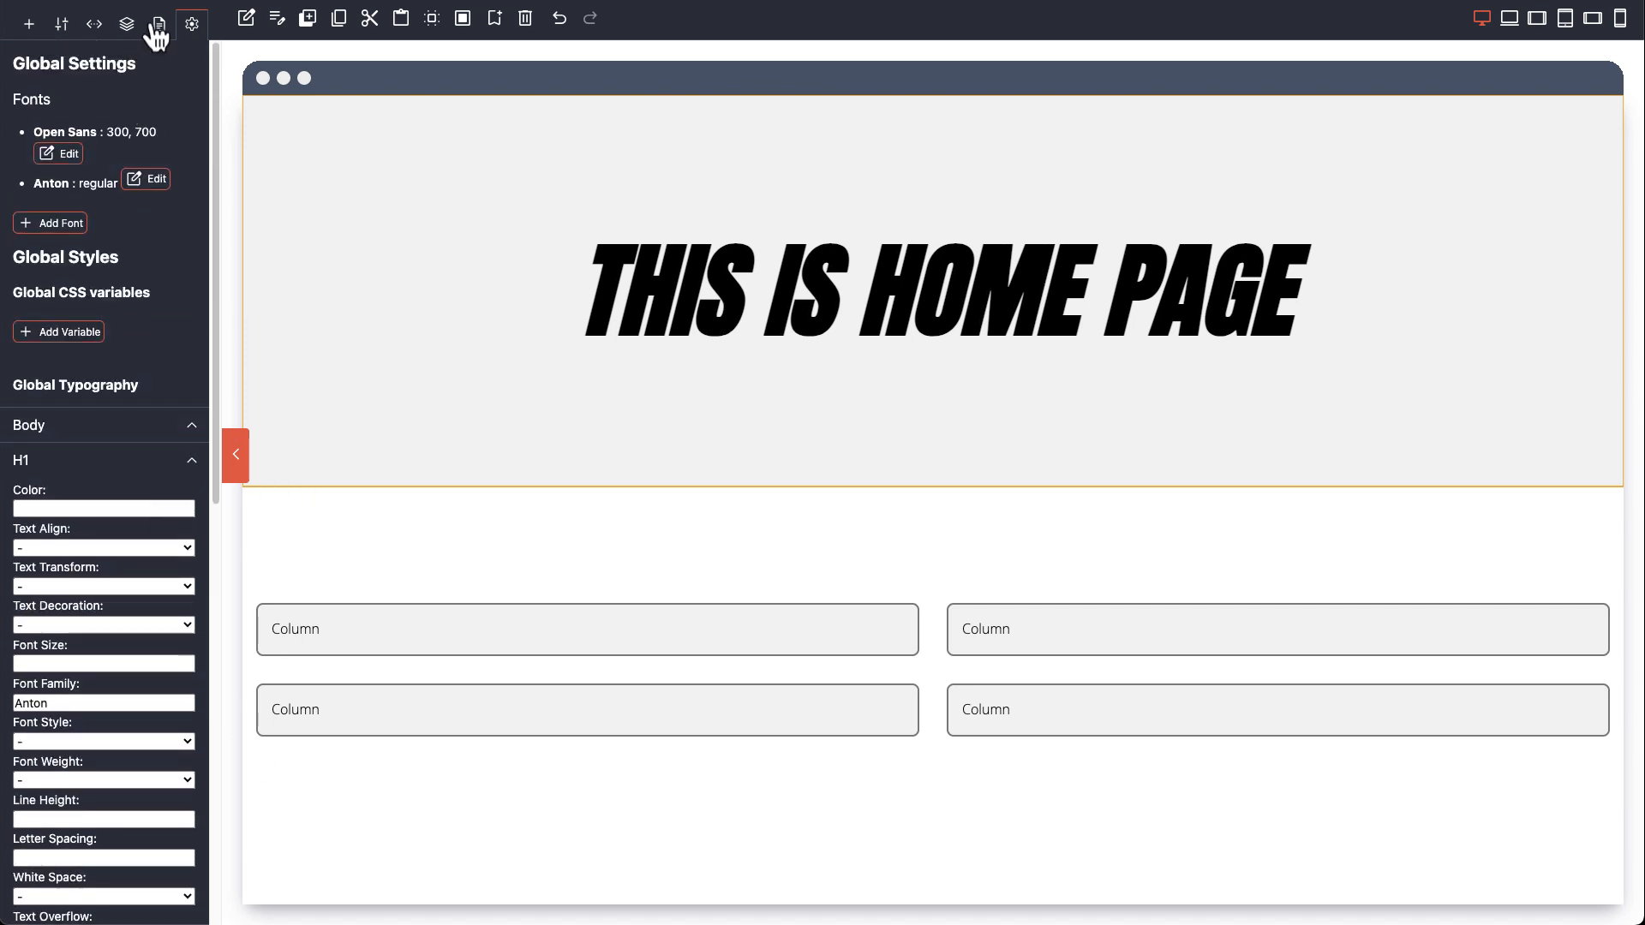
# Step: Download the Home page again, open home (1).html, check the heading's font, and return to the page builder
pyautogui.click(160, 28)
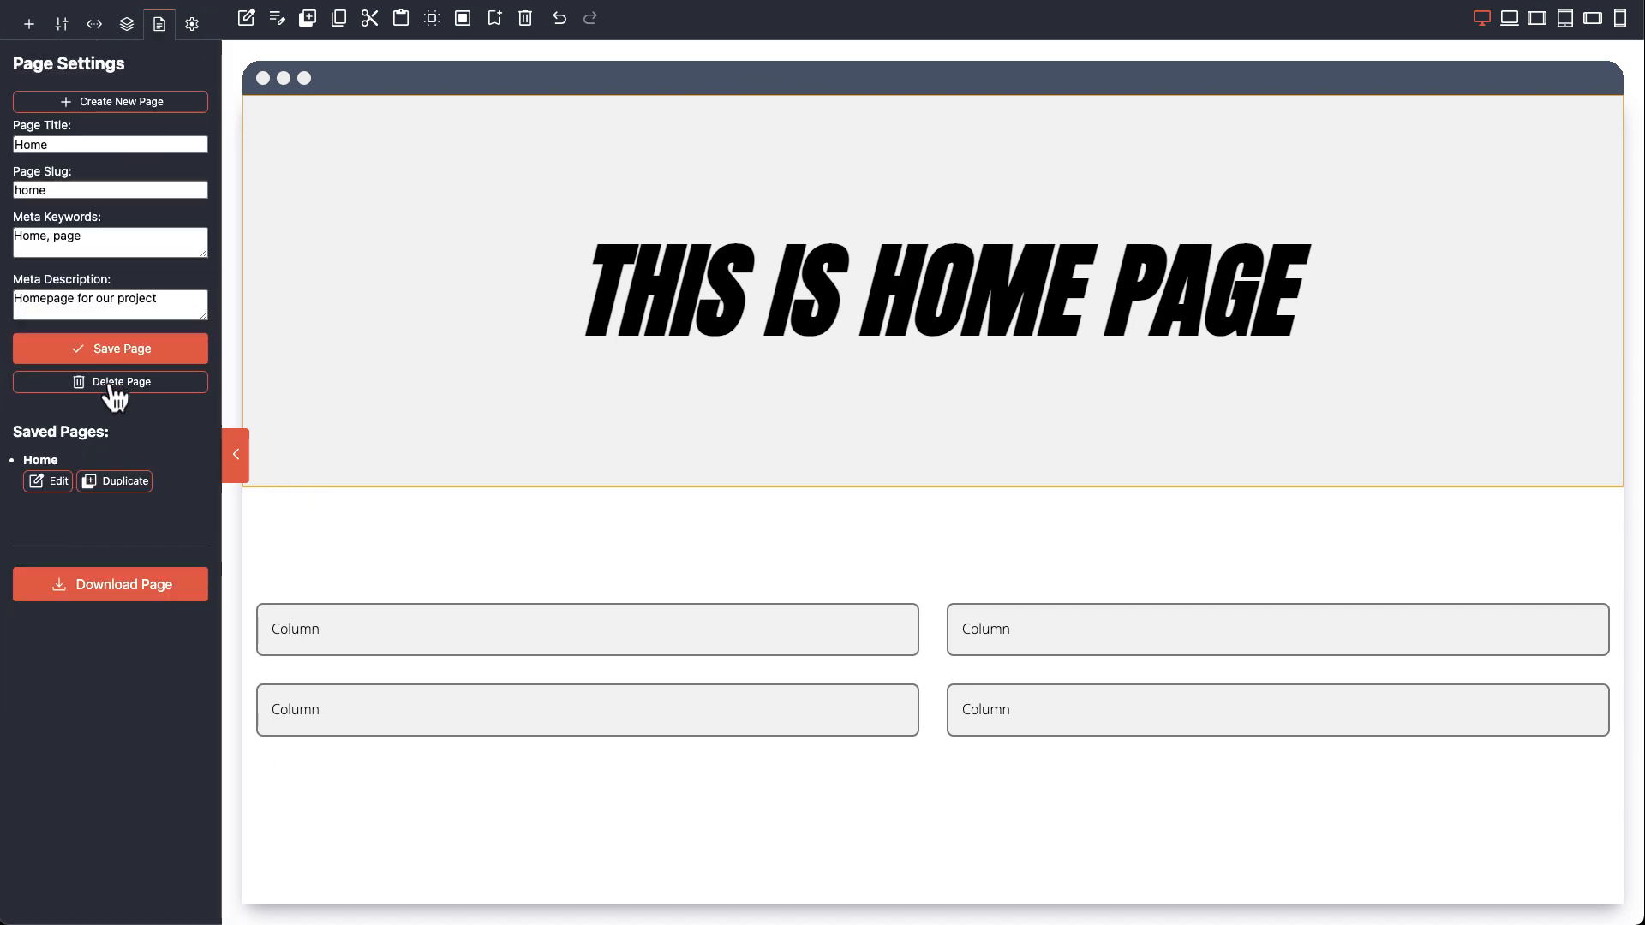
pyautogui.click(133, 590)
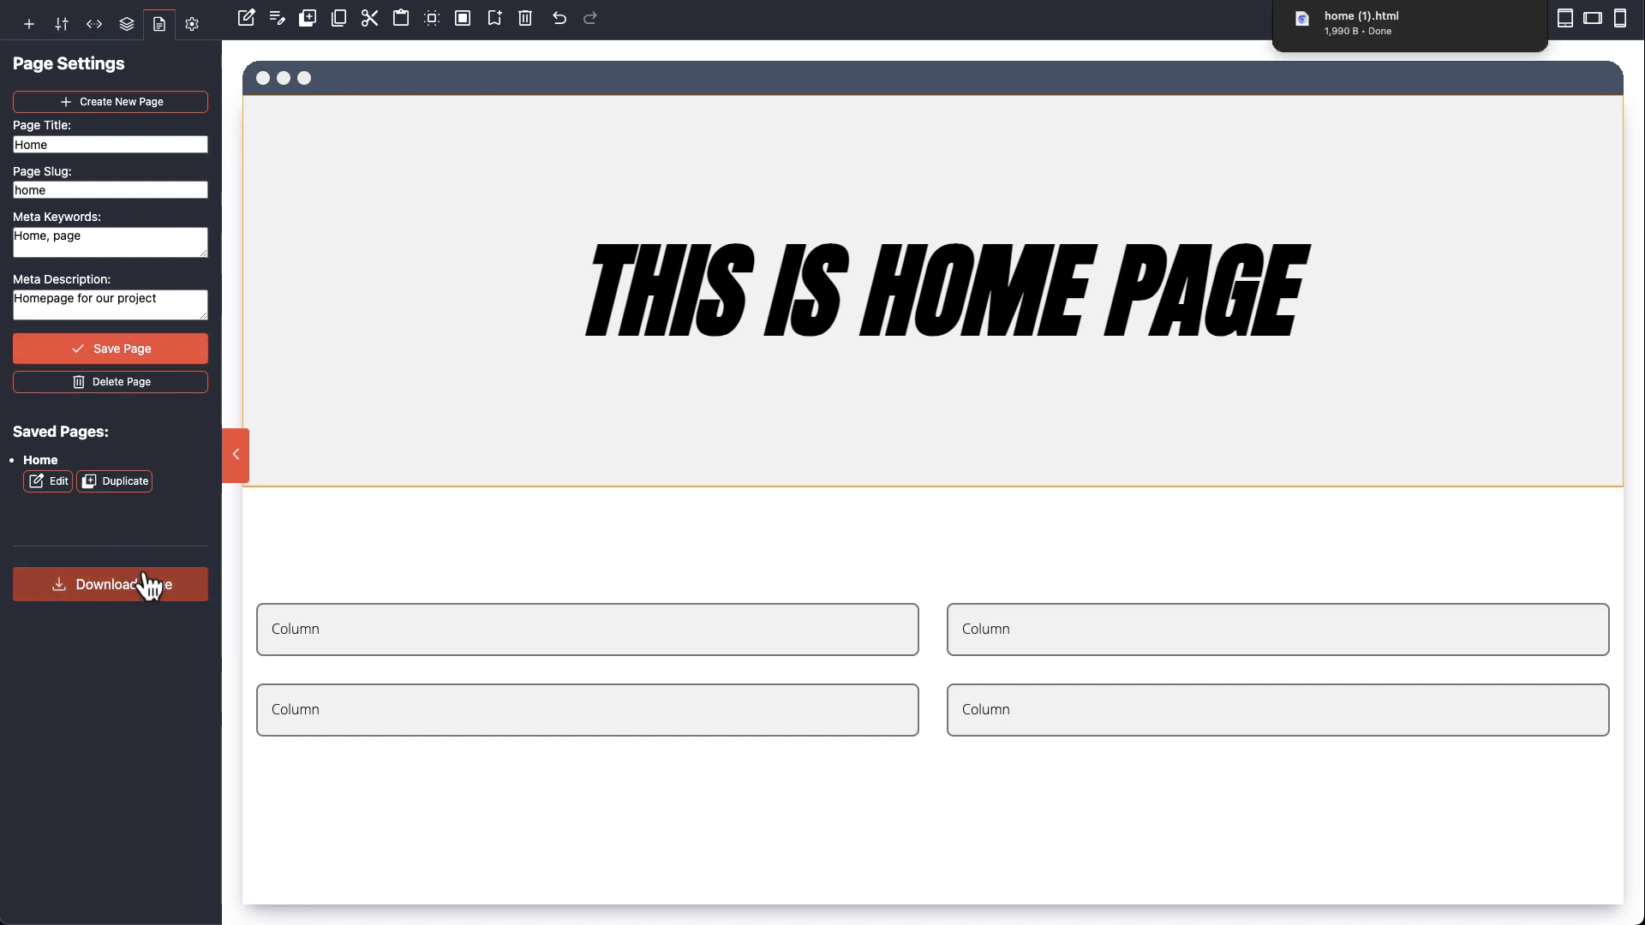
pyautogui.click(1406, 24)
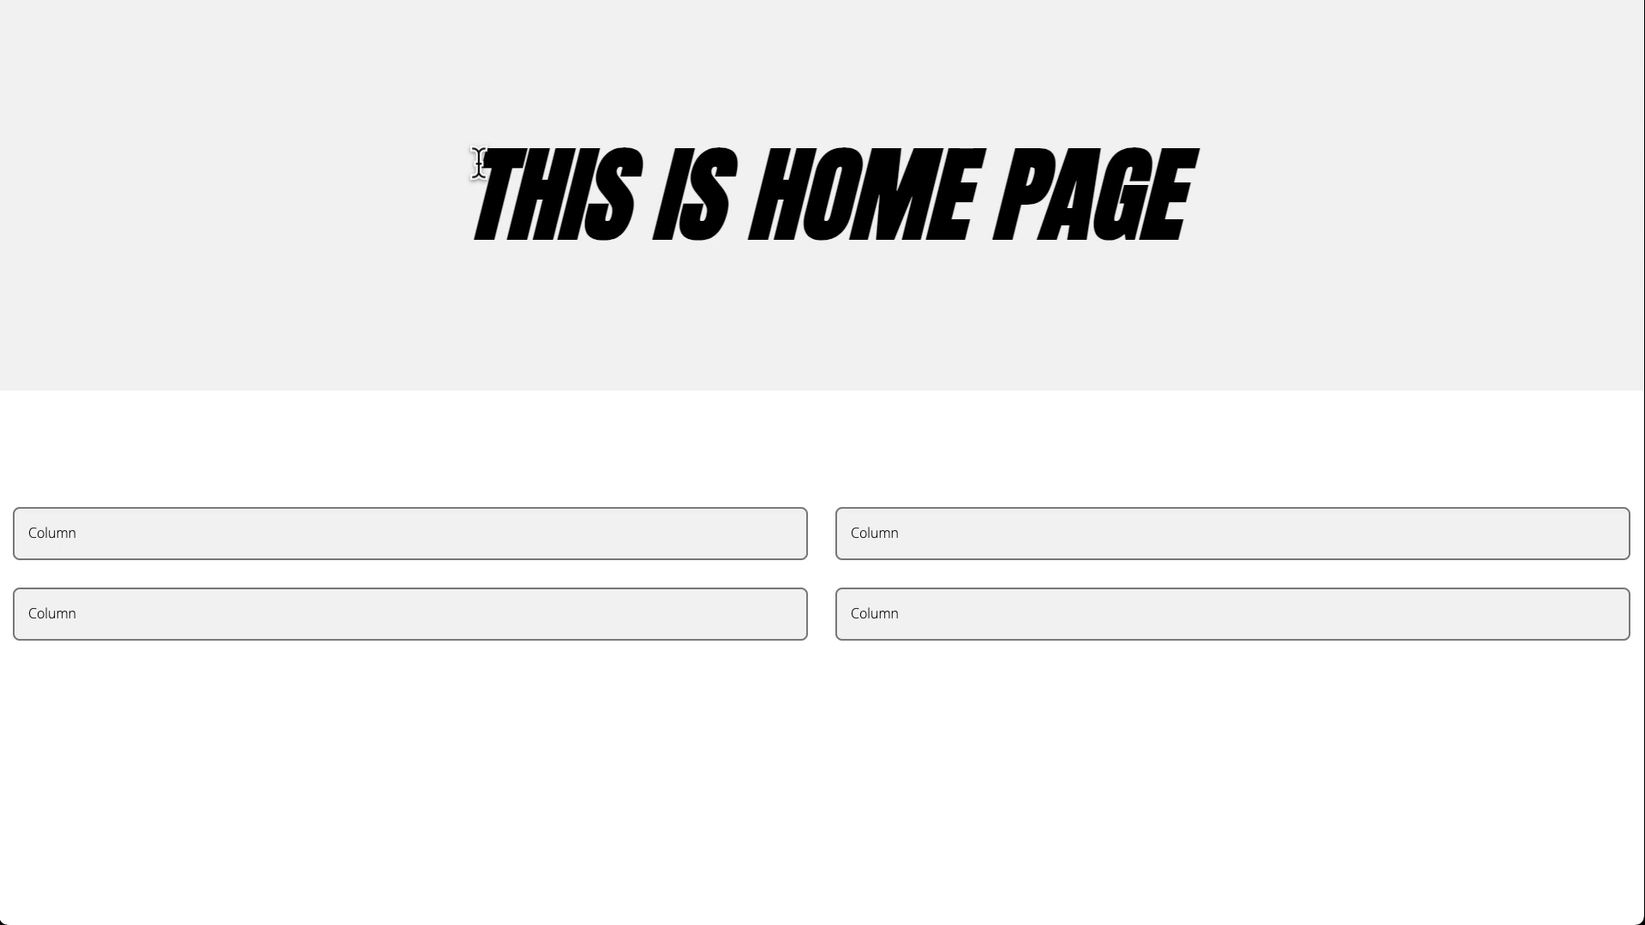
pyautogui.moveTo(477, 155); pyautogui.dragTo(1164, 360)
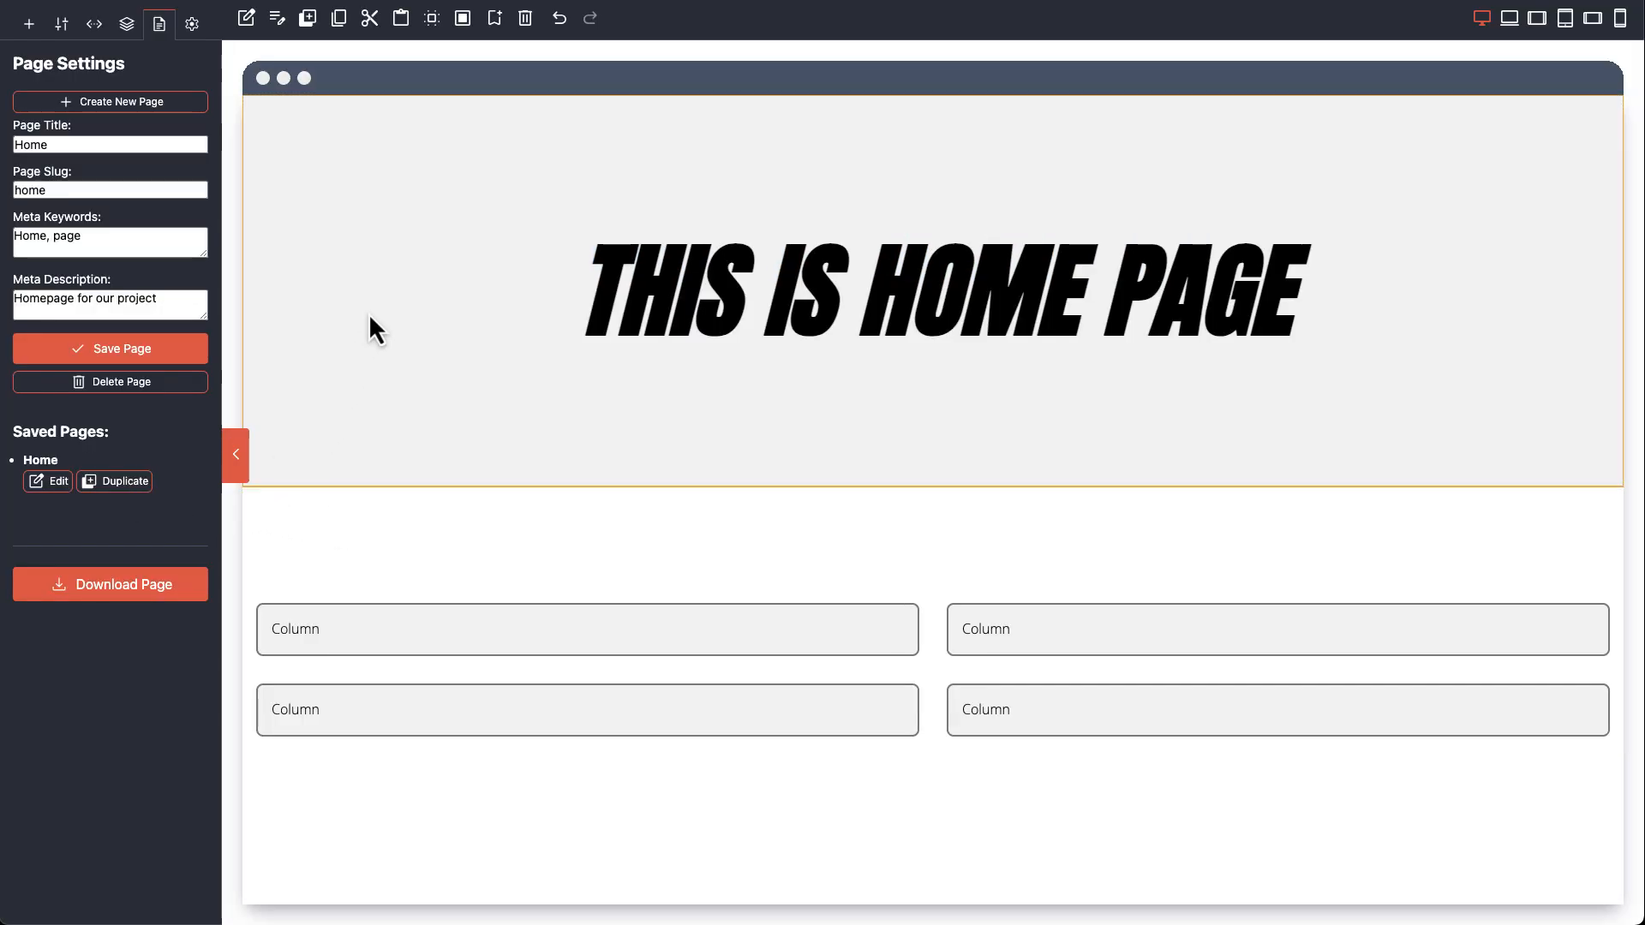
# Step: Duplicate the Home page, open the copy for editing, and change its page title to "About us"
pyautogui.click(103, 488)
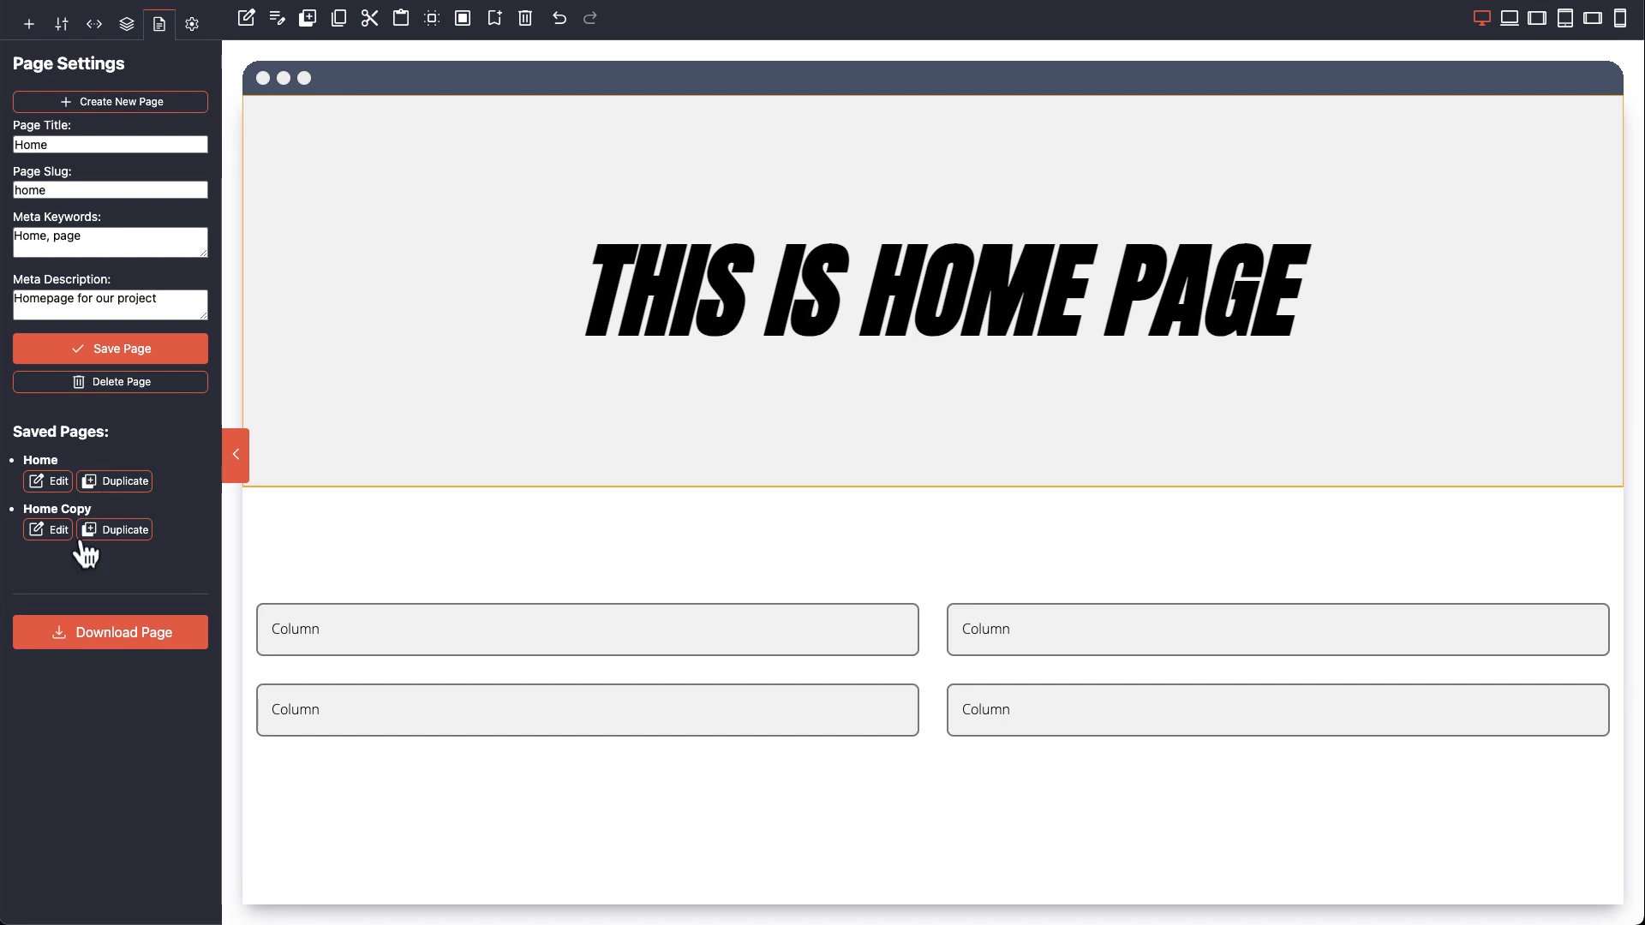
pyautogui.click(54, 531)
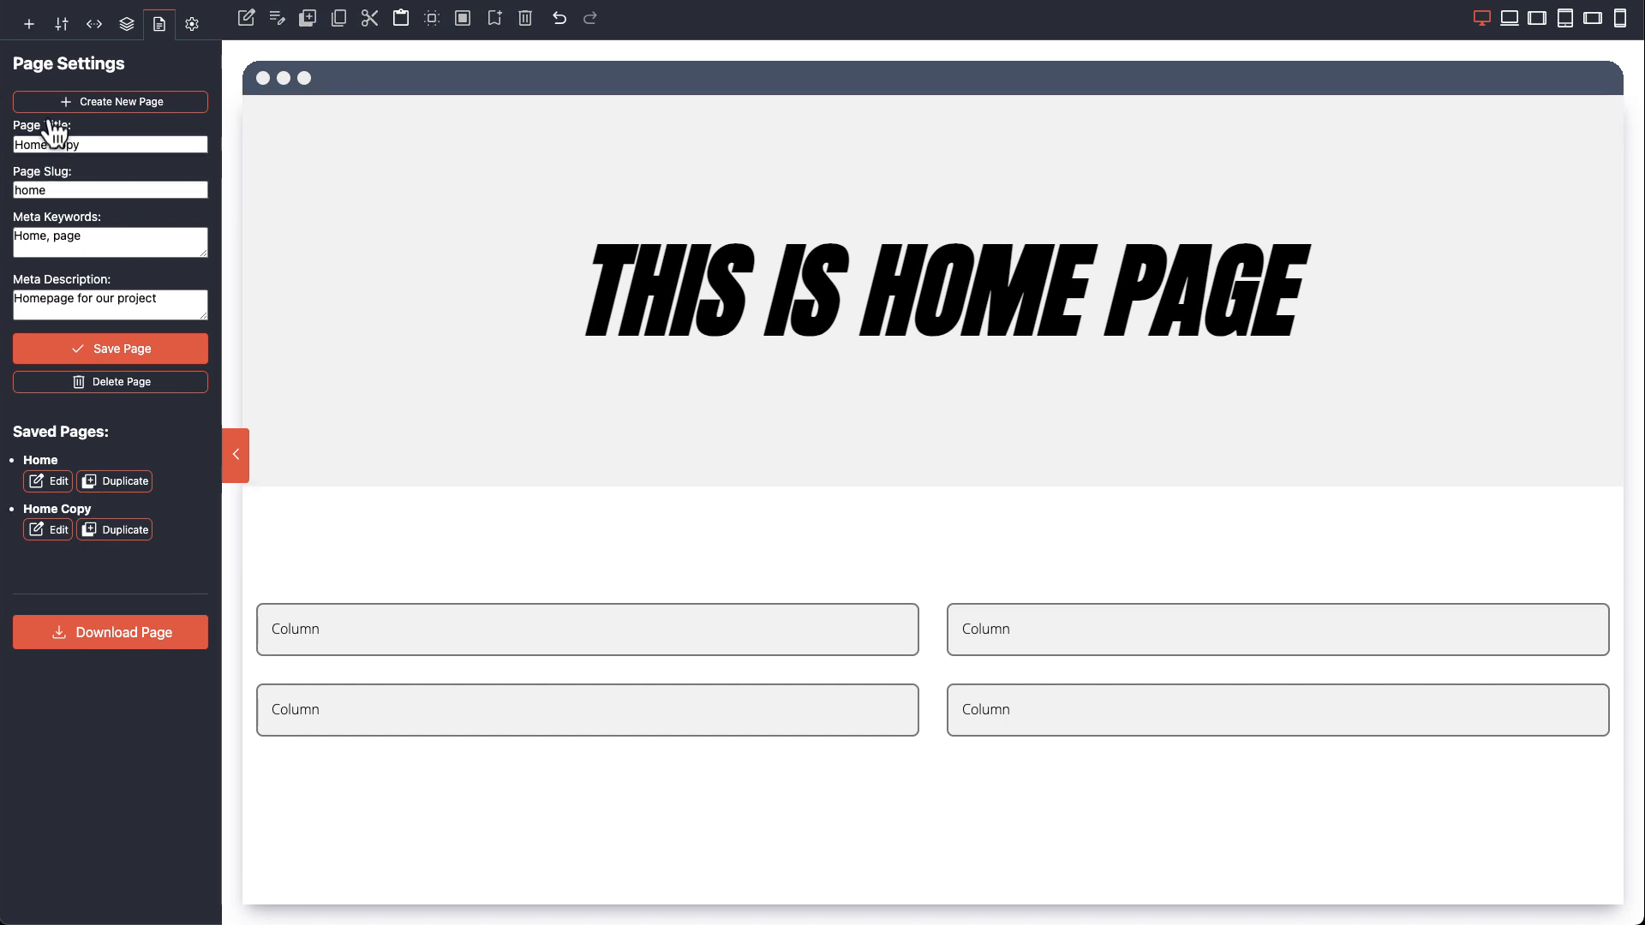
pyautogui.click(89, 147)
pyautogui.press('super+a')
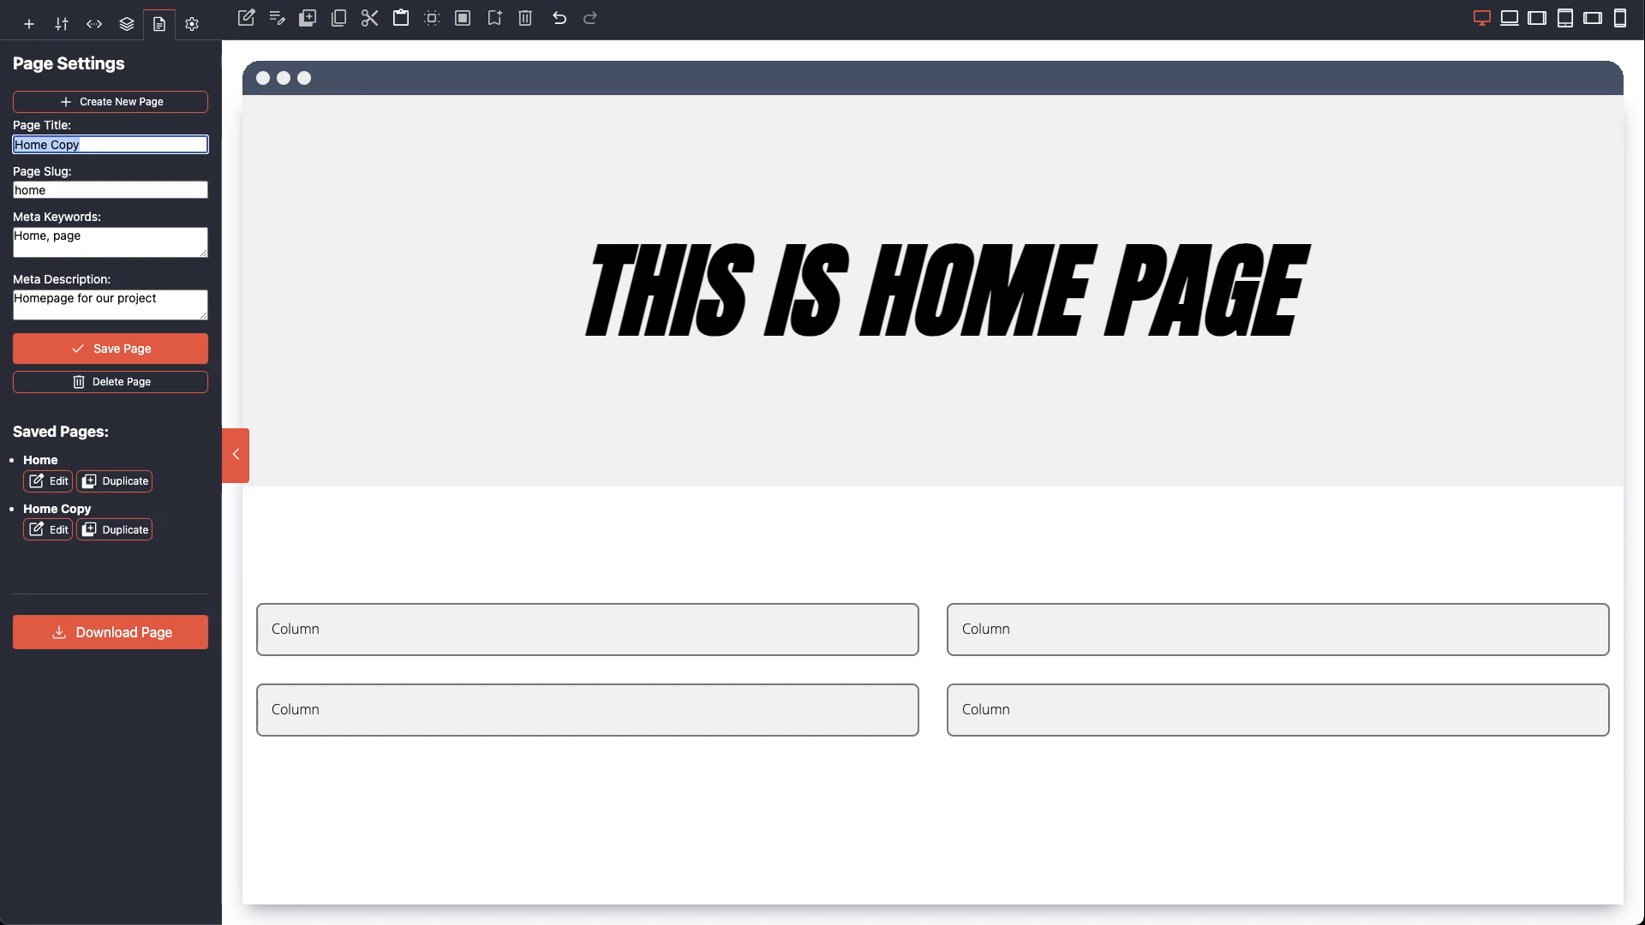
pyautogui.write('About us')
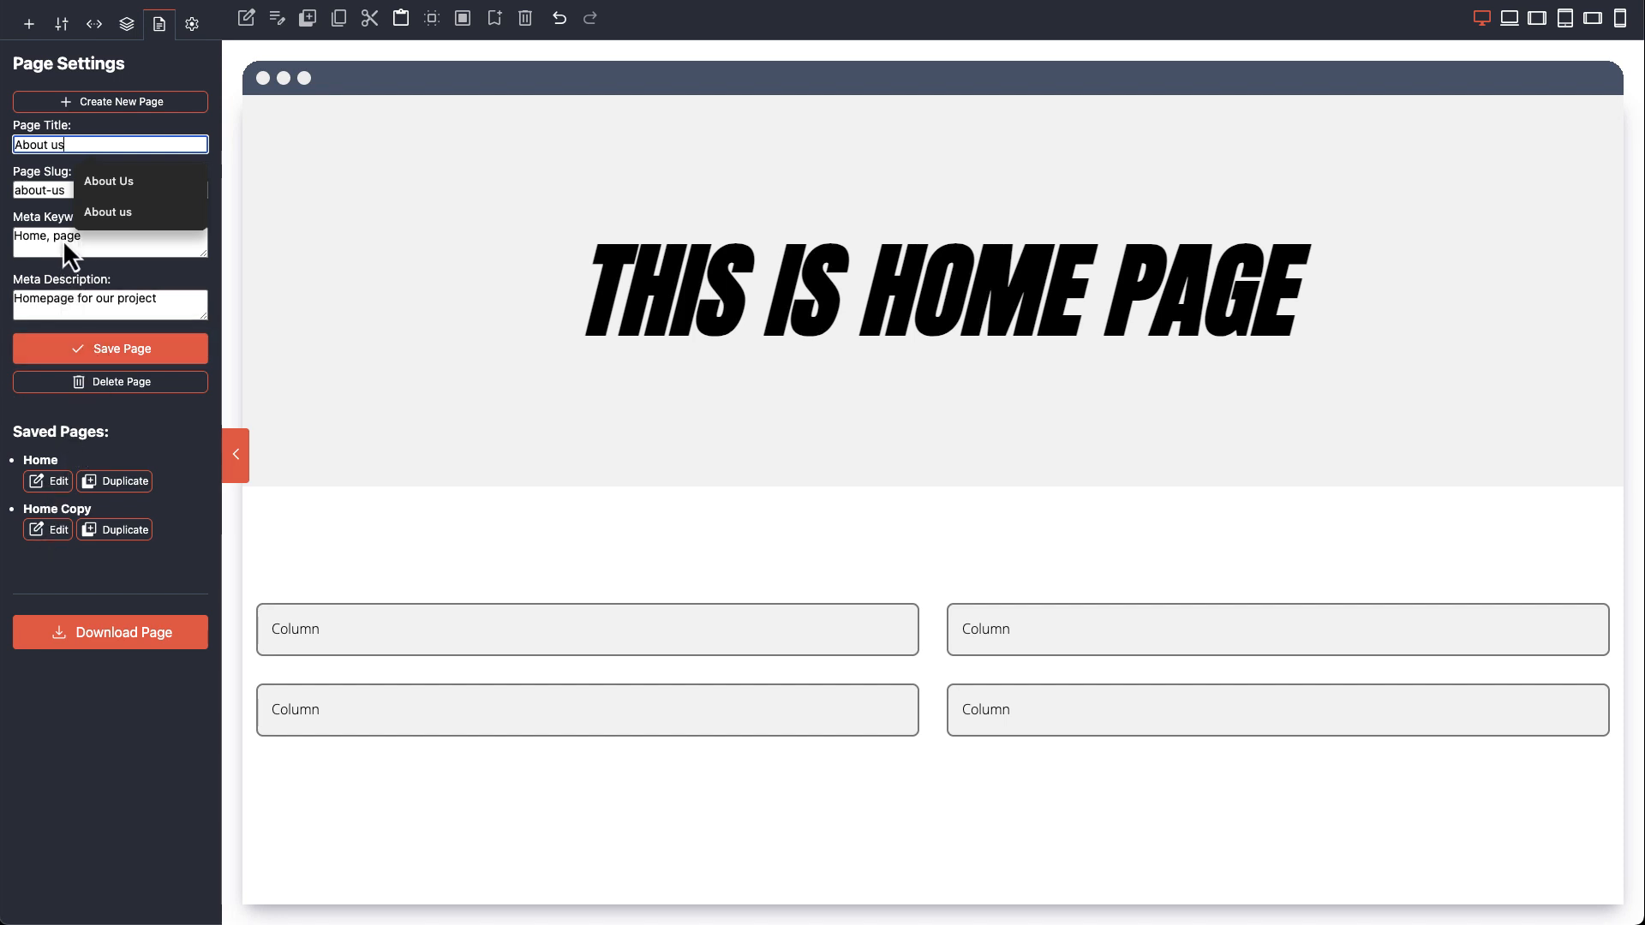
# Step: Set the page's meta keywords to "About, page" and its meta description to "About for our project", and save the page
pyautogui.click(24, 246)
pyautogui.doubleClick(23, 244)
pyautogui.write('About')
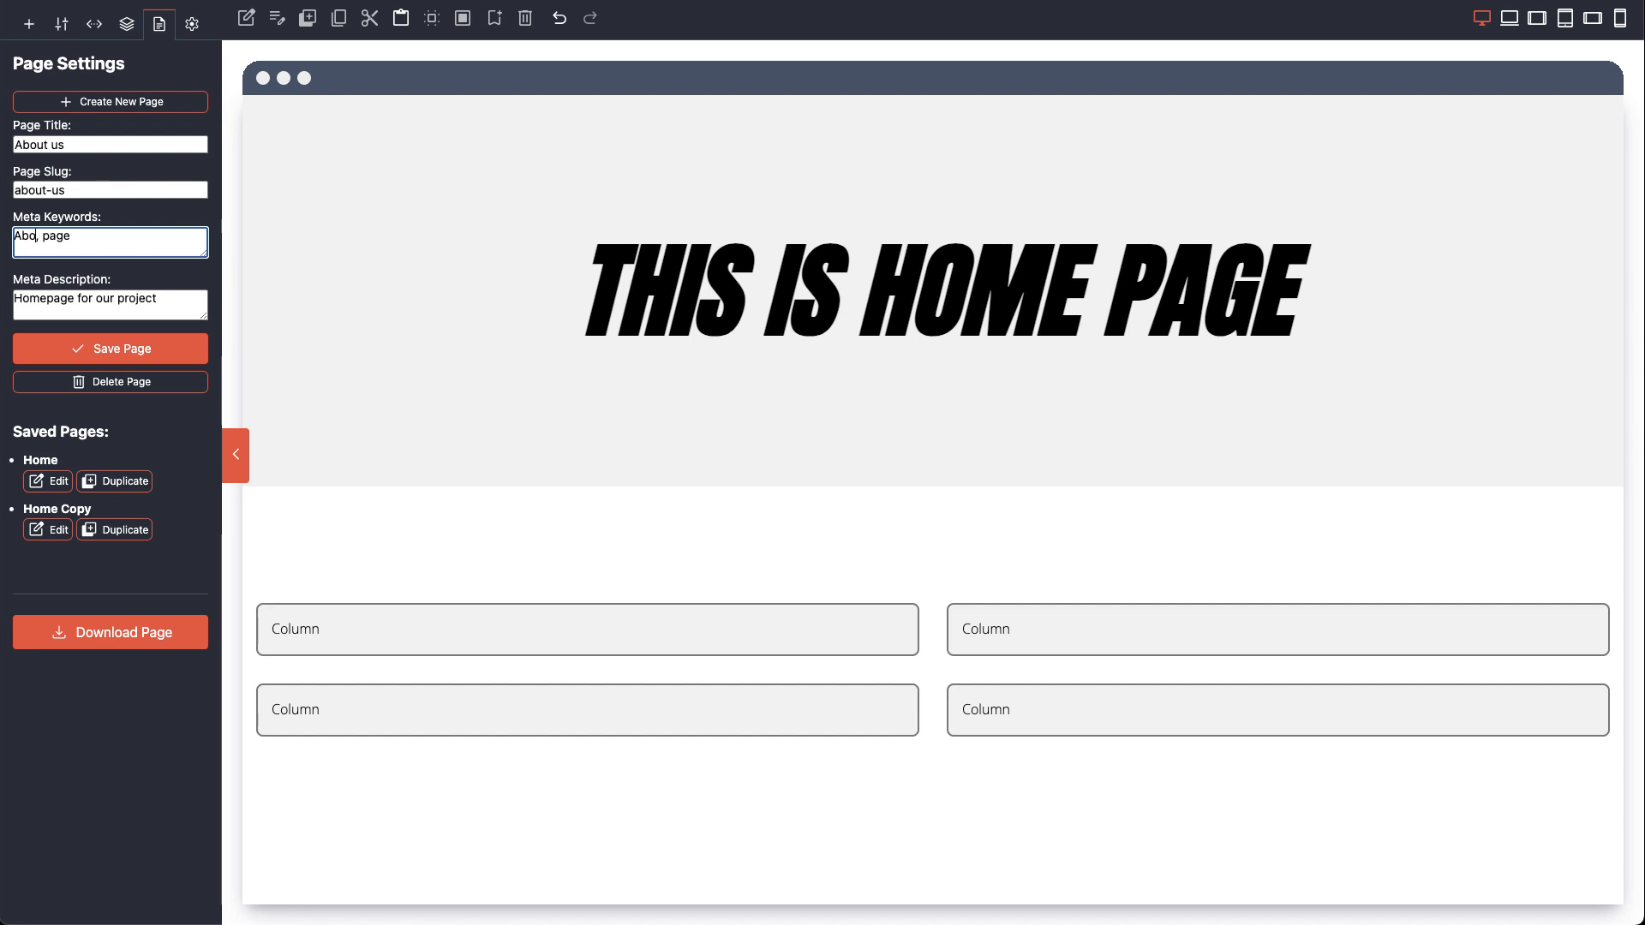
pyautogui.click(47, 297)
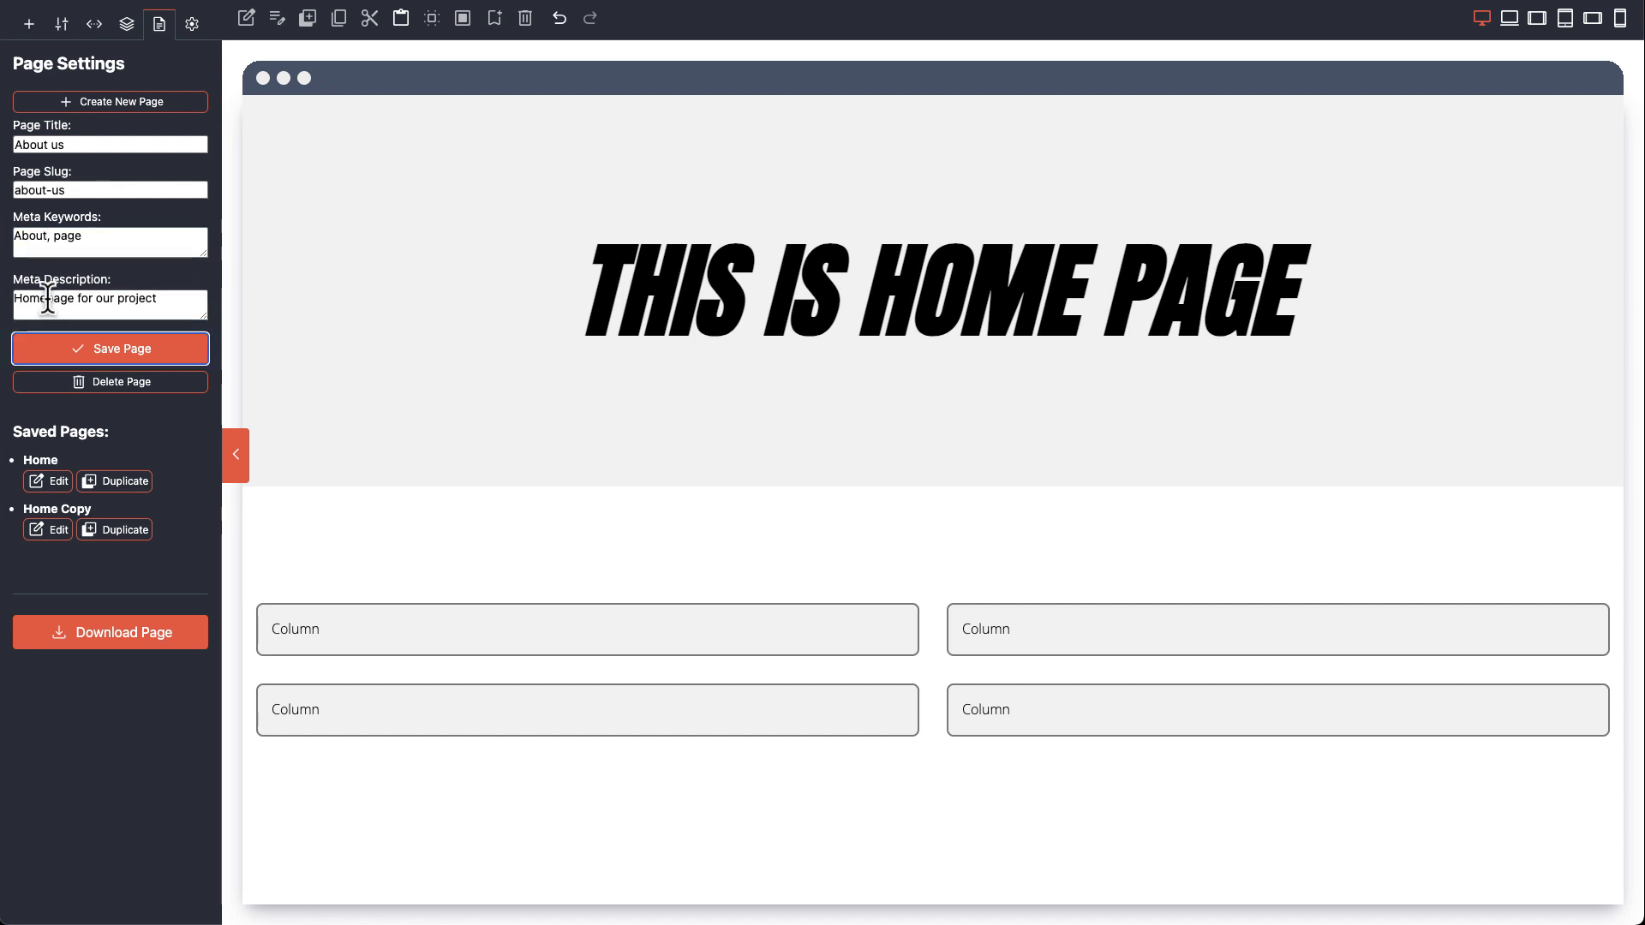
pyautogui.doubleClick(47, 298)
pyautogui.write('About')
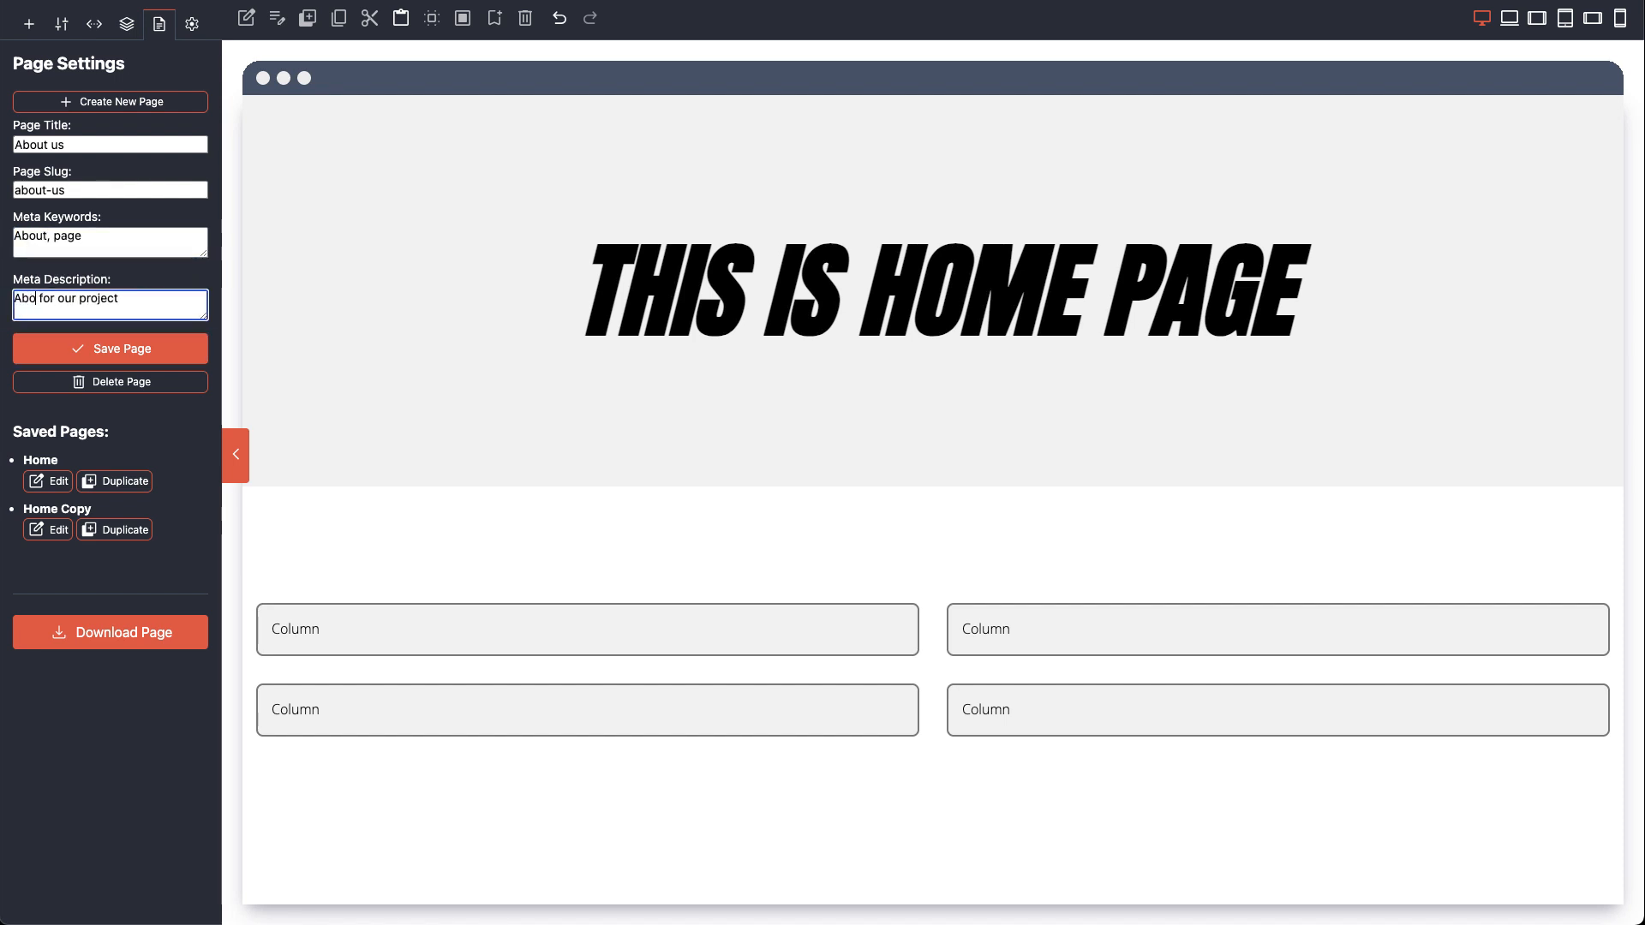
pyautogui.click(88, 349)
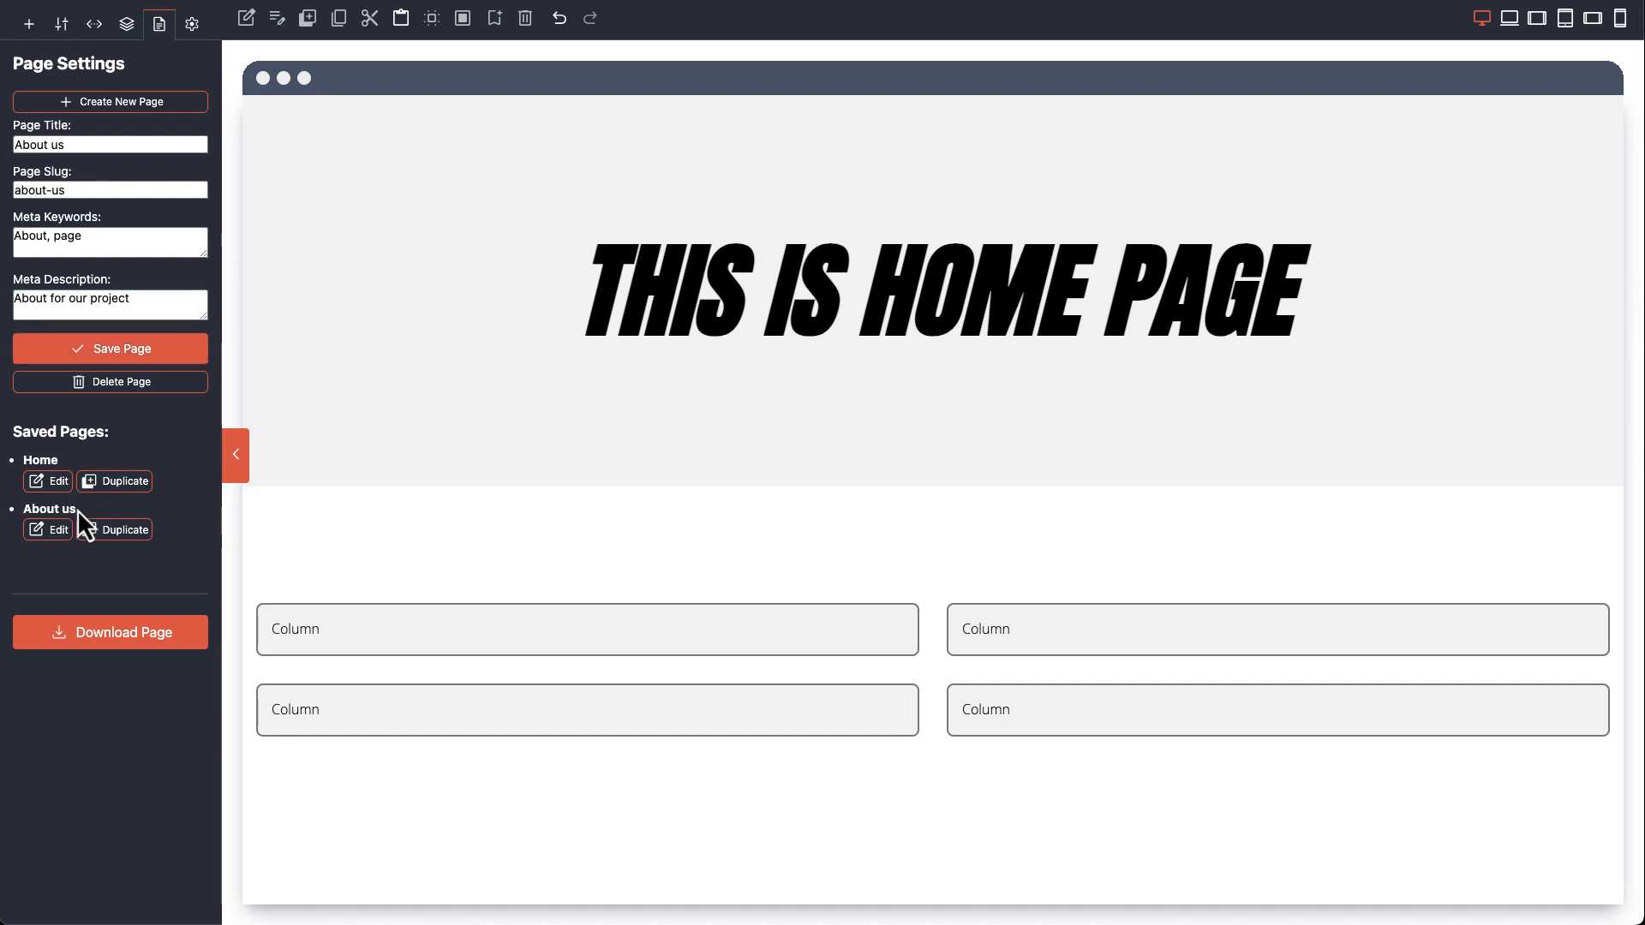
# Step: Change the word "HOME" in the page heading to "ABOUT US"
pyautogui.moveTo(24, 511); pyautogui.dragTo(71, 512)
pyautogui.click(602, 298)
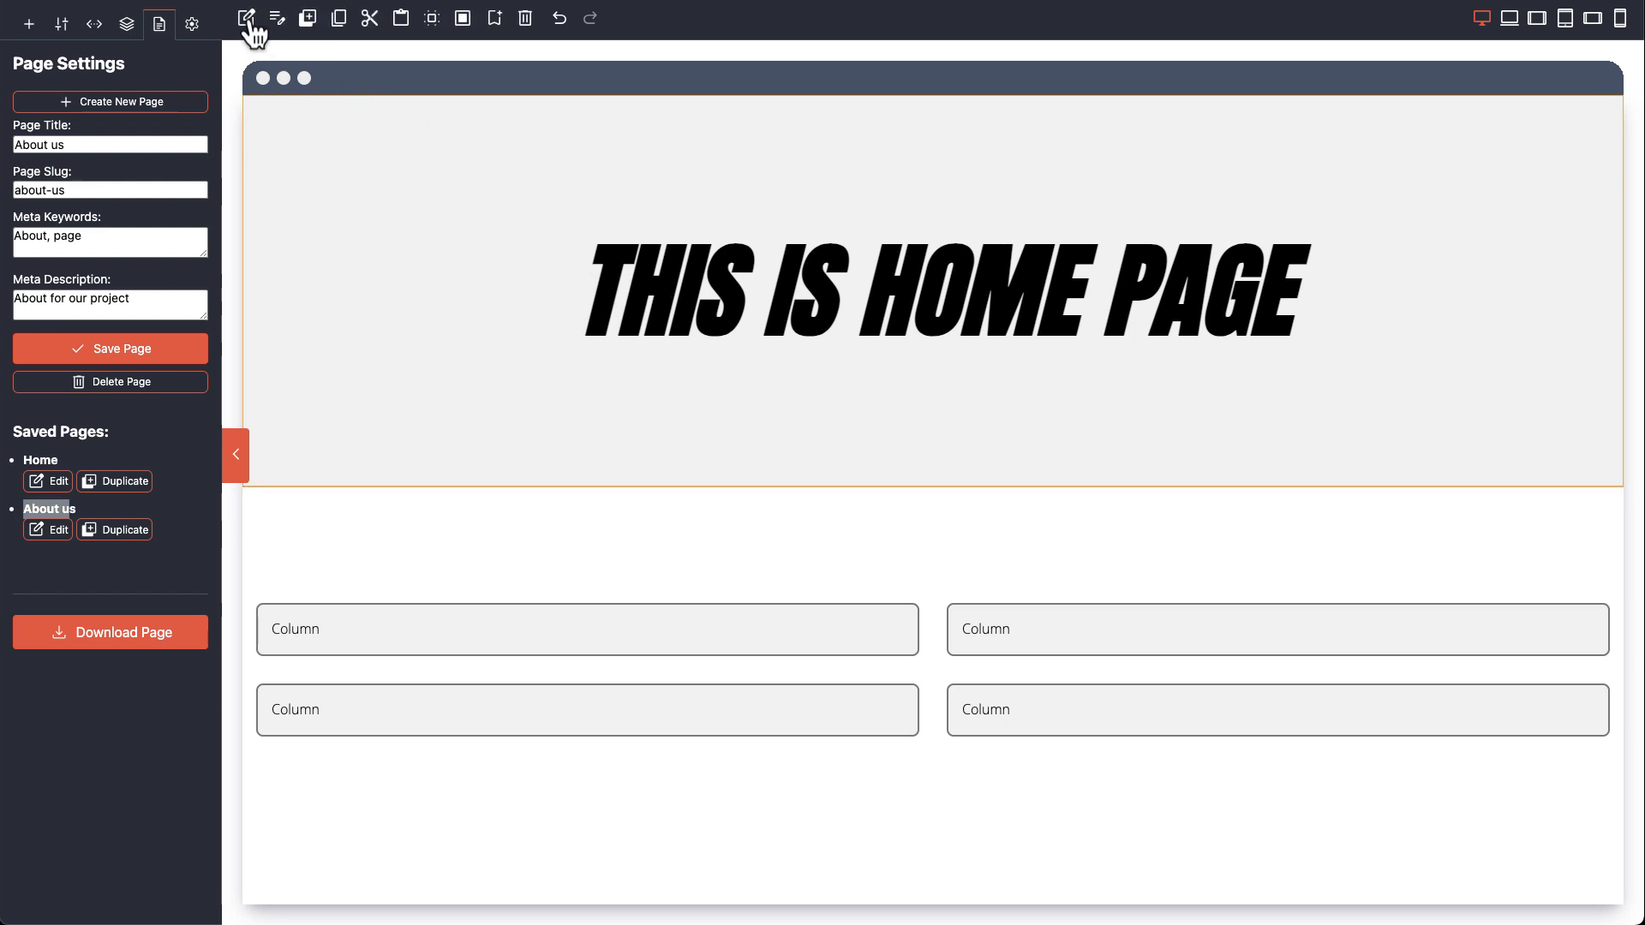
pyautogui.doubleClick(908, 291)
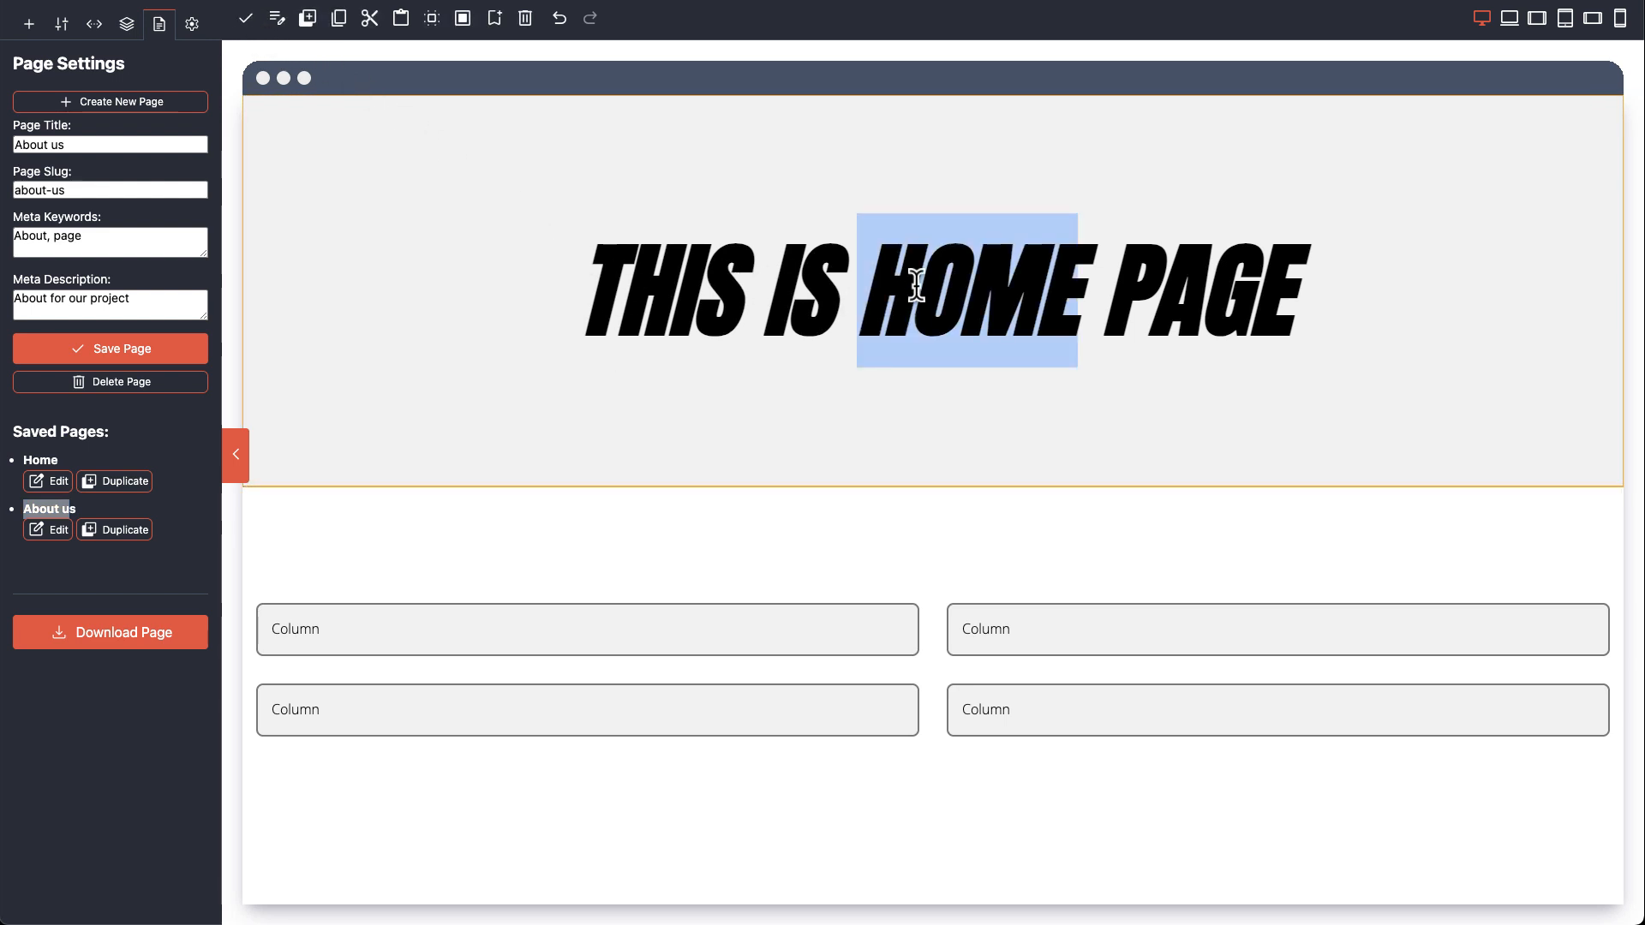
pyautogui.write('ABOUT')
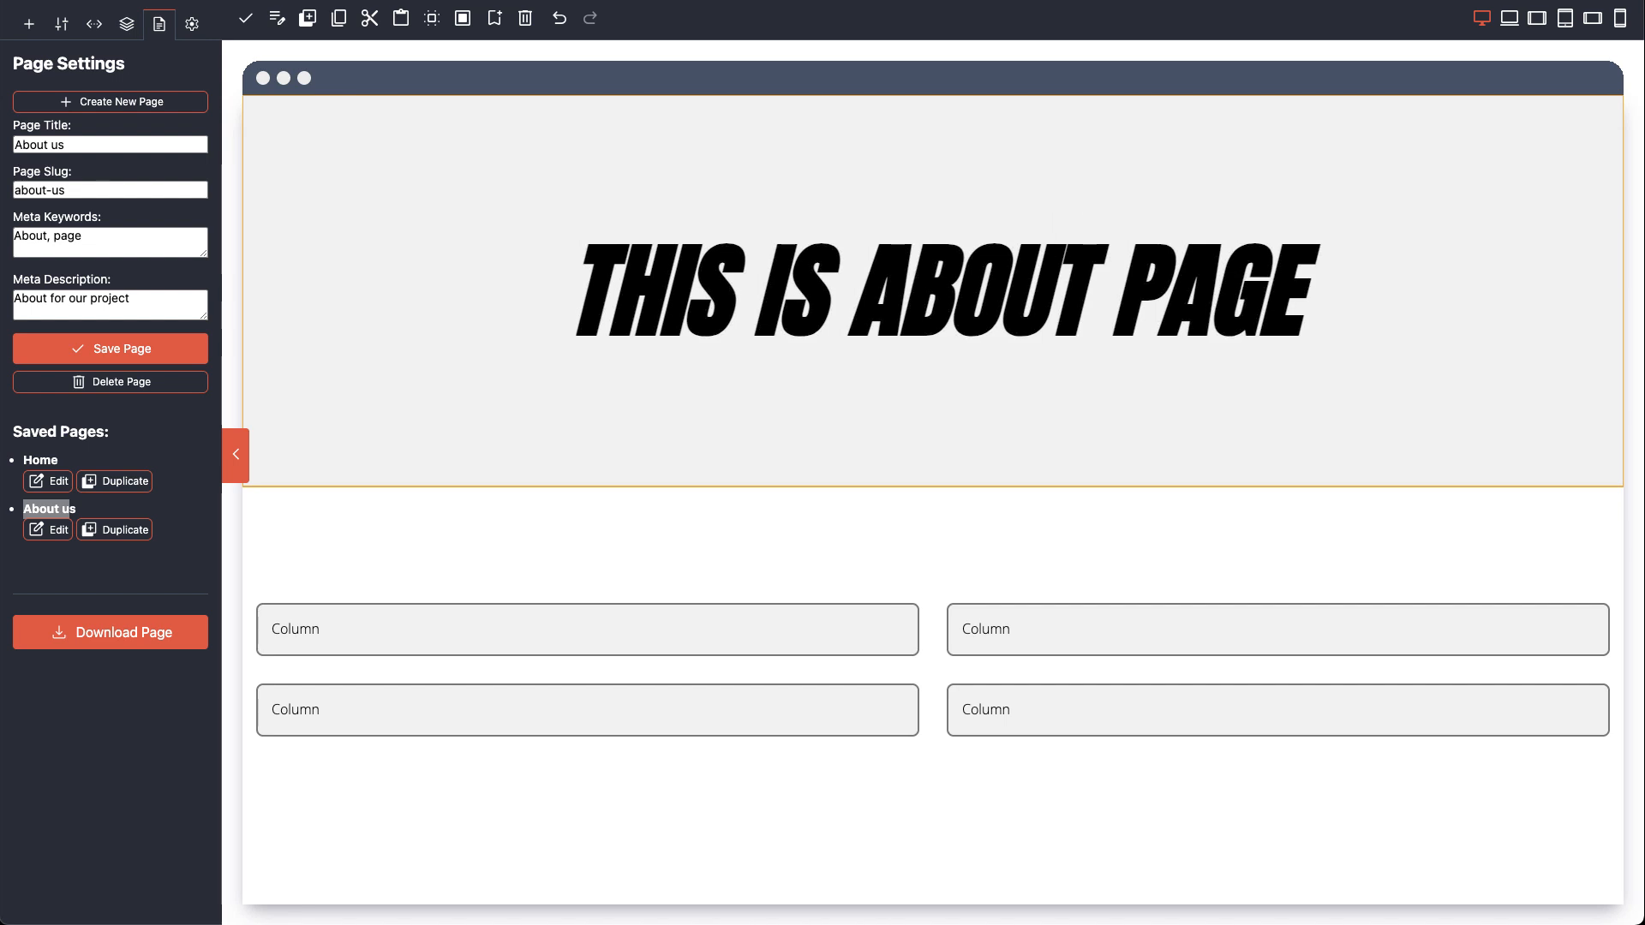
pyautogui.write(' US')
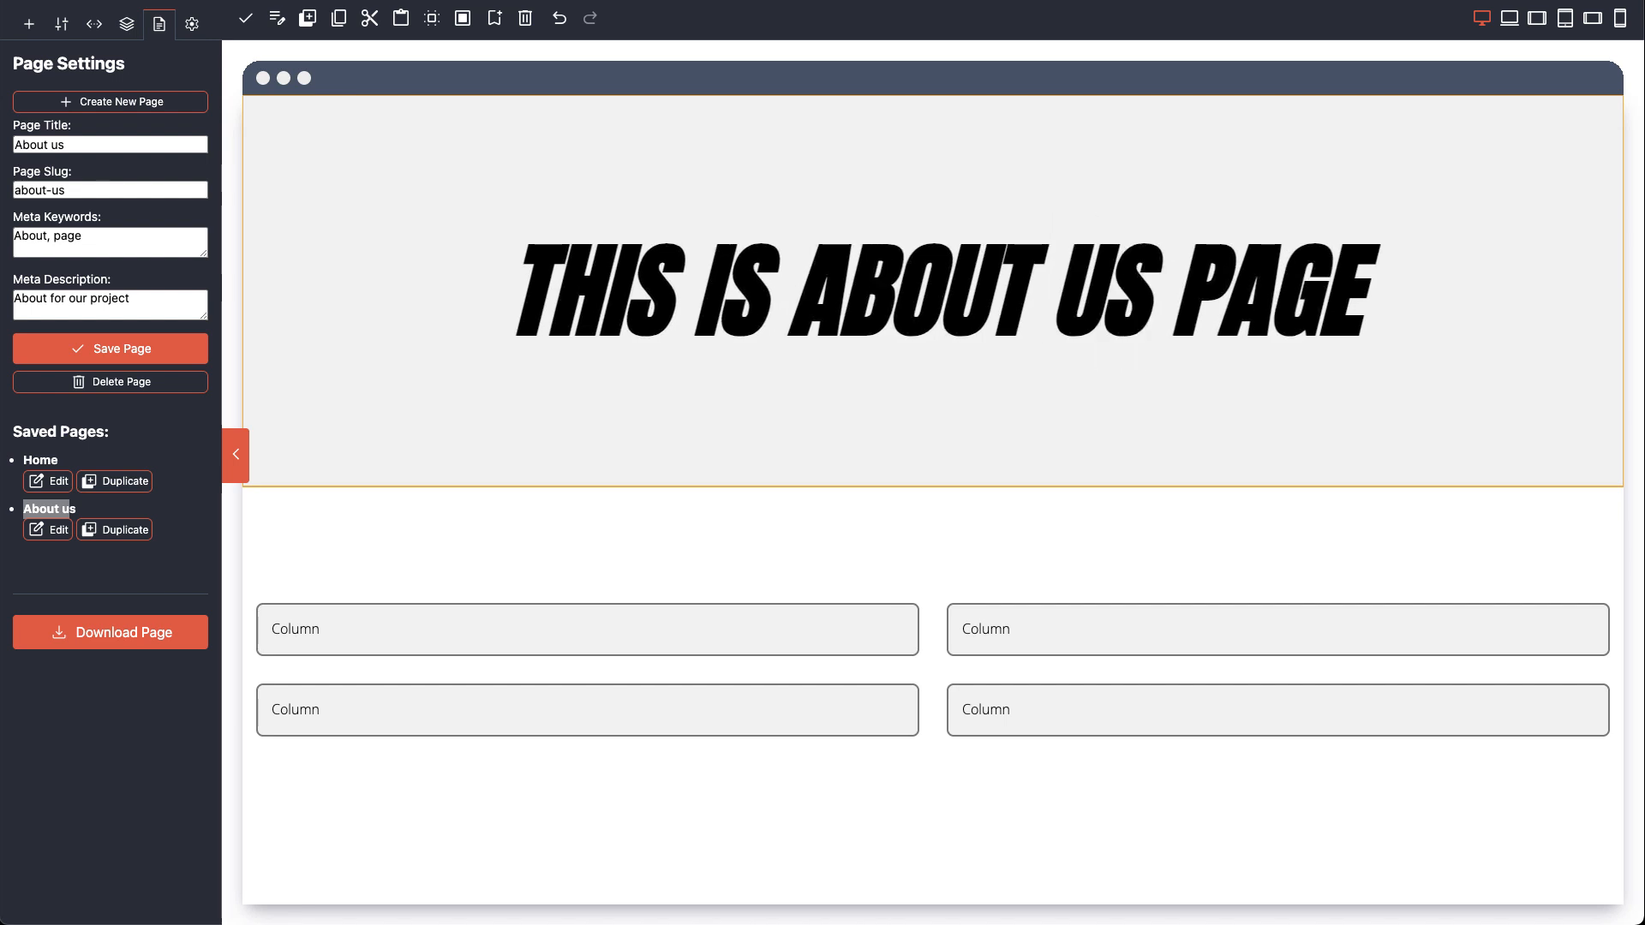
# Step: Preview the About us page at the laptop, tablet and mobile screen sizes, and return to the desktop view
pyautogui.click(1510, 19)
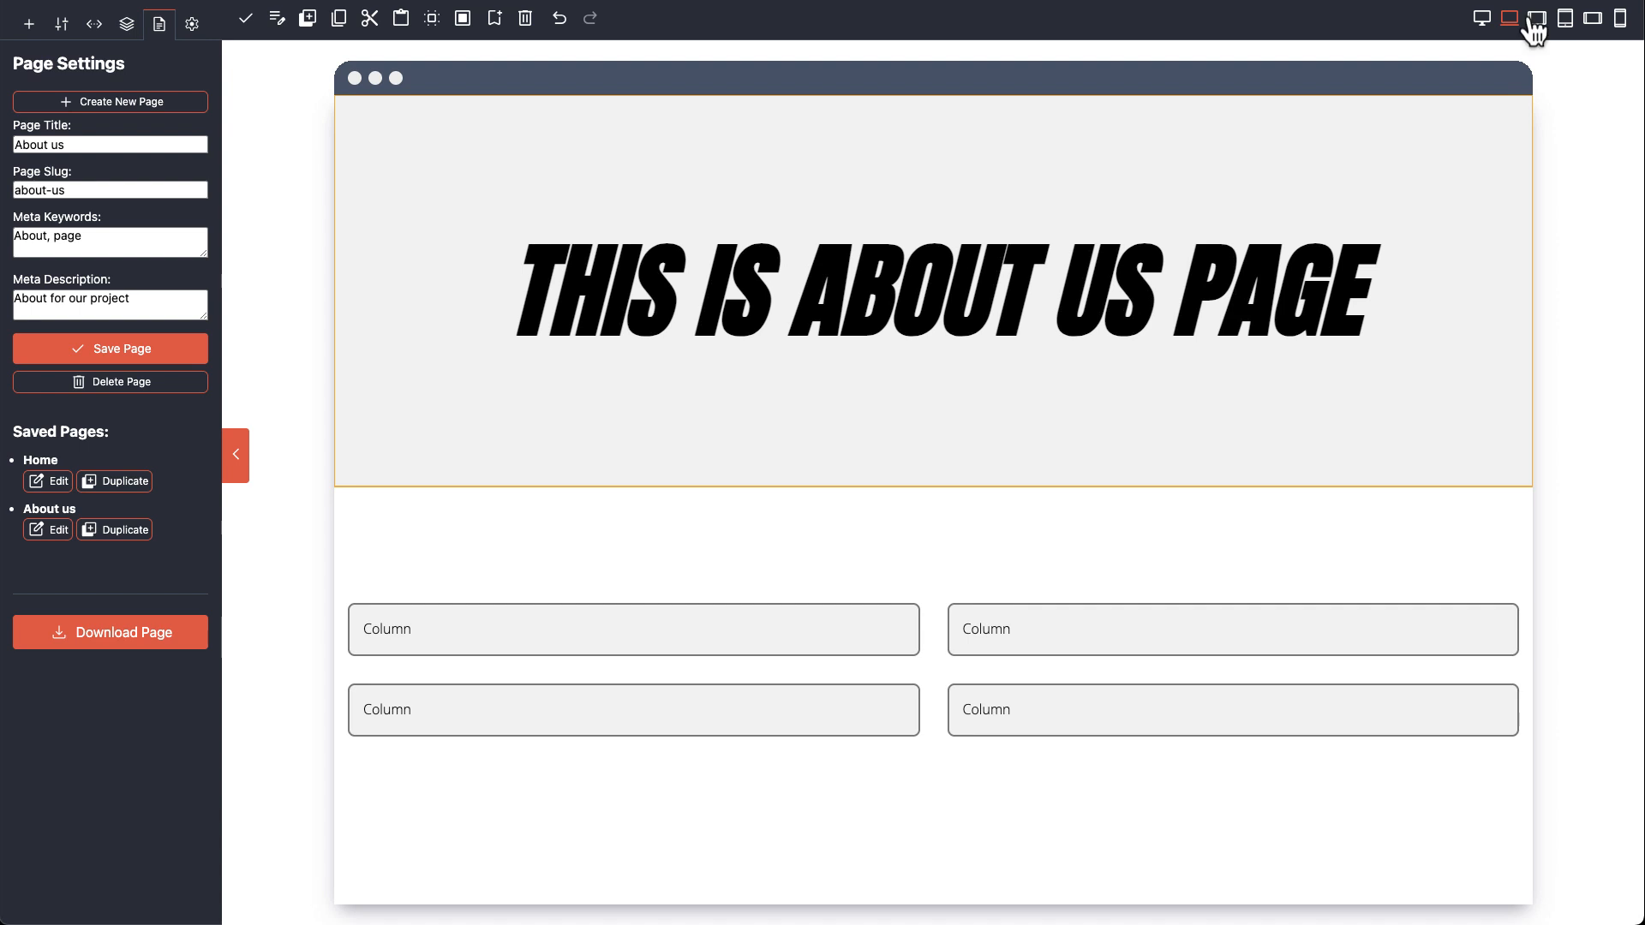
pyautogui.click(1536, 20)
pyautogui.click(1565, 21)
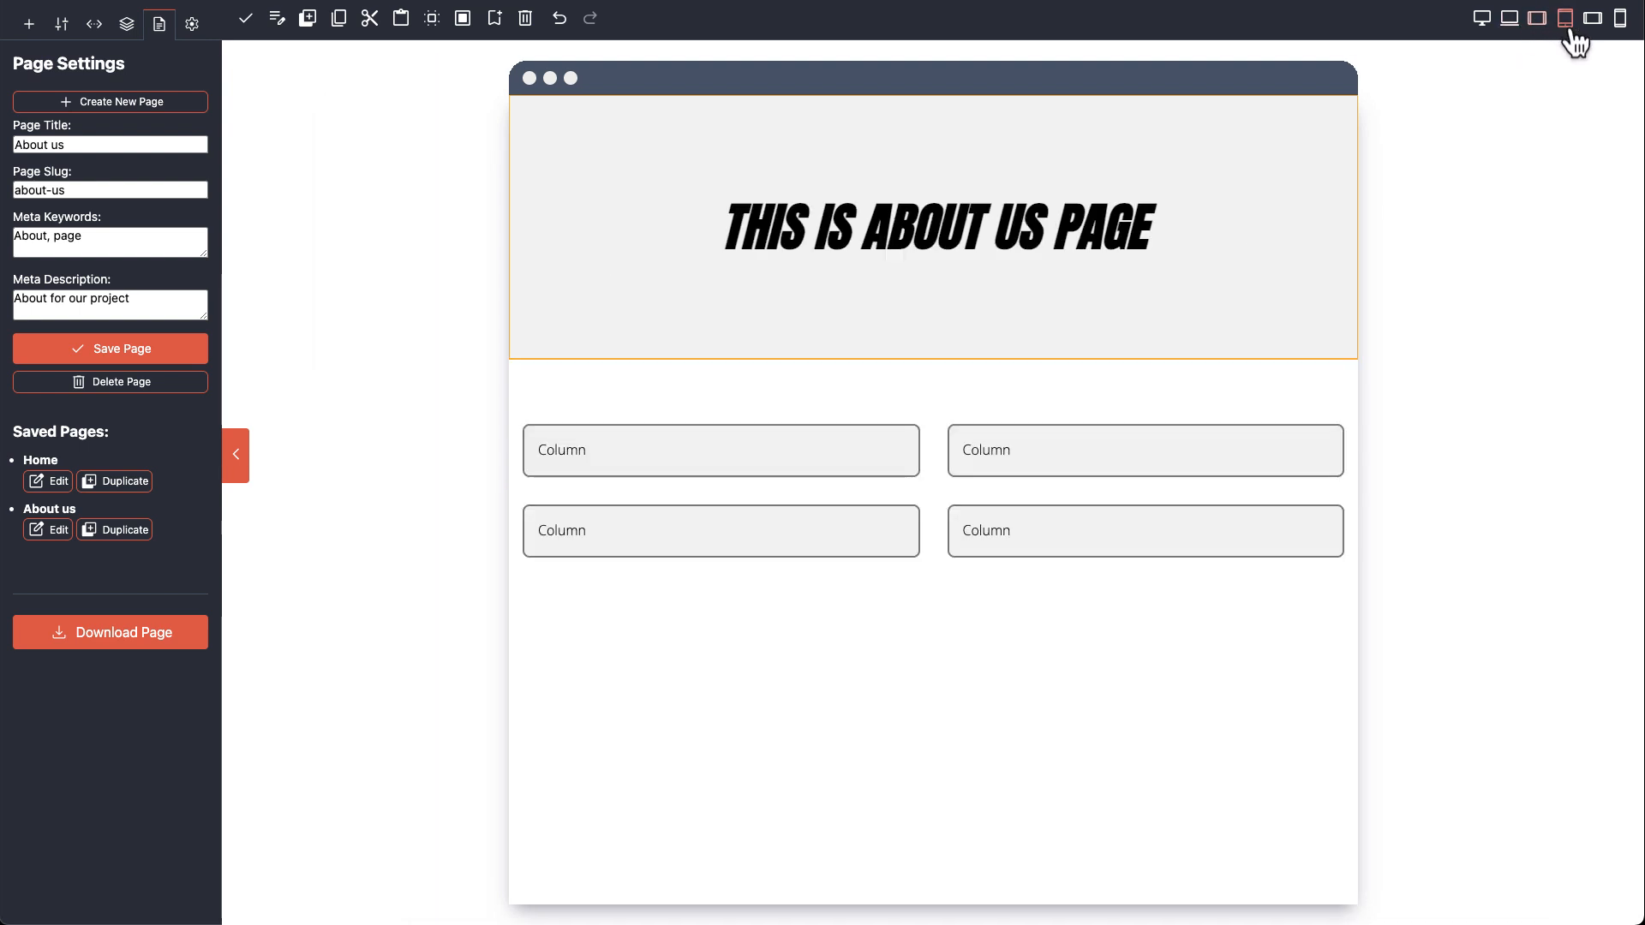
pyautogui.click(1593, 18)
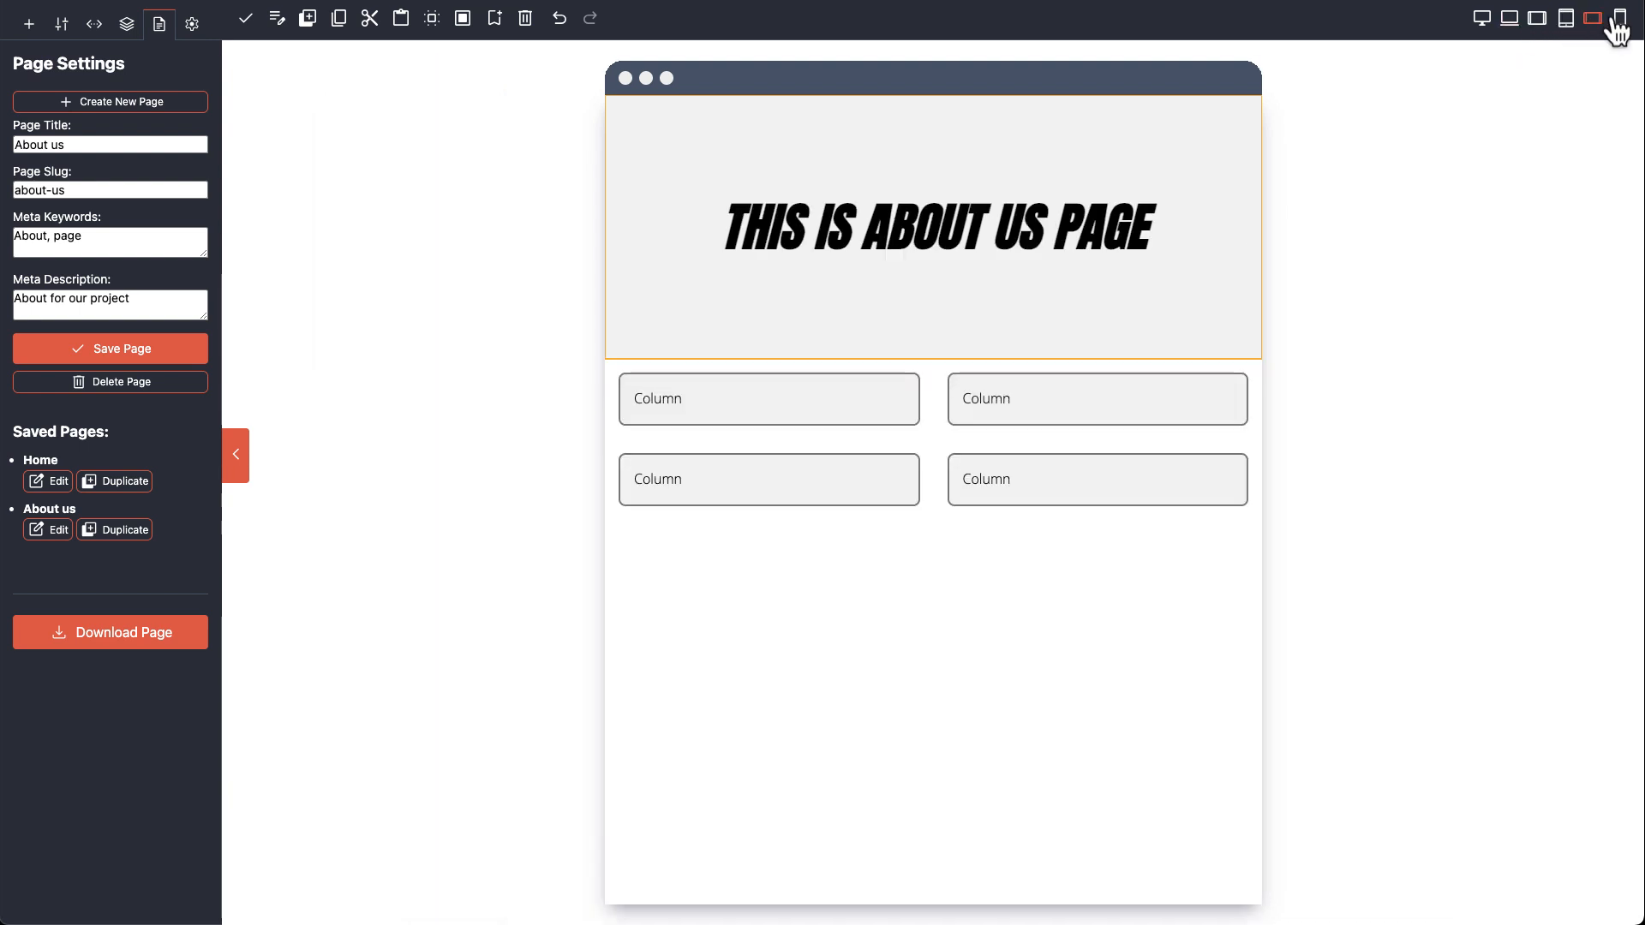
pyautogui.click(1618, 20)
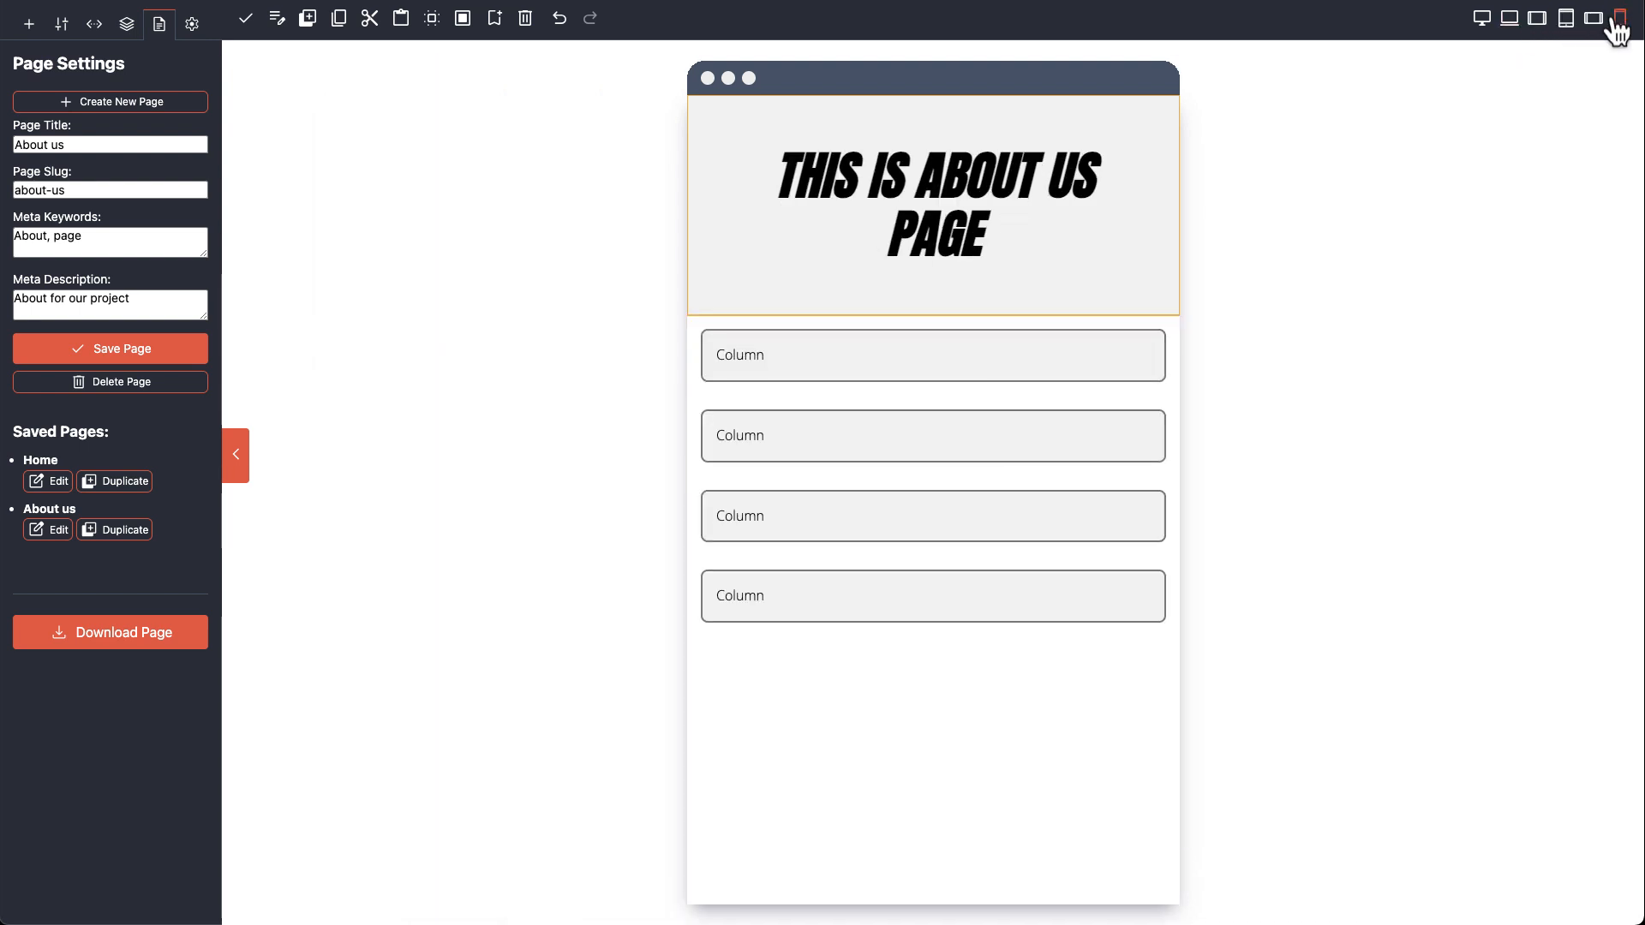
pyautogui.click(1482, 21)
# Step: Export the project data with settings, pages, templates, fonts, typography and variables included, and select all of the exported code
pyautogui.click(192, 24)
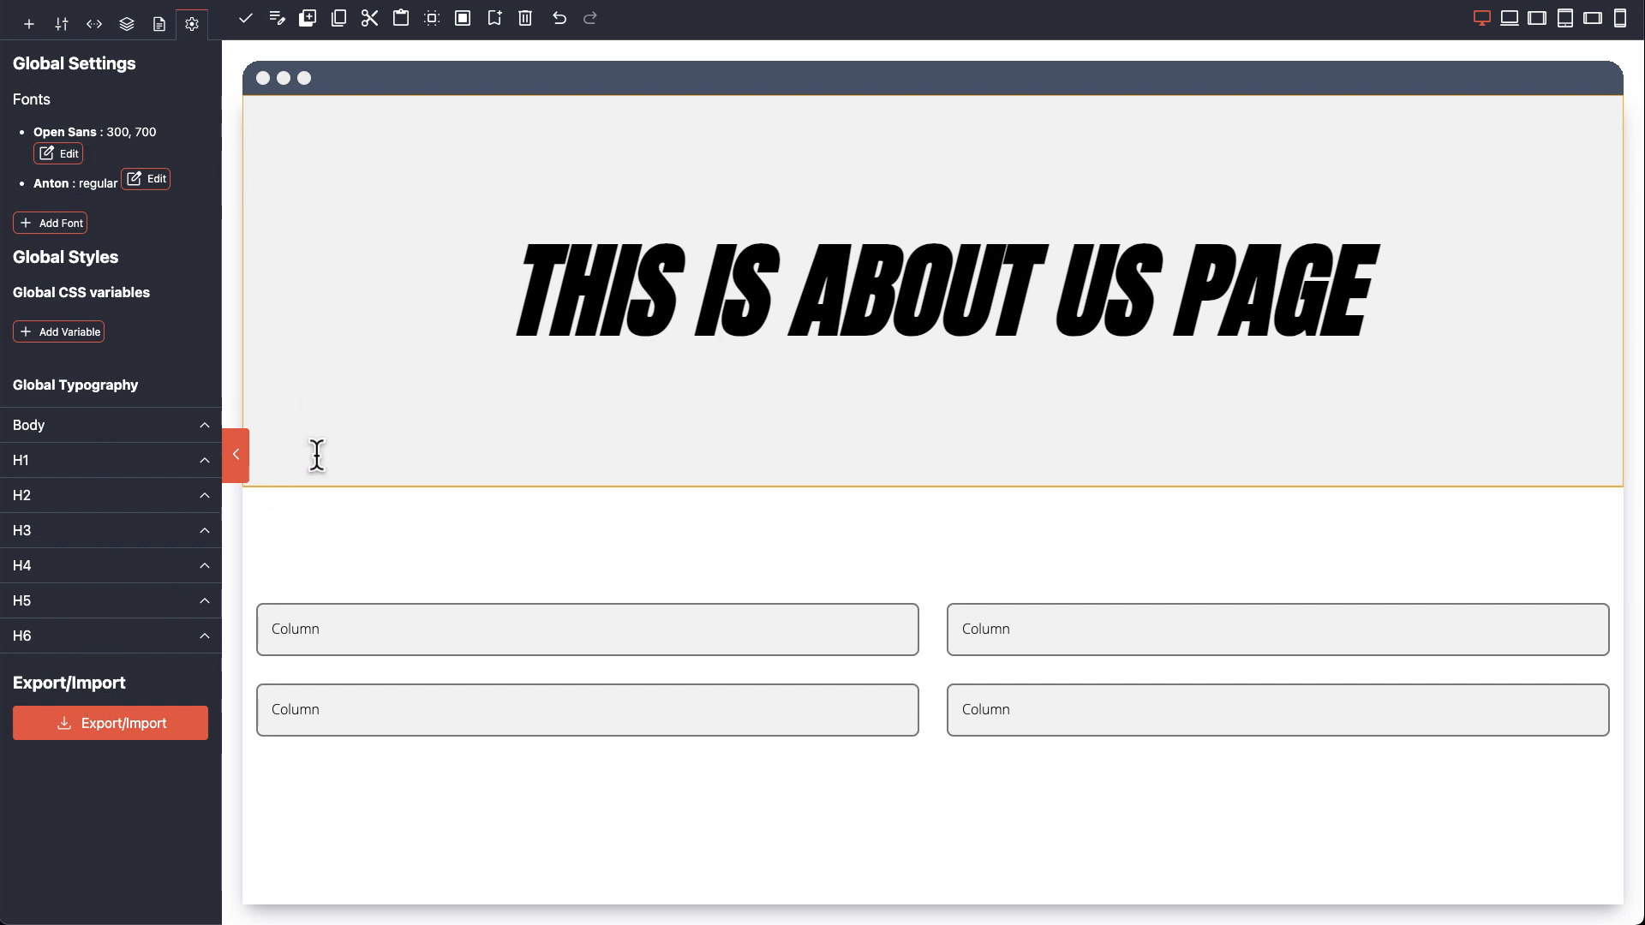
pyautogui.click(138, 731)
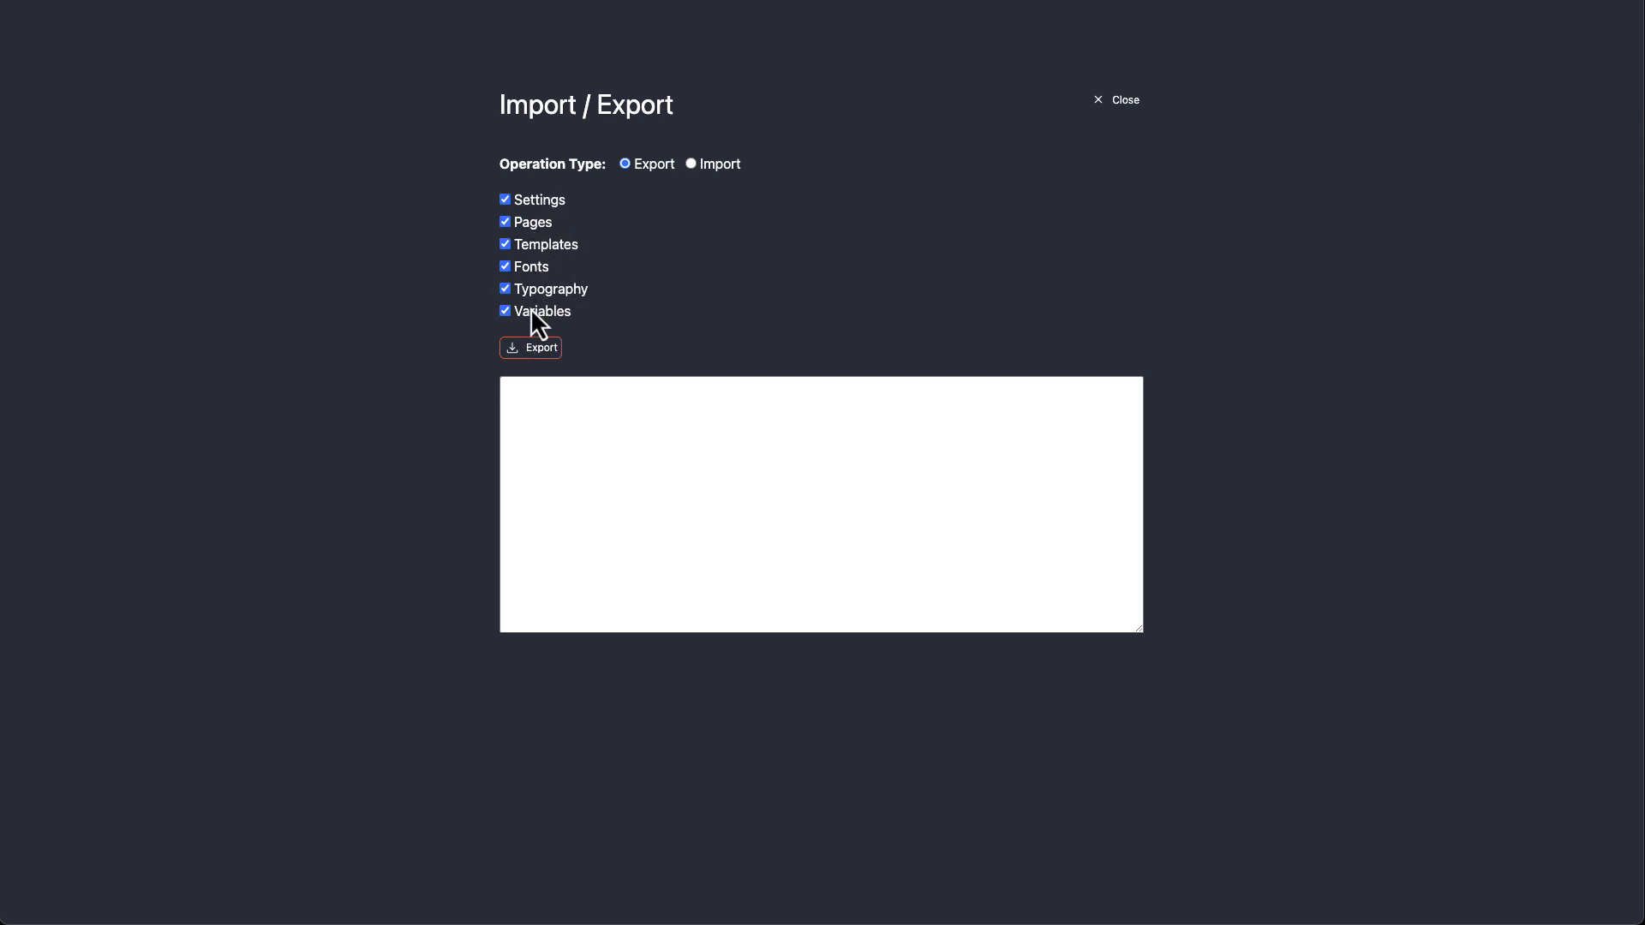
pyautogui.click(531, 351)
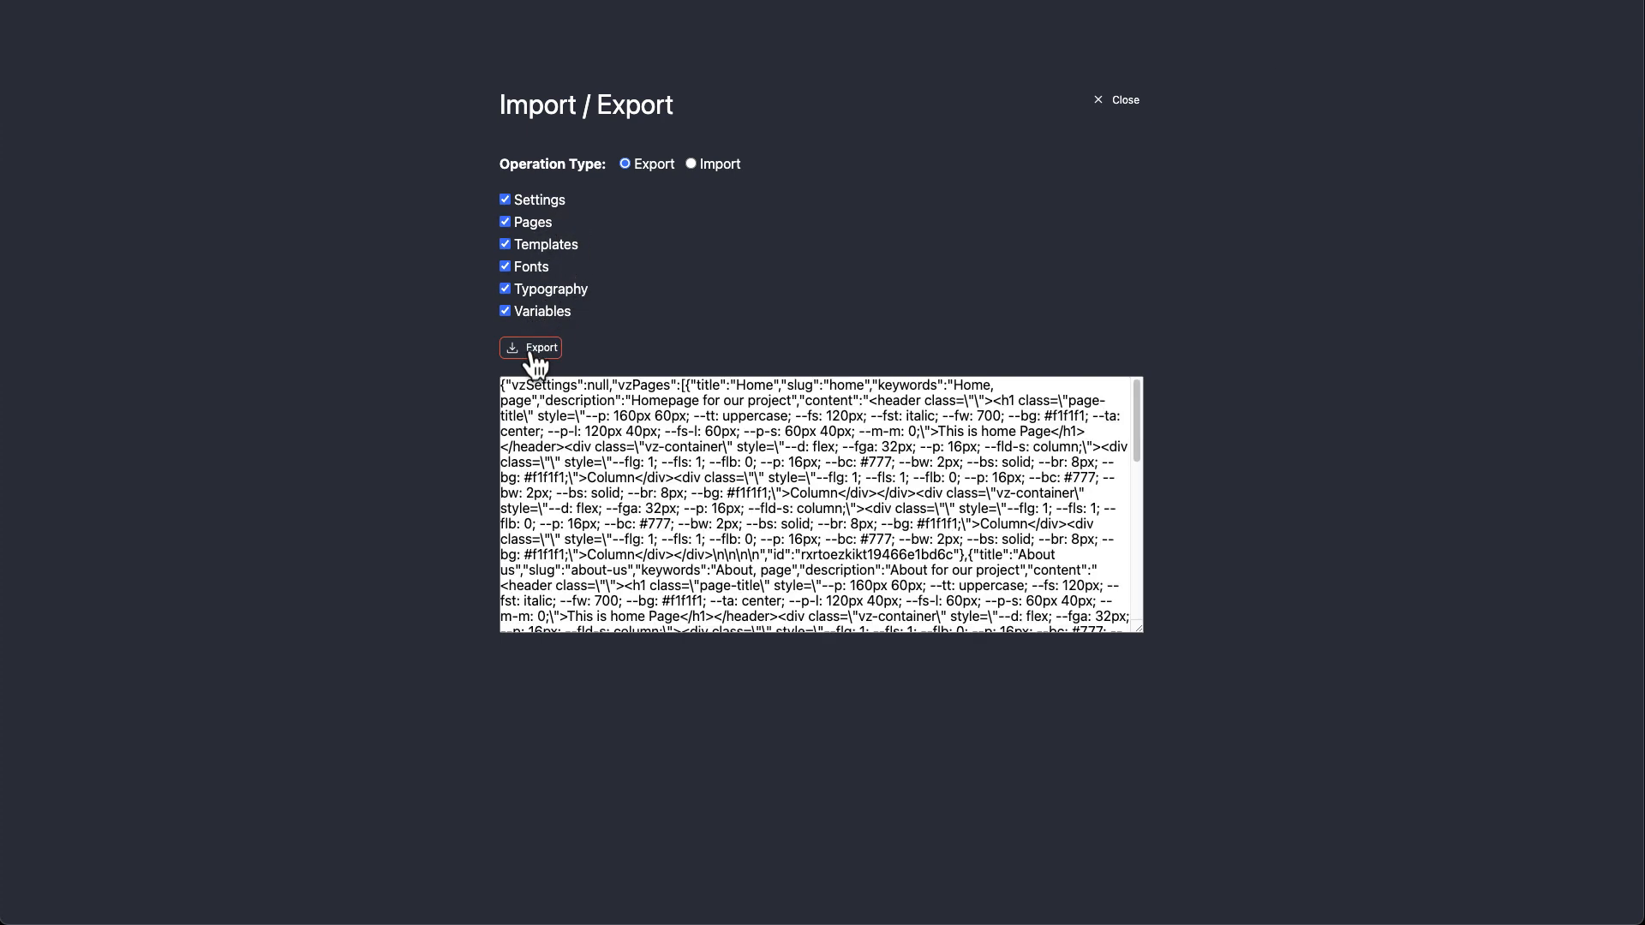
pyautogui.click(535, 413)
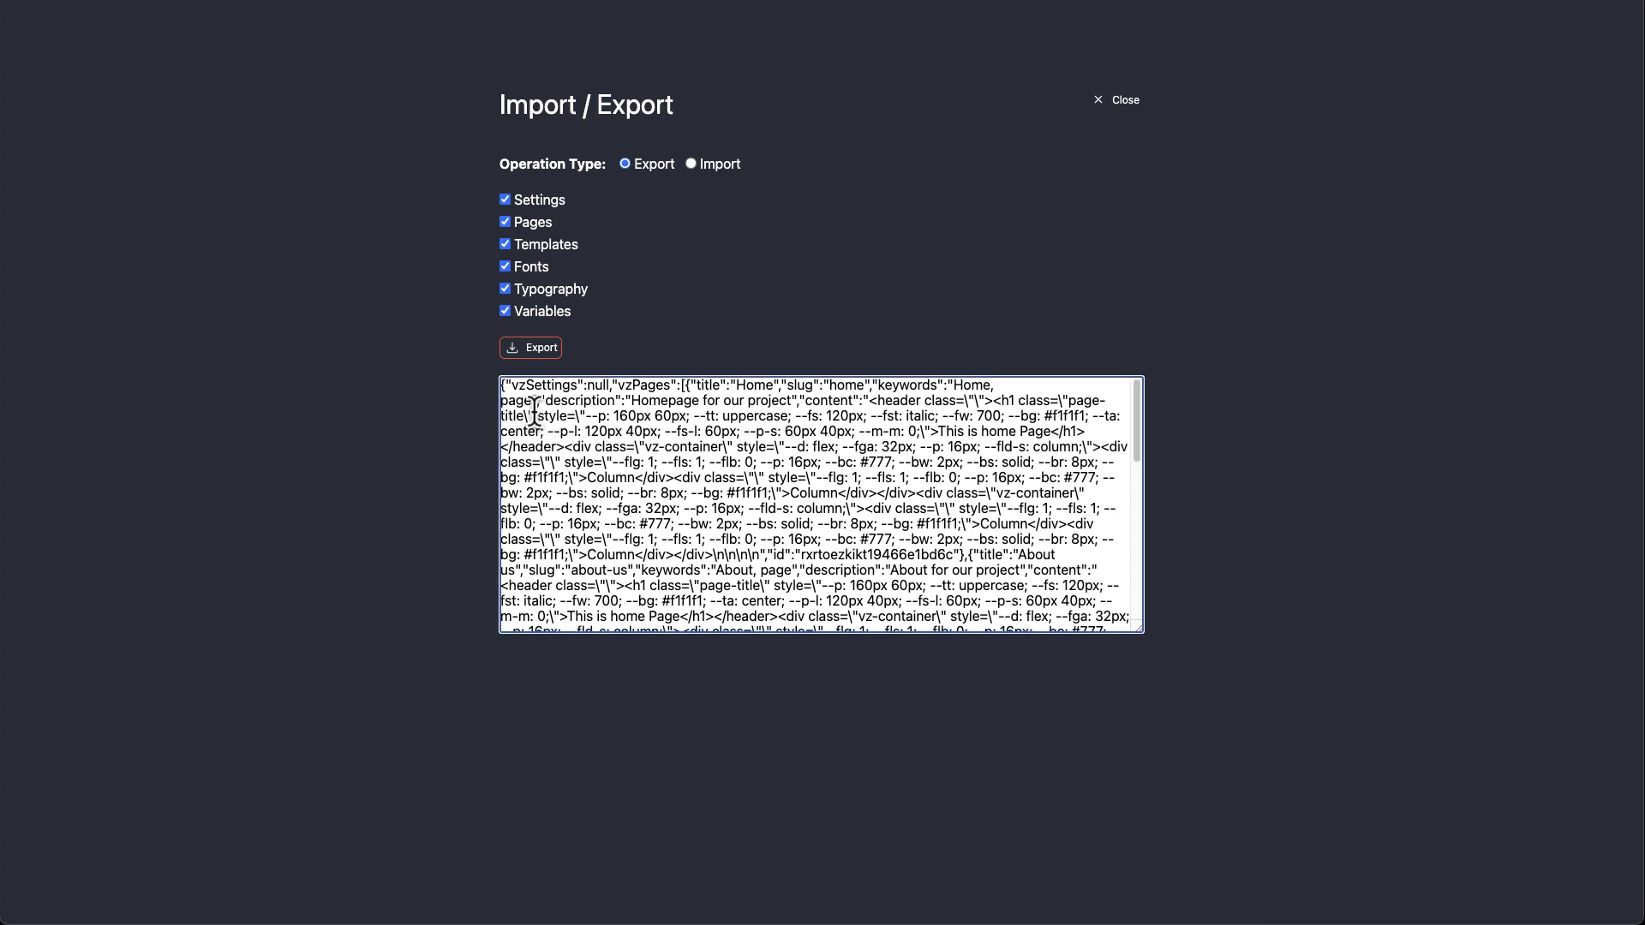
pyautogui.press('super+a')
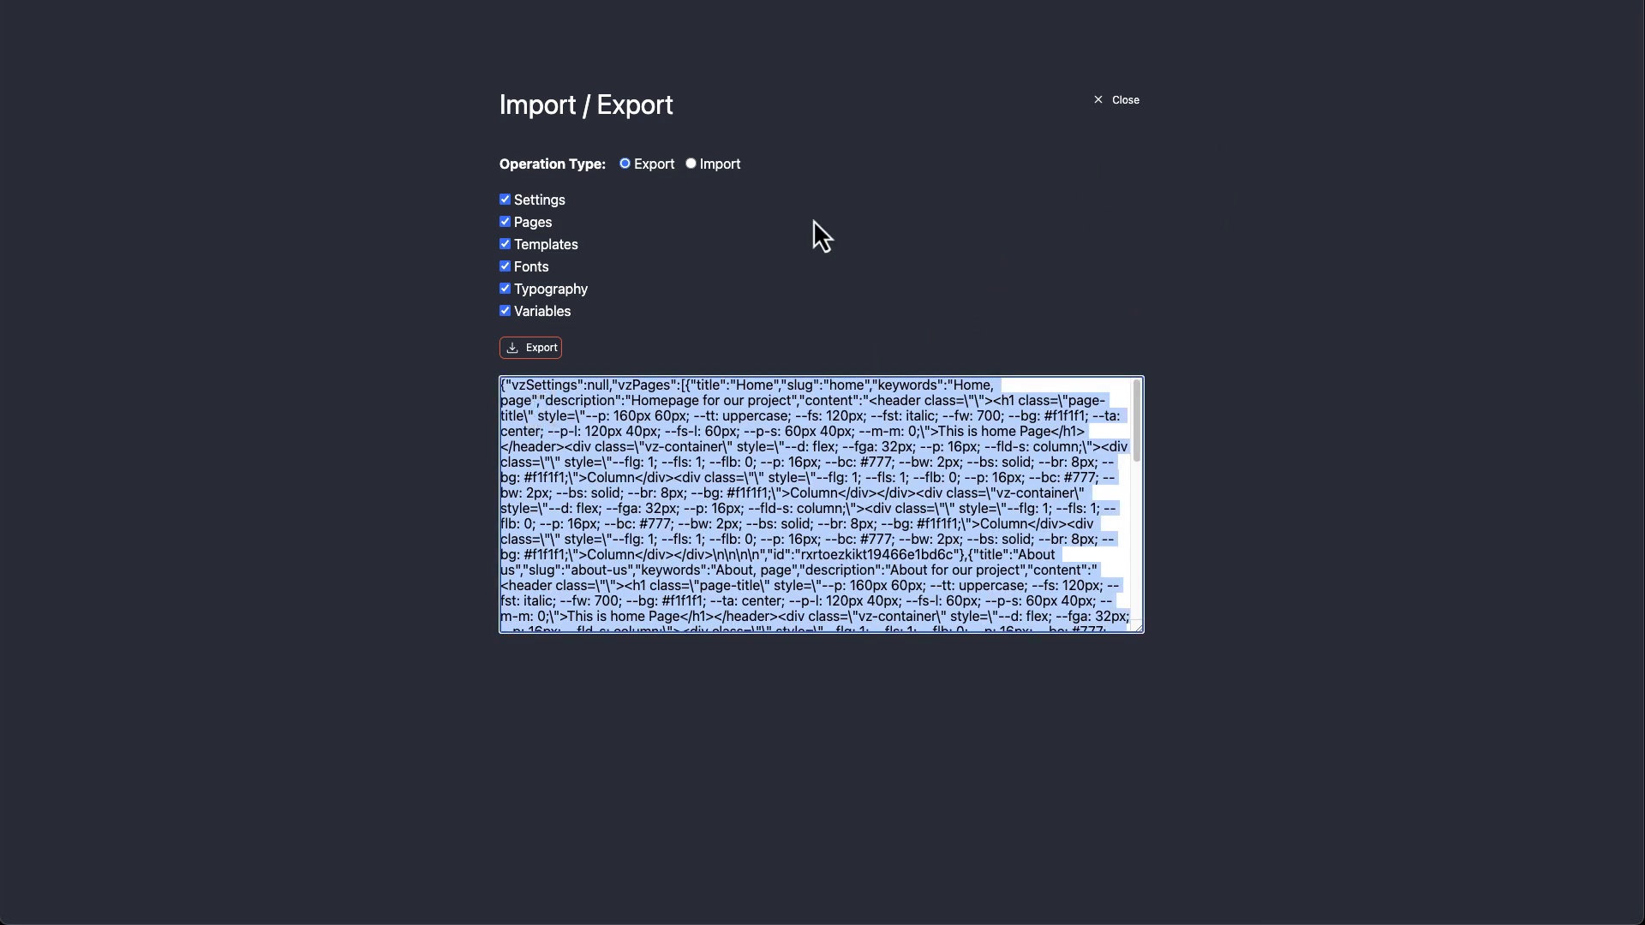
# Step: Paste the exported project data for import, set the import type to Replace, and close the Import / Export dialog
pyautogui.click(692, 163)
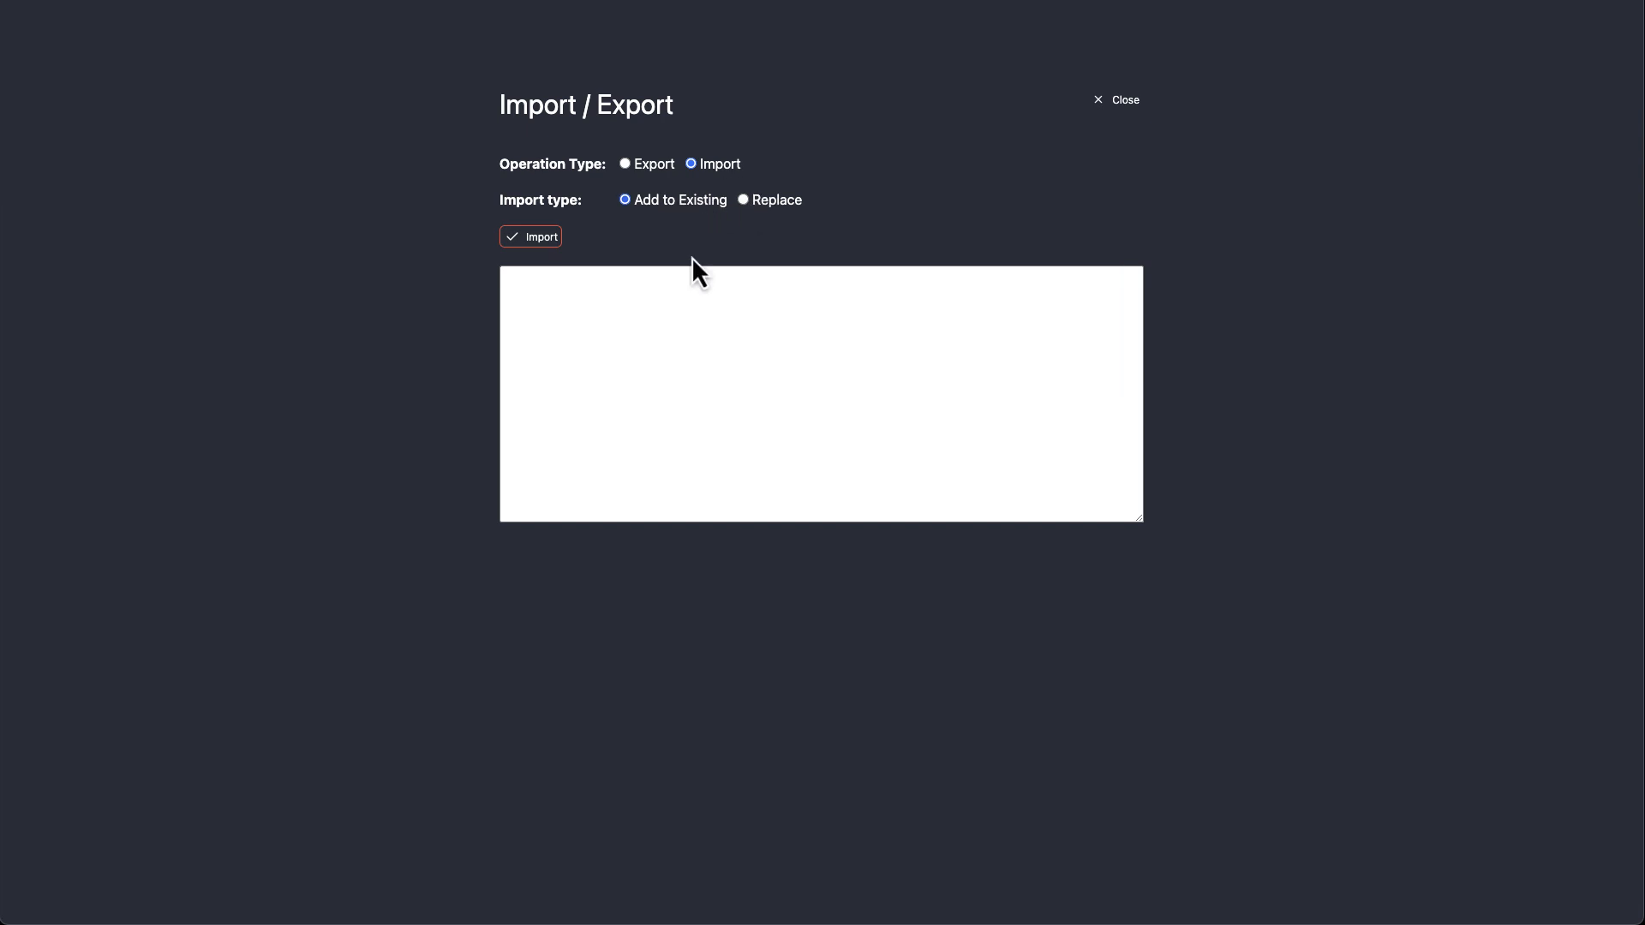
pyautogui.click(643, 360)
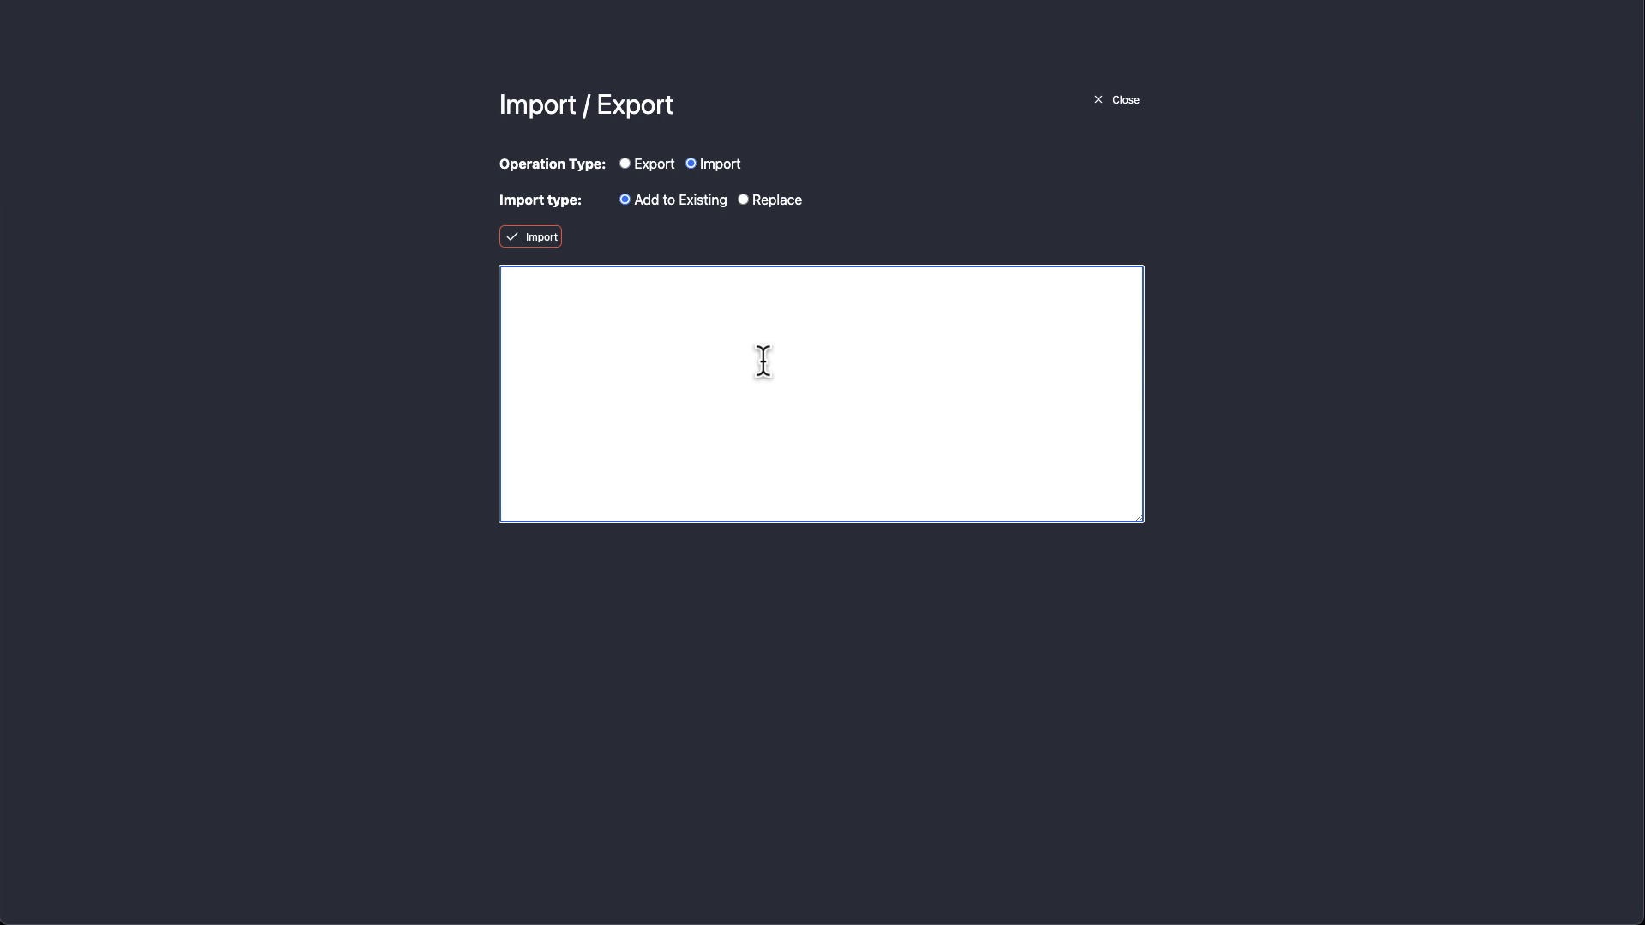
pyautogui.click(609, 831)
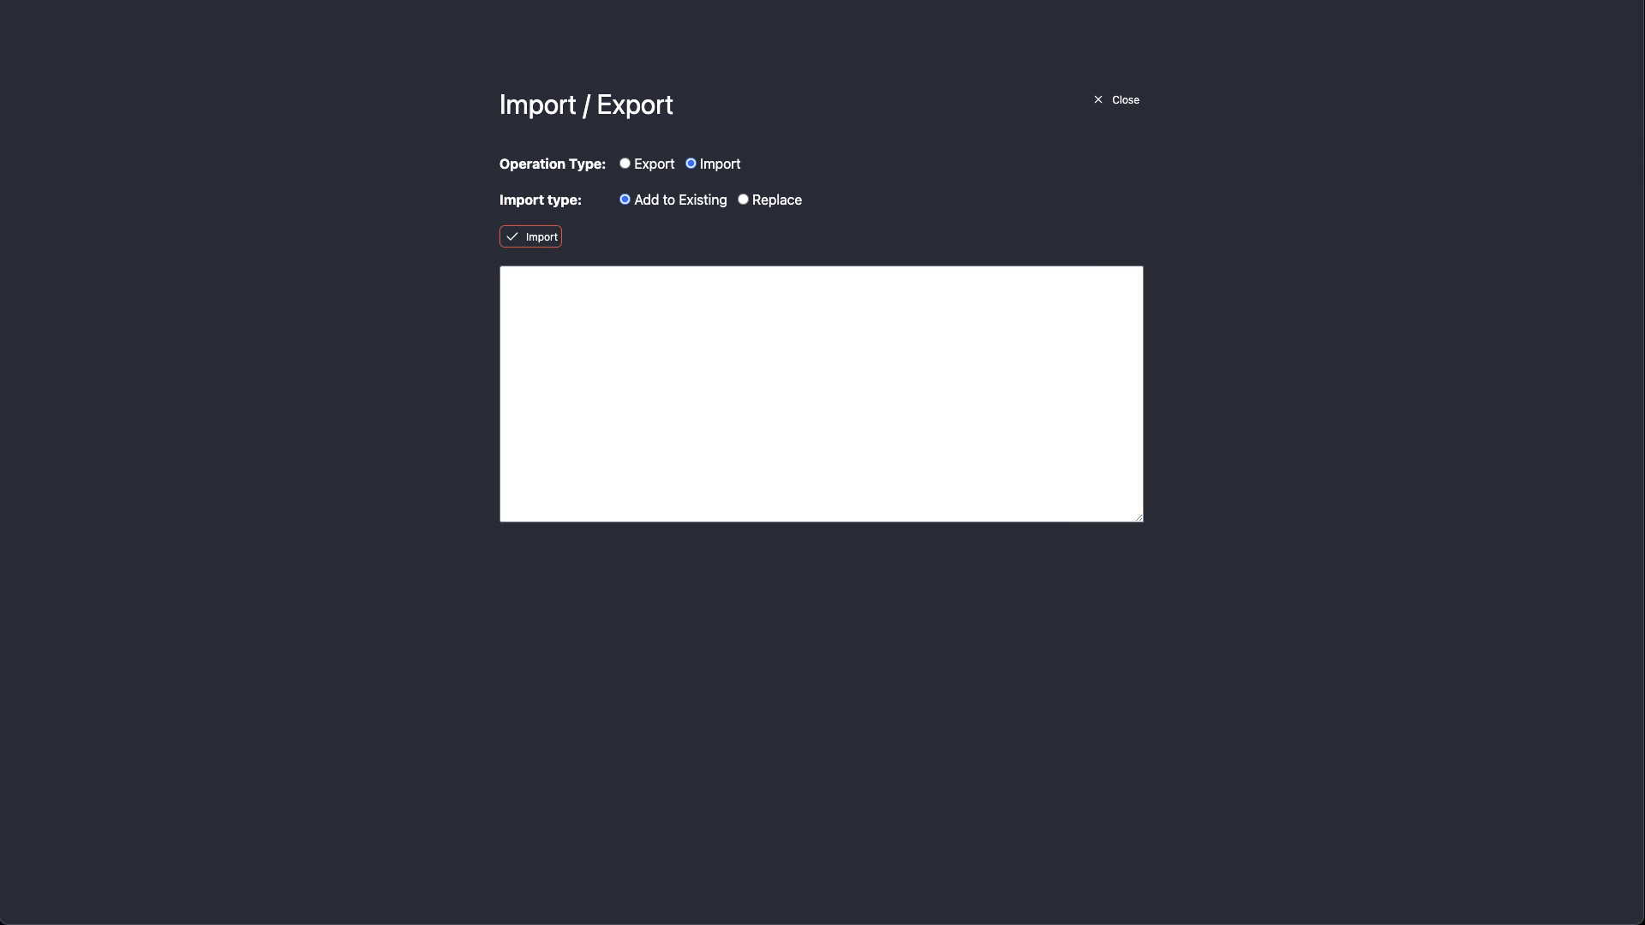
pyautogui.moveTo(660, 917); pyautogui.dragTo(784, 382)
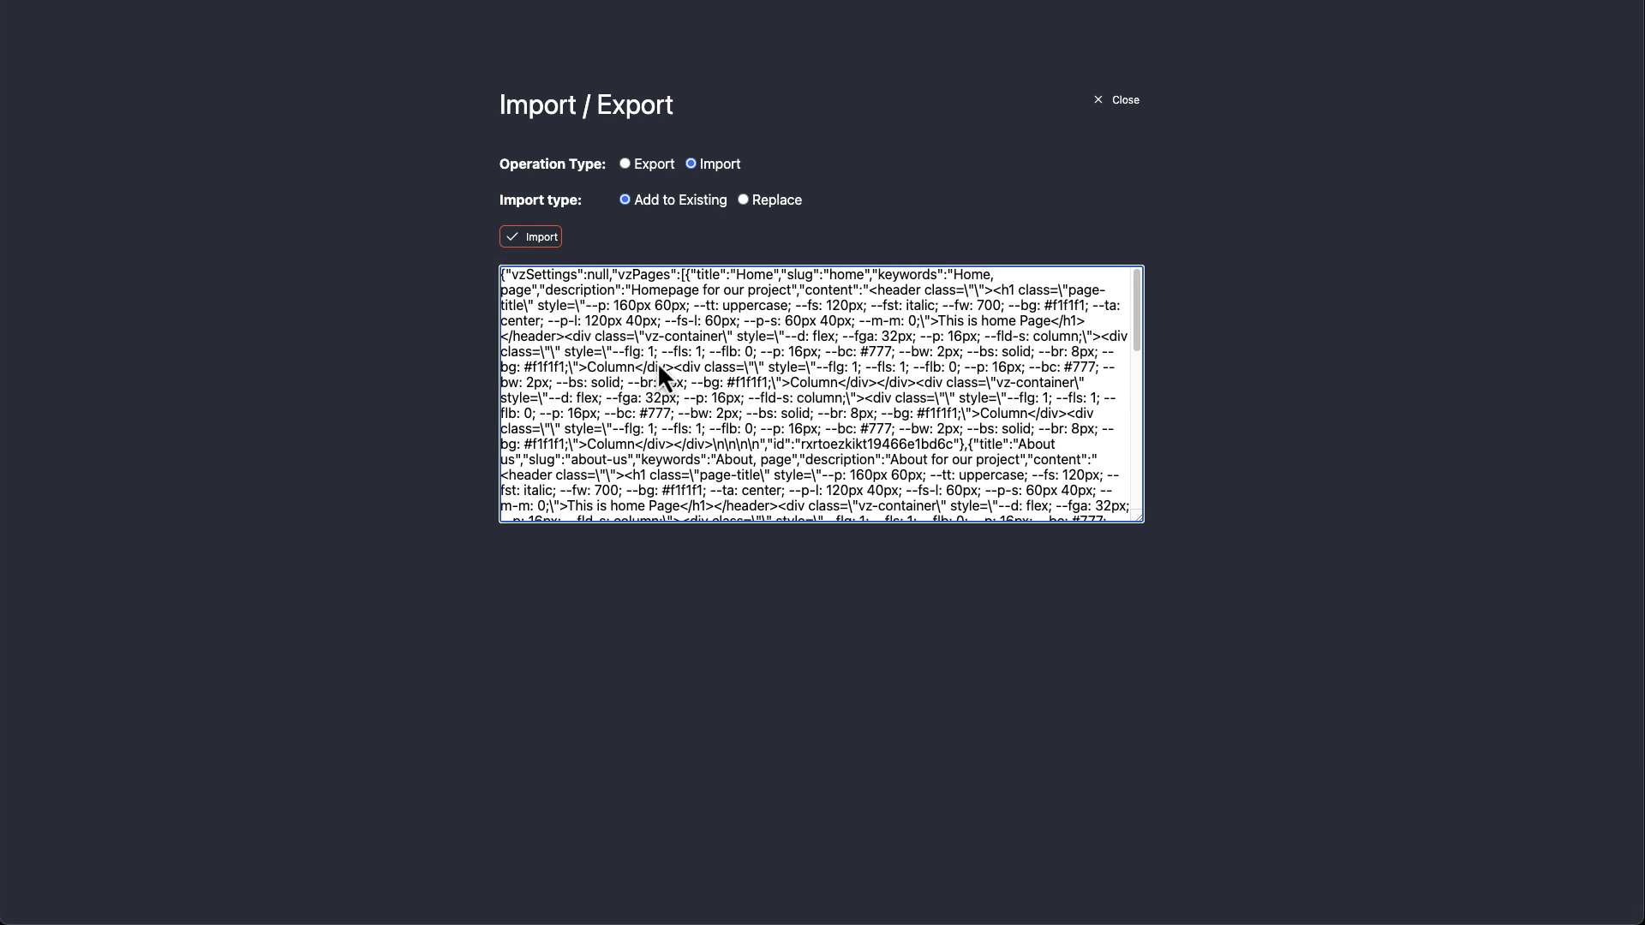
pyautogui.scroll(-10, 659, 361)
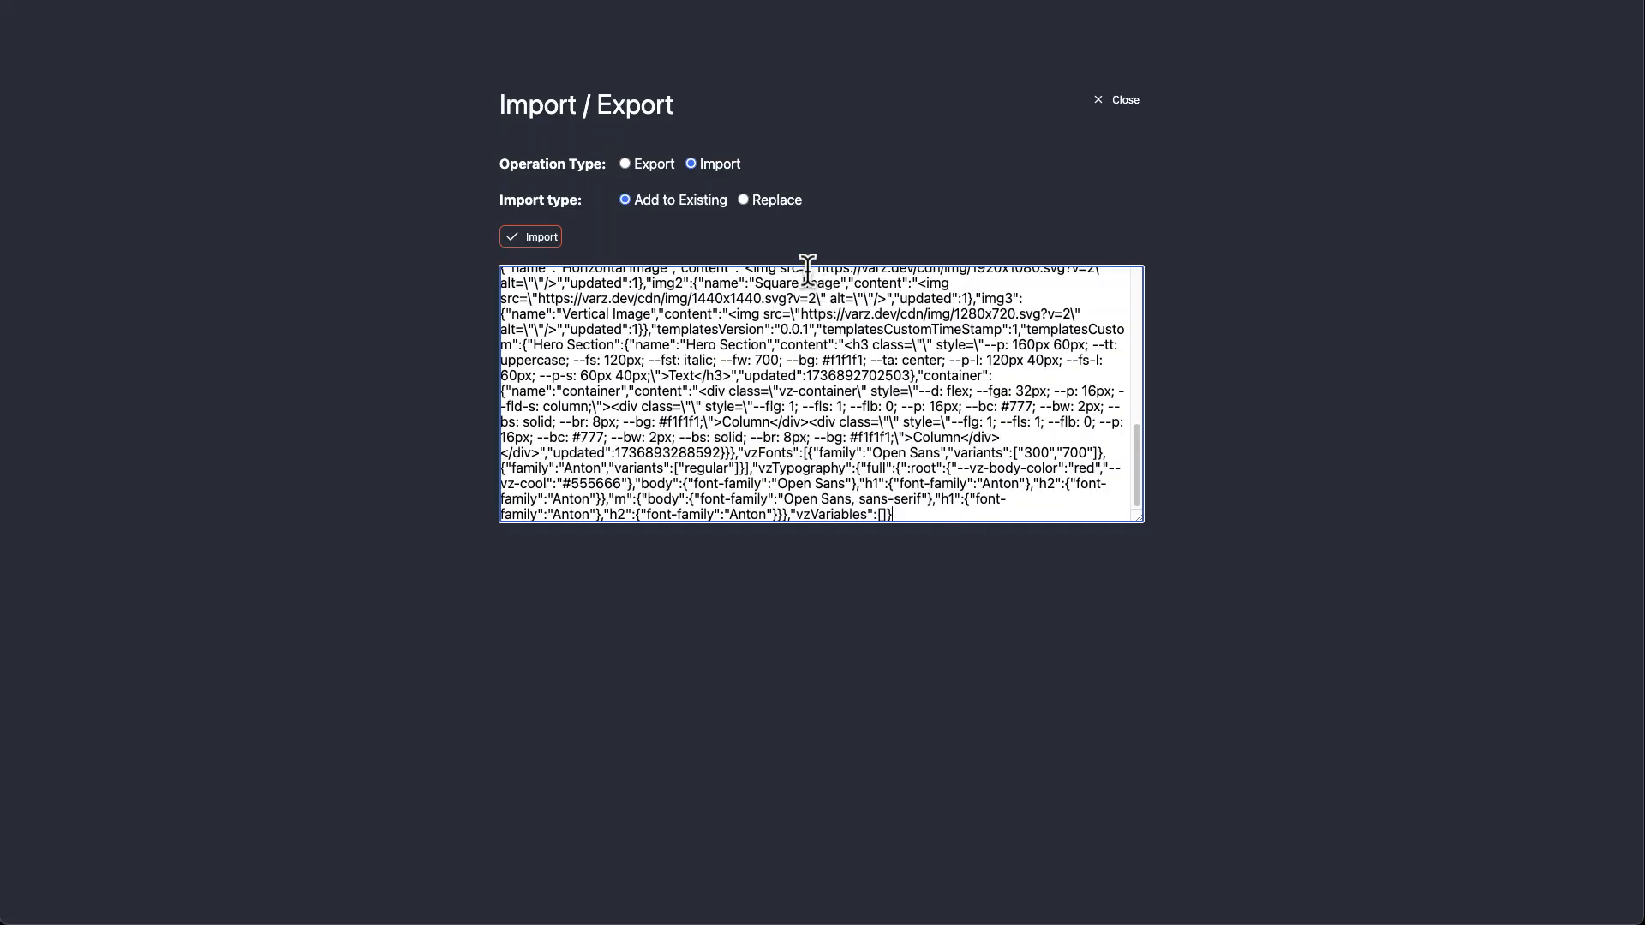
pyautogui.click(777, 206)
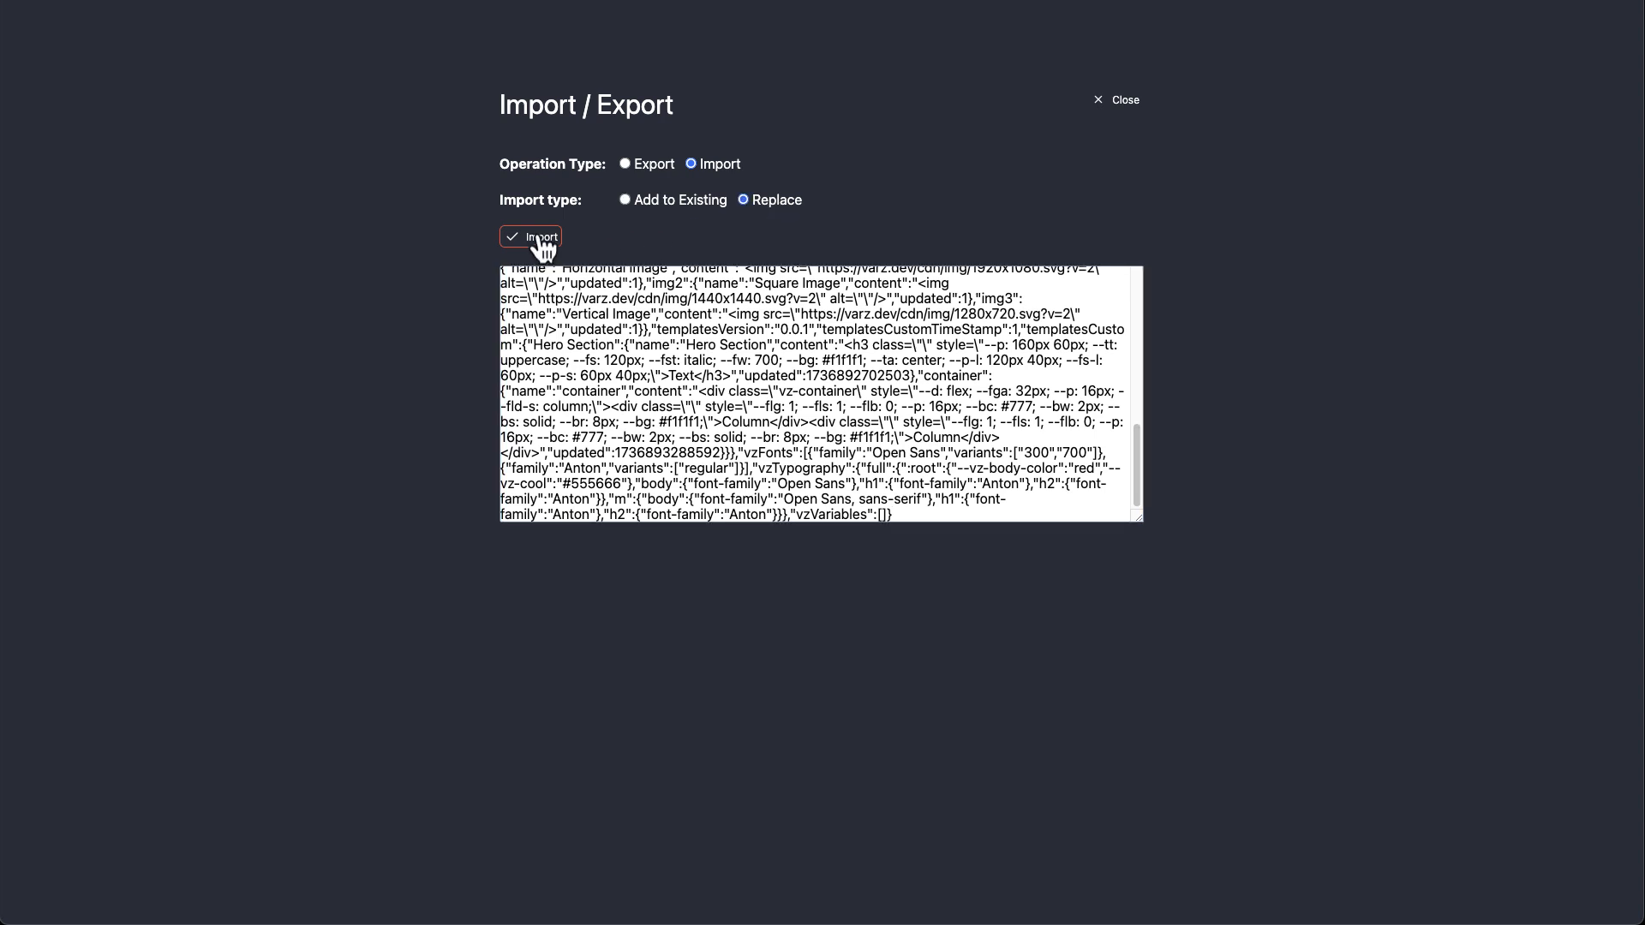
pyautogui.click(1119, 100)
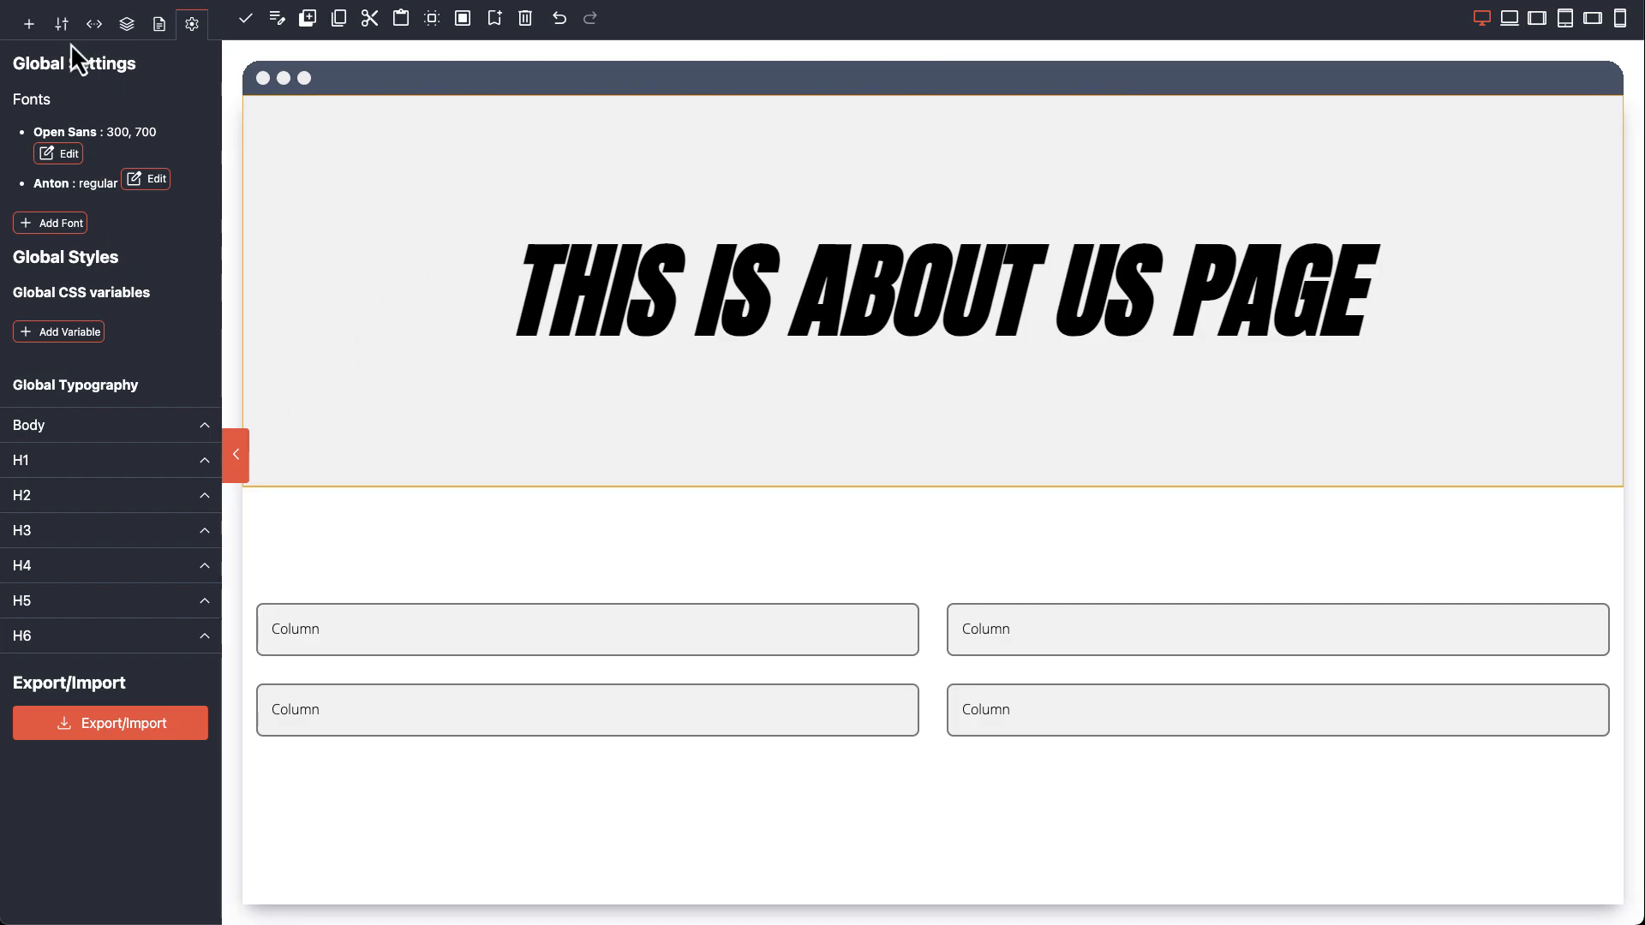
# Step: Delete the custom Hero Section template from the insertable elements
pyautogui.click(29, 25)
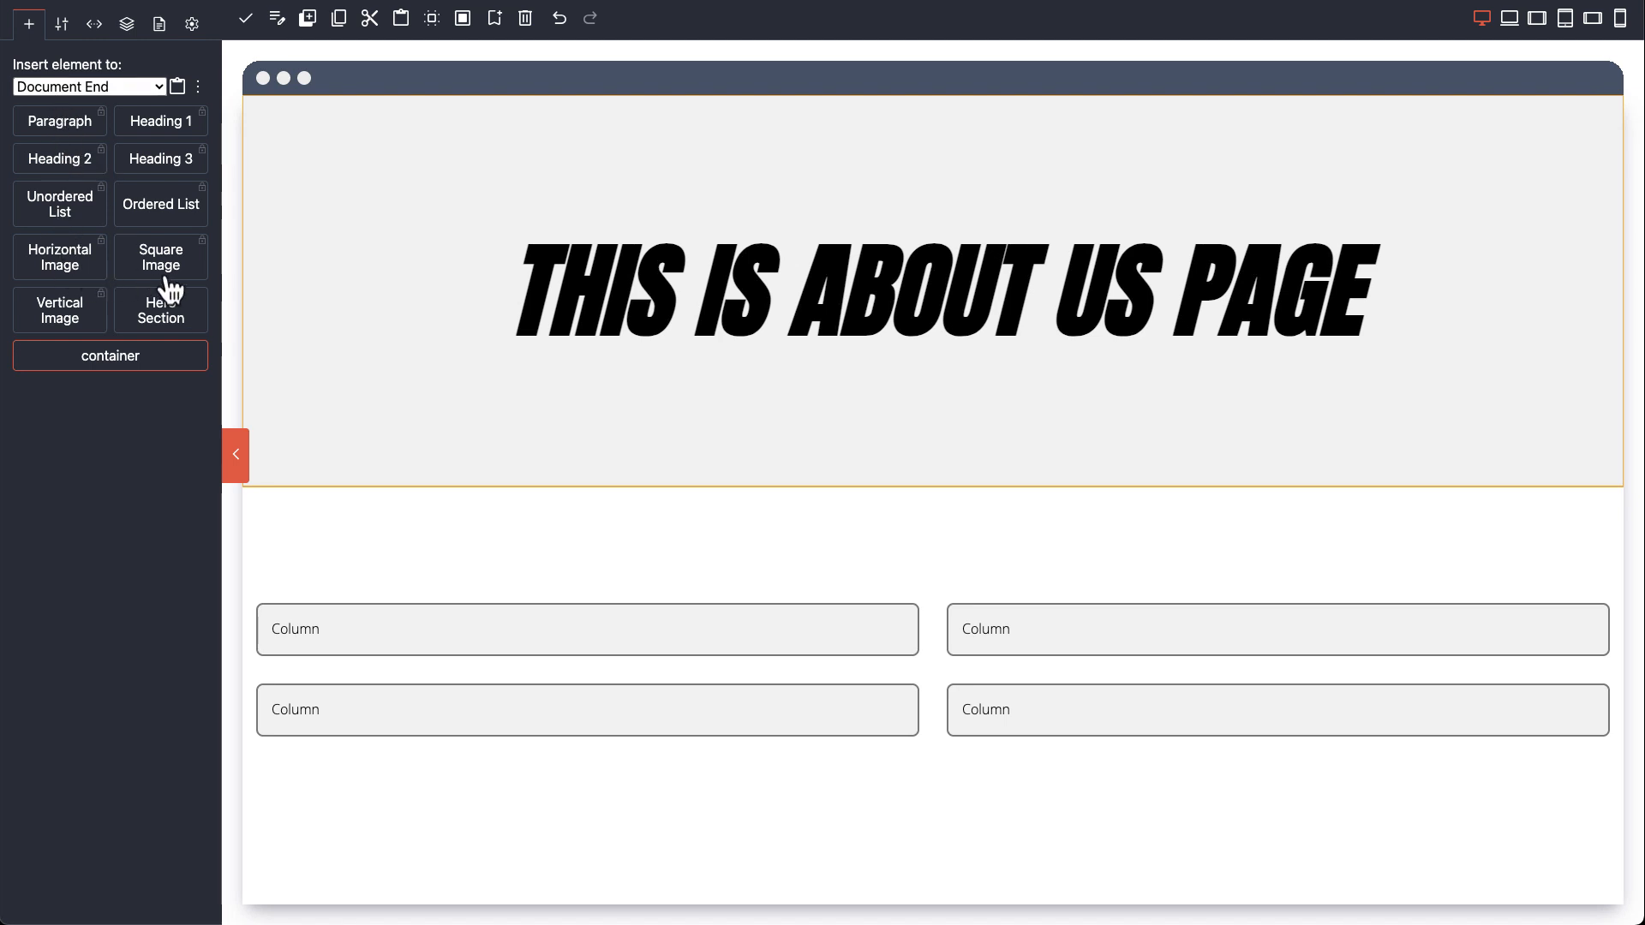
pyautogui.click(199, 126)
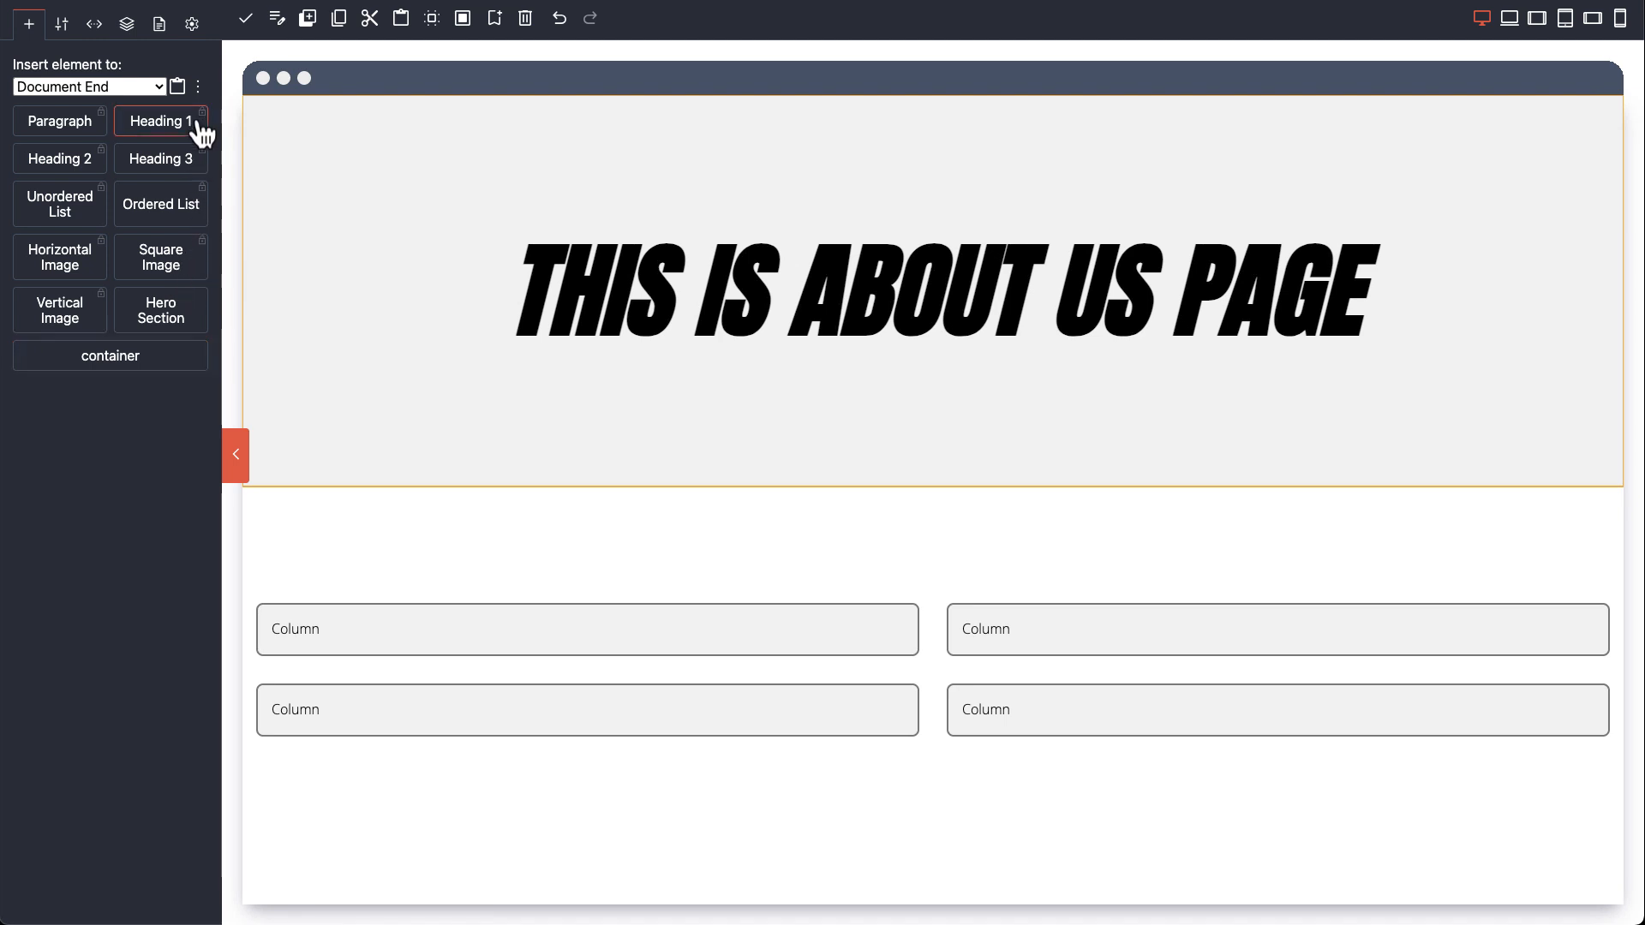
pyautogui.click(171, 313)
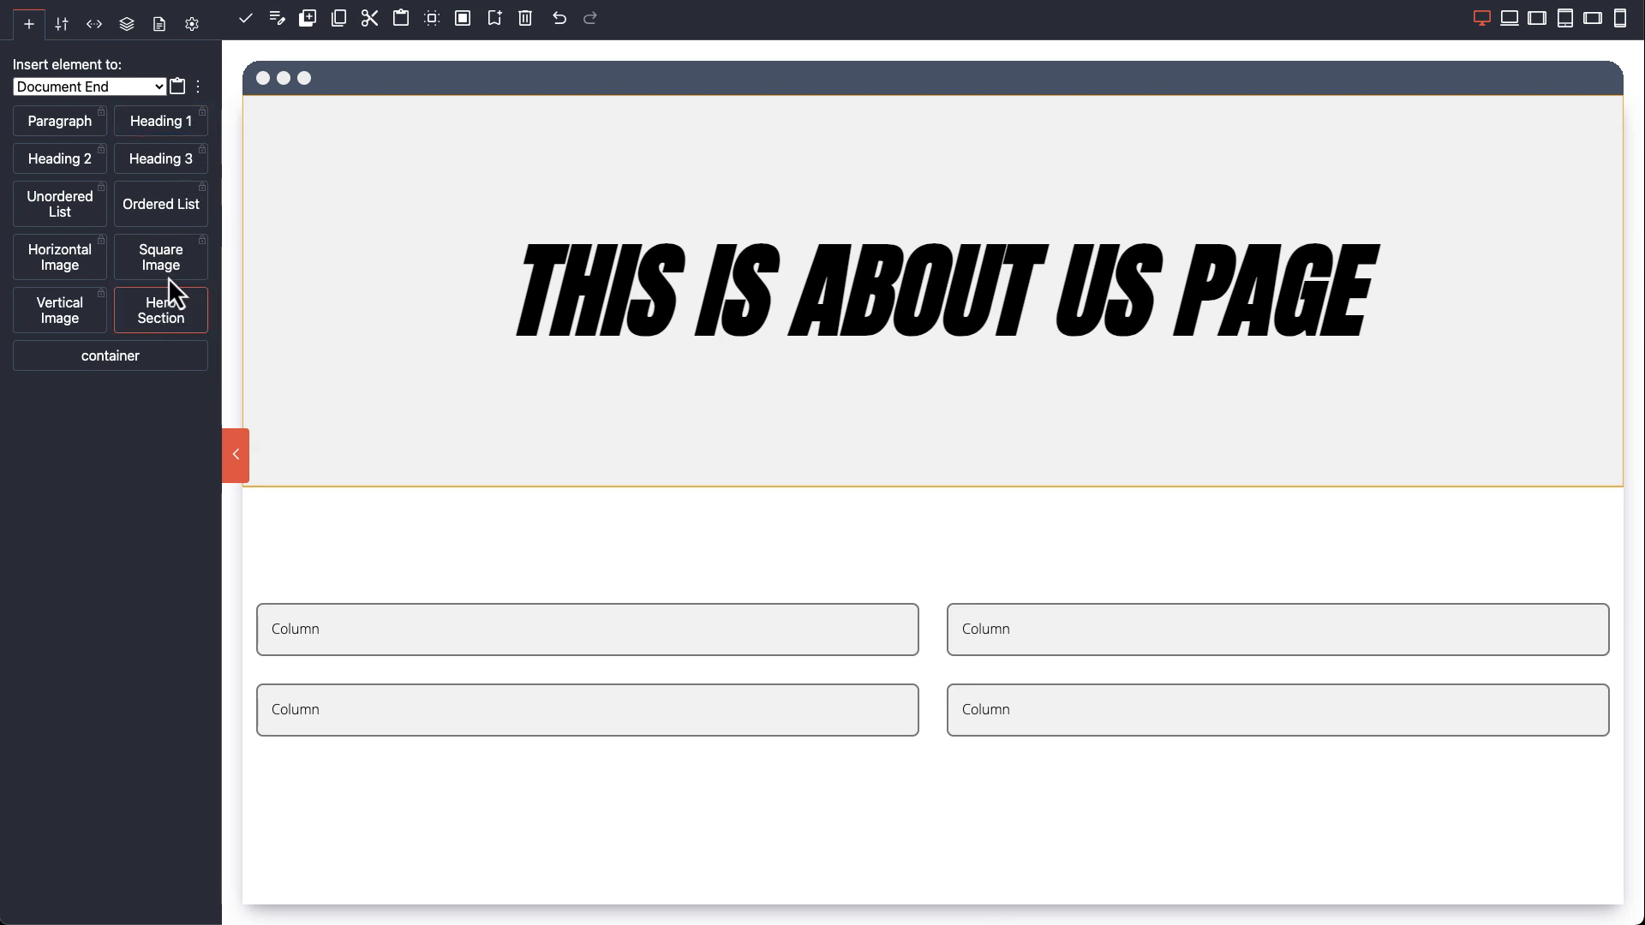
pyautogui.click(198, 86)
pyautogui.click(183, 121)
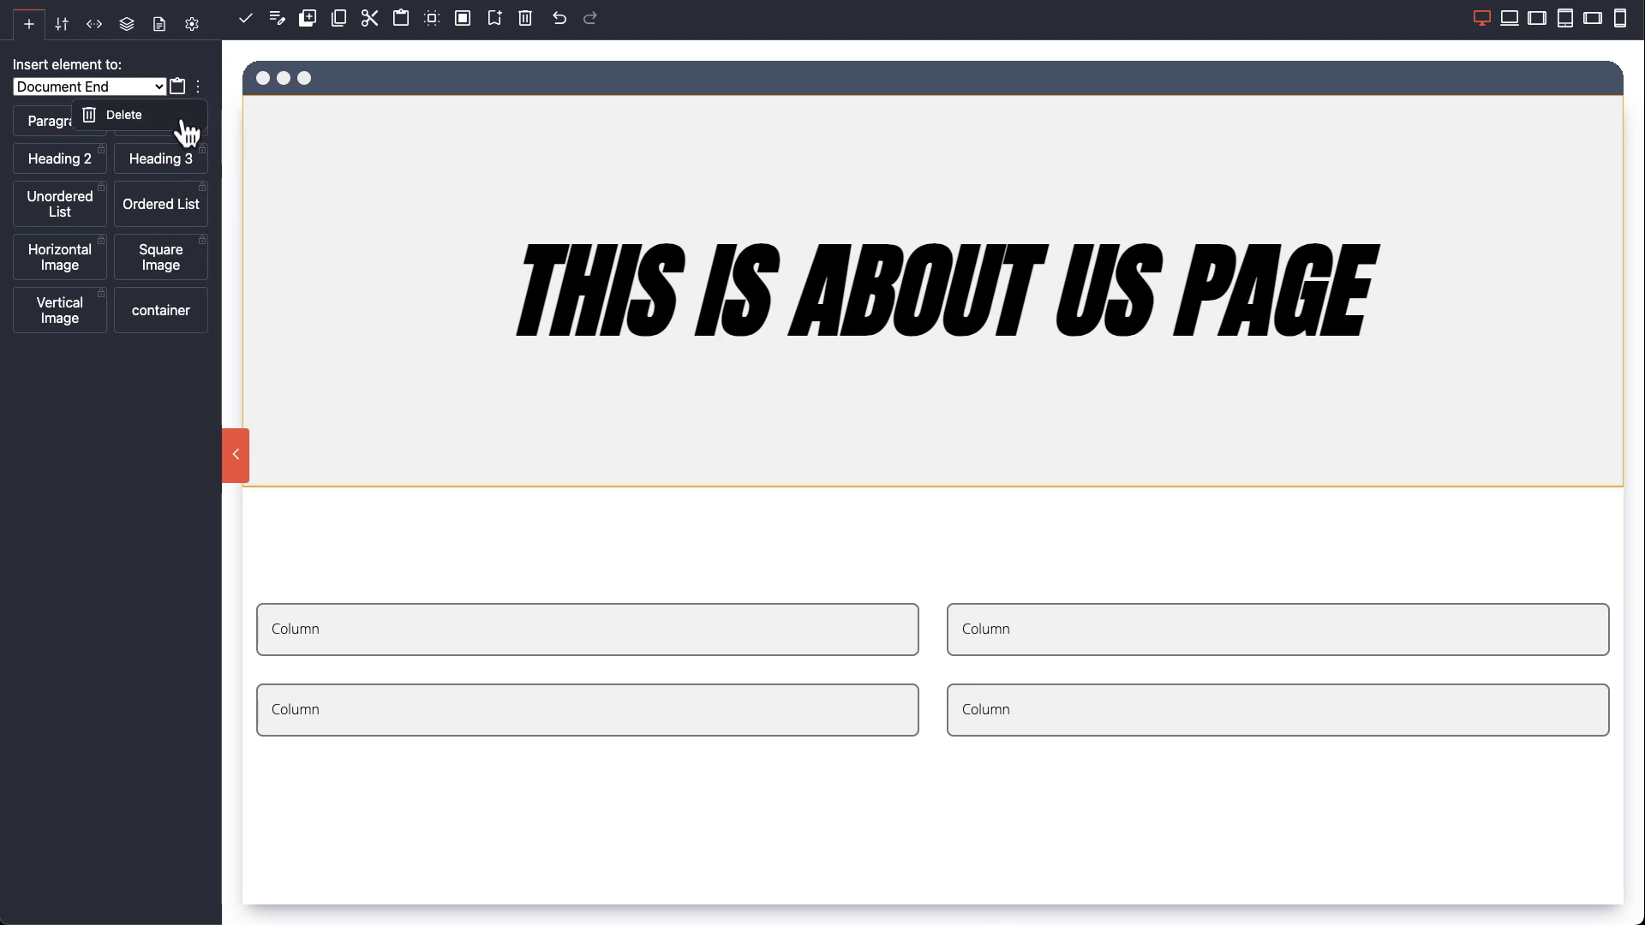
pyautogui.click(62, 272)
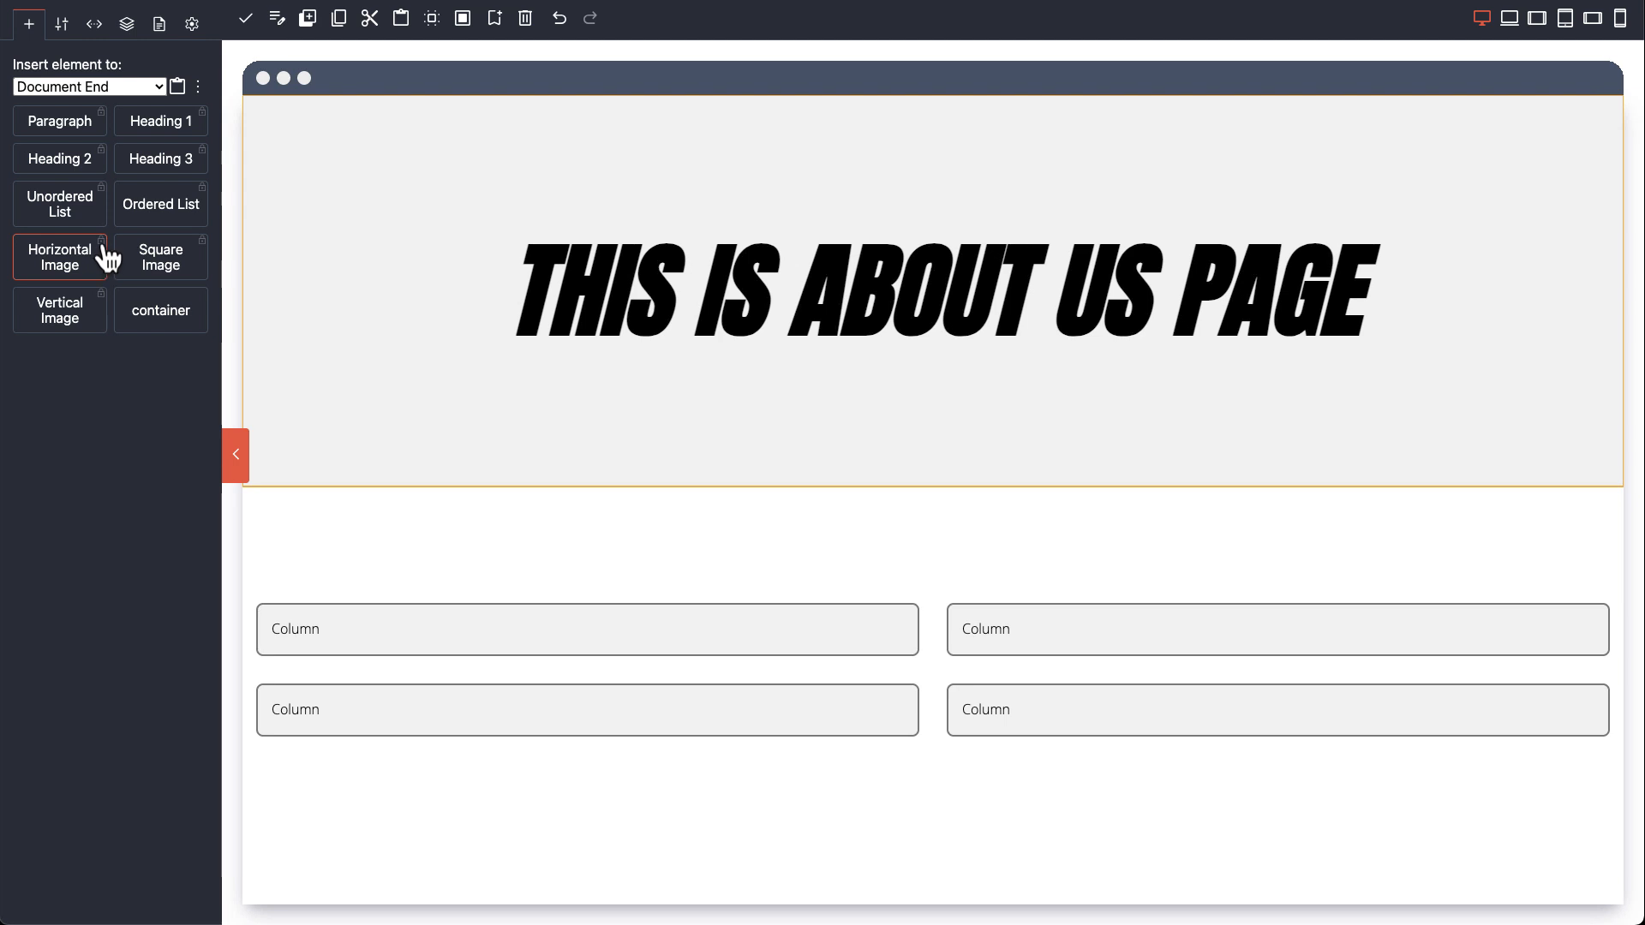
# Step: Look through the page heading's element style groups, collapsing Box and Flex
pyautogui.click(61, 29)
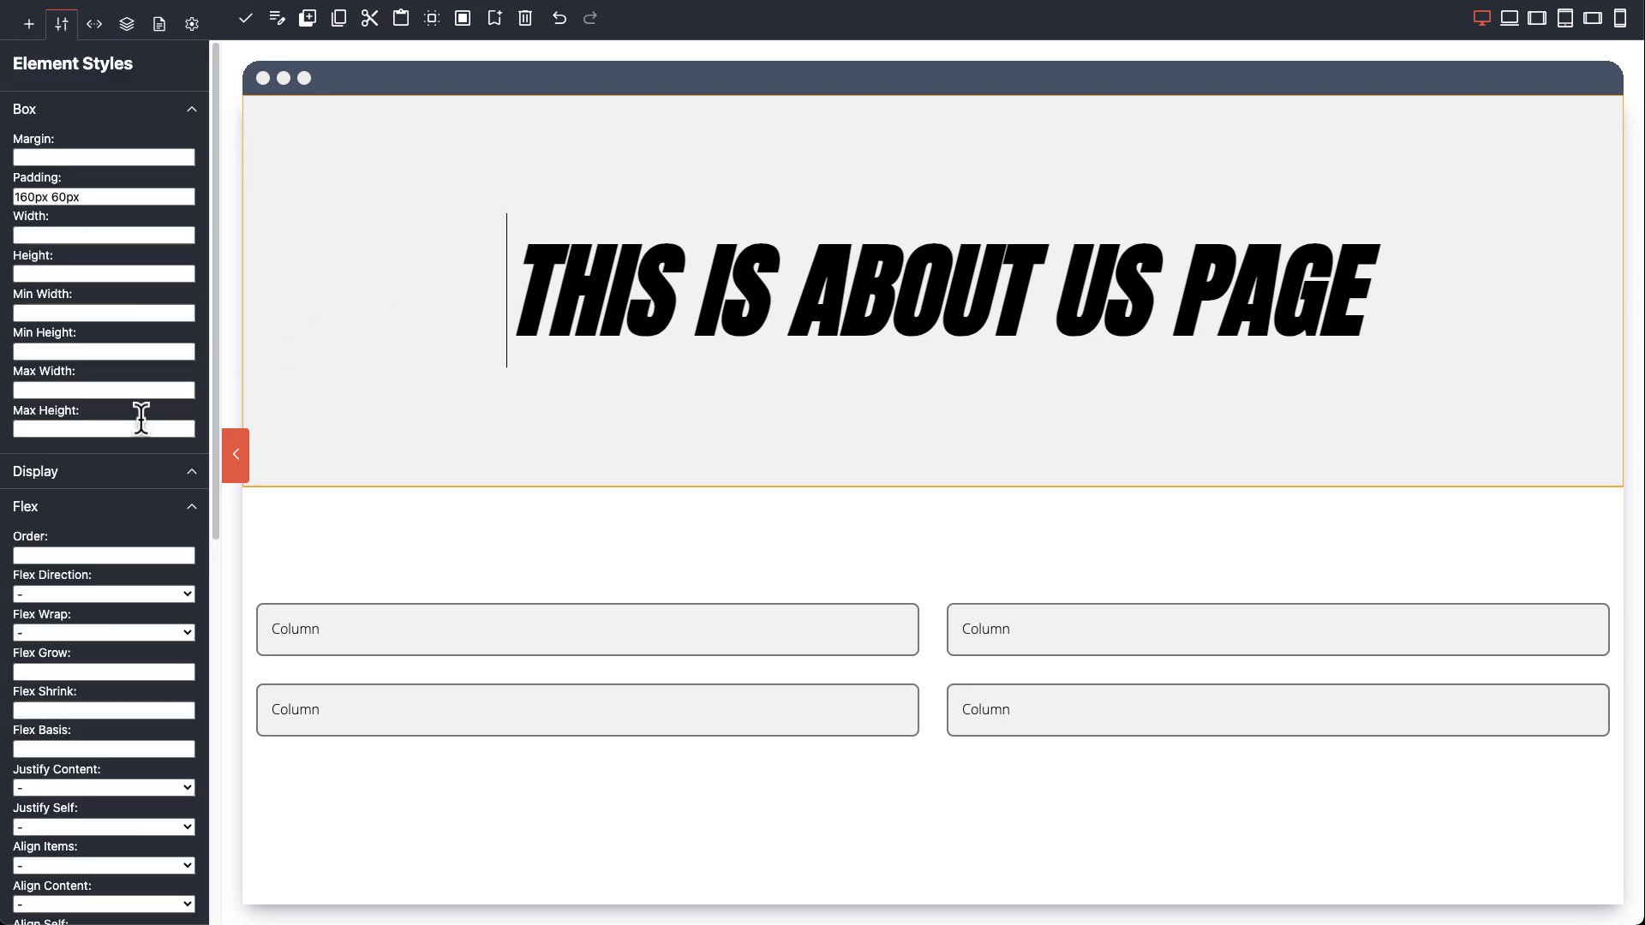
pyautogui.scroll(-10, 120, 454)
pyautogui.scroll(12, 127, 631)
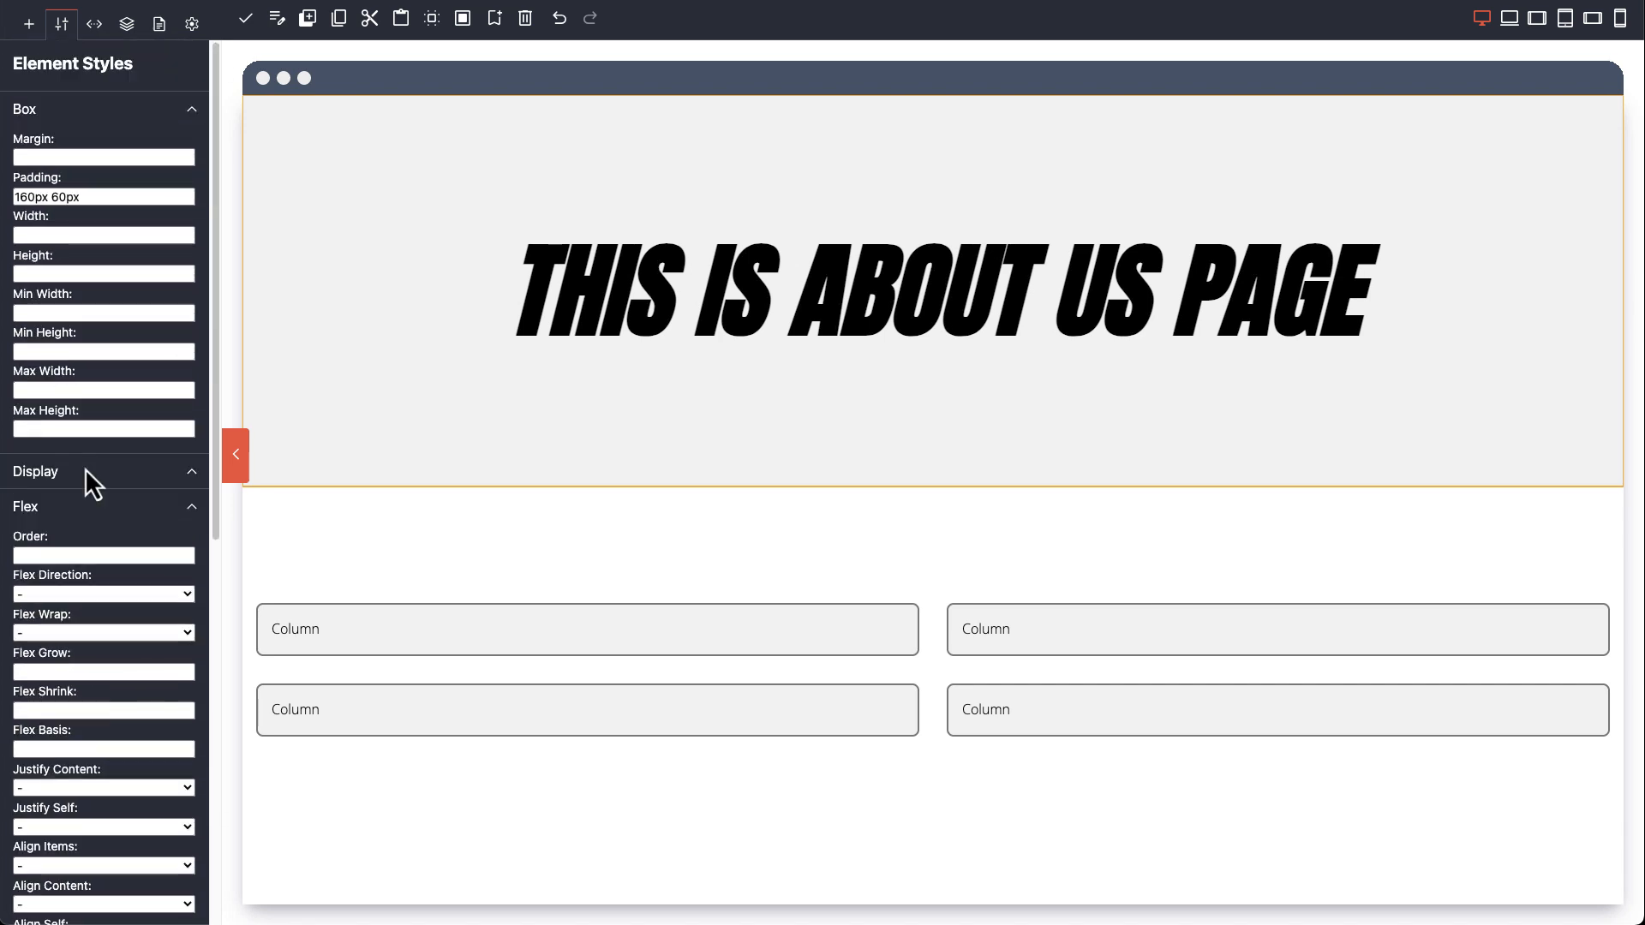
pyautogui.click(87, 109)
pyautogui.click(80, 180)
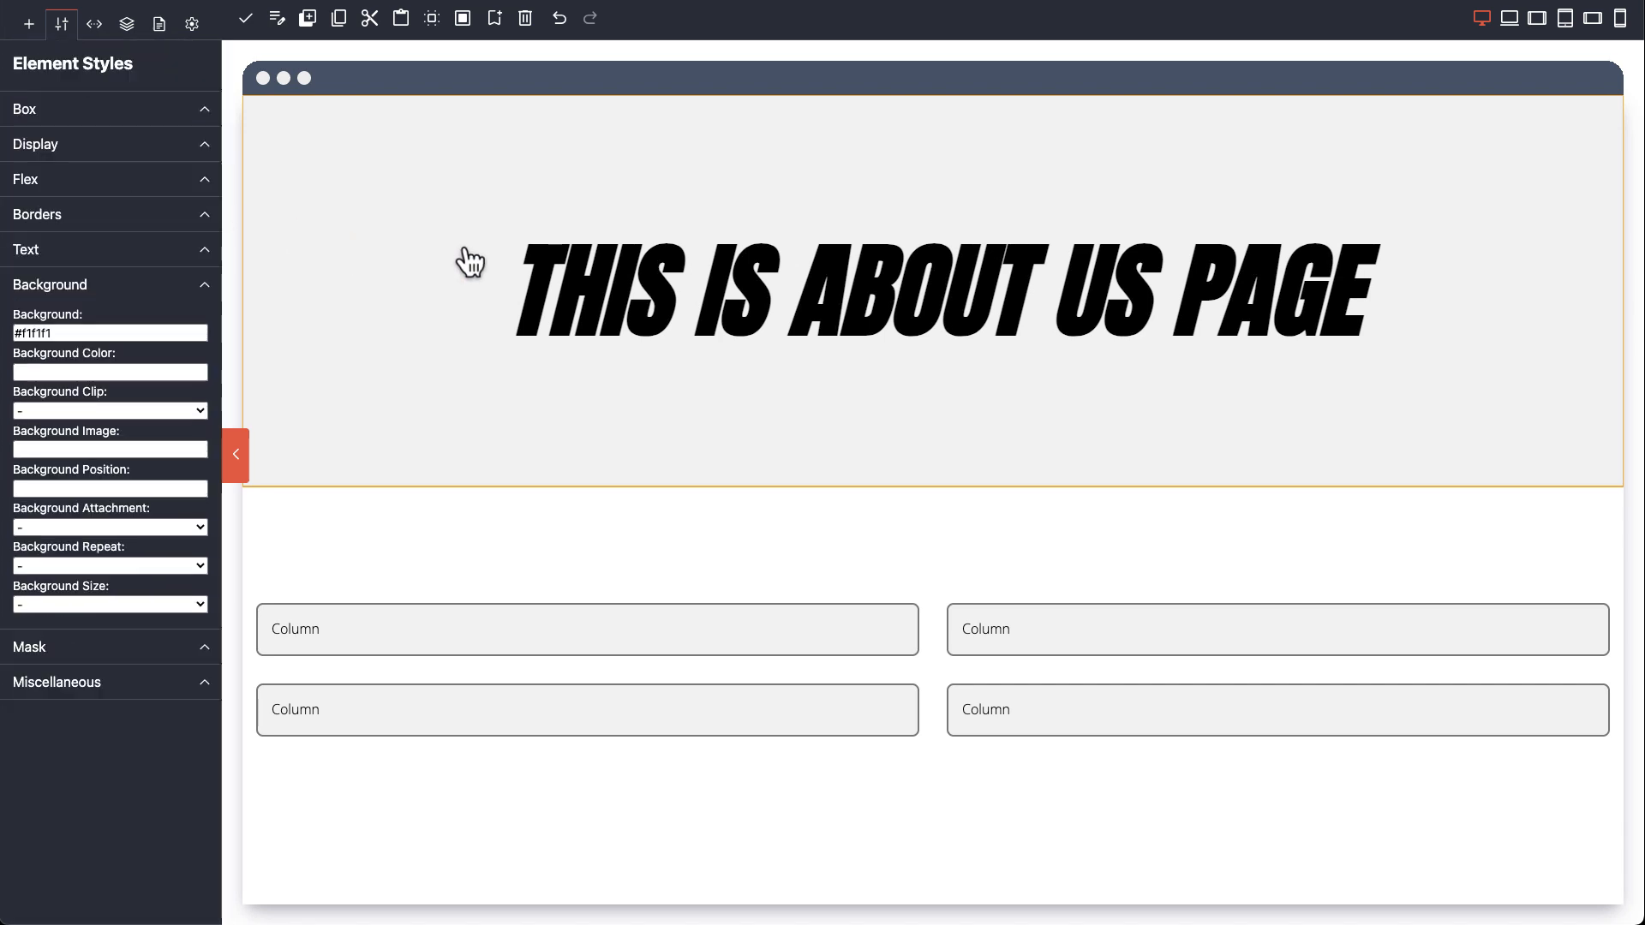
# Step: Add a "data-hits" attribute with the value 6 to the h1 page heading and save it
pyautogui.click(96, 29)
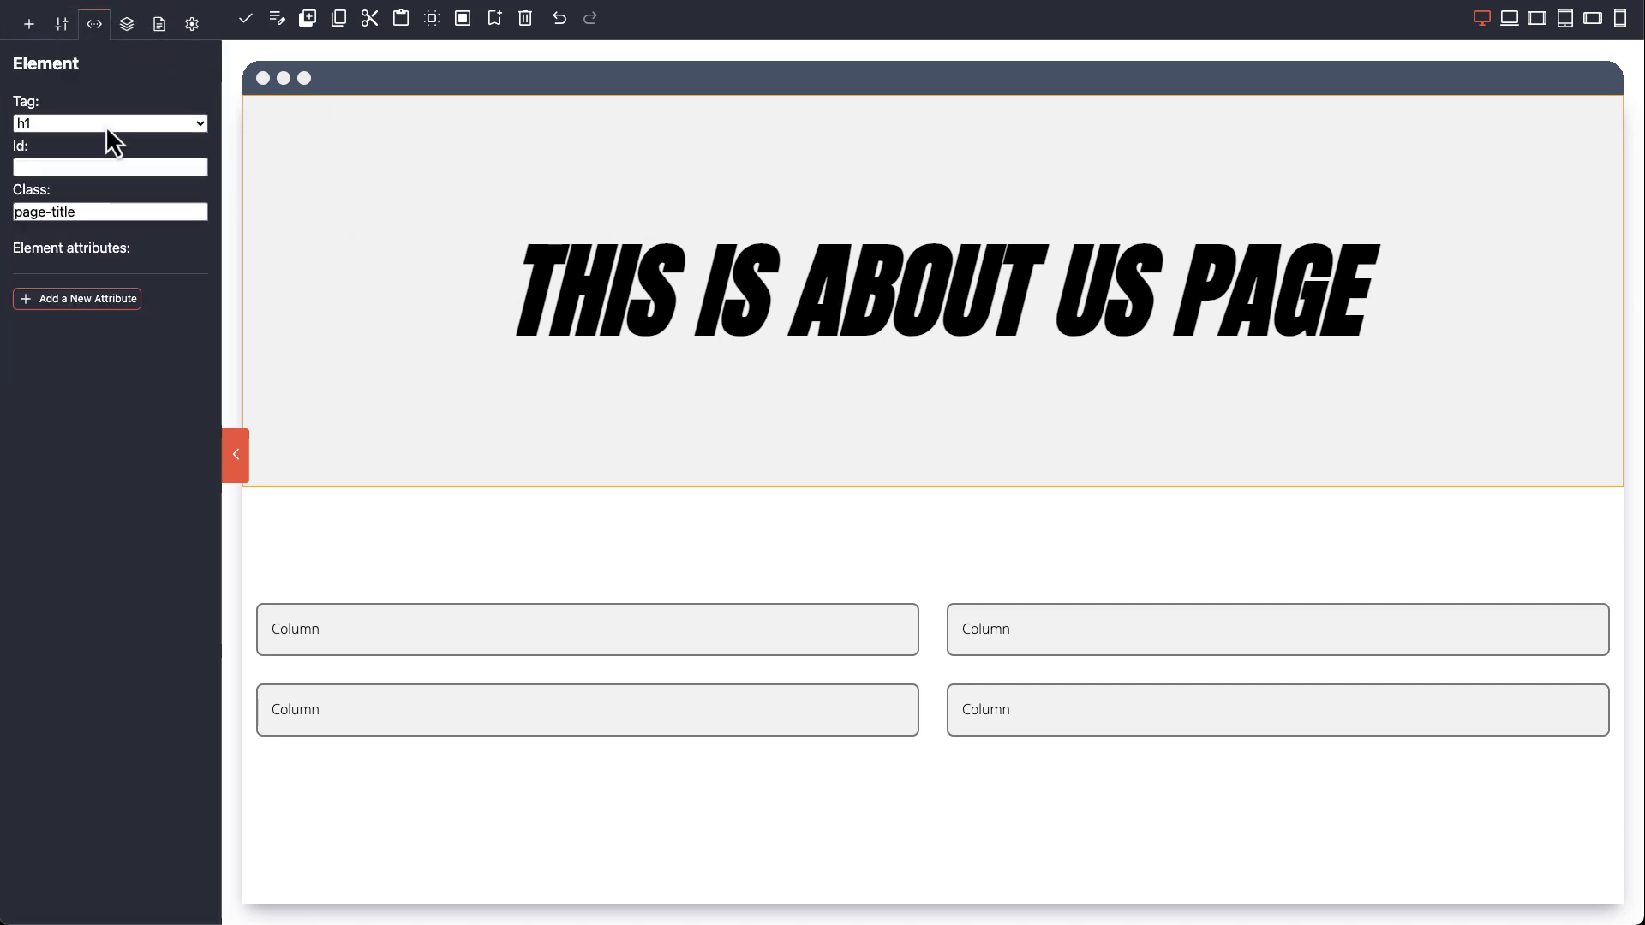
pyautogui.click(48, 299)
pyautogui.click(60, 322)
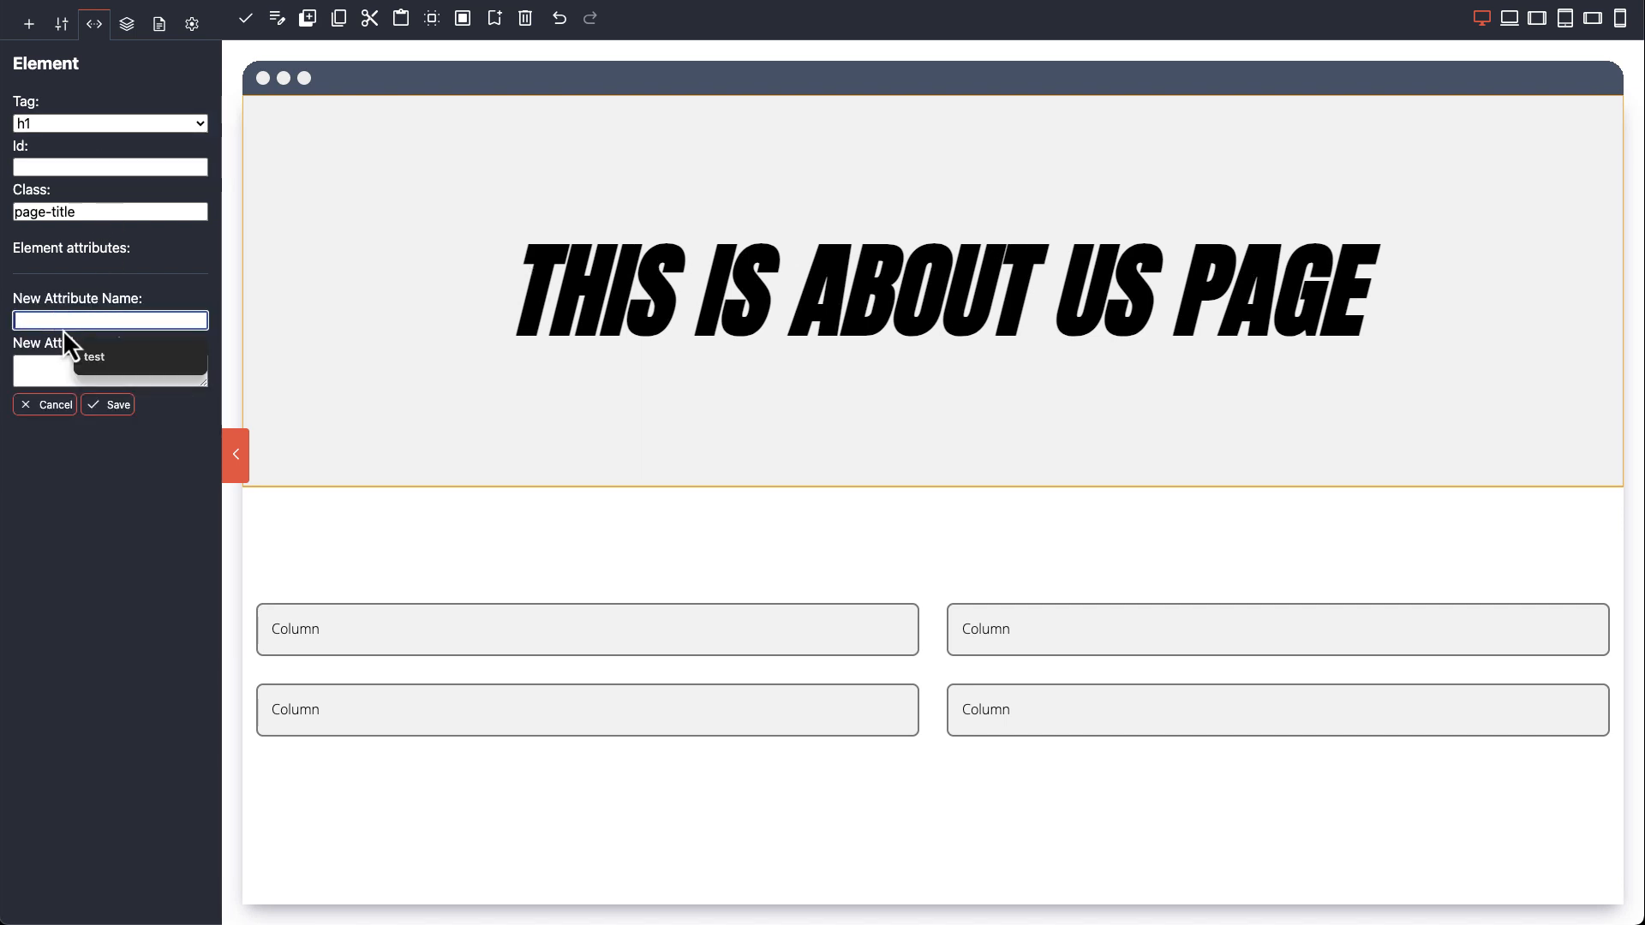
pyautogui.write('data-')
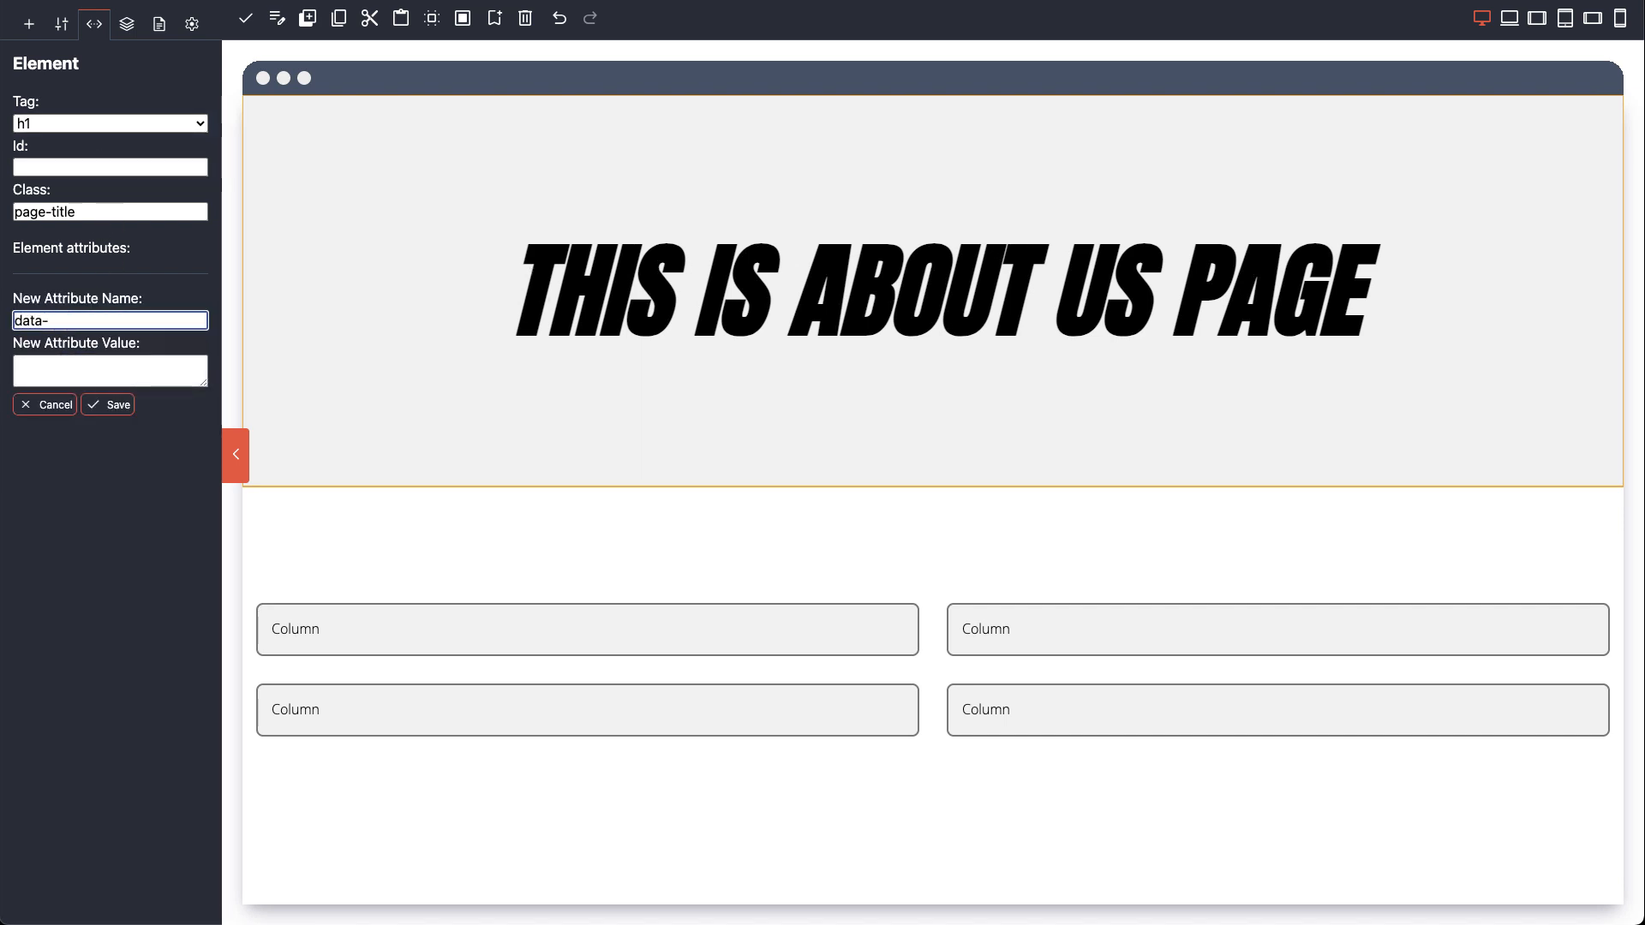
pyautogui.write('hits')
pyautogui.press('Tab')
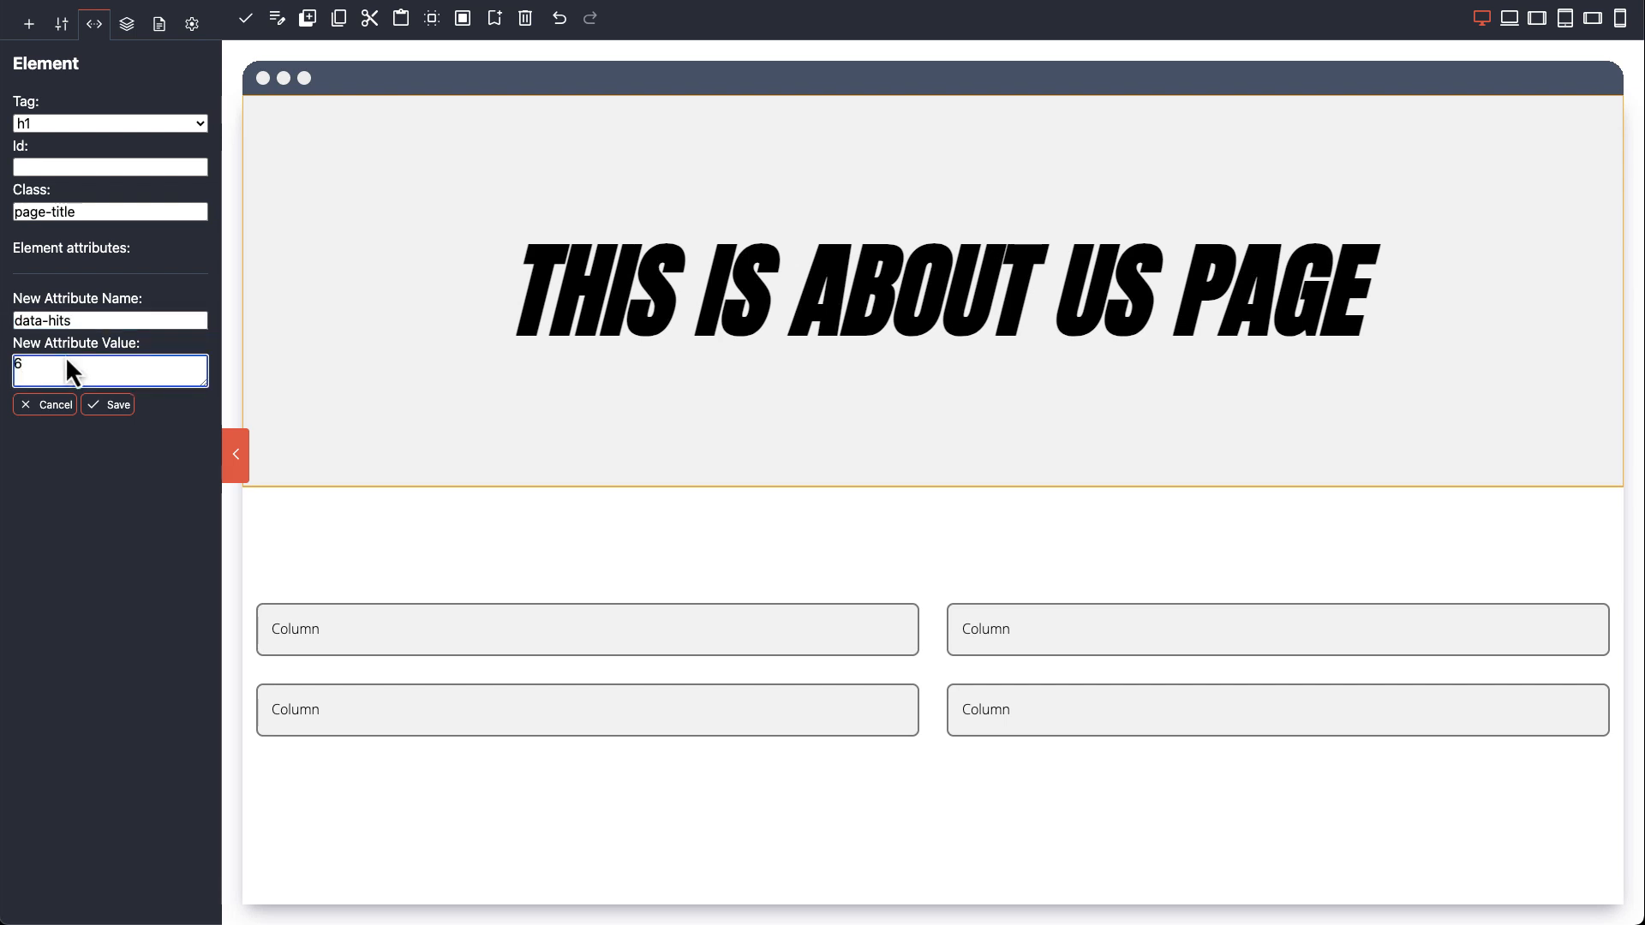
pyautogui.click(107, 408)
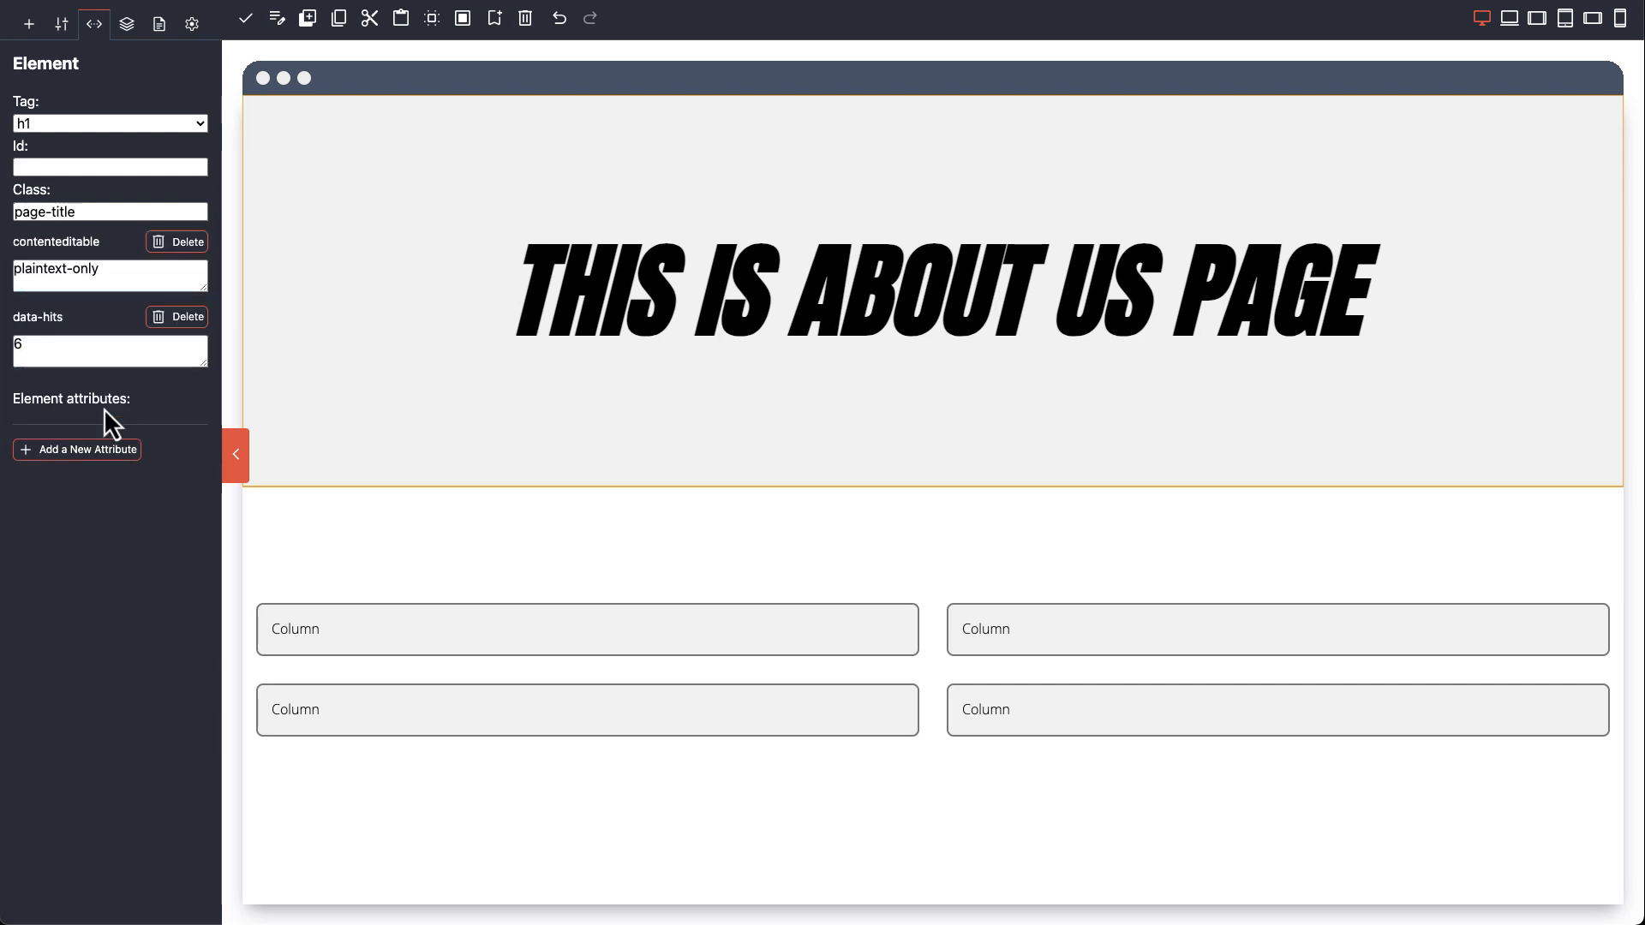
# Step: Move the header with the page heading below both column containers in the element tree
pyautogui.click(127, 25)
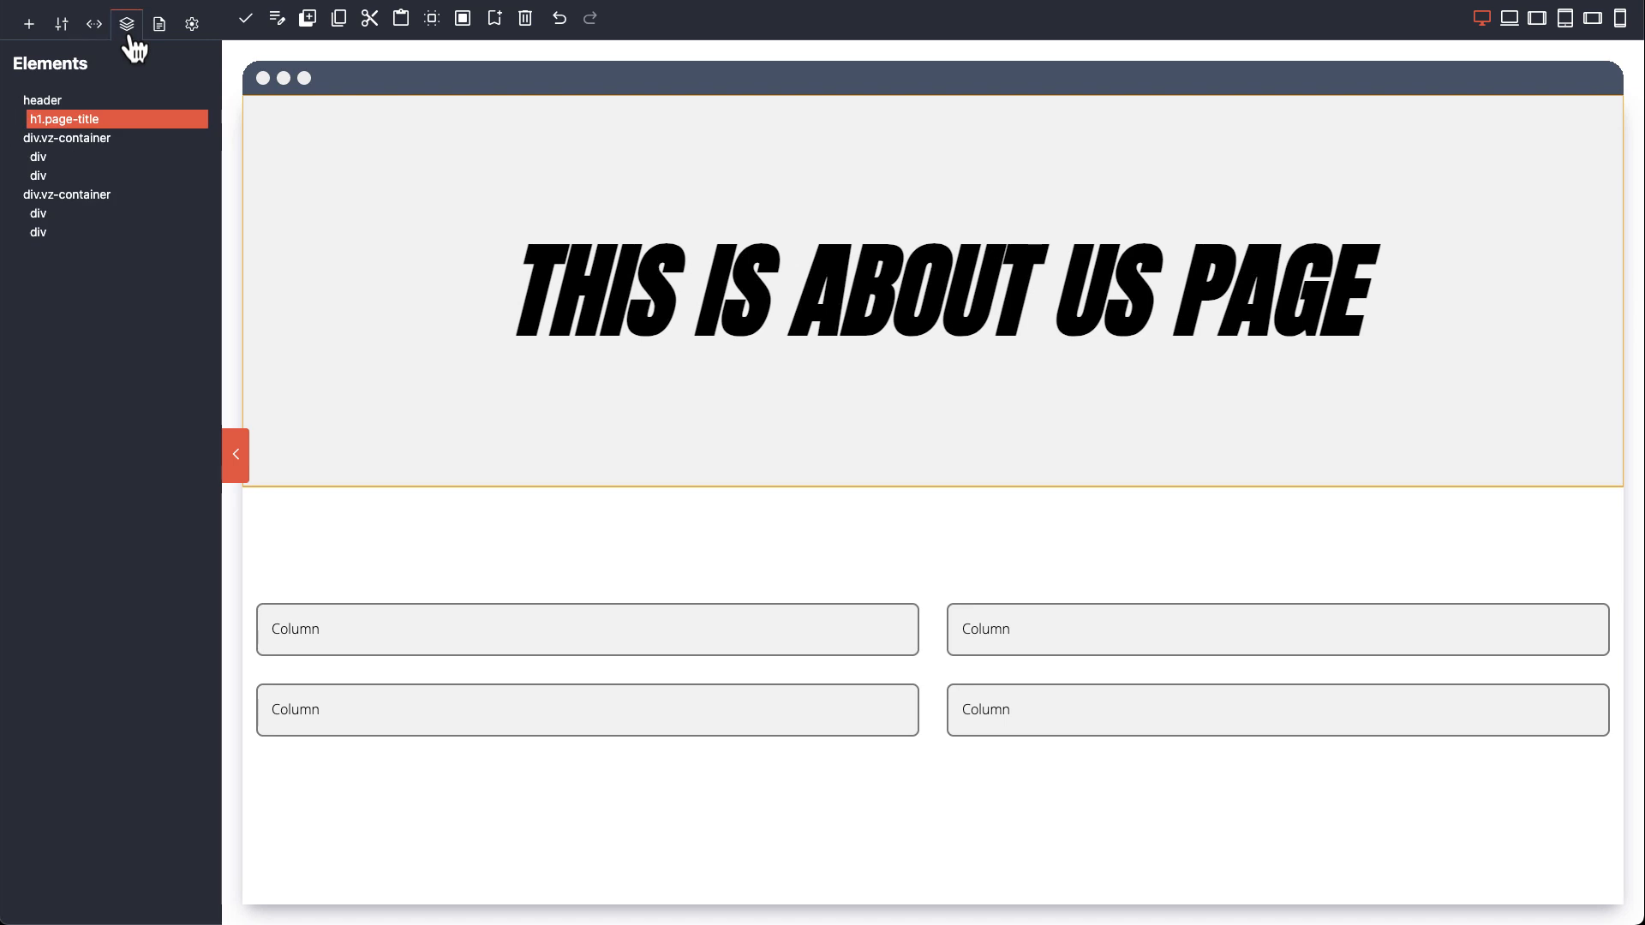
pyautogui.click(80, 157)
pyautogui.click(69, 195)
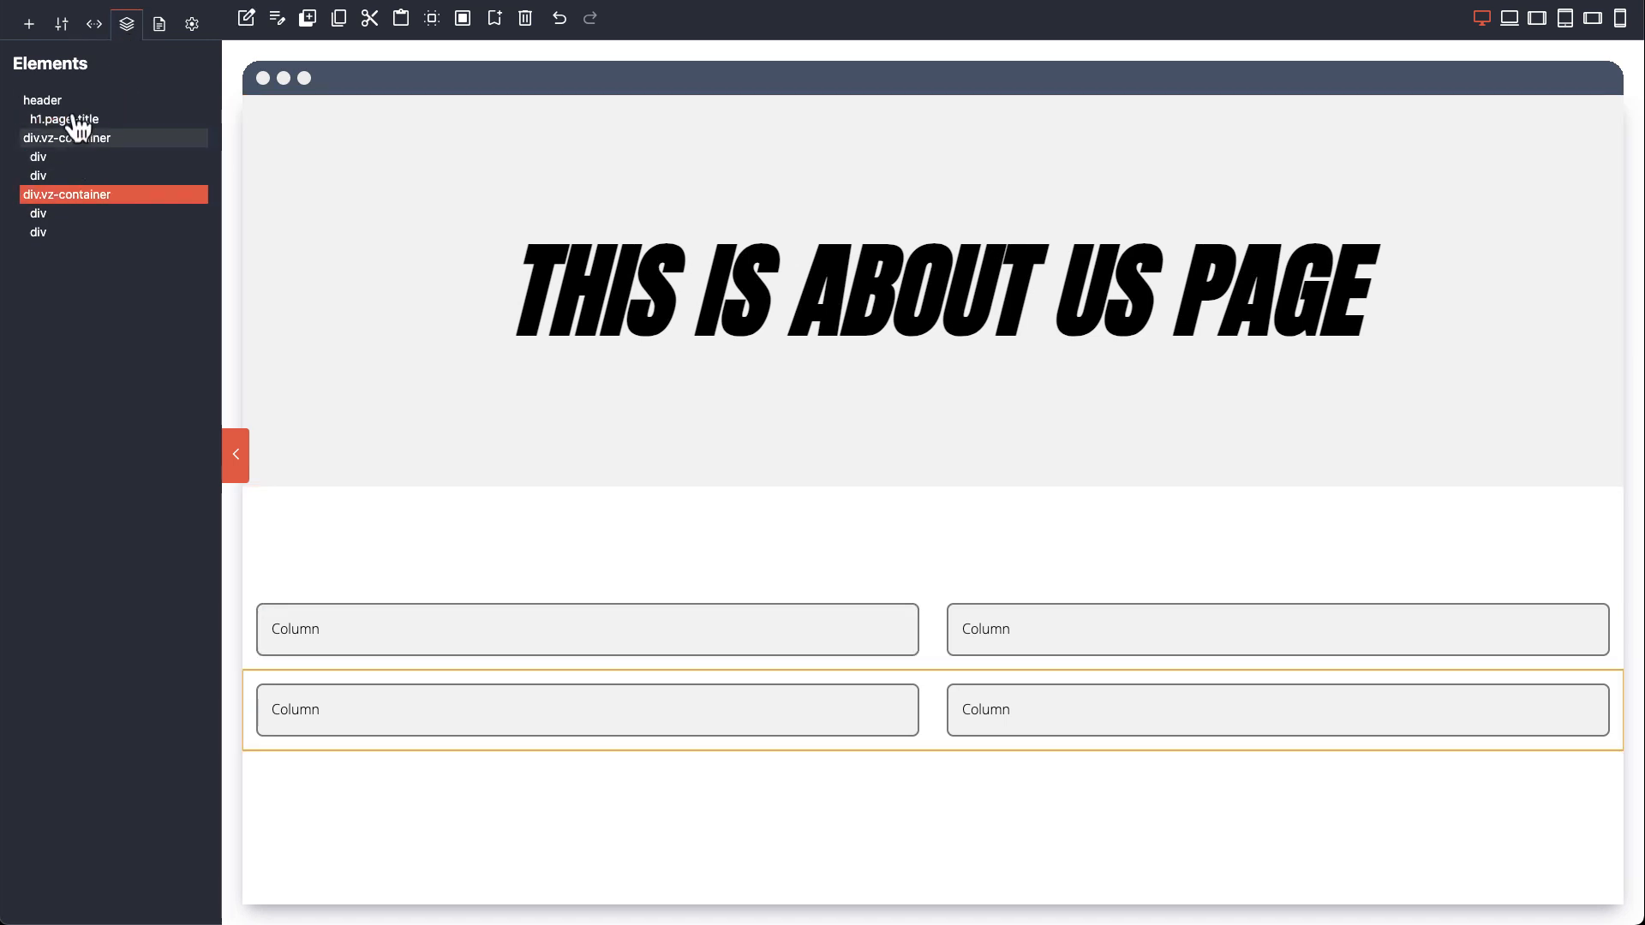
pyautogui.click(75, 103)
pyautogui.moveTo(76, 116); pyautogui.dragTo(89, 208)
pyautogui.click(169, 32)
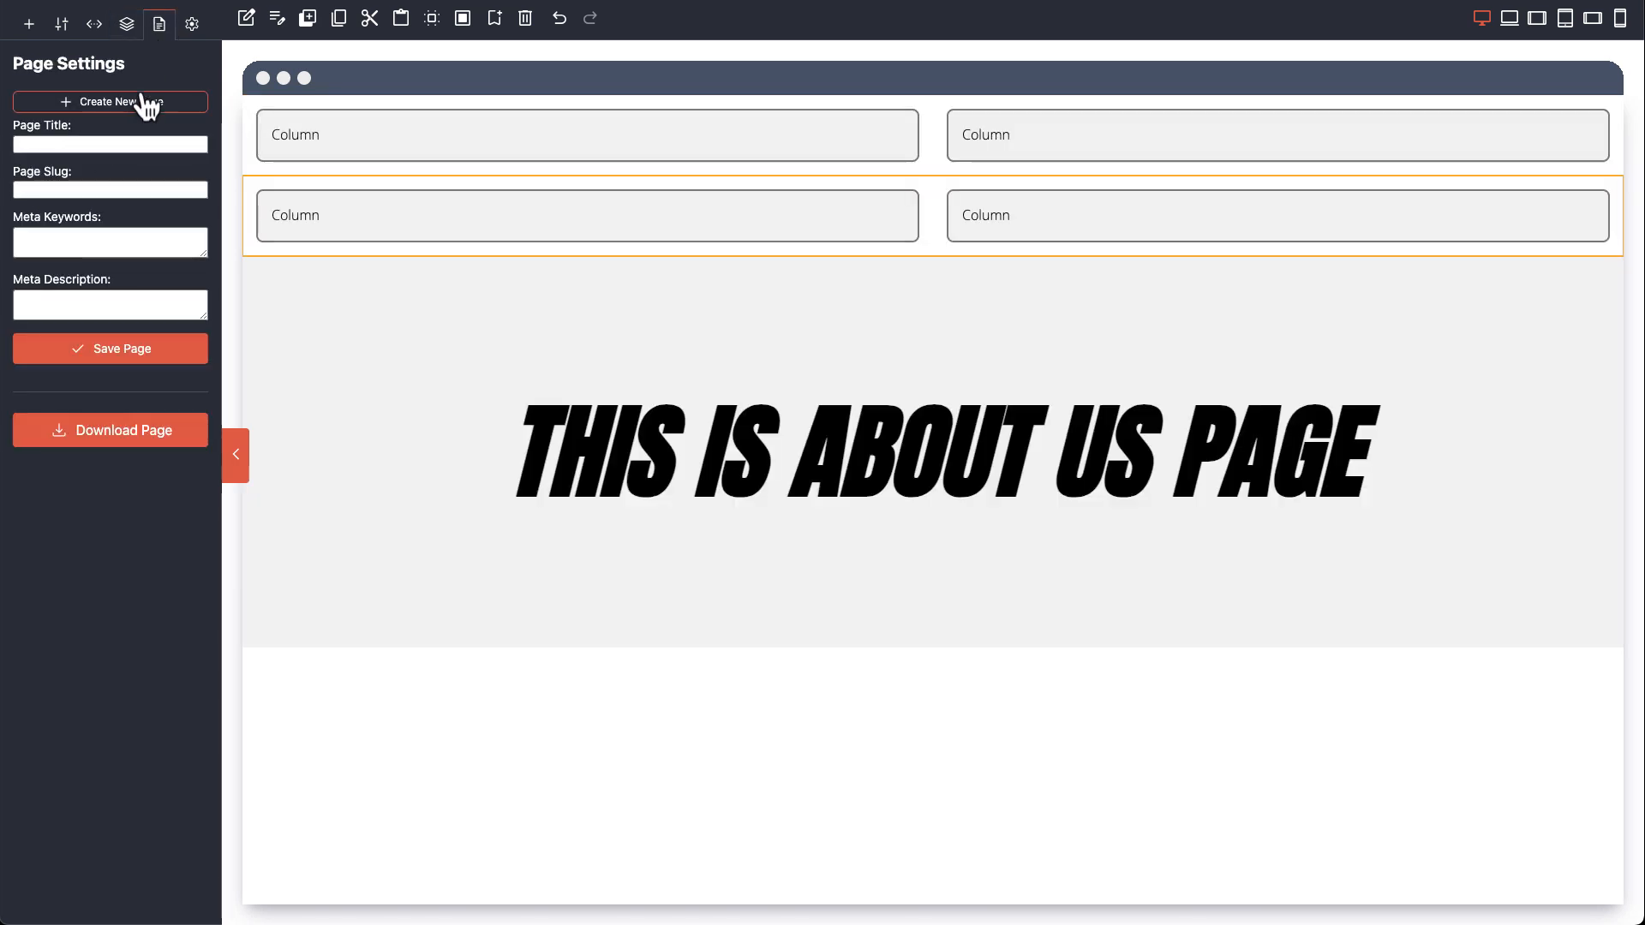
pyautogui.click(194, 34)
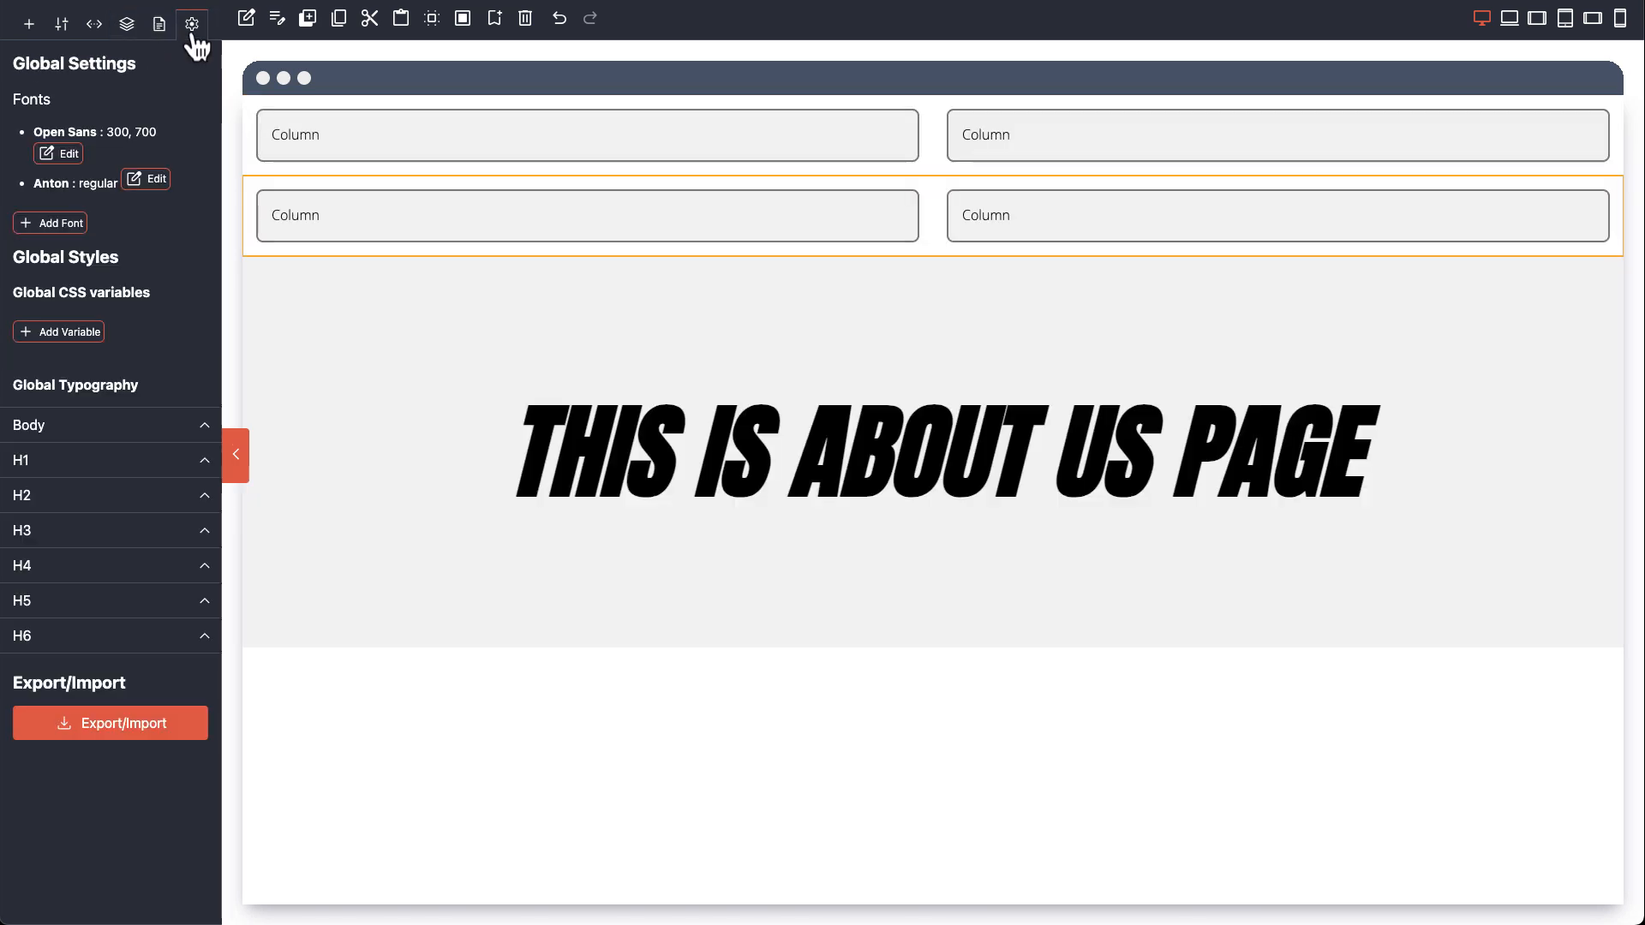